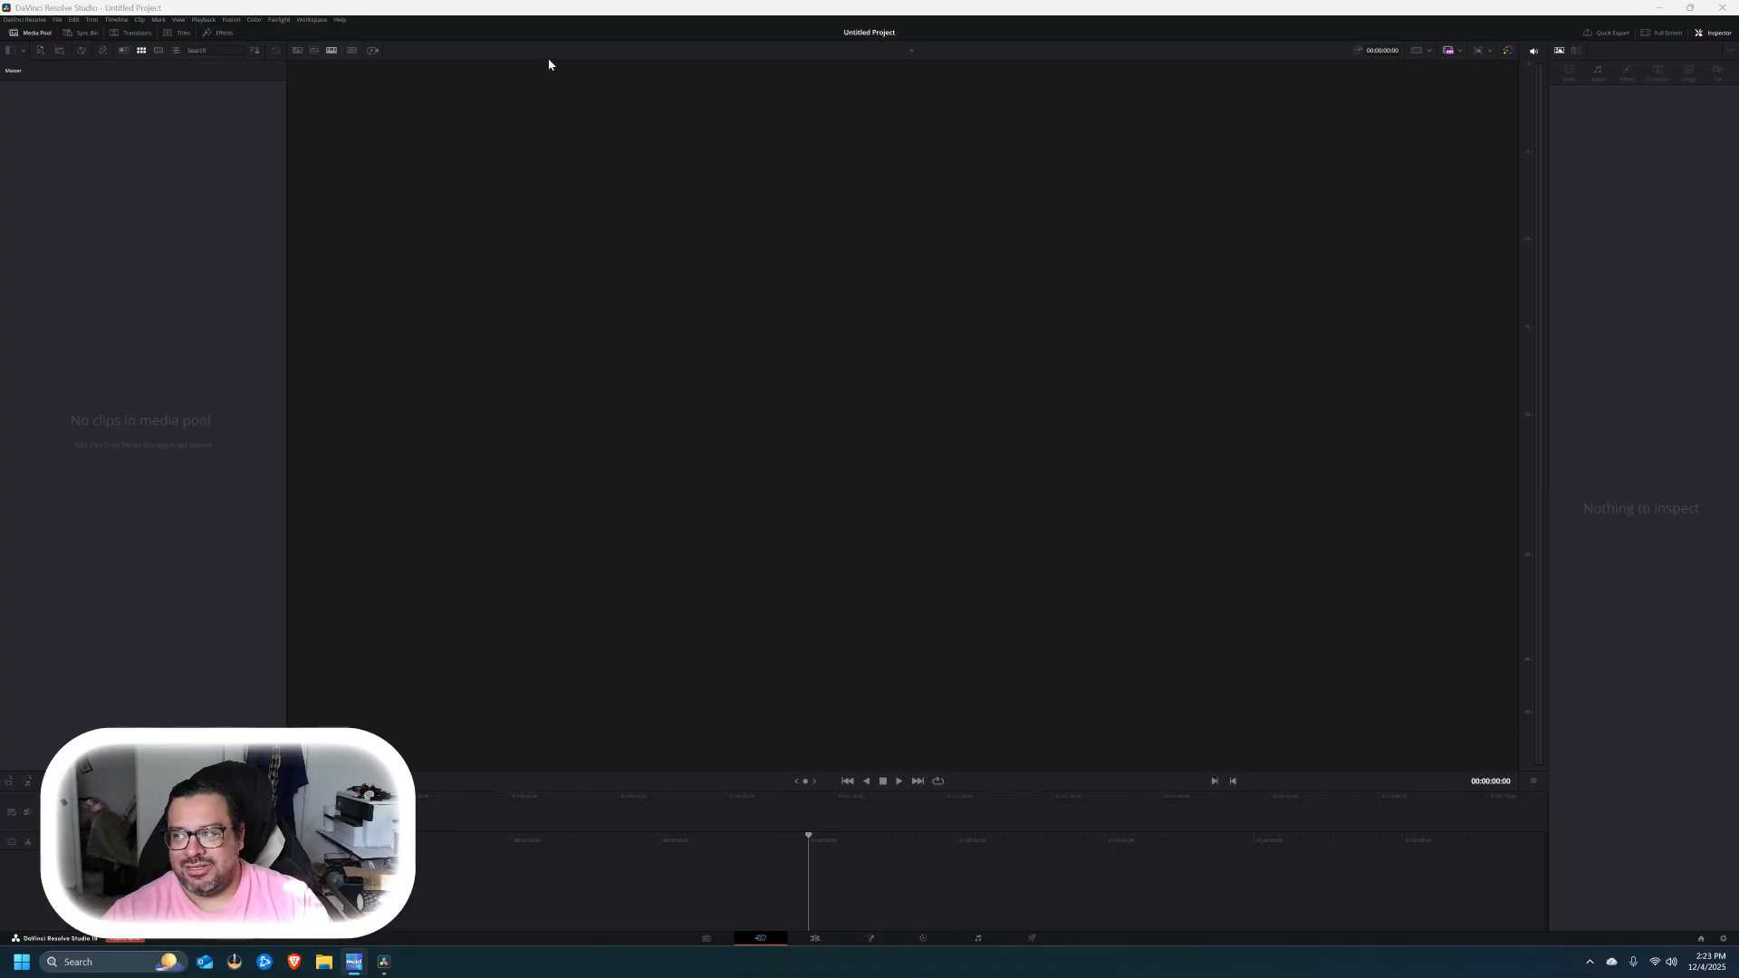
- Switch to File Explorer and open the D4 footage folder under Expansion (E:), Youtube Videos, GZCL Pzero, Week 9
left_click(324, 962)
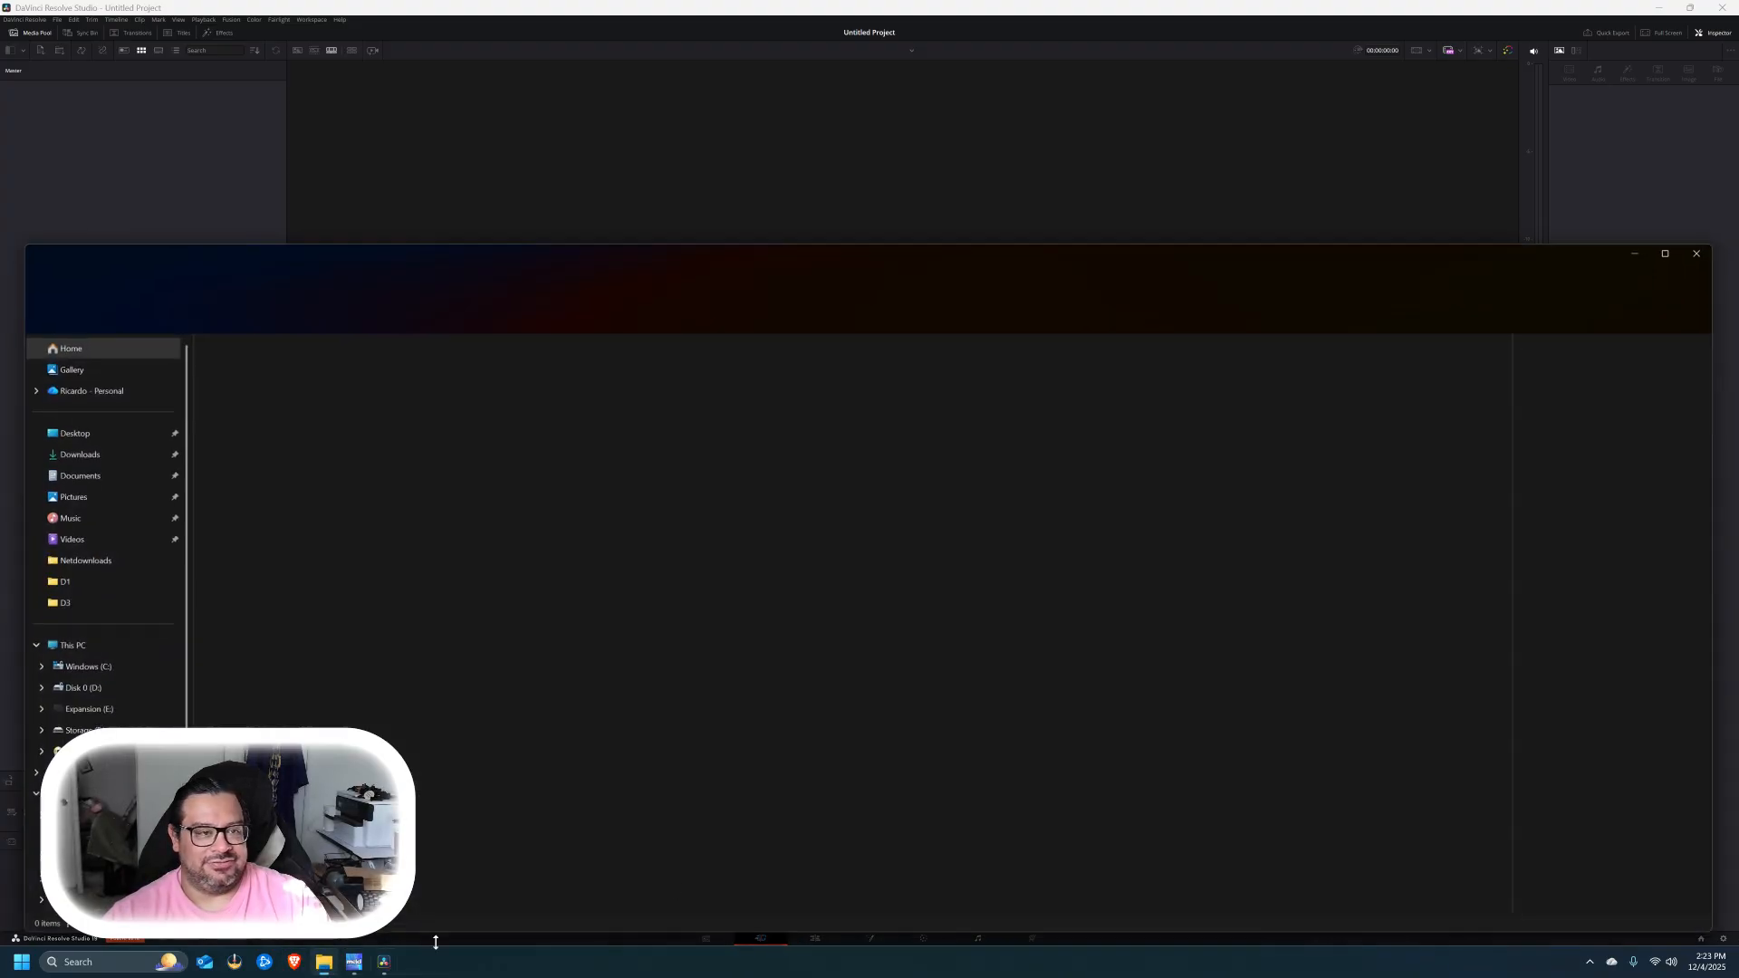
left_click(68, 712)
double_click(325, 476)
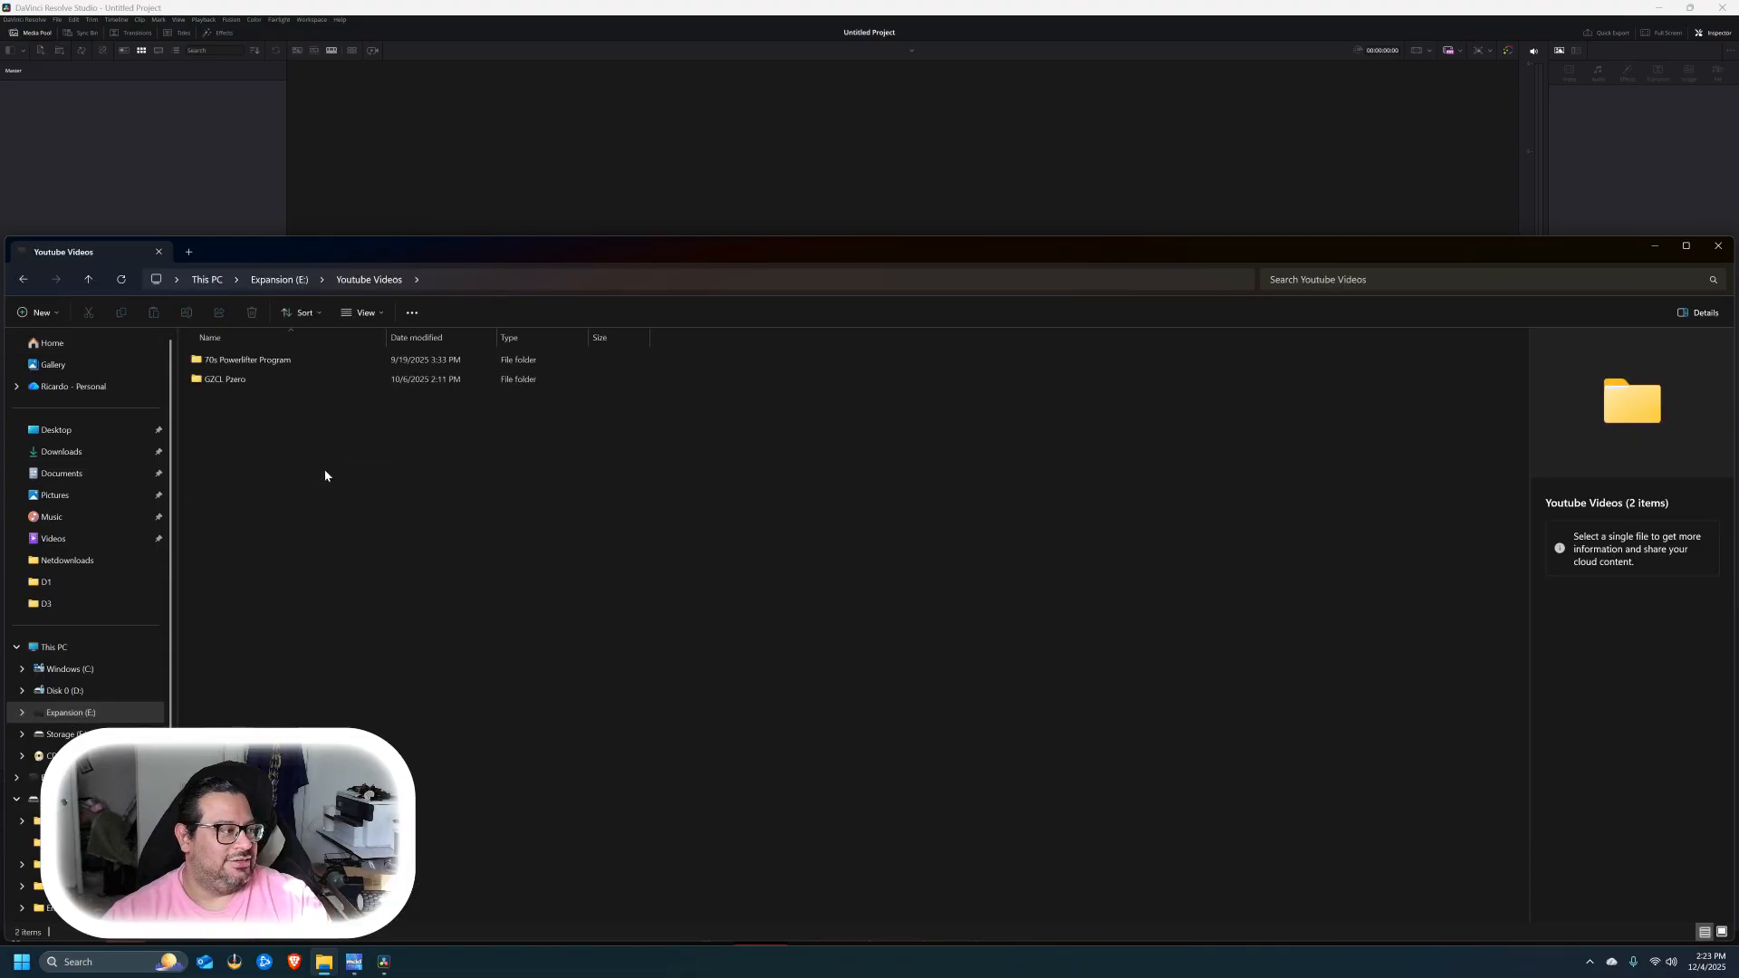
left_click(244, 380)
double_click(244, 379)
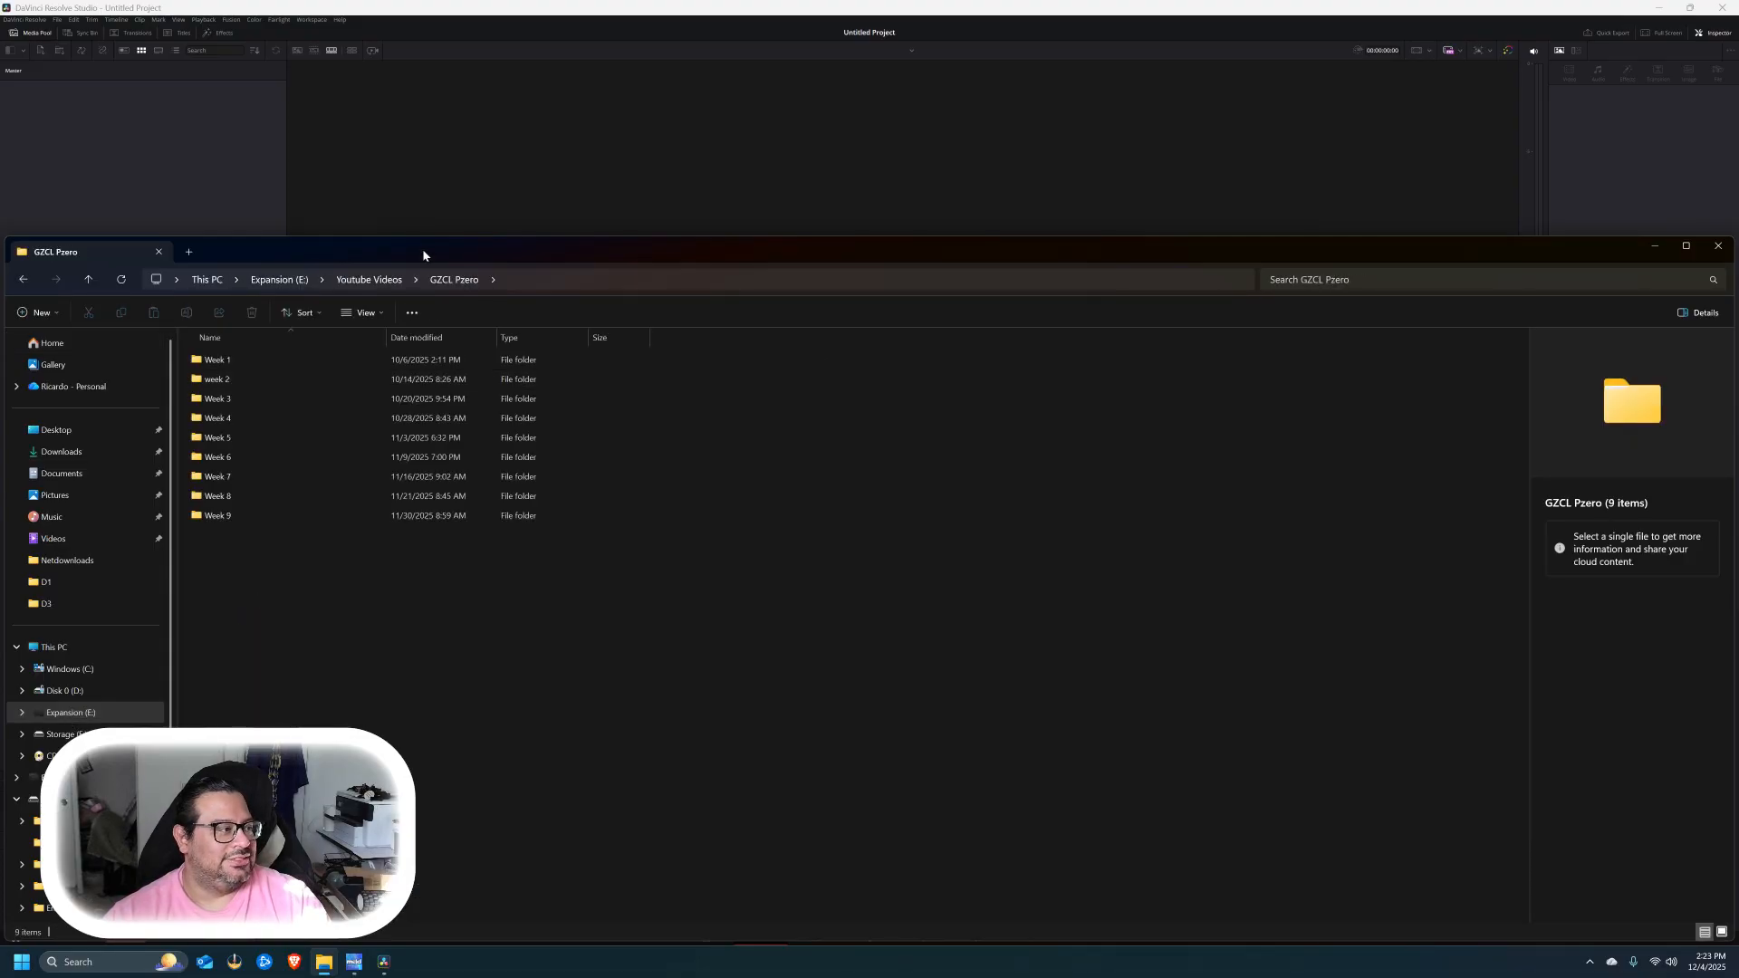
double_click(250, 516)
double_click(317, 420)
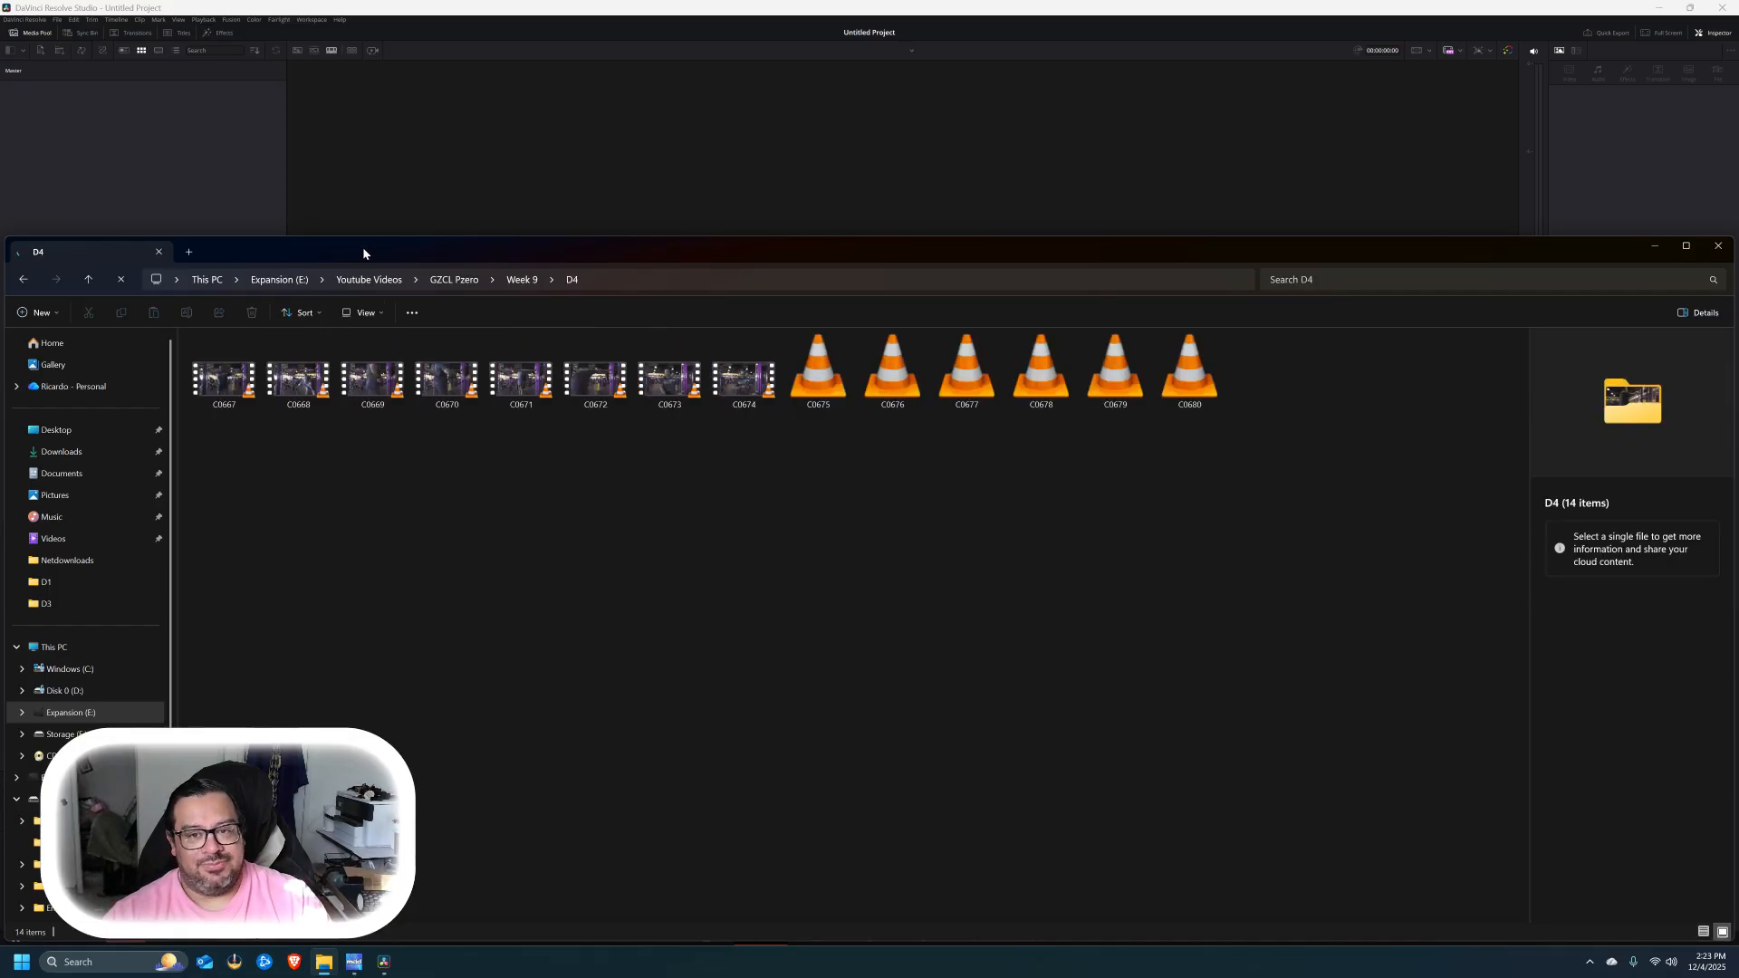
left_click_drag(402, 257, 507, 249)
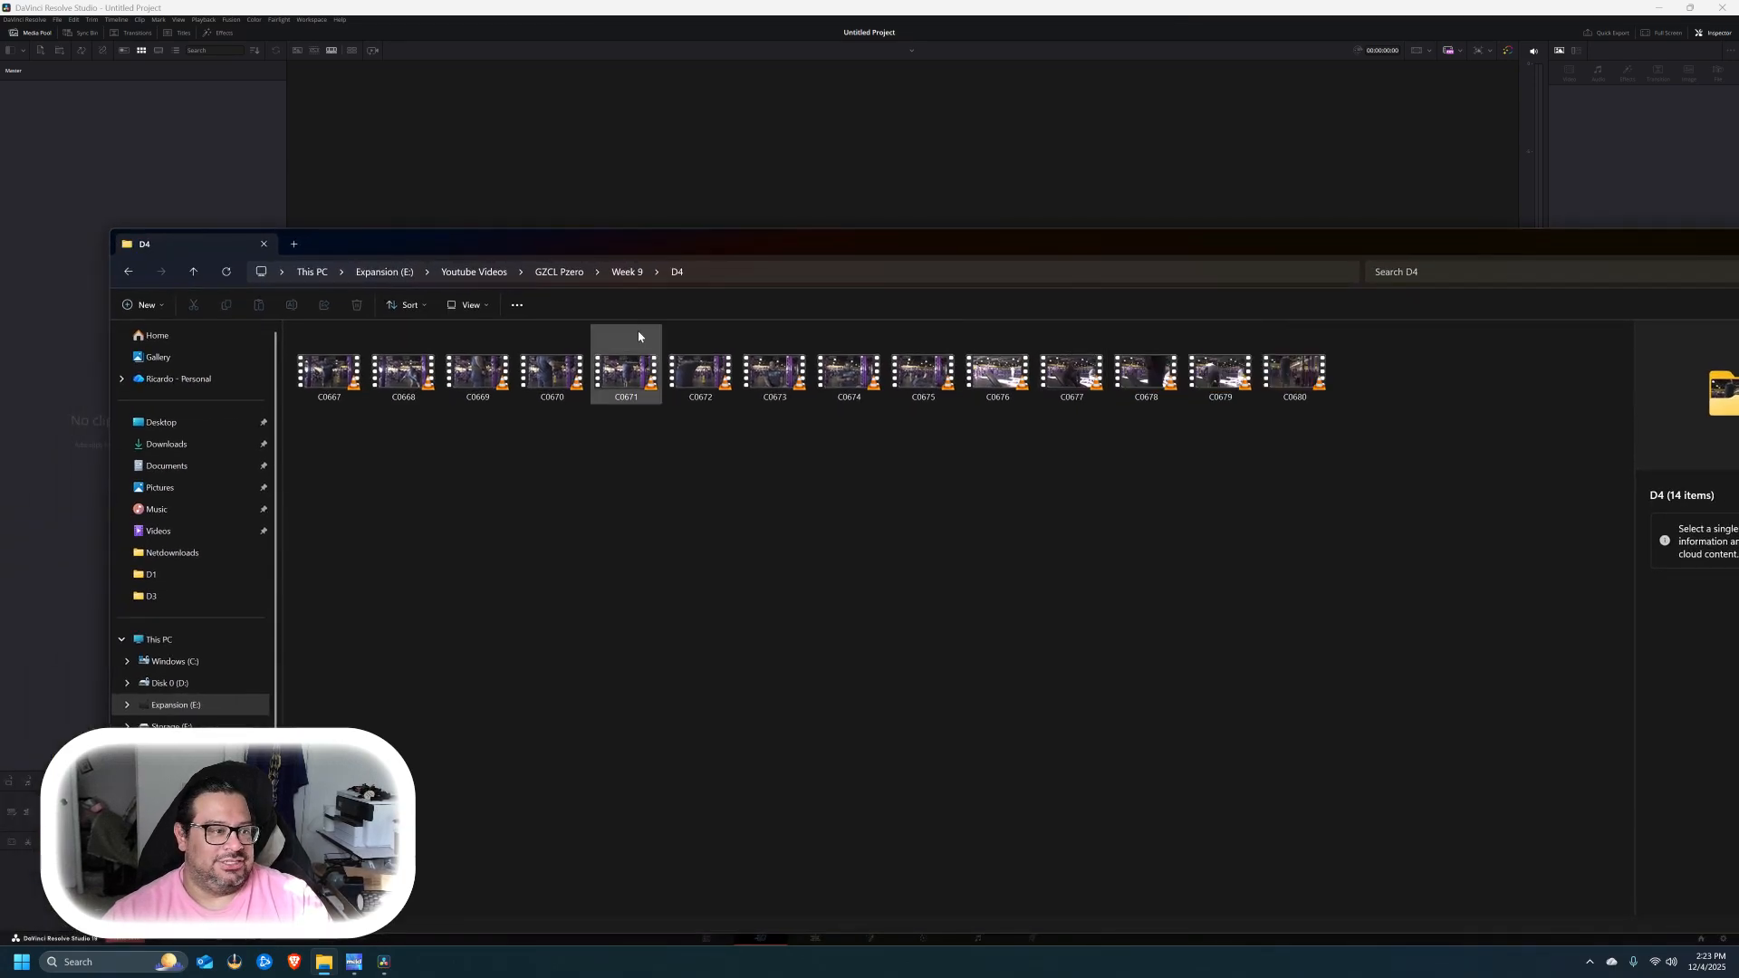
- Return to DaVinci Resolve and save the current project under the name GzclW9D4
left_click(250, 7)
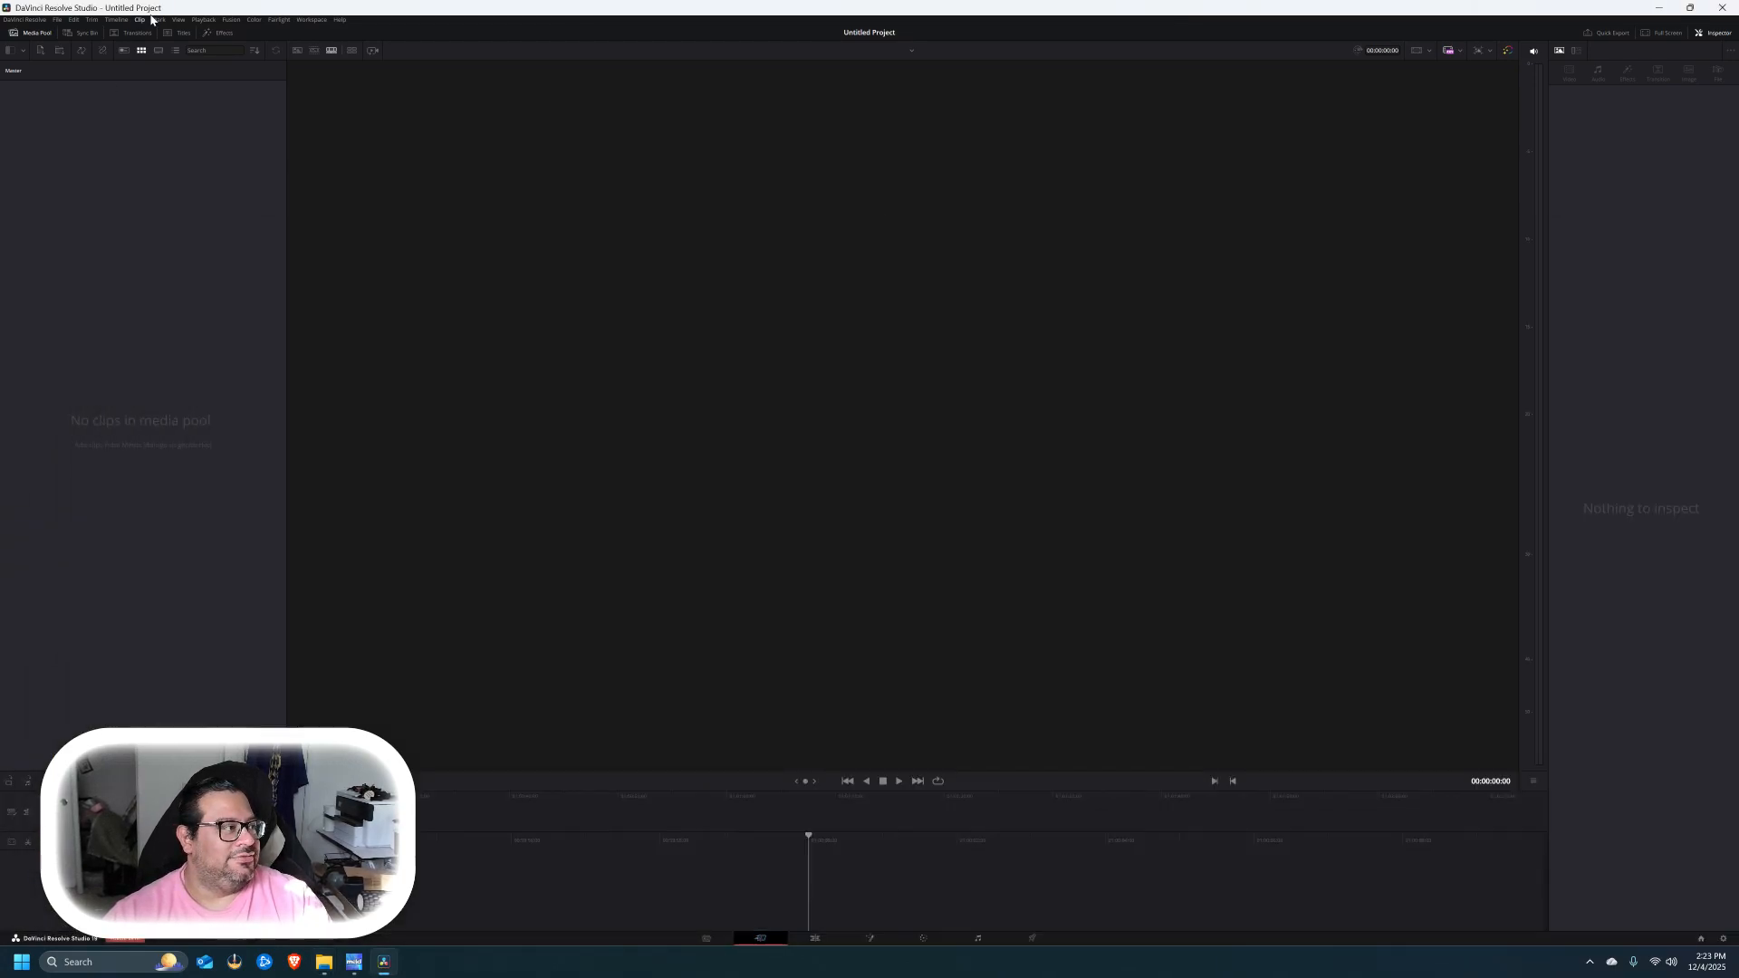
left_click(19, 22)
left_click(56, 22)
left_click(56, 22)
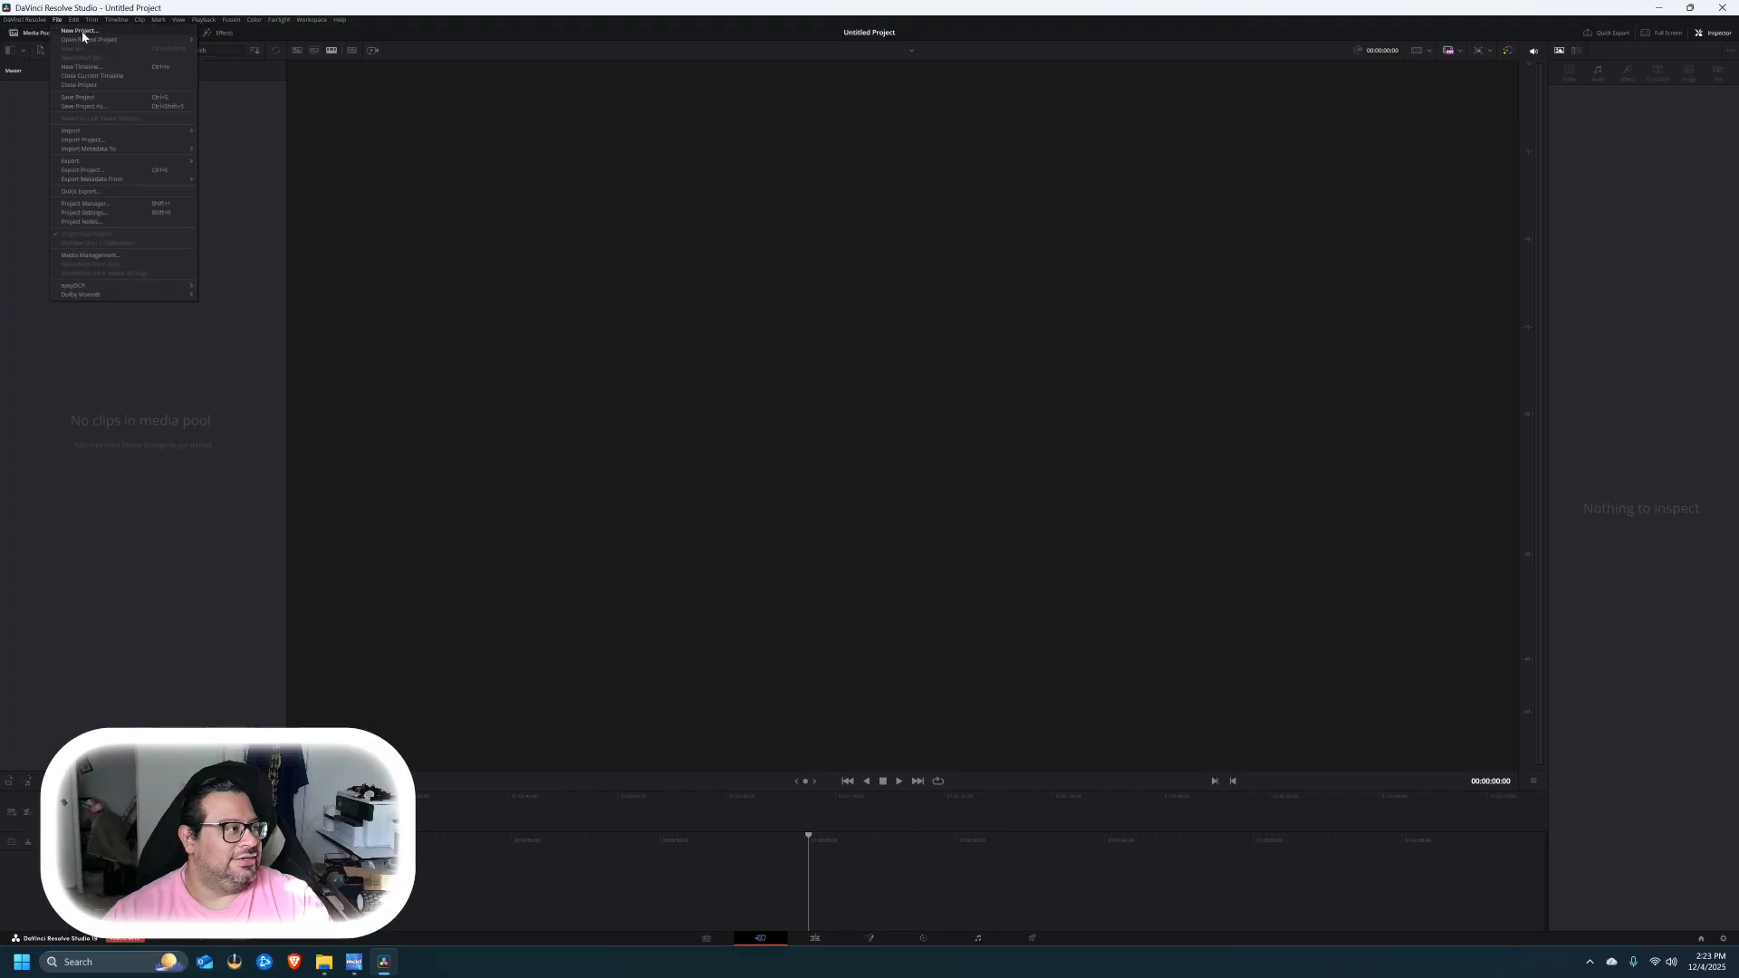
left_click(105, 106)
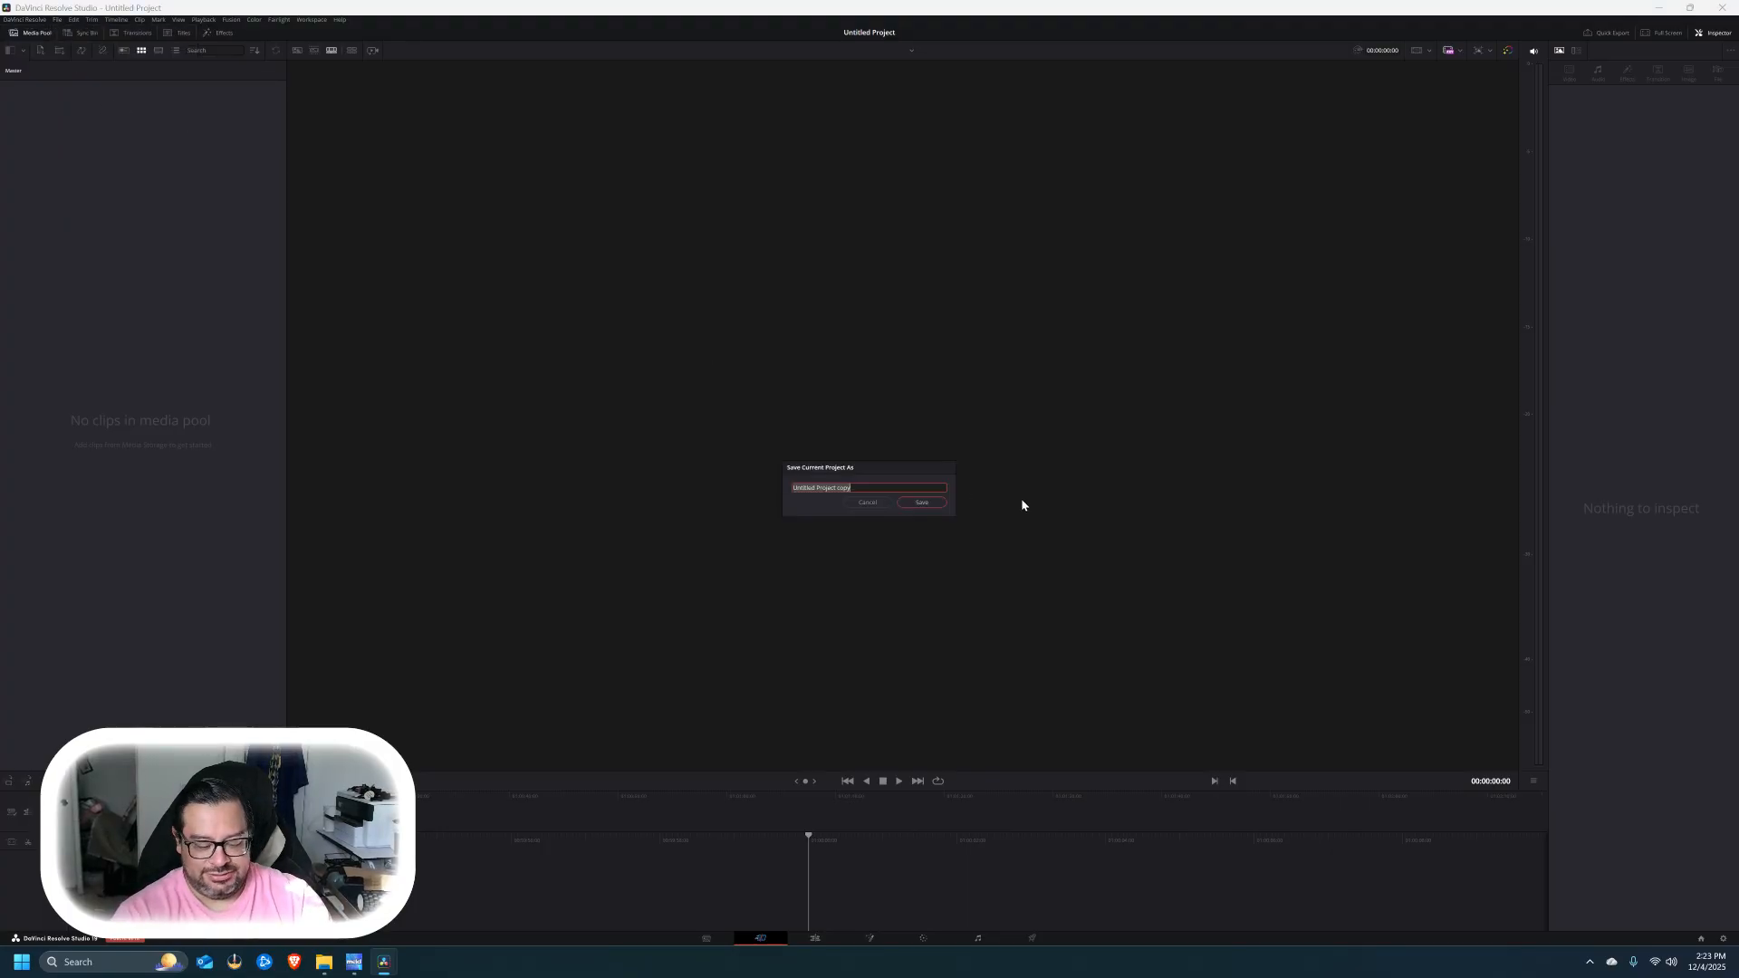
type("C")
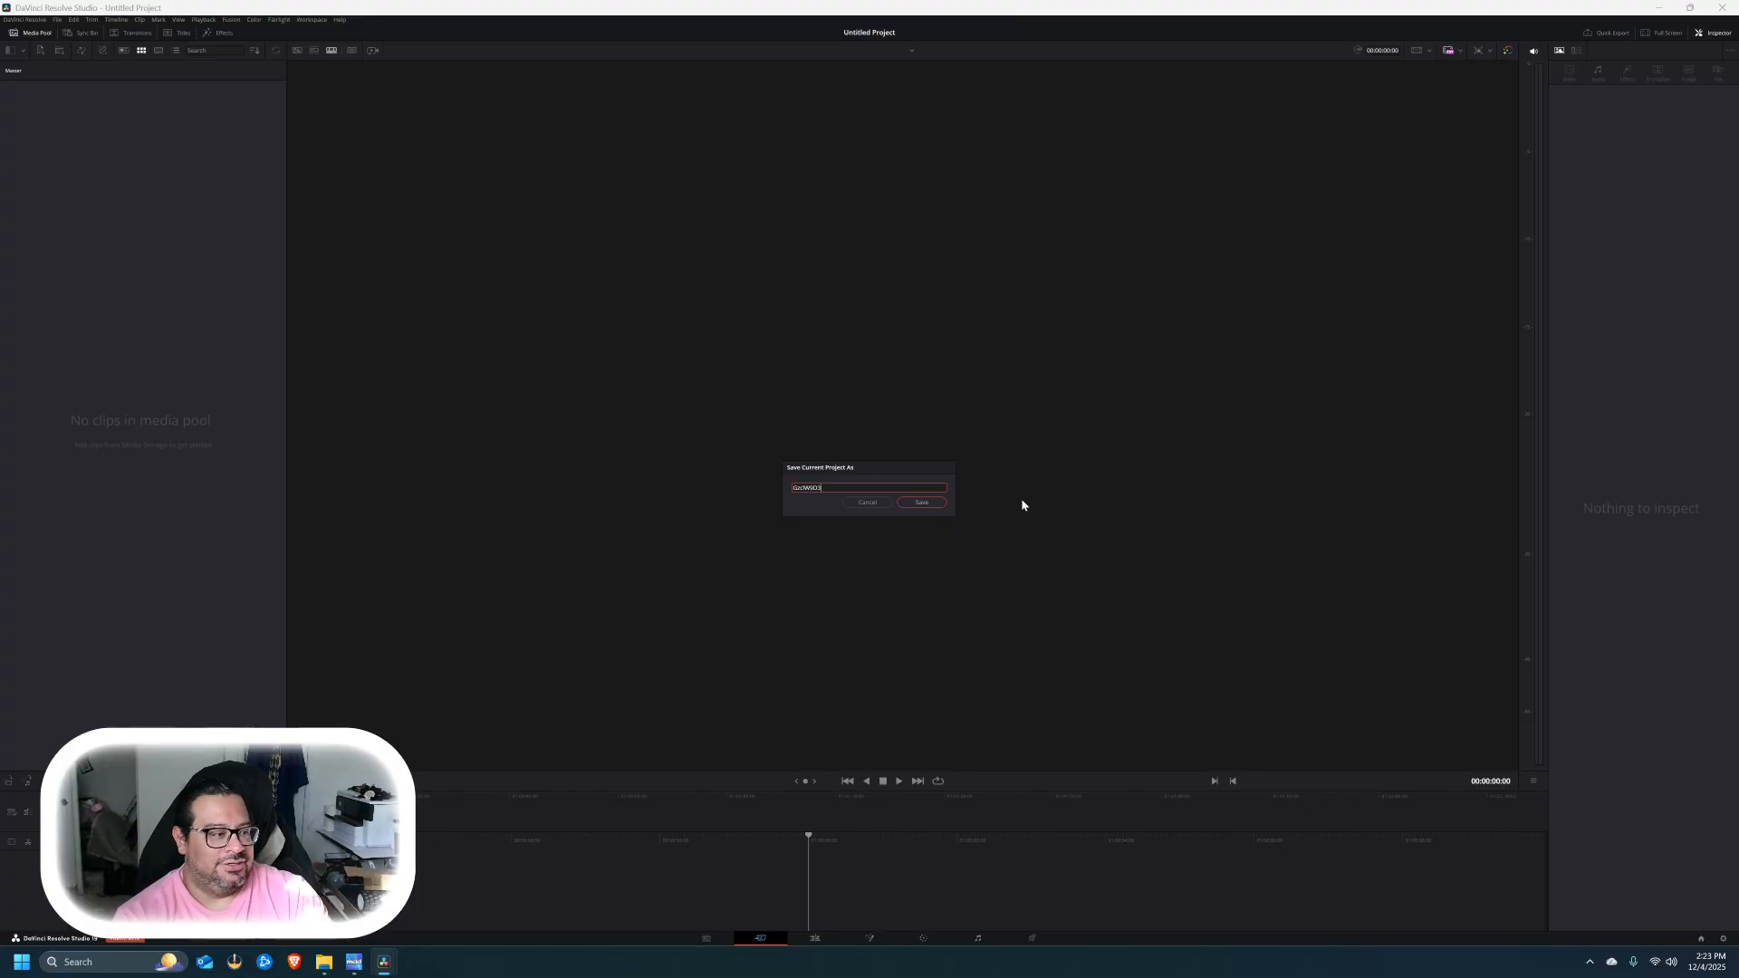
key("Return")
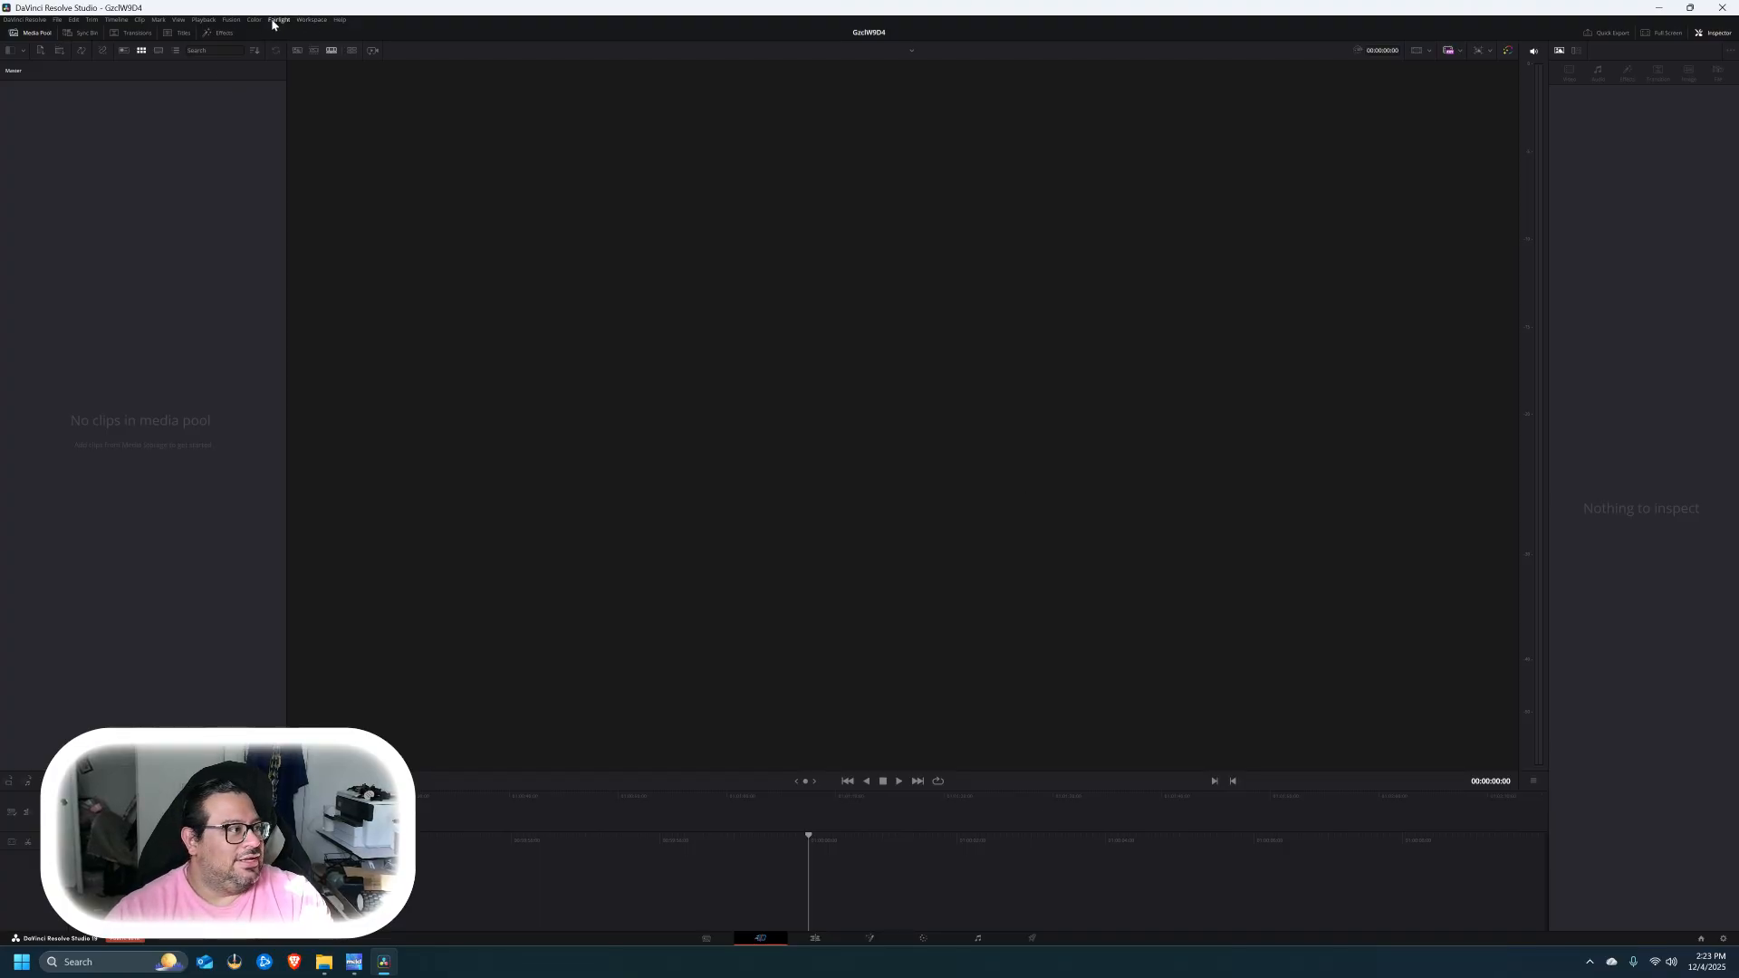
- Set the timeline proxy resolution for playback to Half
left_click(199, 23)
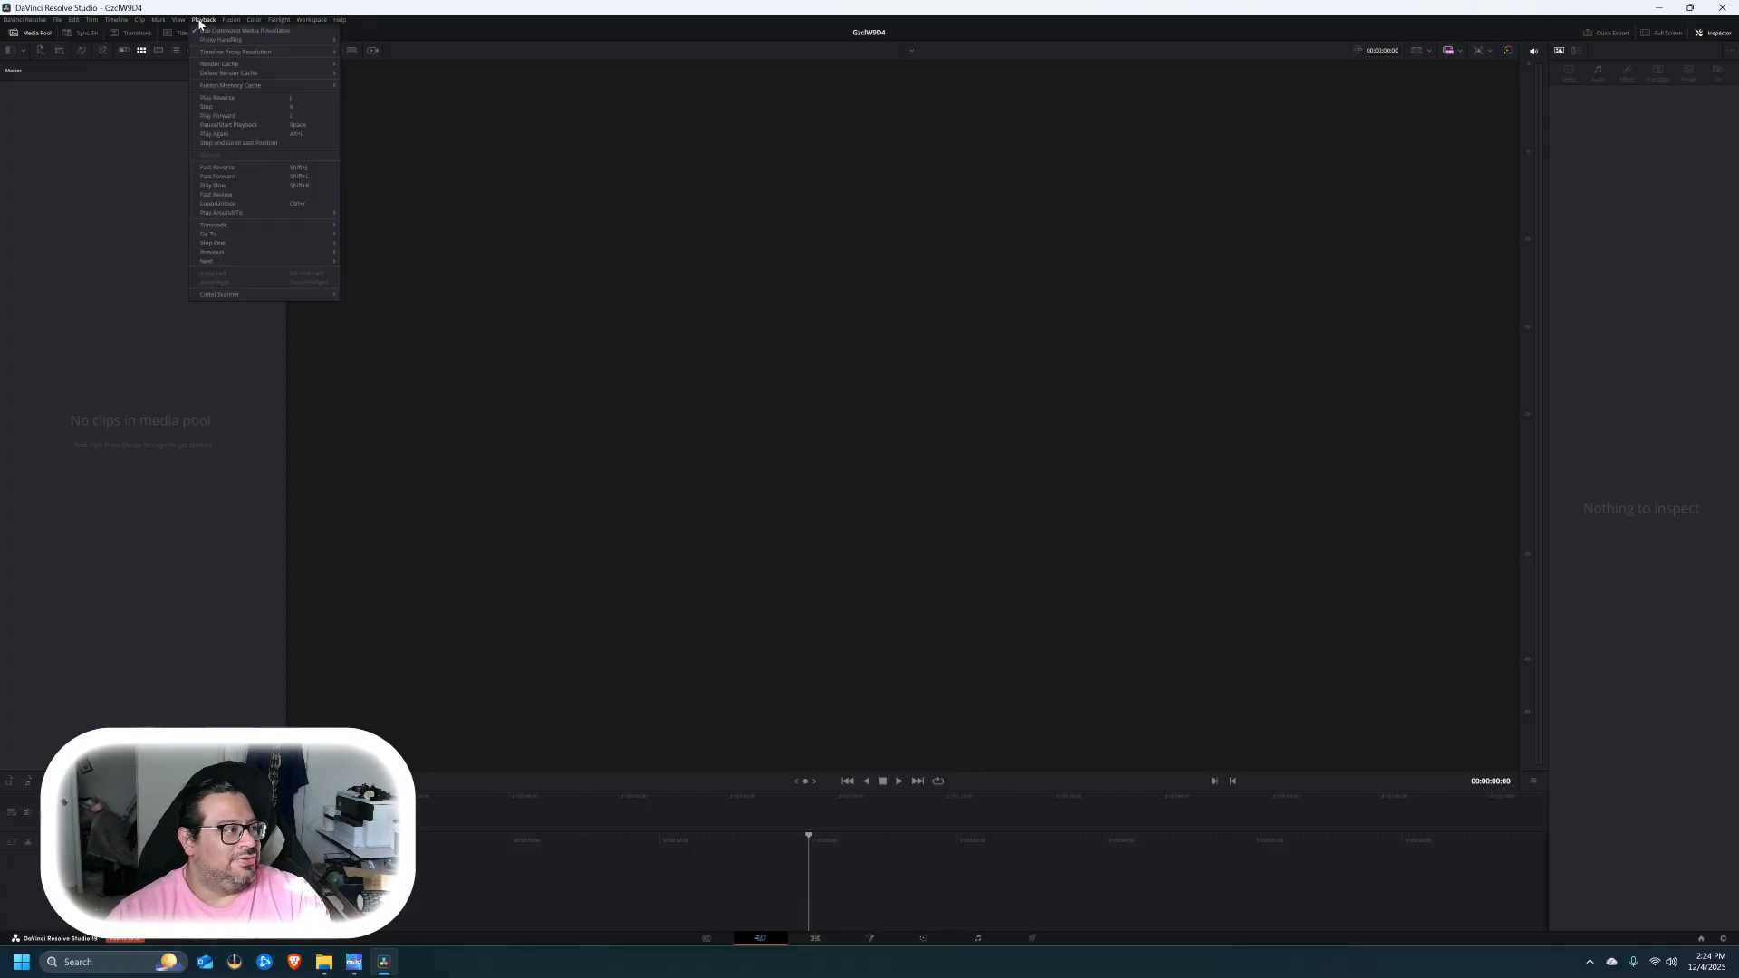
mouse_move(235, 63)
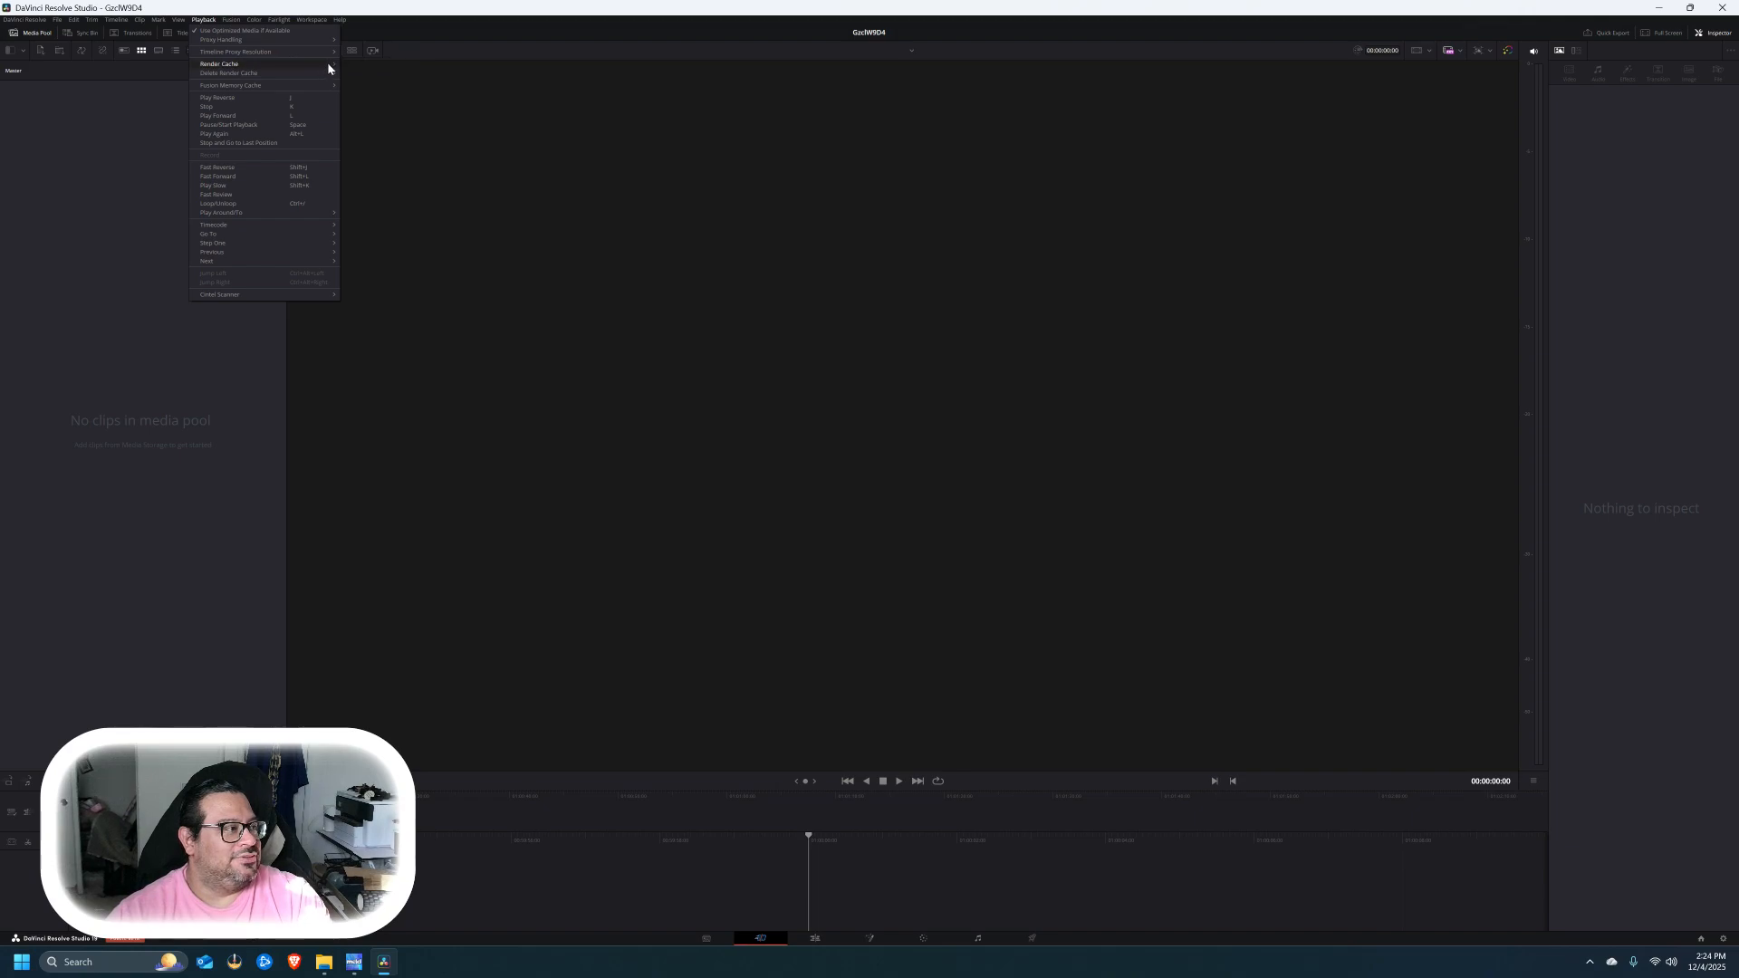
mouse_move(322, 51)
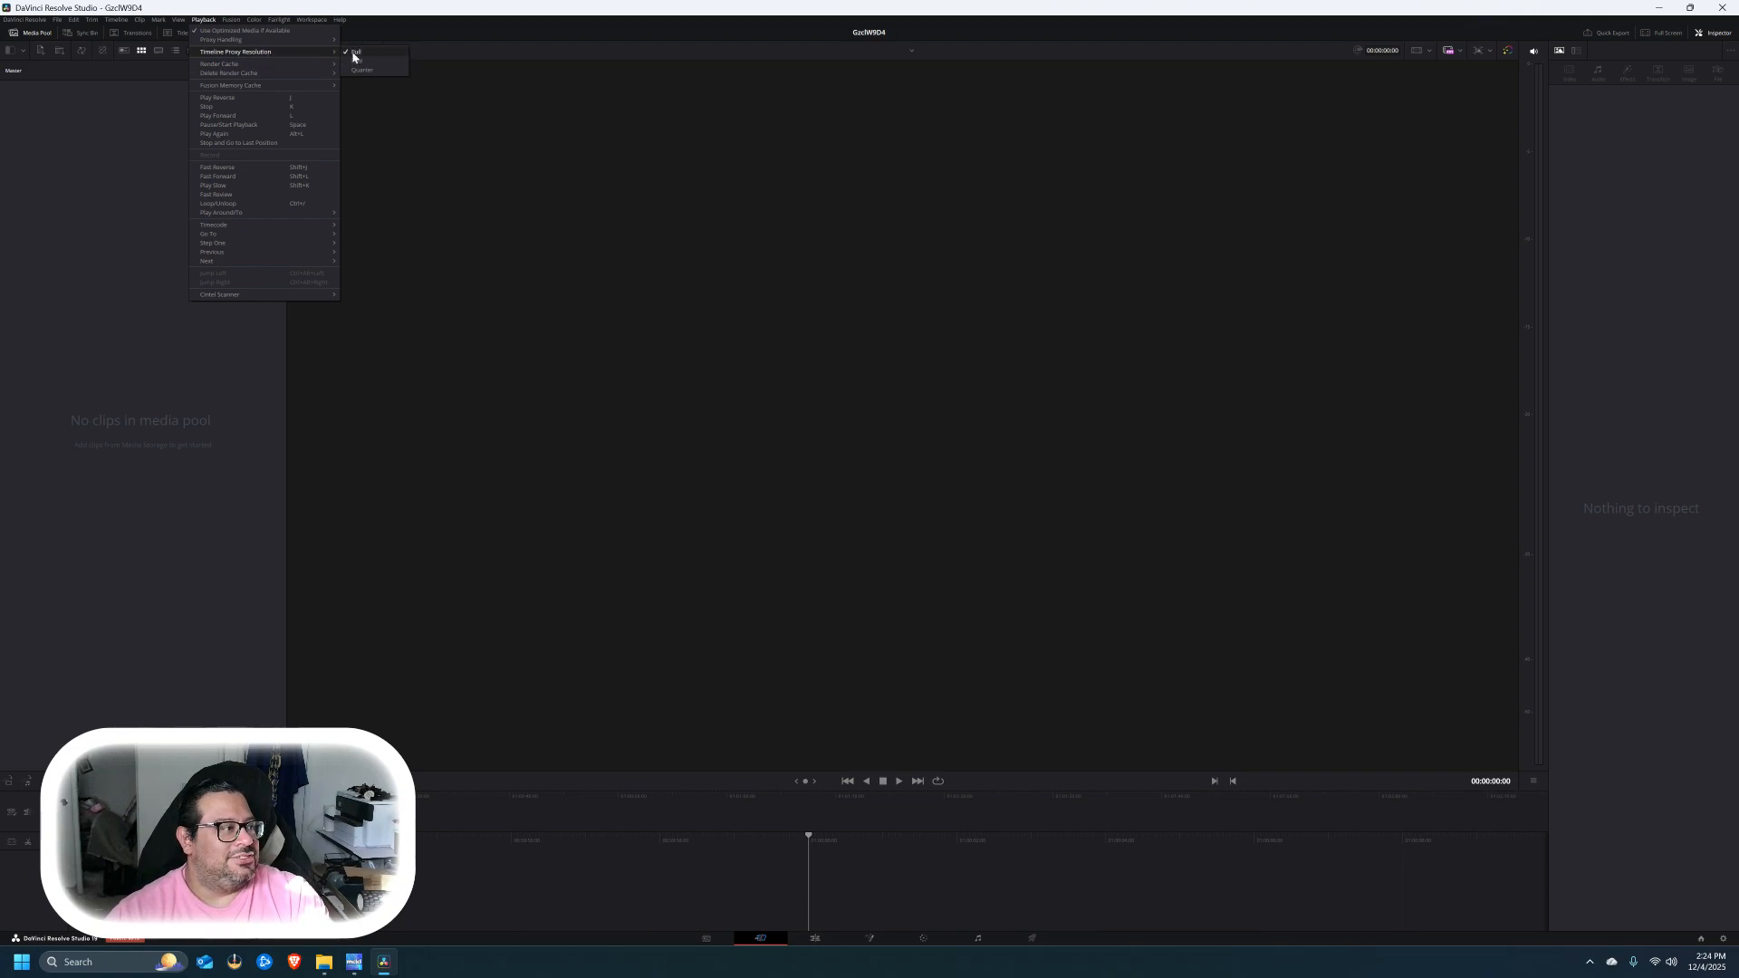
left_click(367, 61)
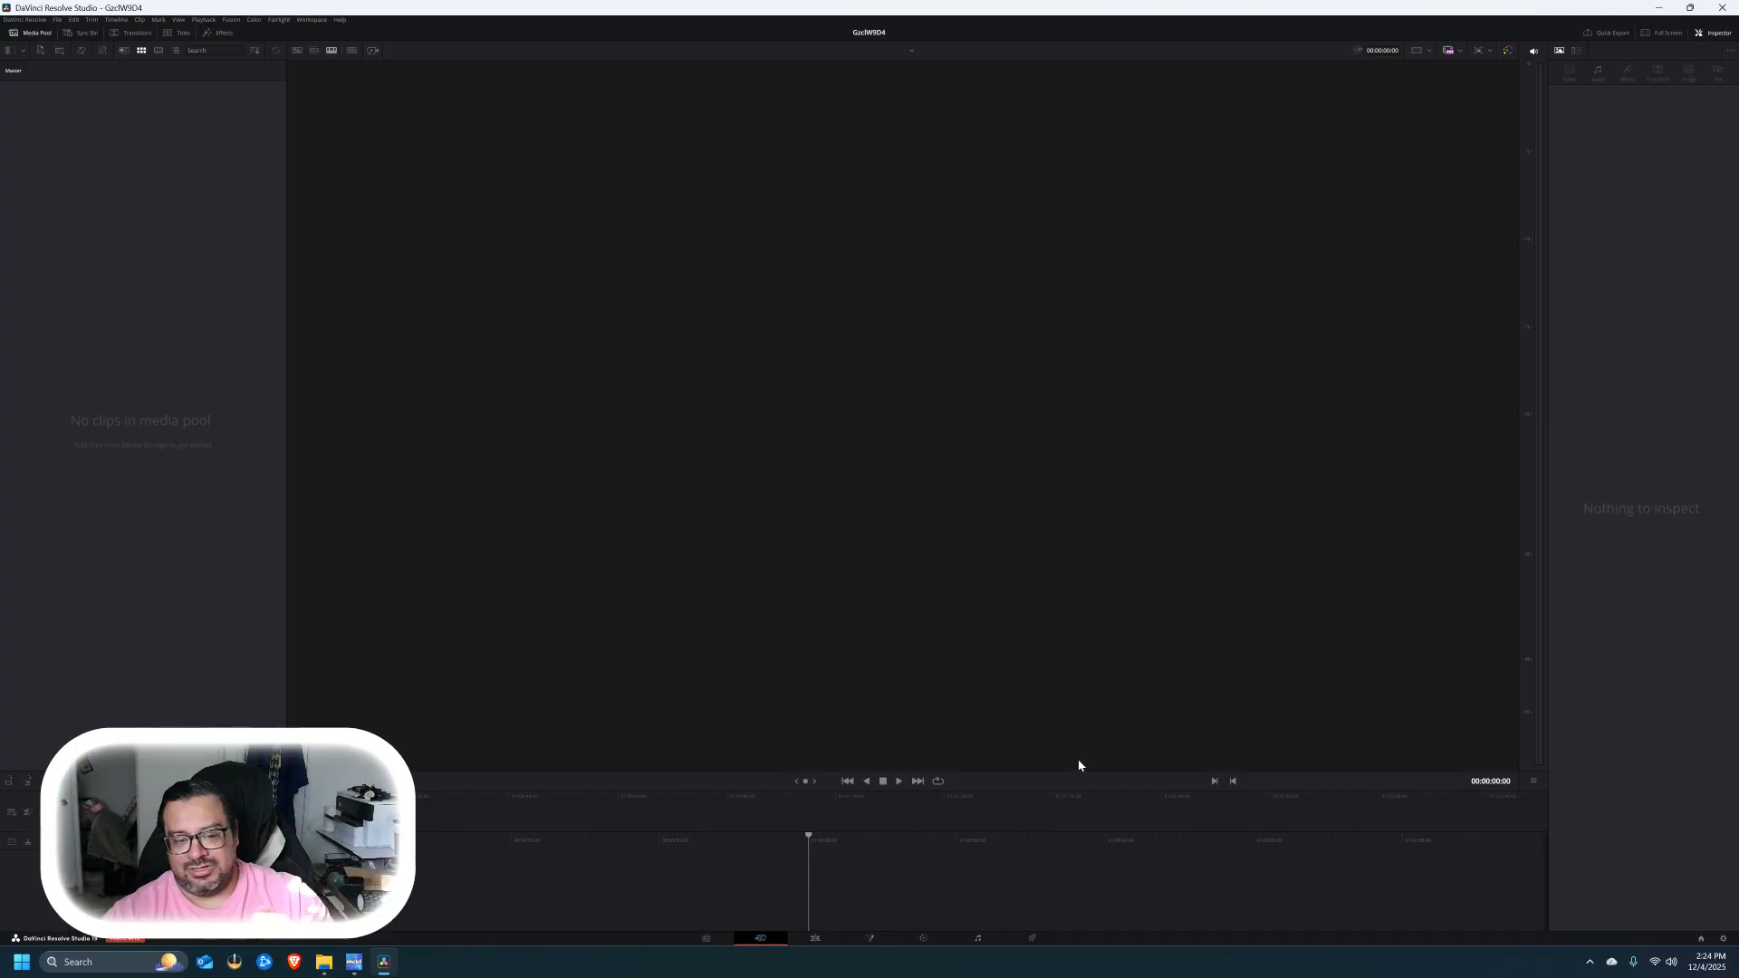
- Look through the Color, Edit and Cut pages and end on the Media page
left_click(936, 947)
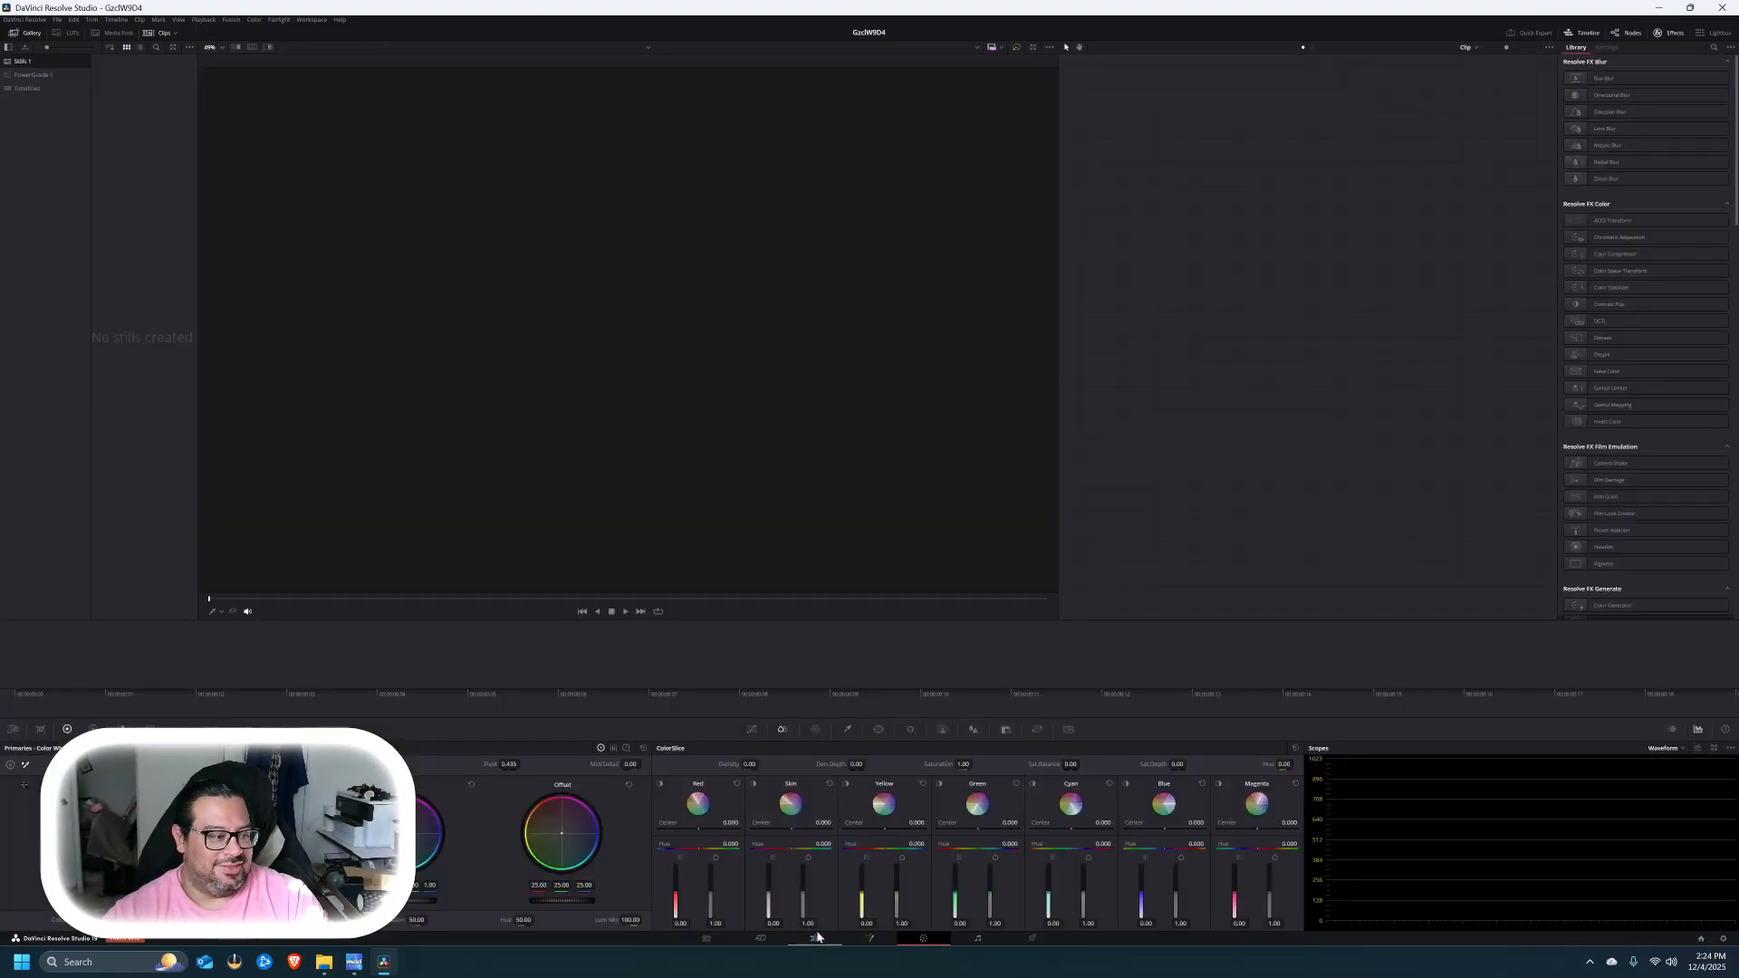
left_click(815, 941)
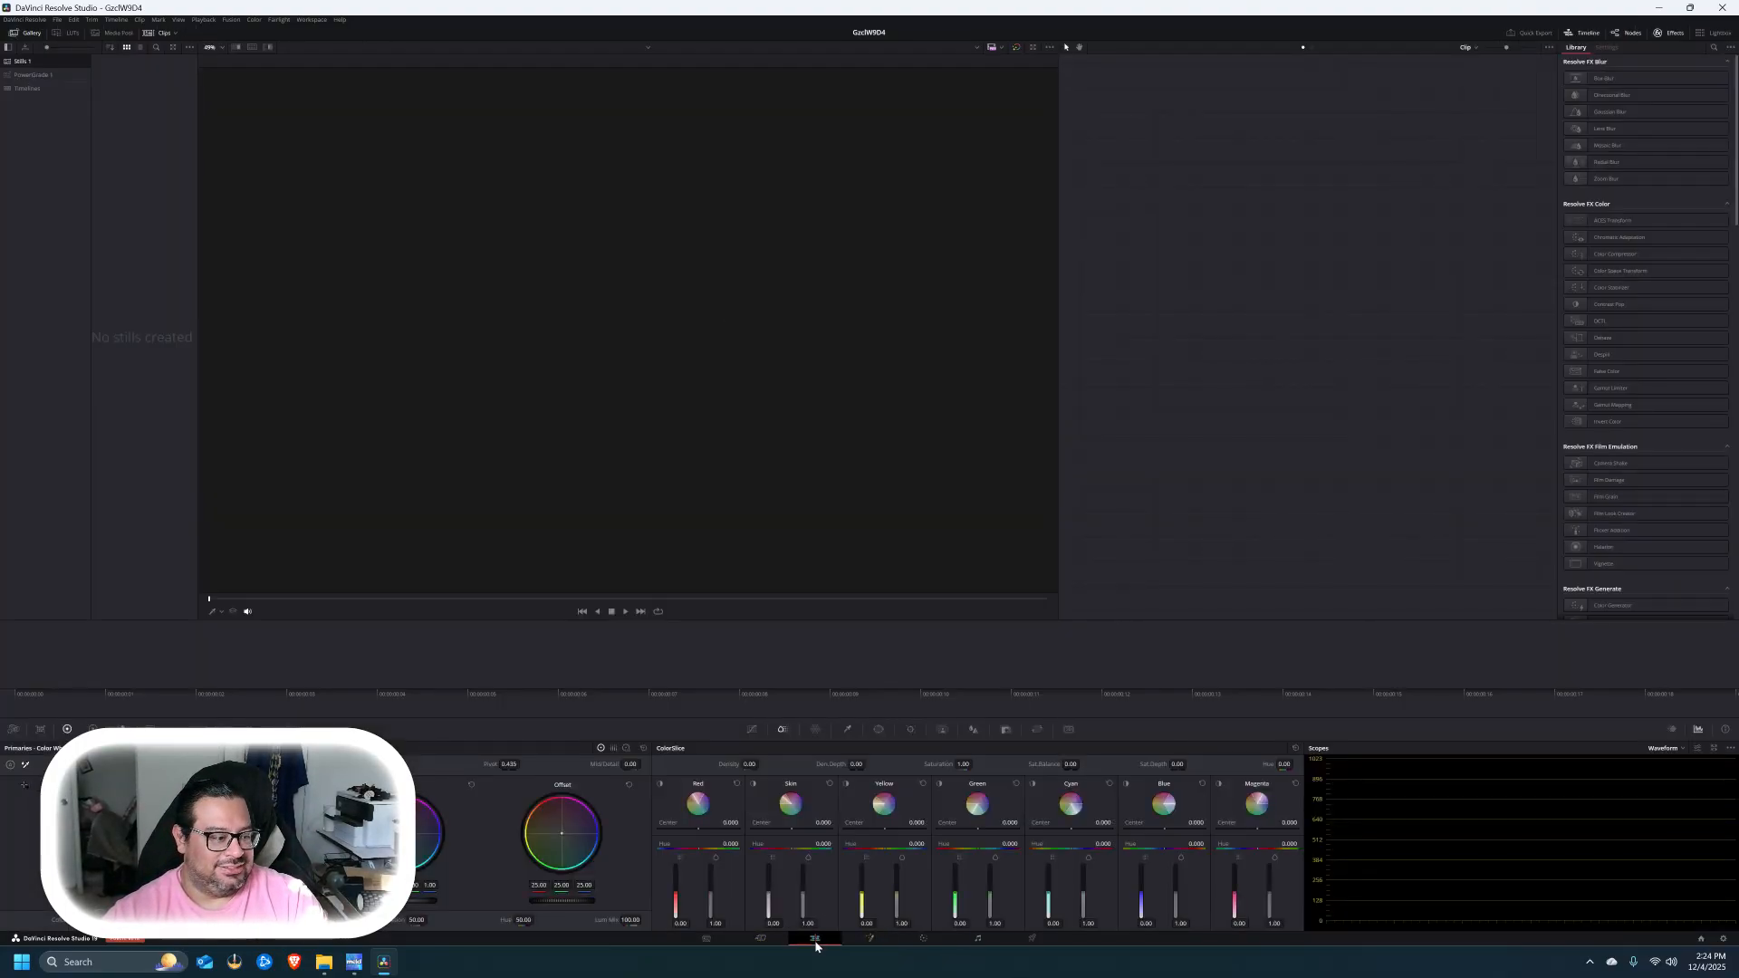
left_click(761, 942)
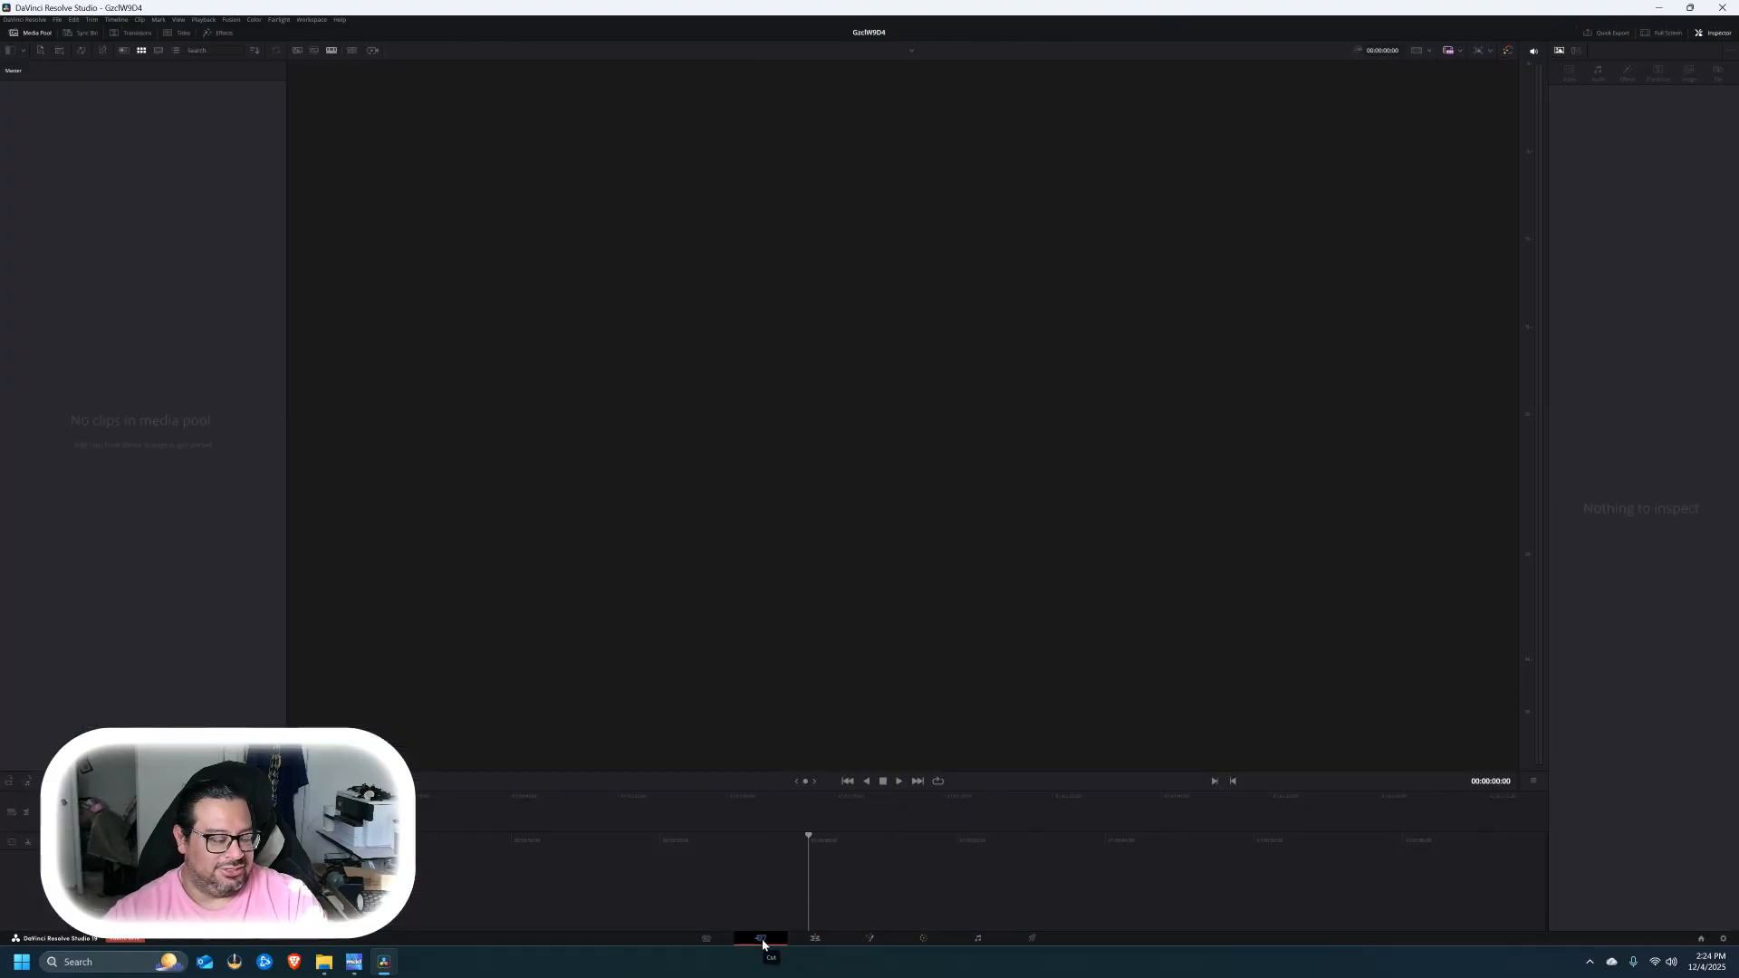
left_click(707, 941)
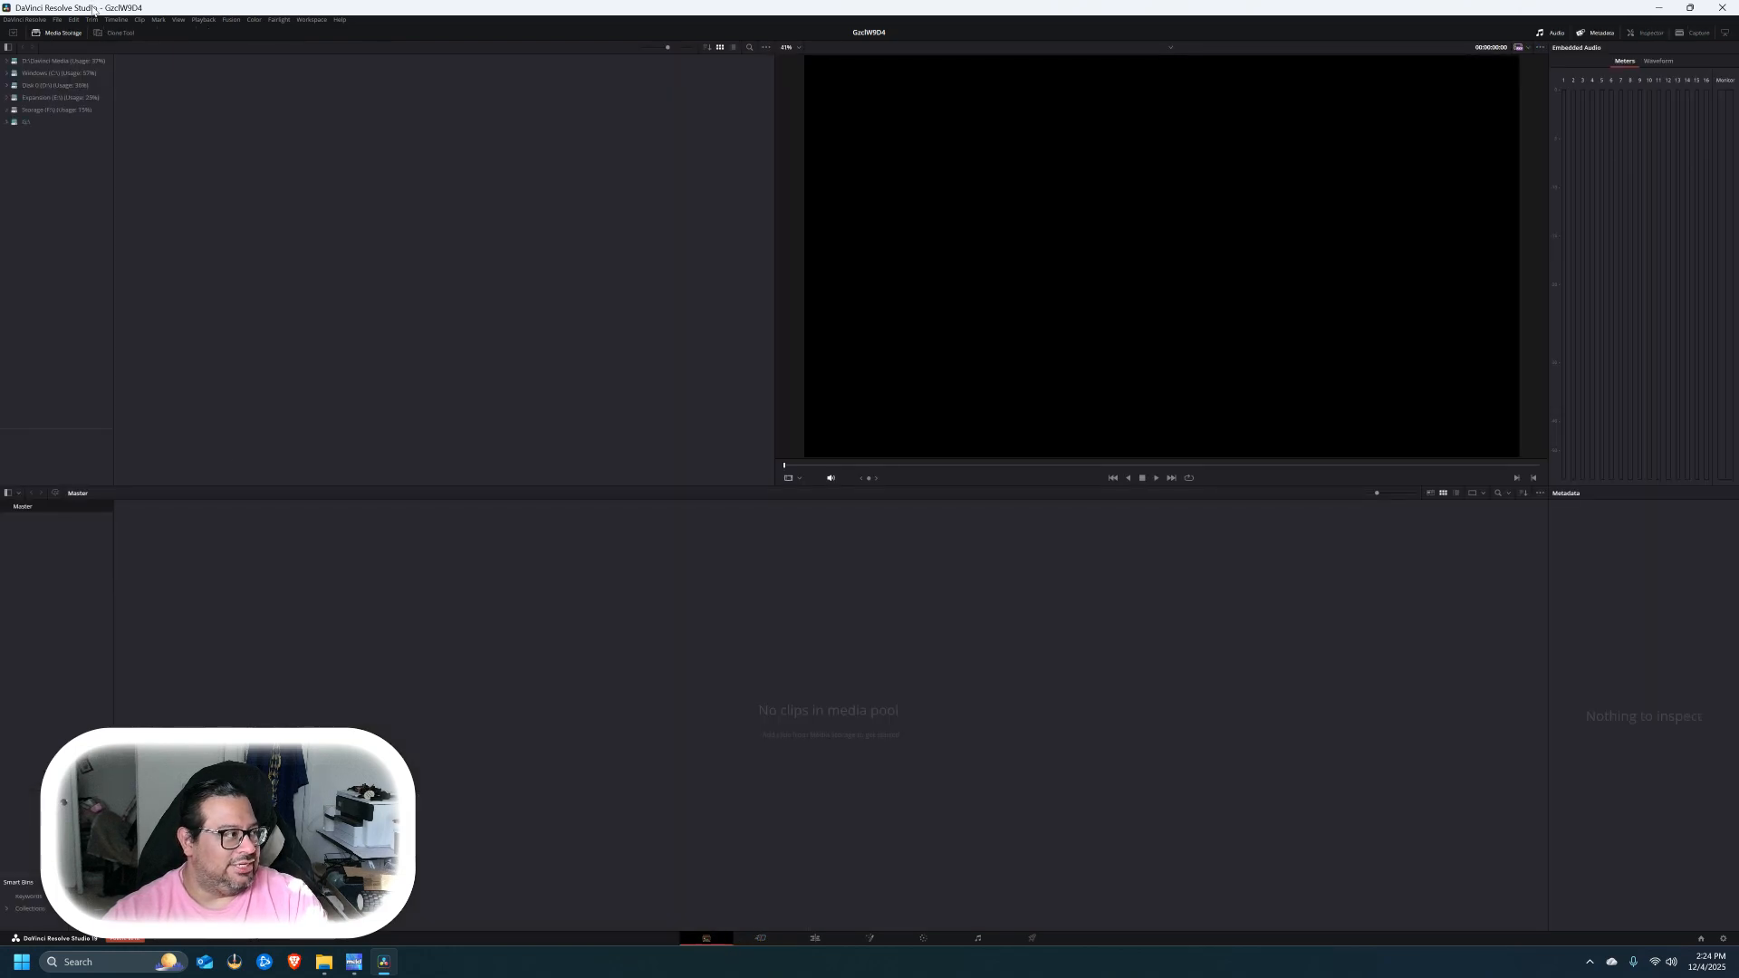
- Browse the media storage to the D4 folder under Expansion (E:), Youtube Videos, GZCL Pzero, Week 9
left_click(7, 110)
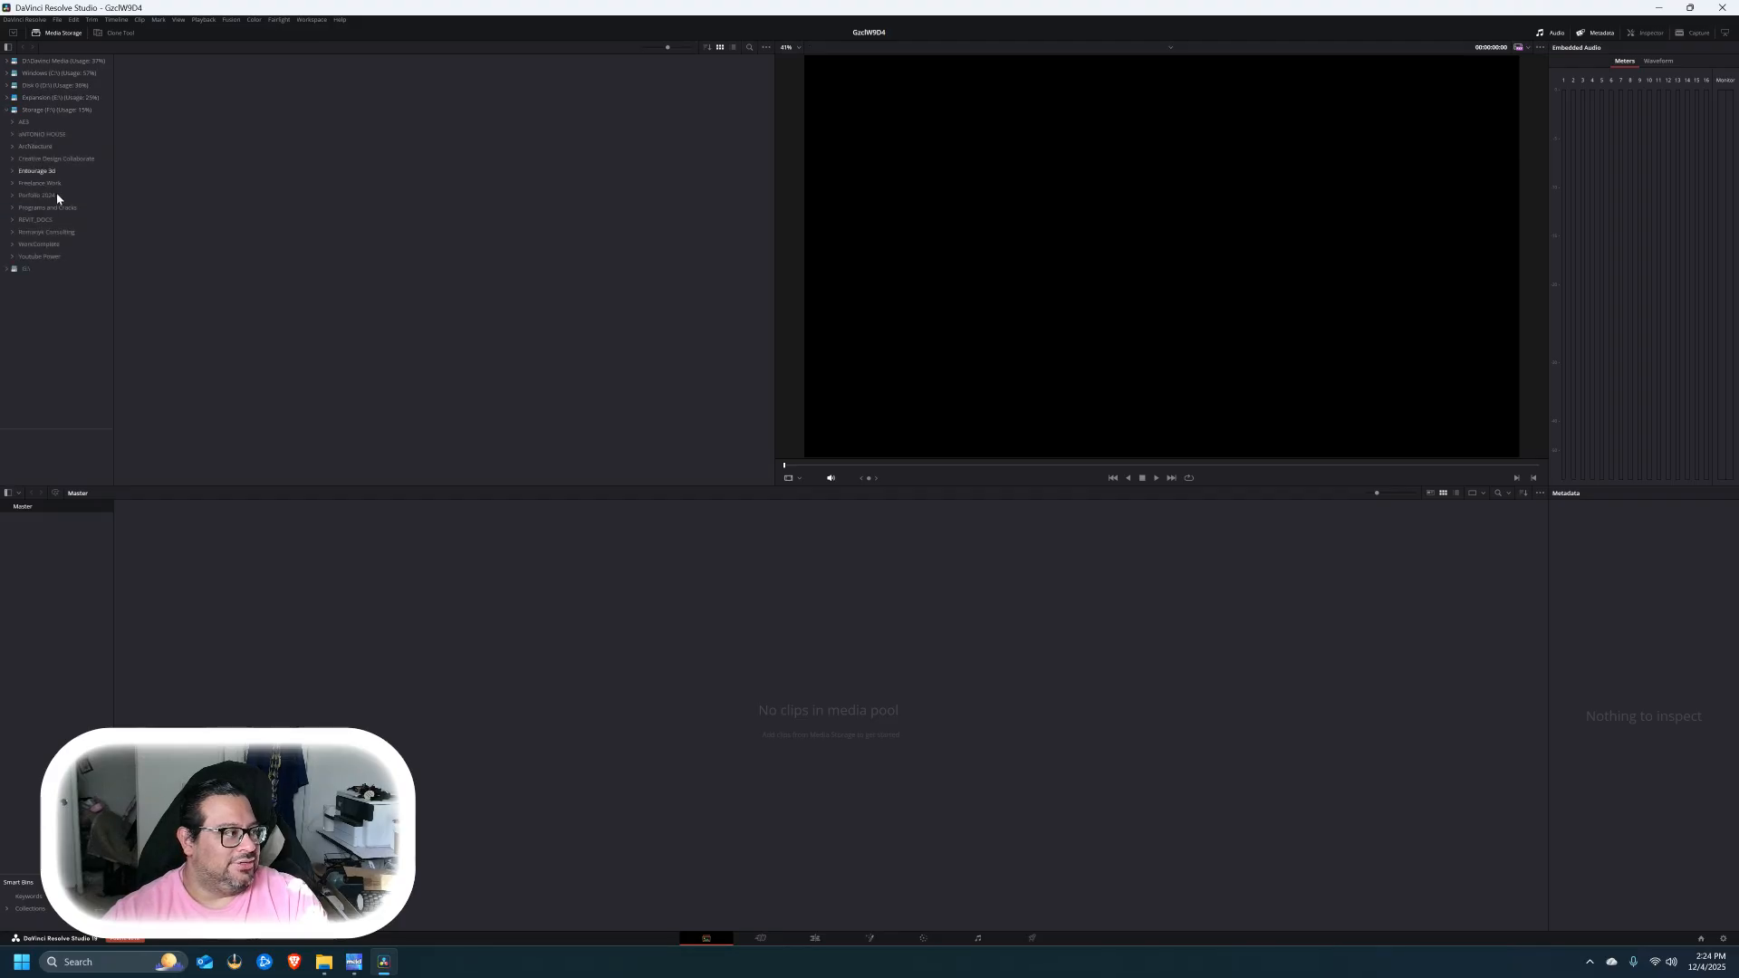
left_click(52, 259)
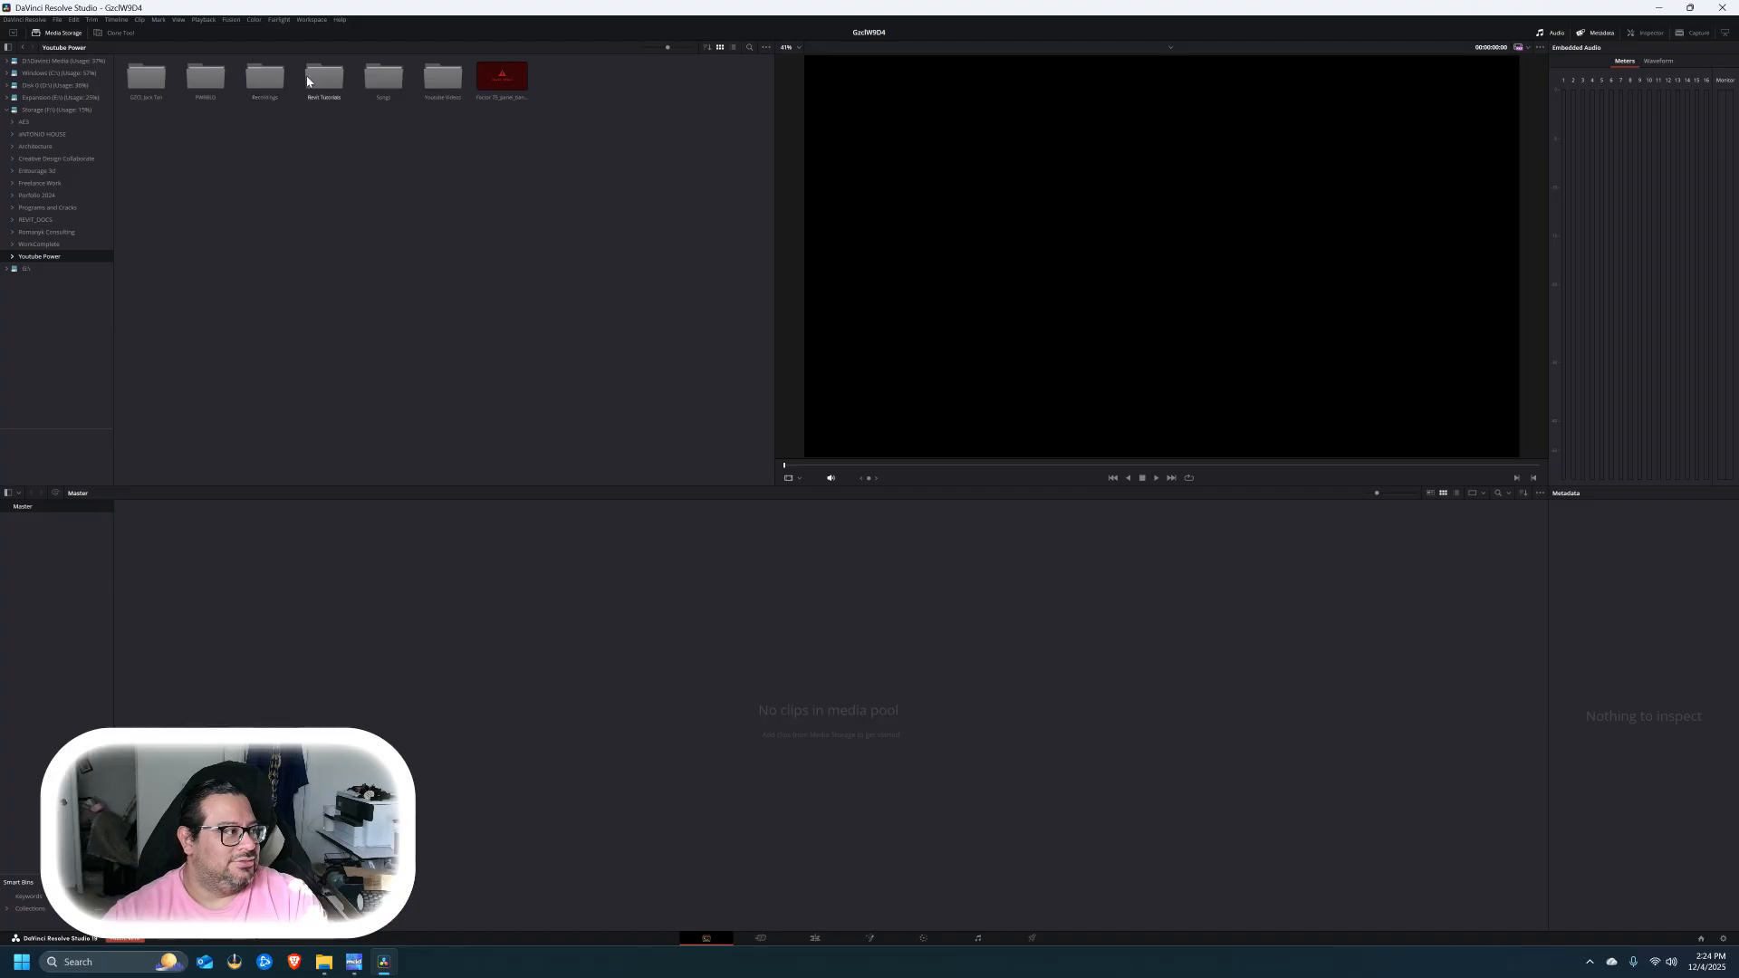
left_click(68, 96)
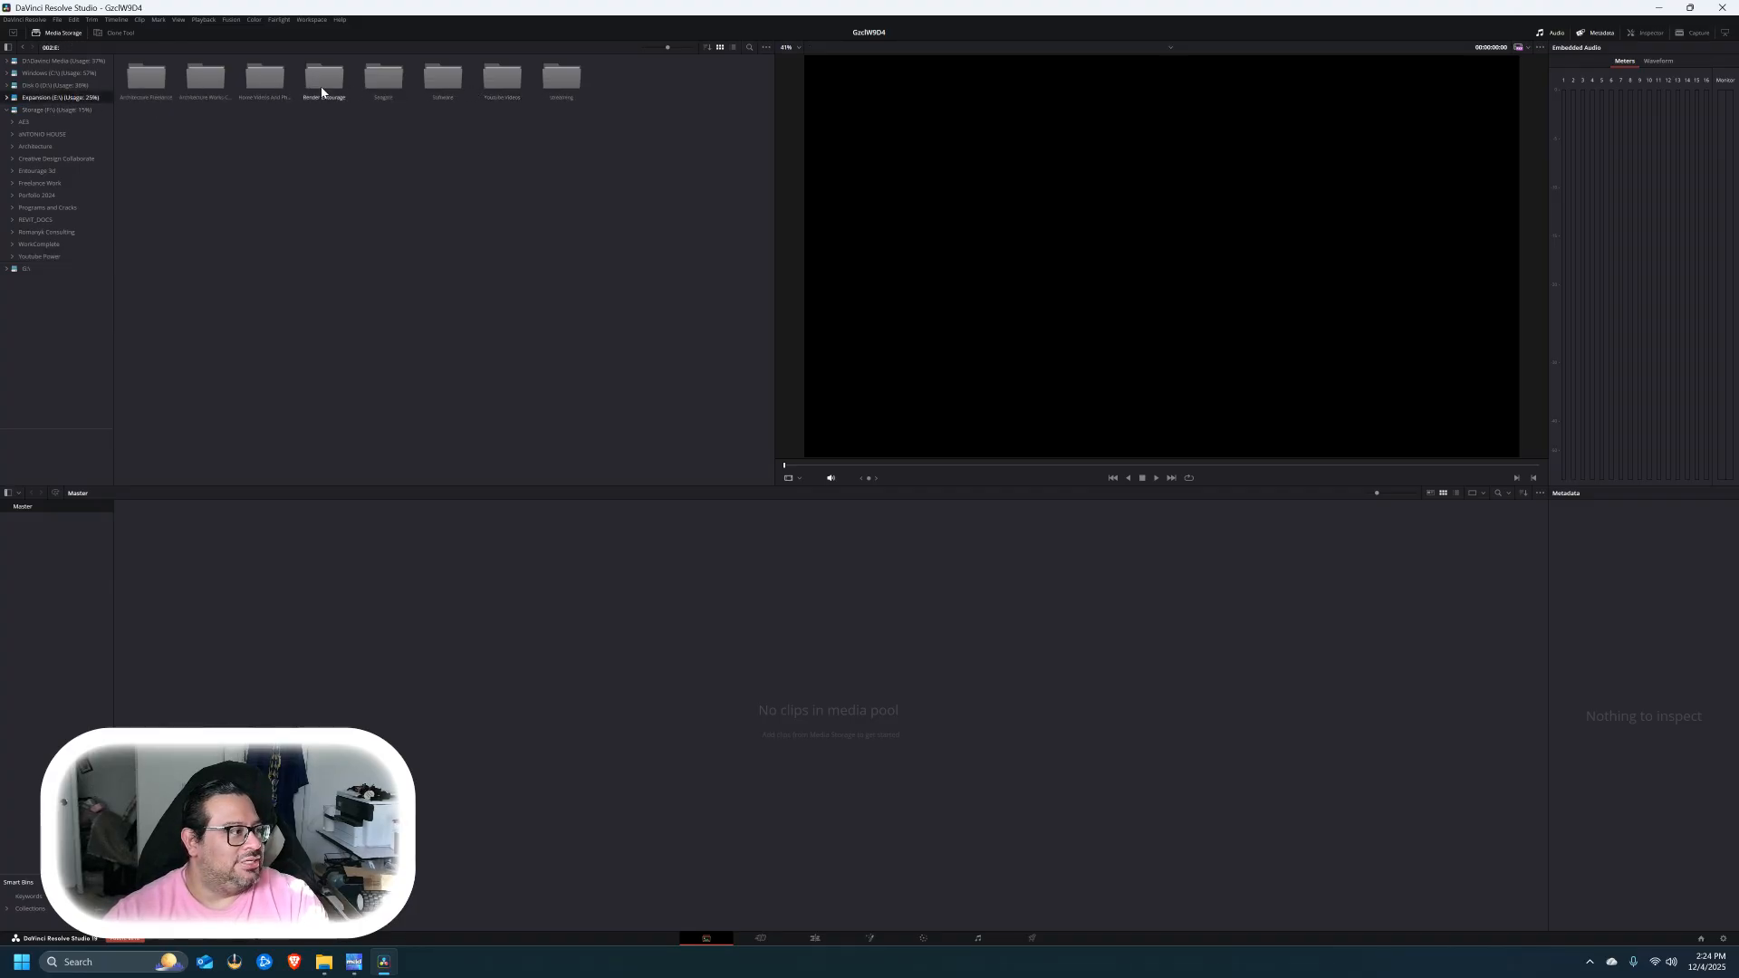
double_click(494, 84)
double_click(205, 79)
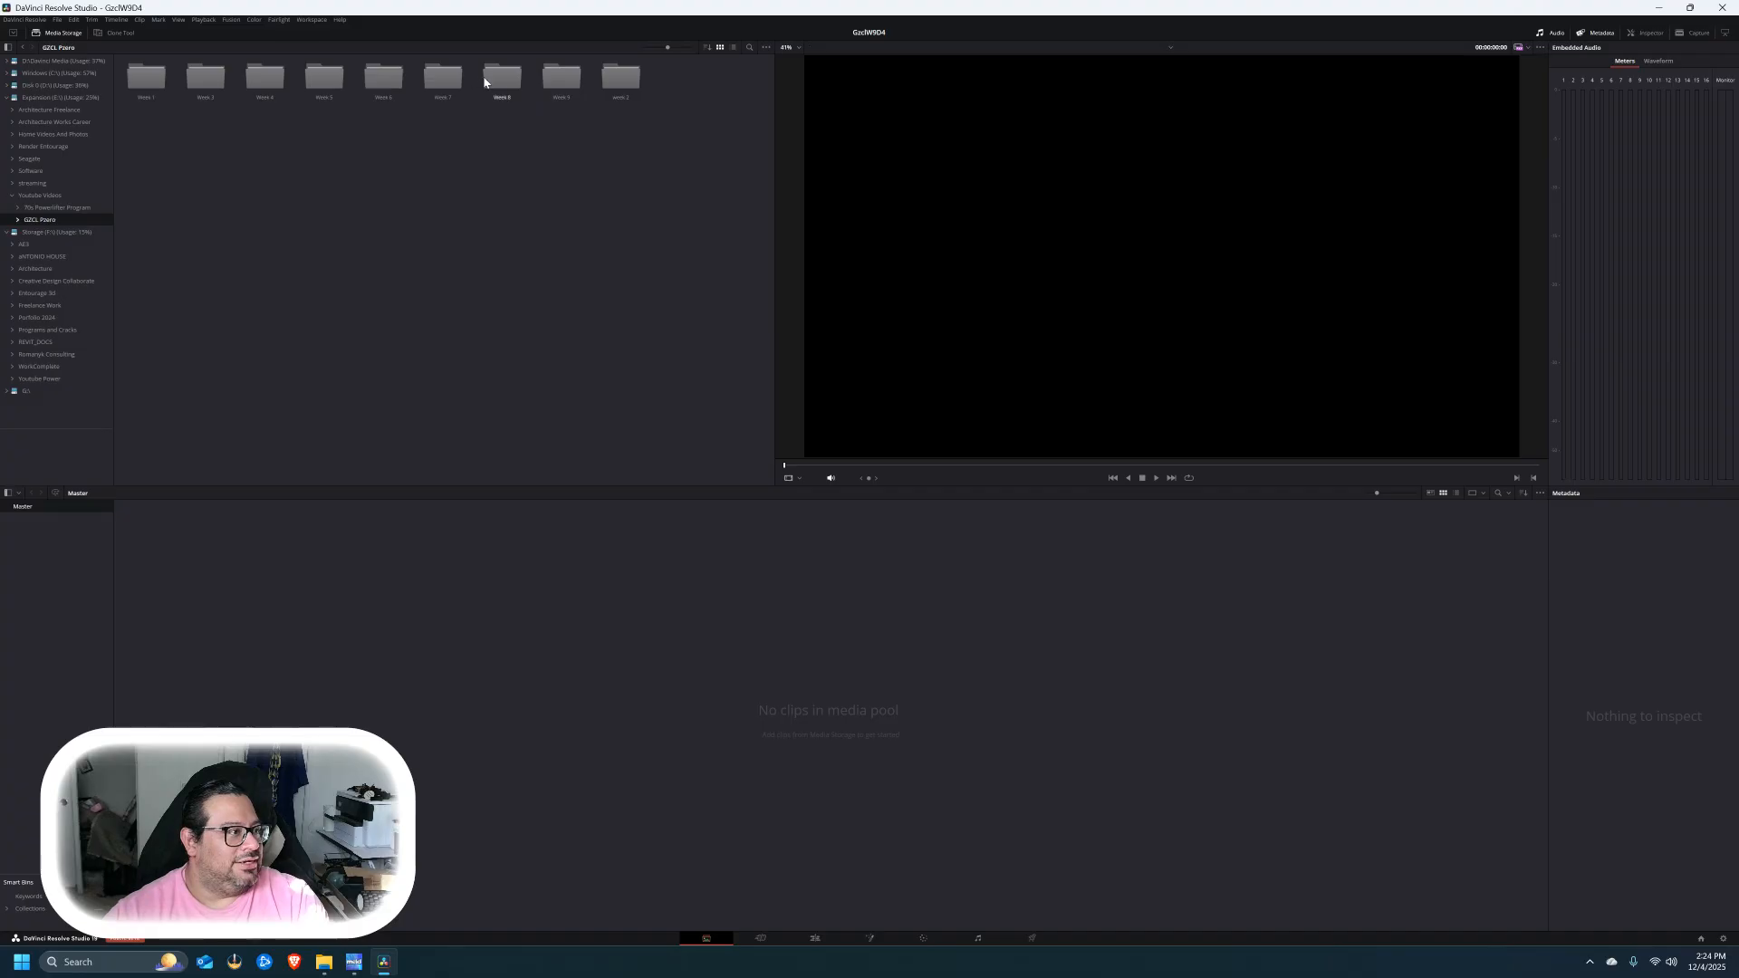
double_click(567, 82)
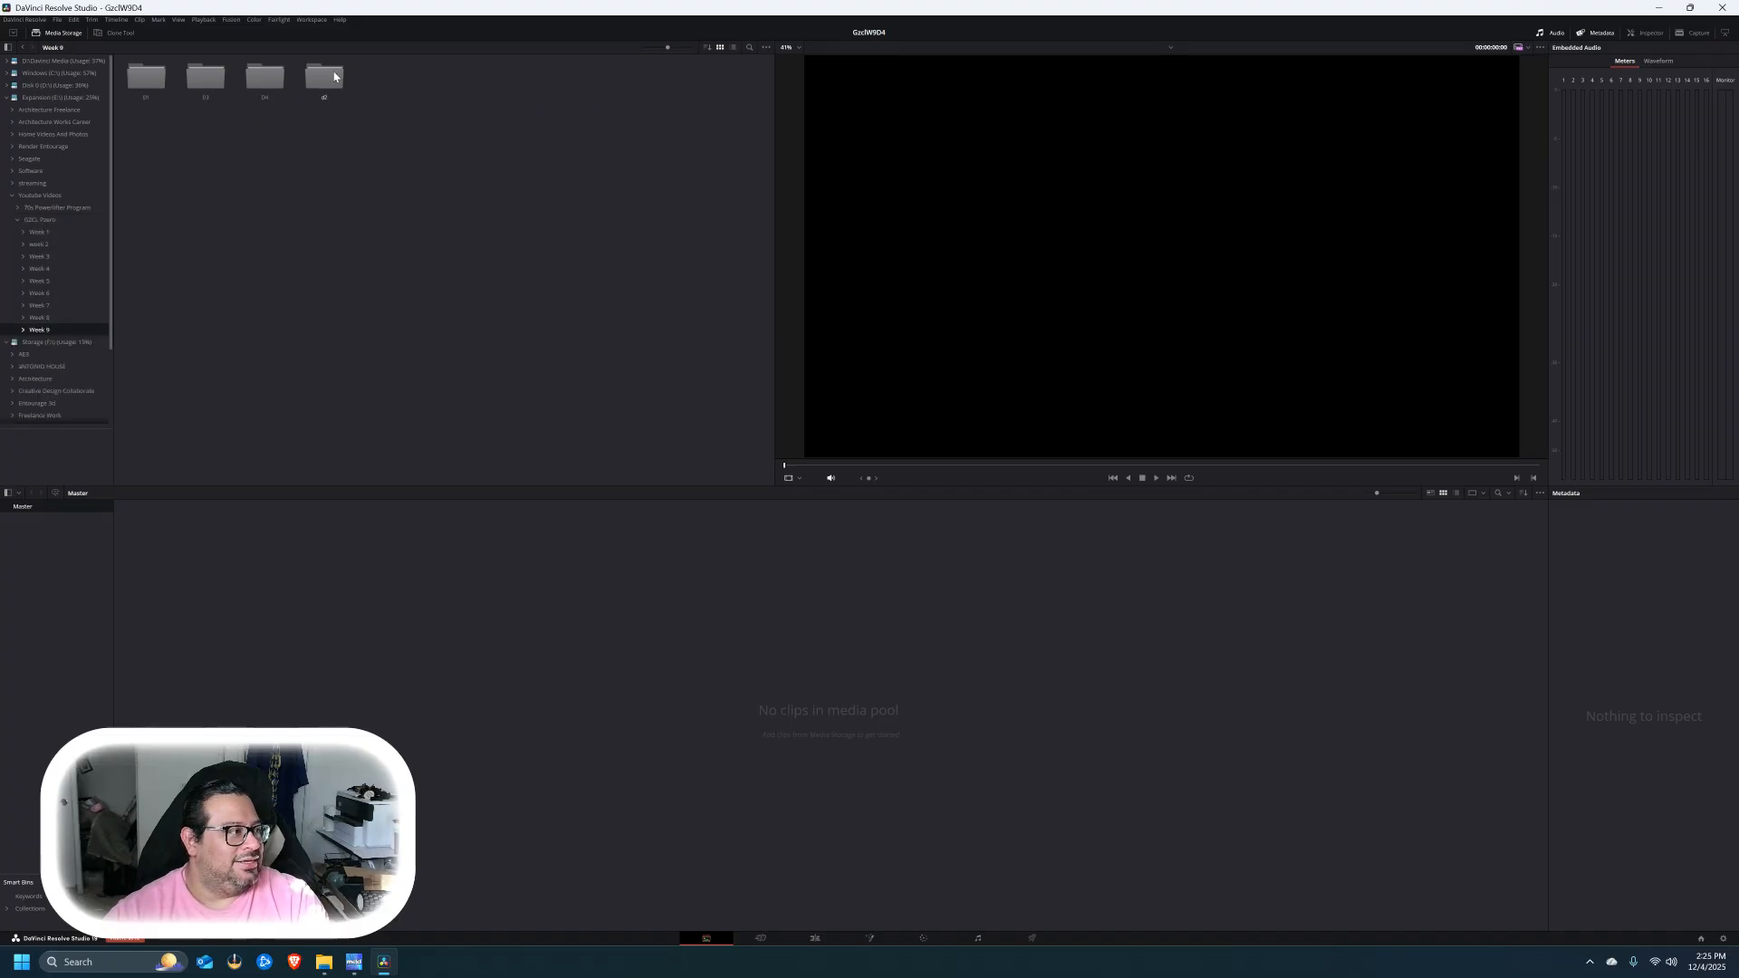
double_click(272, 80)
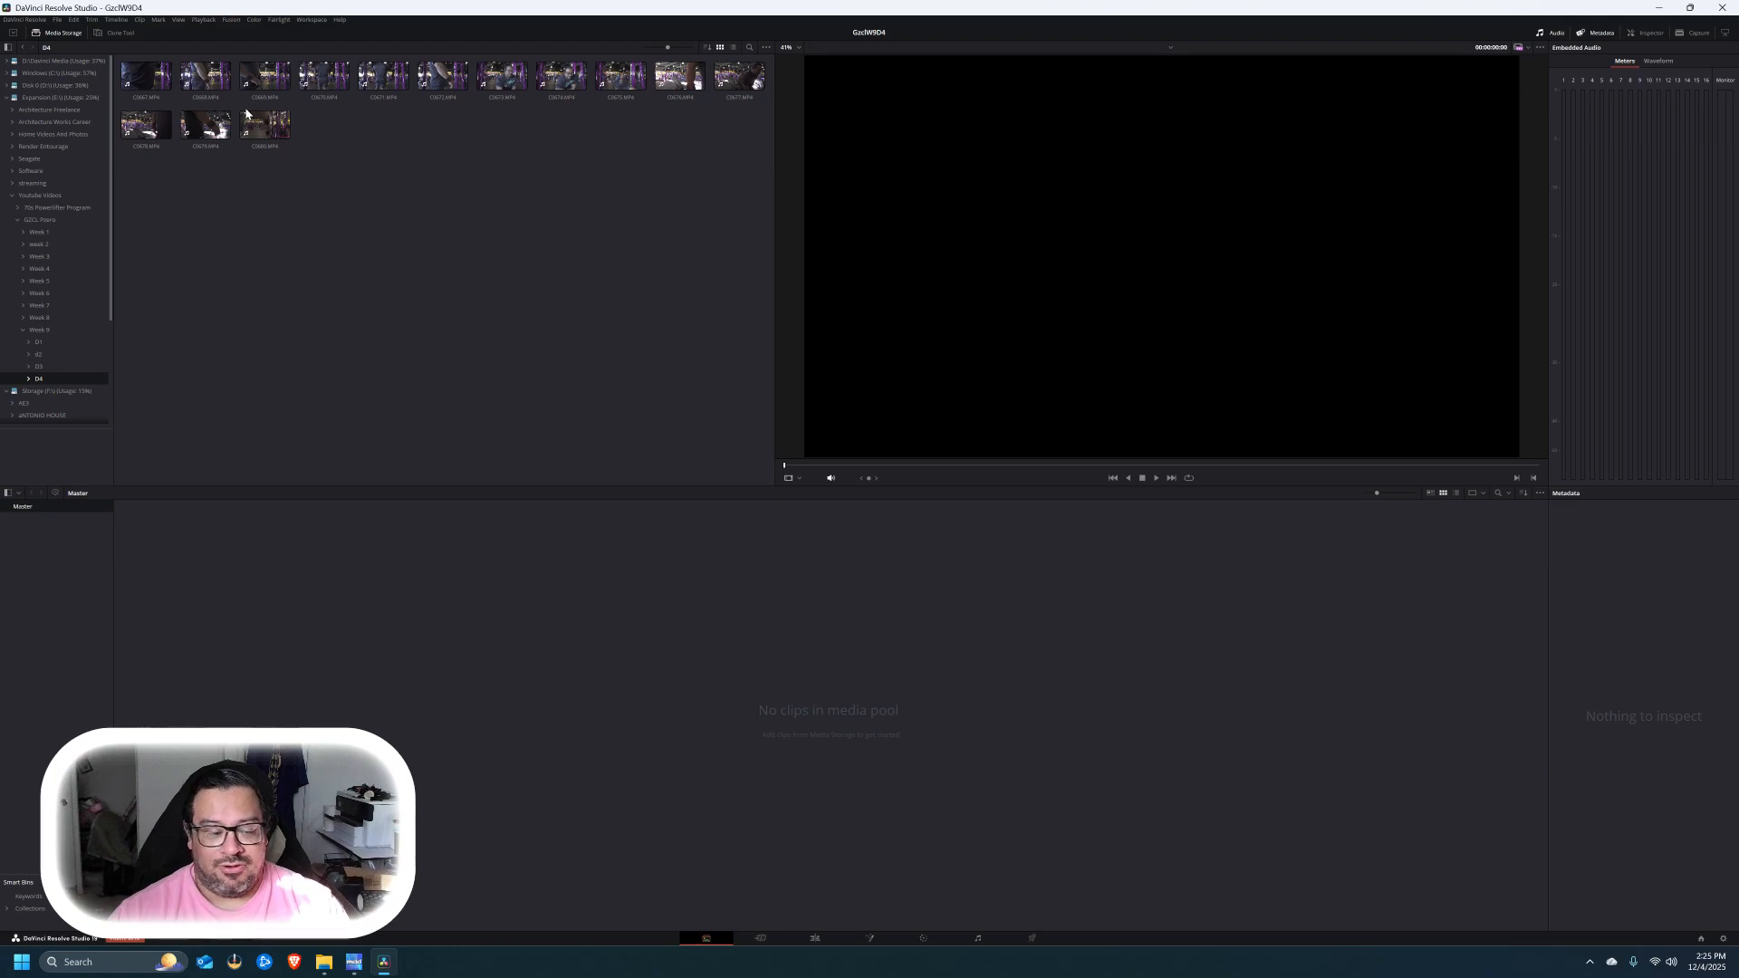
left_click_drag(718, 208, 116, 58)
right_click(160, 78)
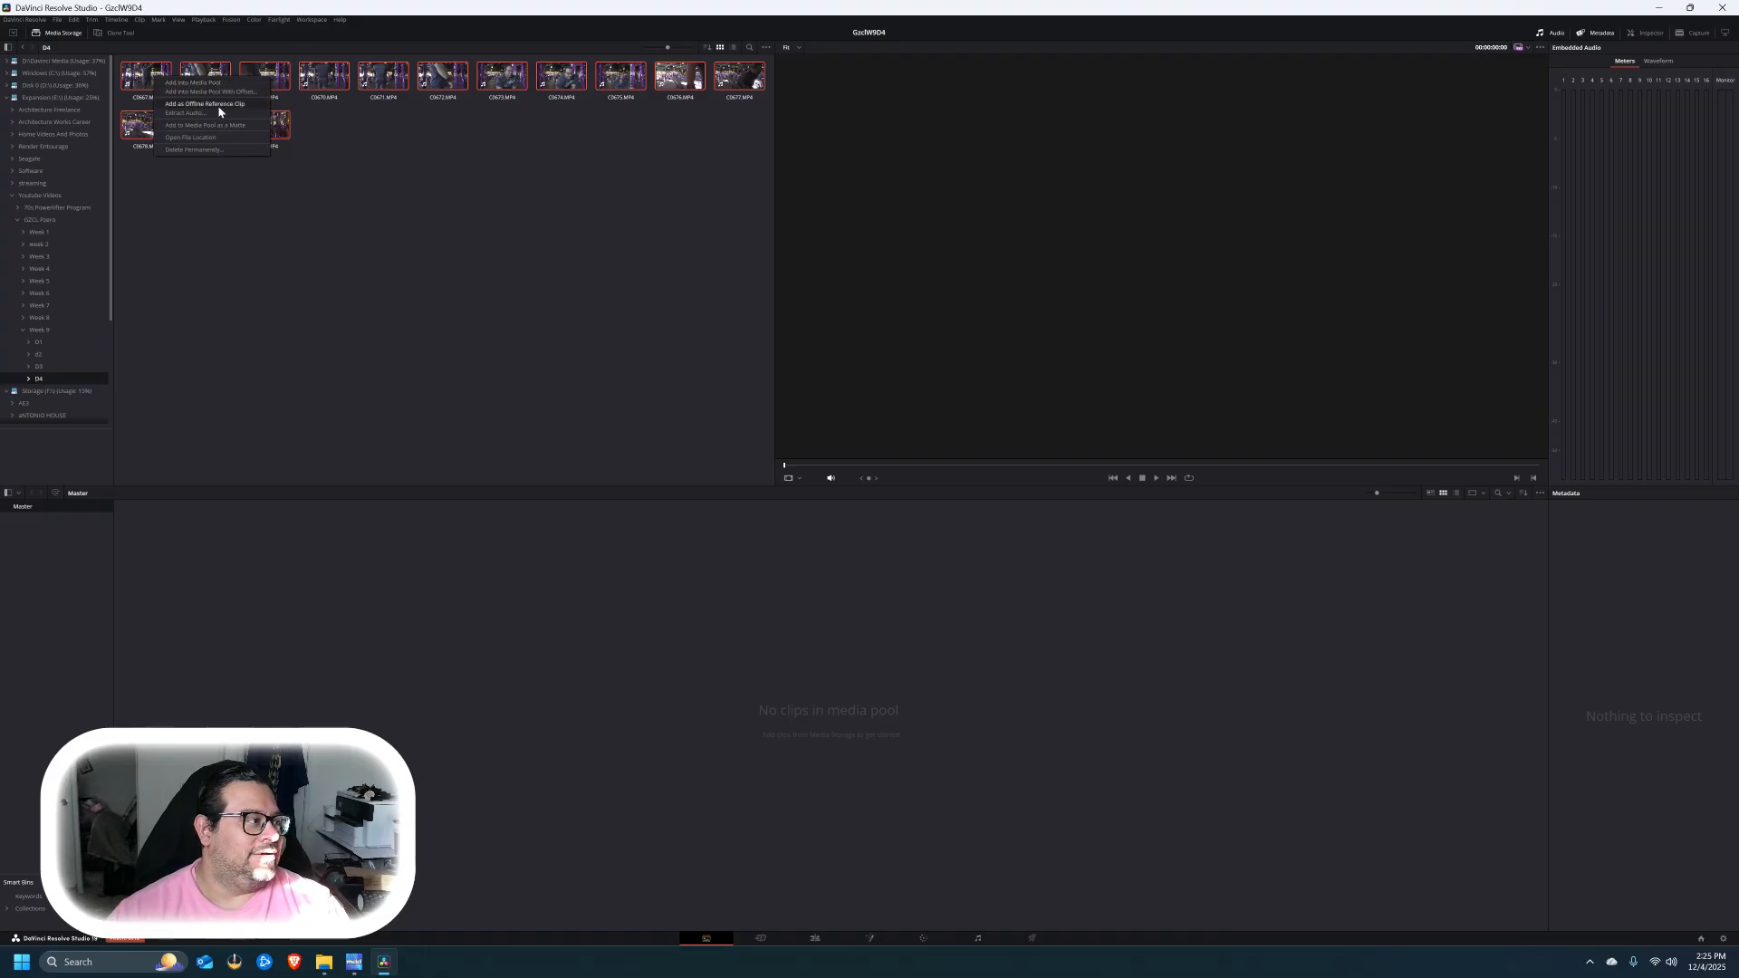
left_click(375, 258)
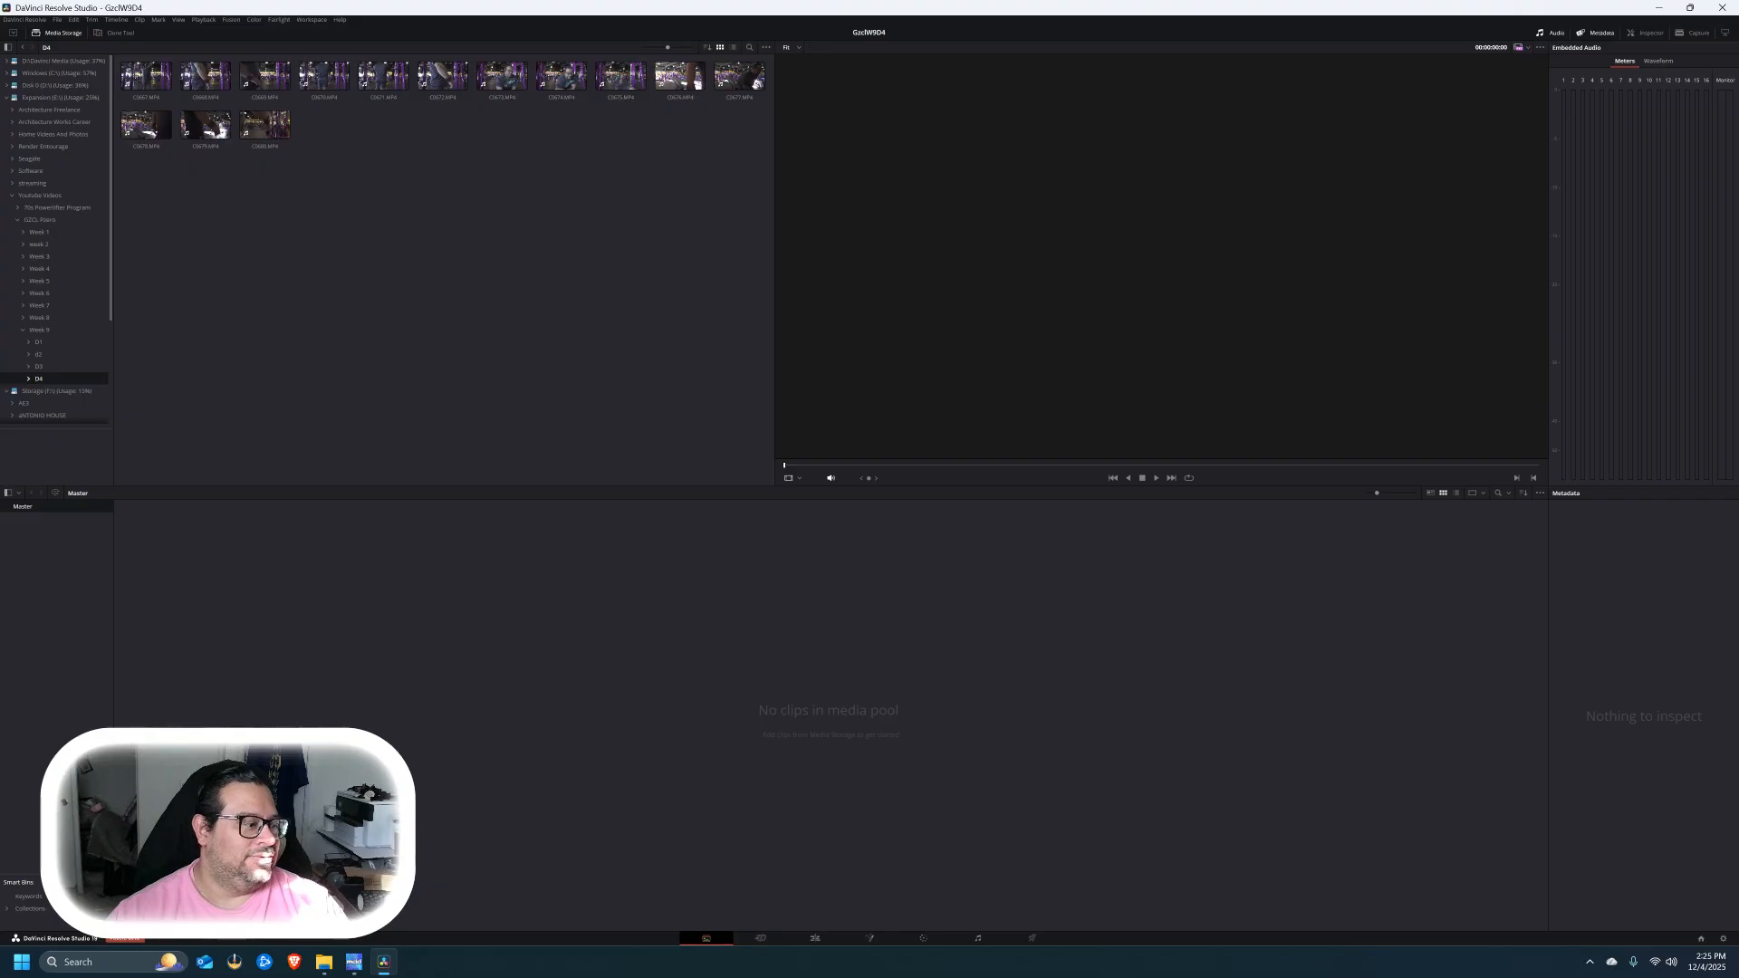
left_click(761, 938)
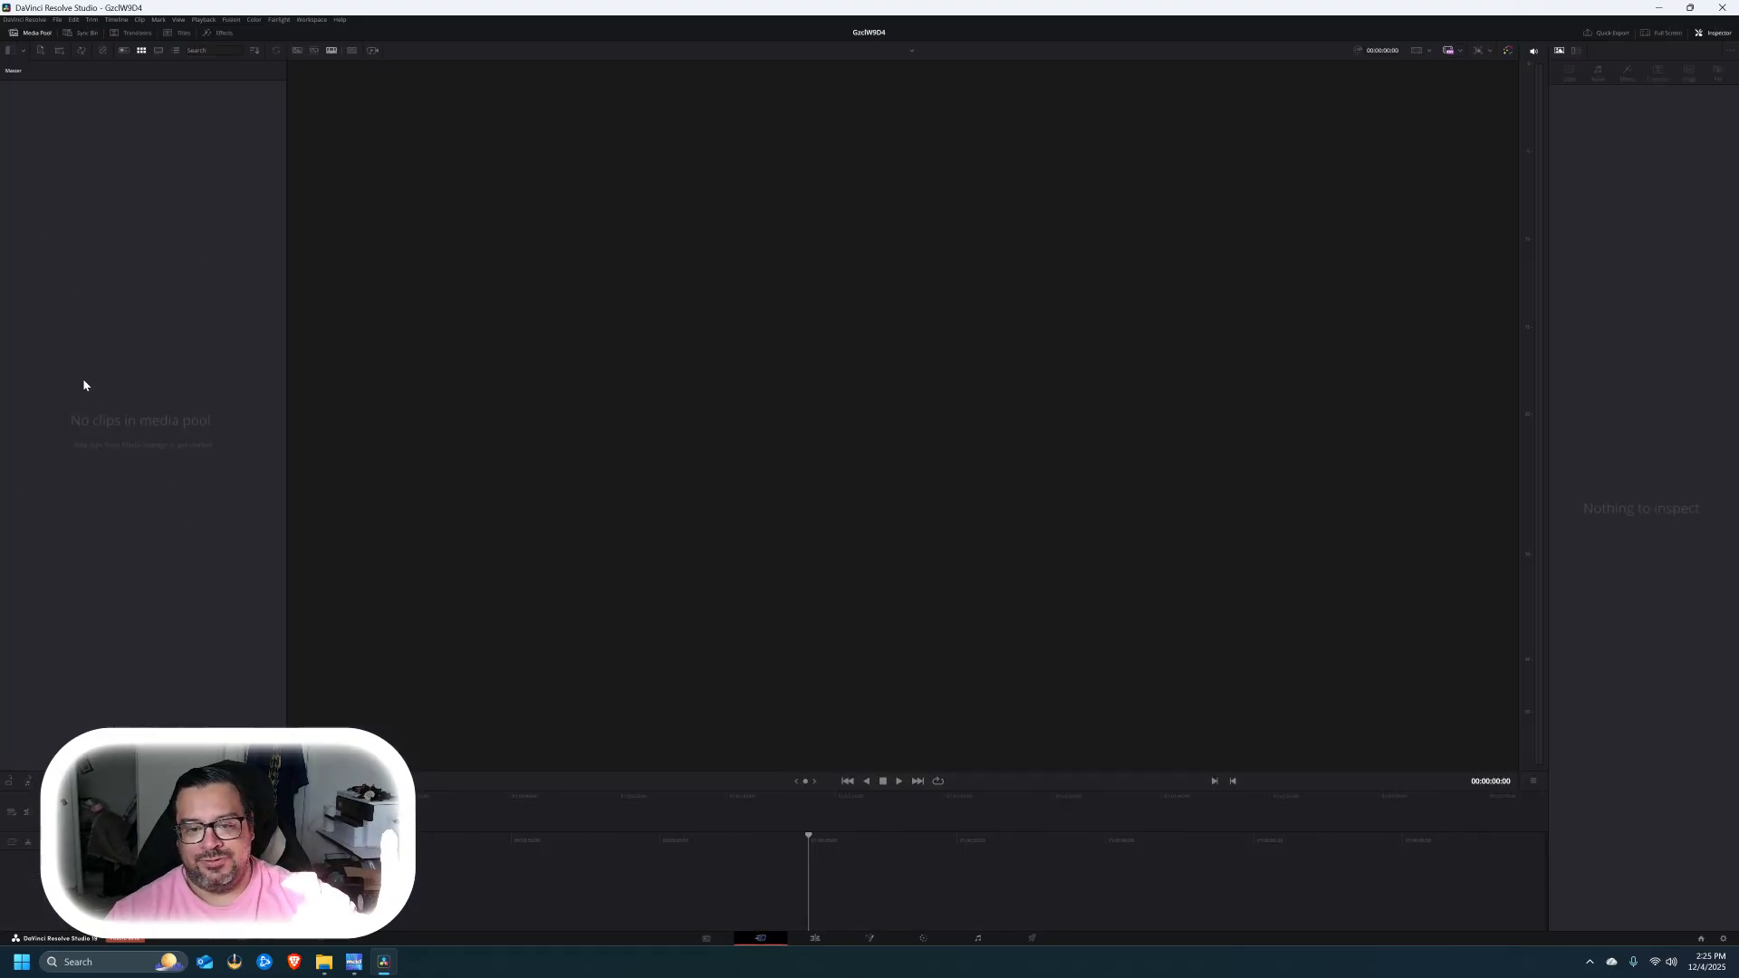
left_click(712, 939)
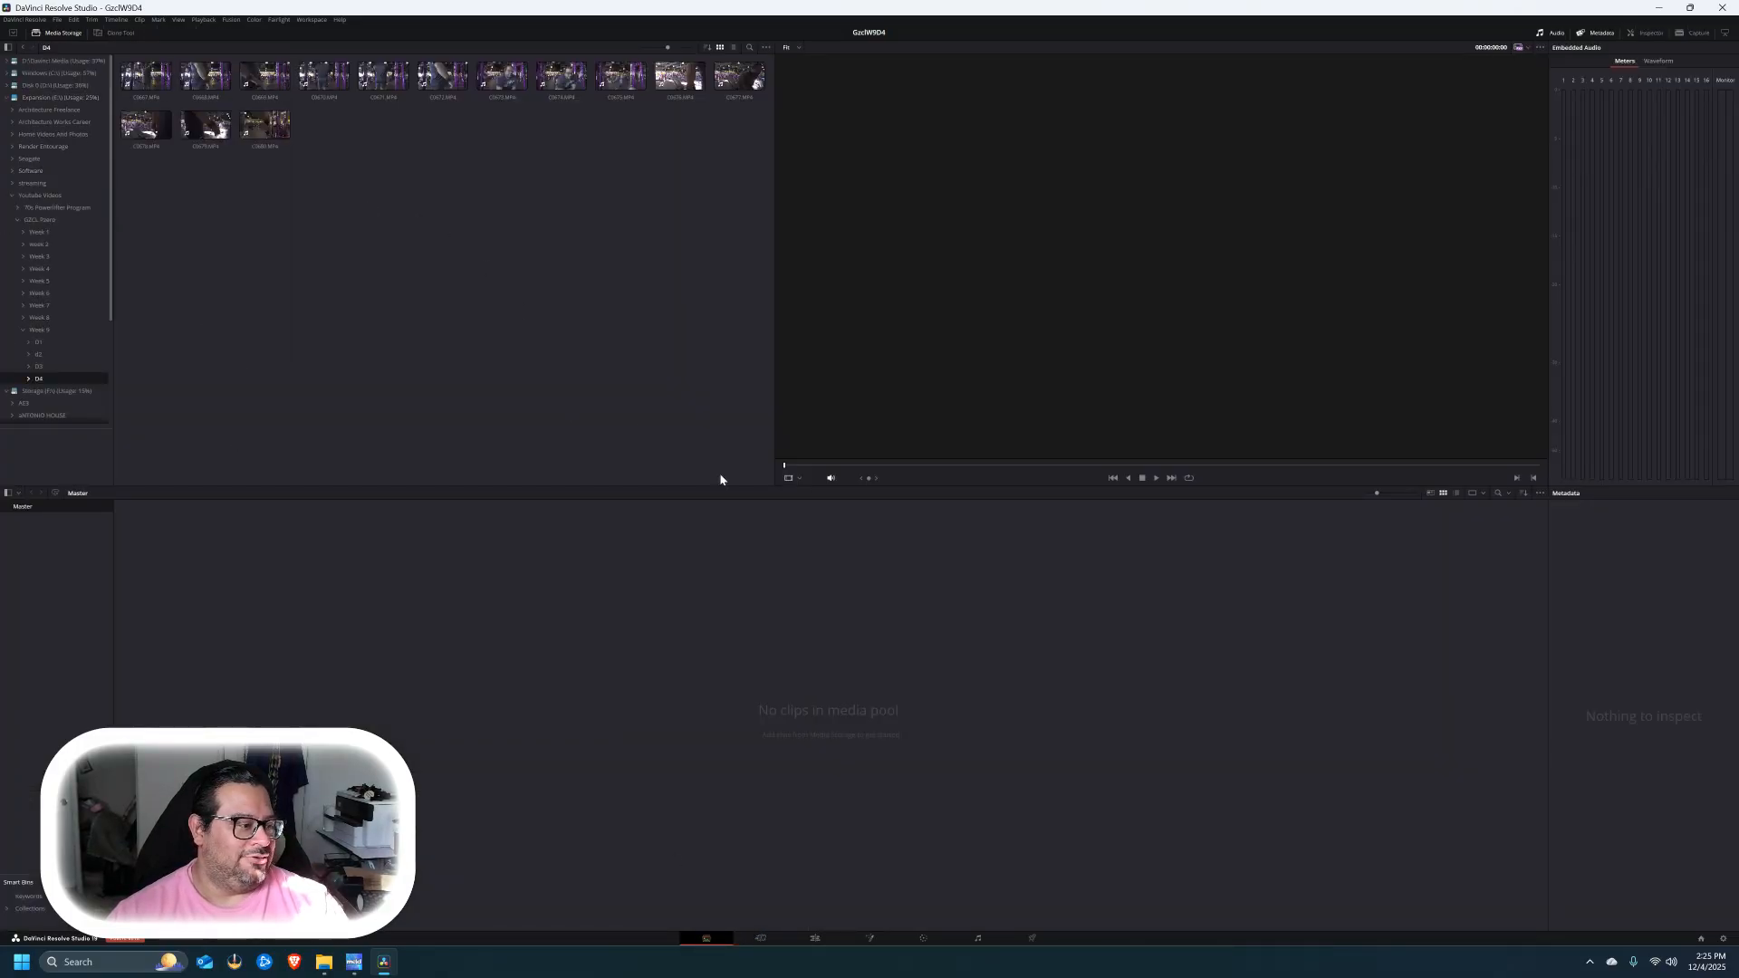
- Import clips C0667 to C0680 from File Explorer into the Cut page's media pool, changing the project frame rate to match the footage
left_click(770, 939)
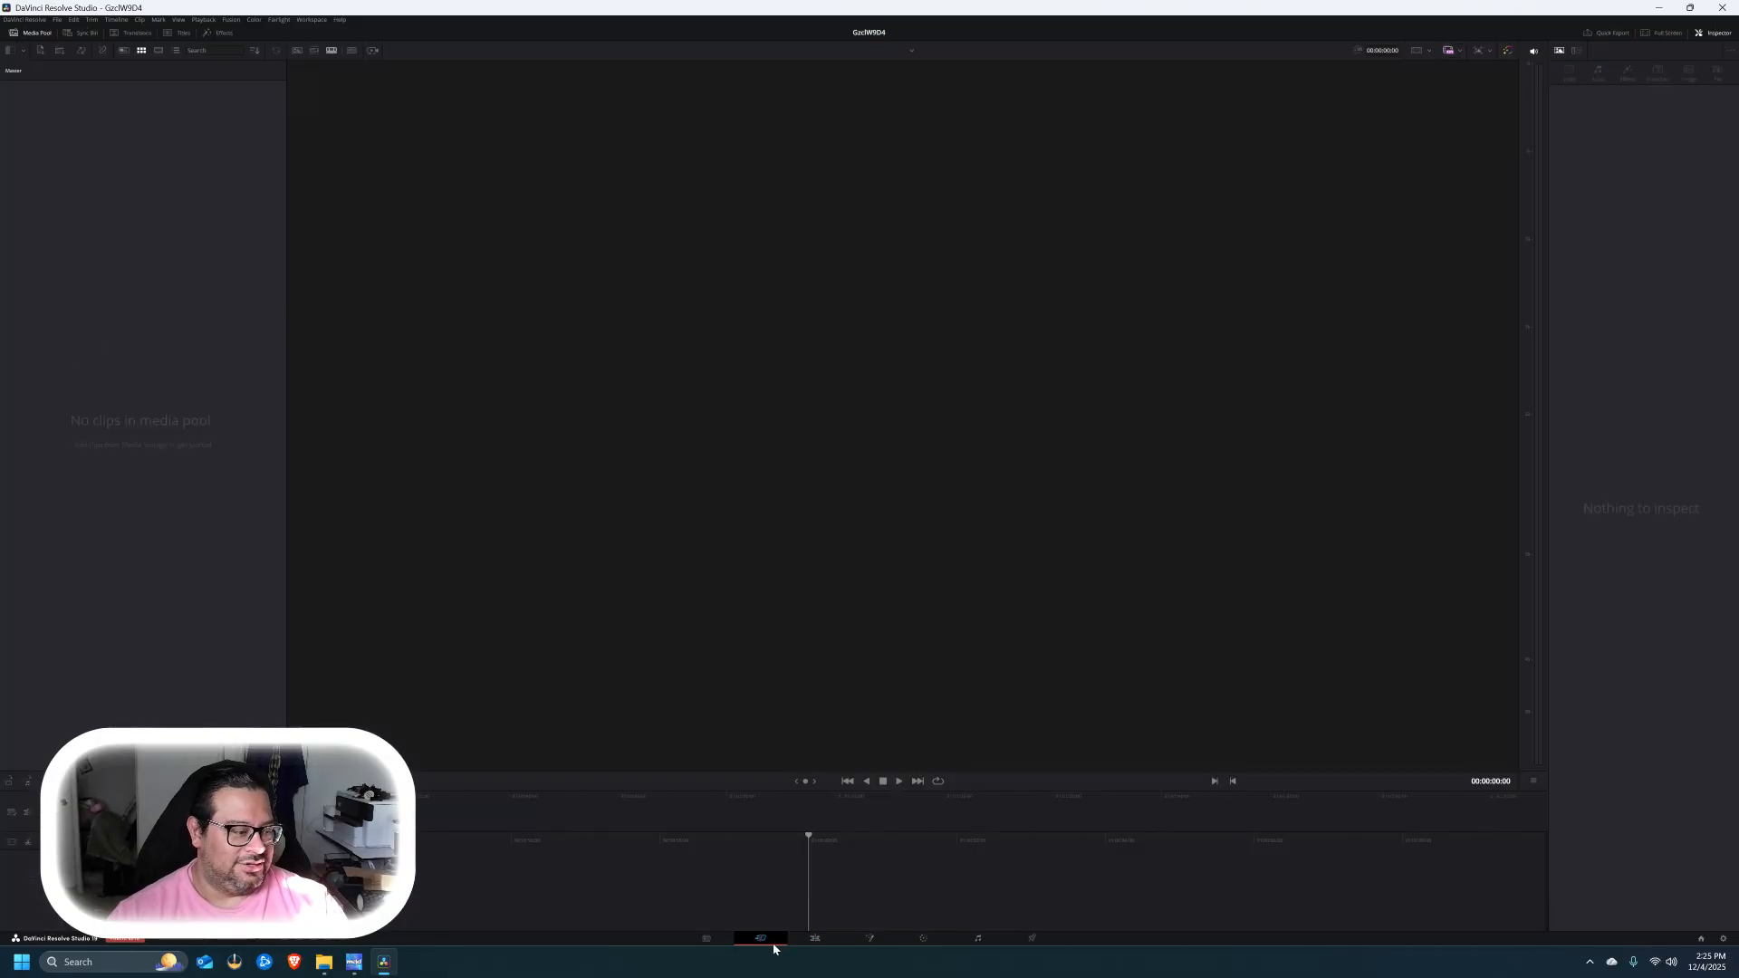
left_click(324, 962)
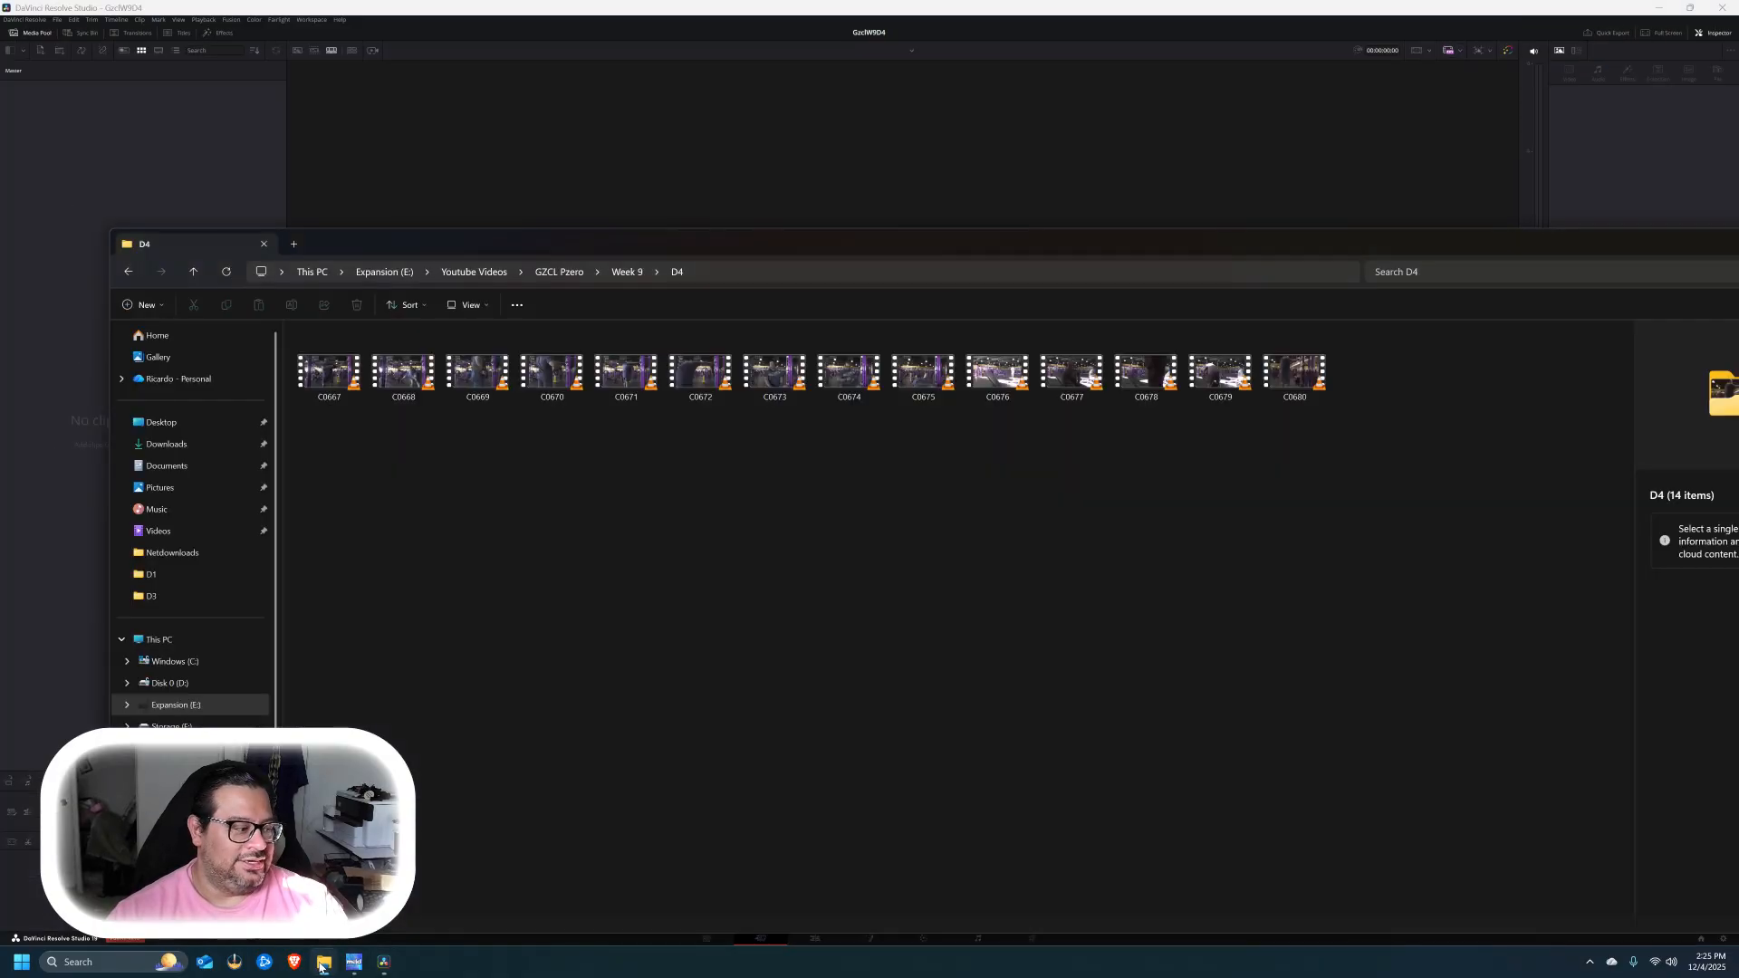
left_click_drag(1454, 428, 349, 334)
left_click_drag(623, 247, 916, 375)
left_click_drag(856, 517, 200, 290)
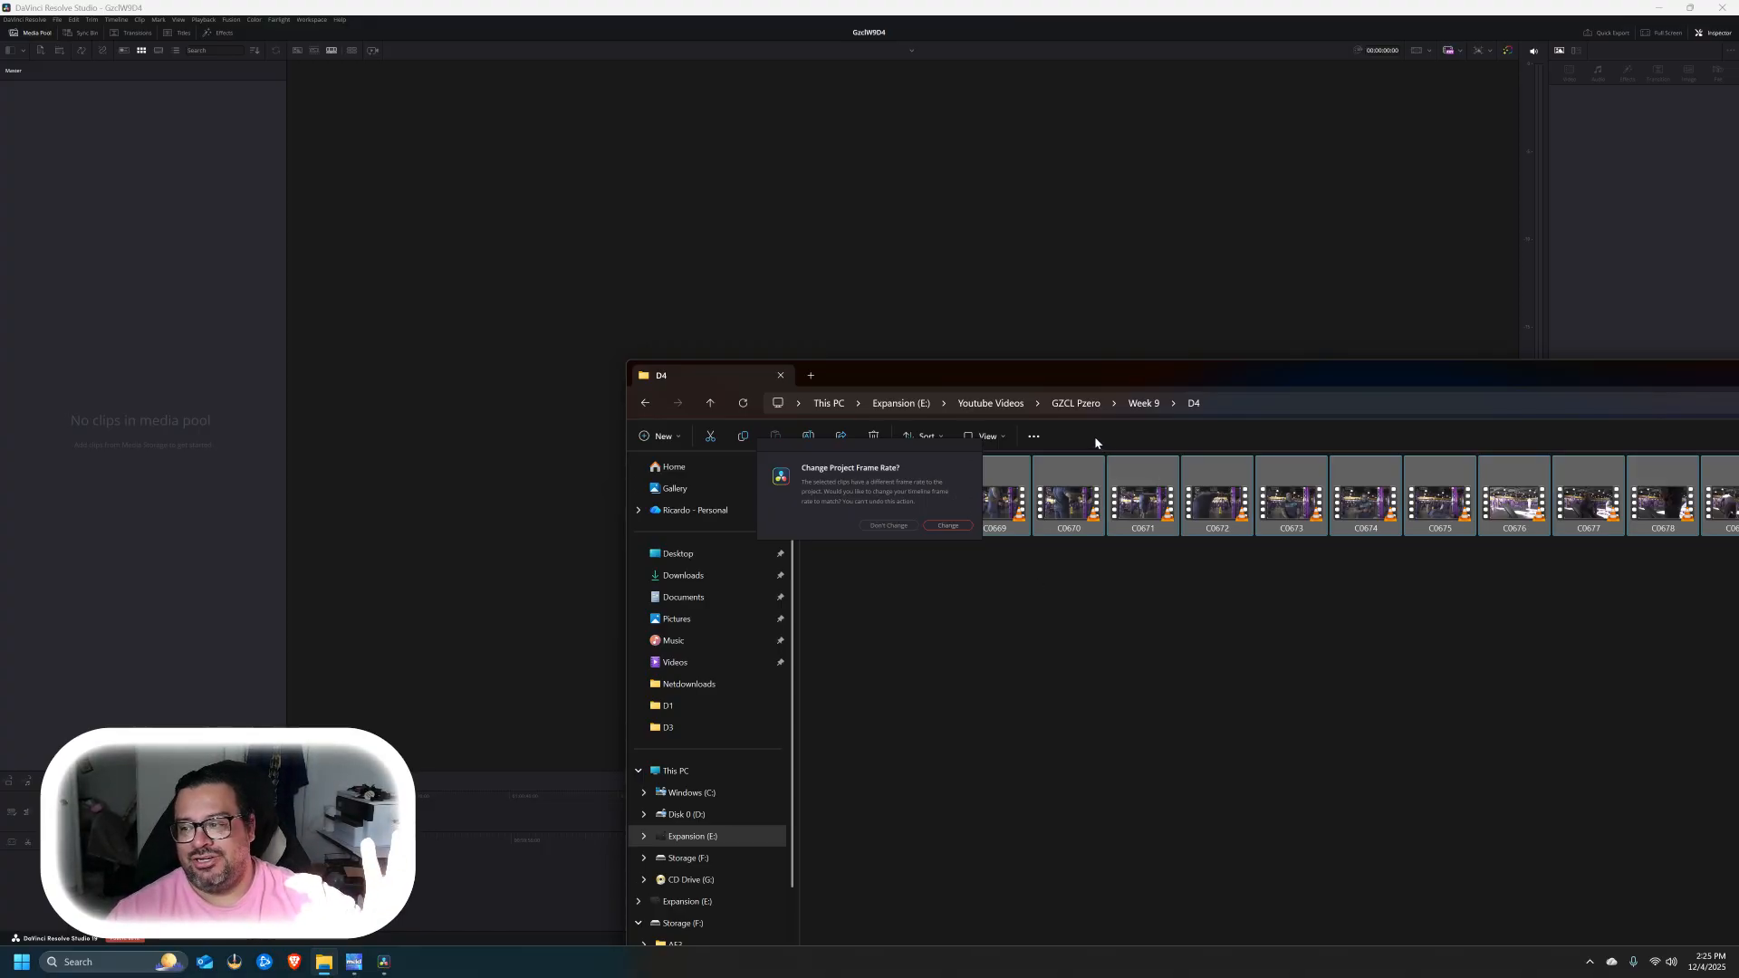
left_click(947, 527)
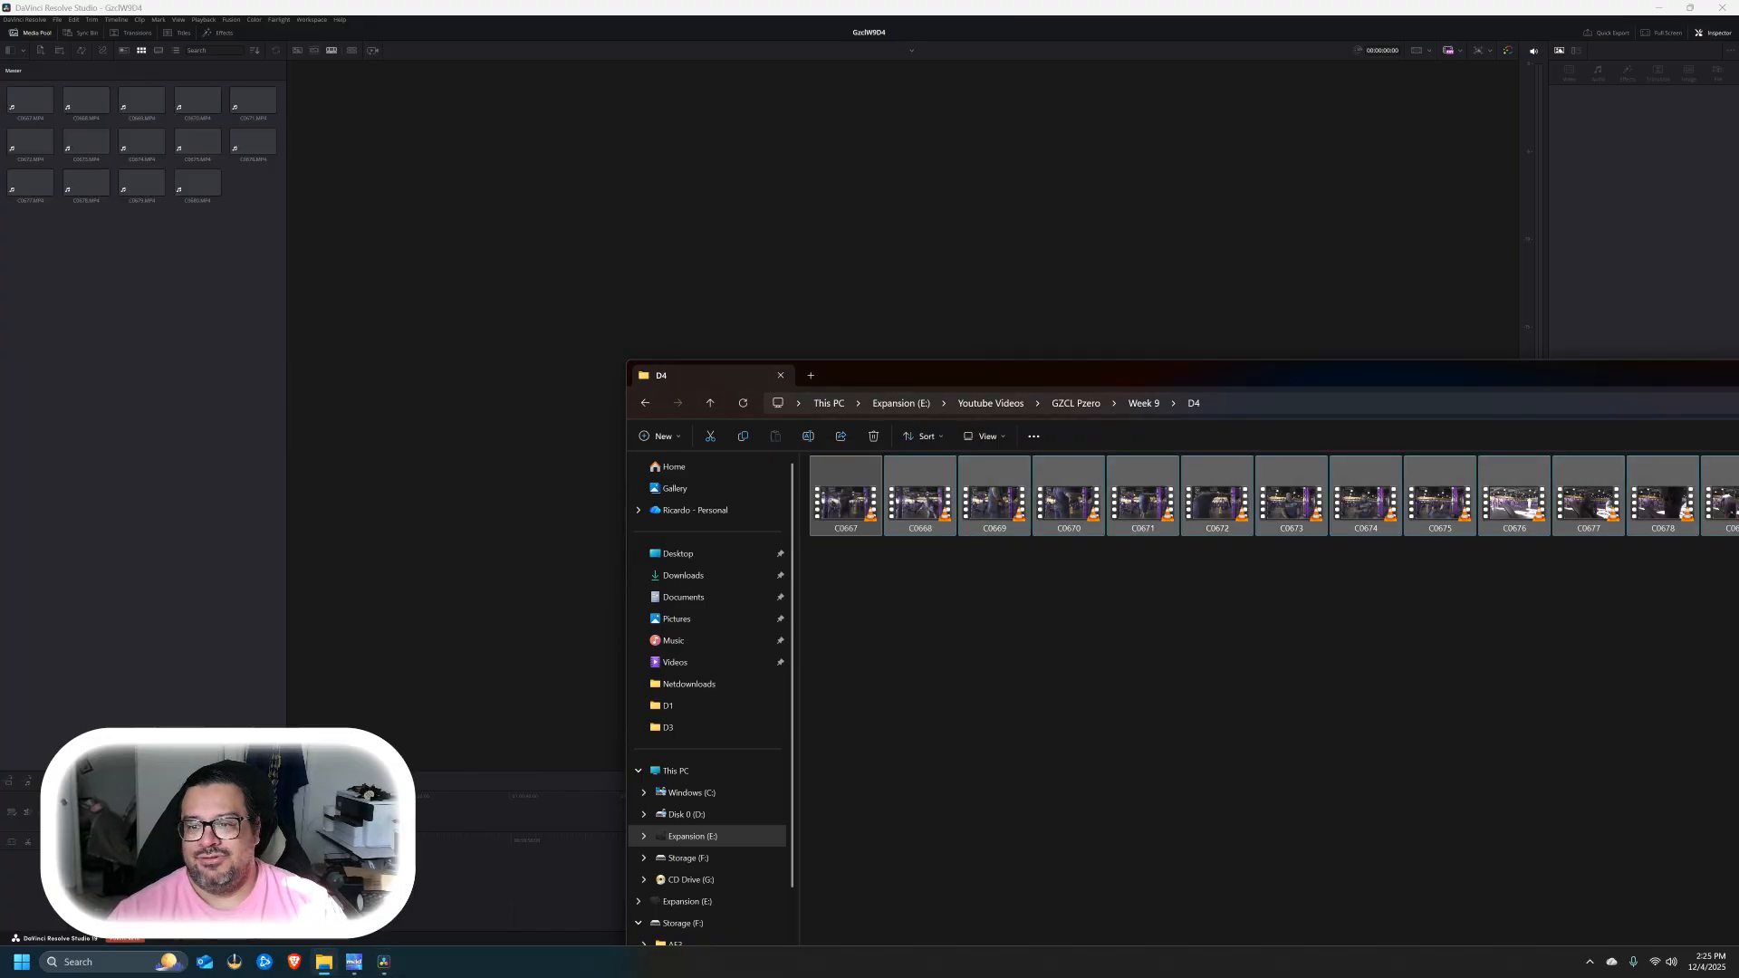
left_click(1280, 423)
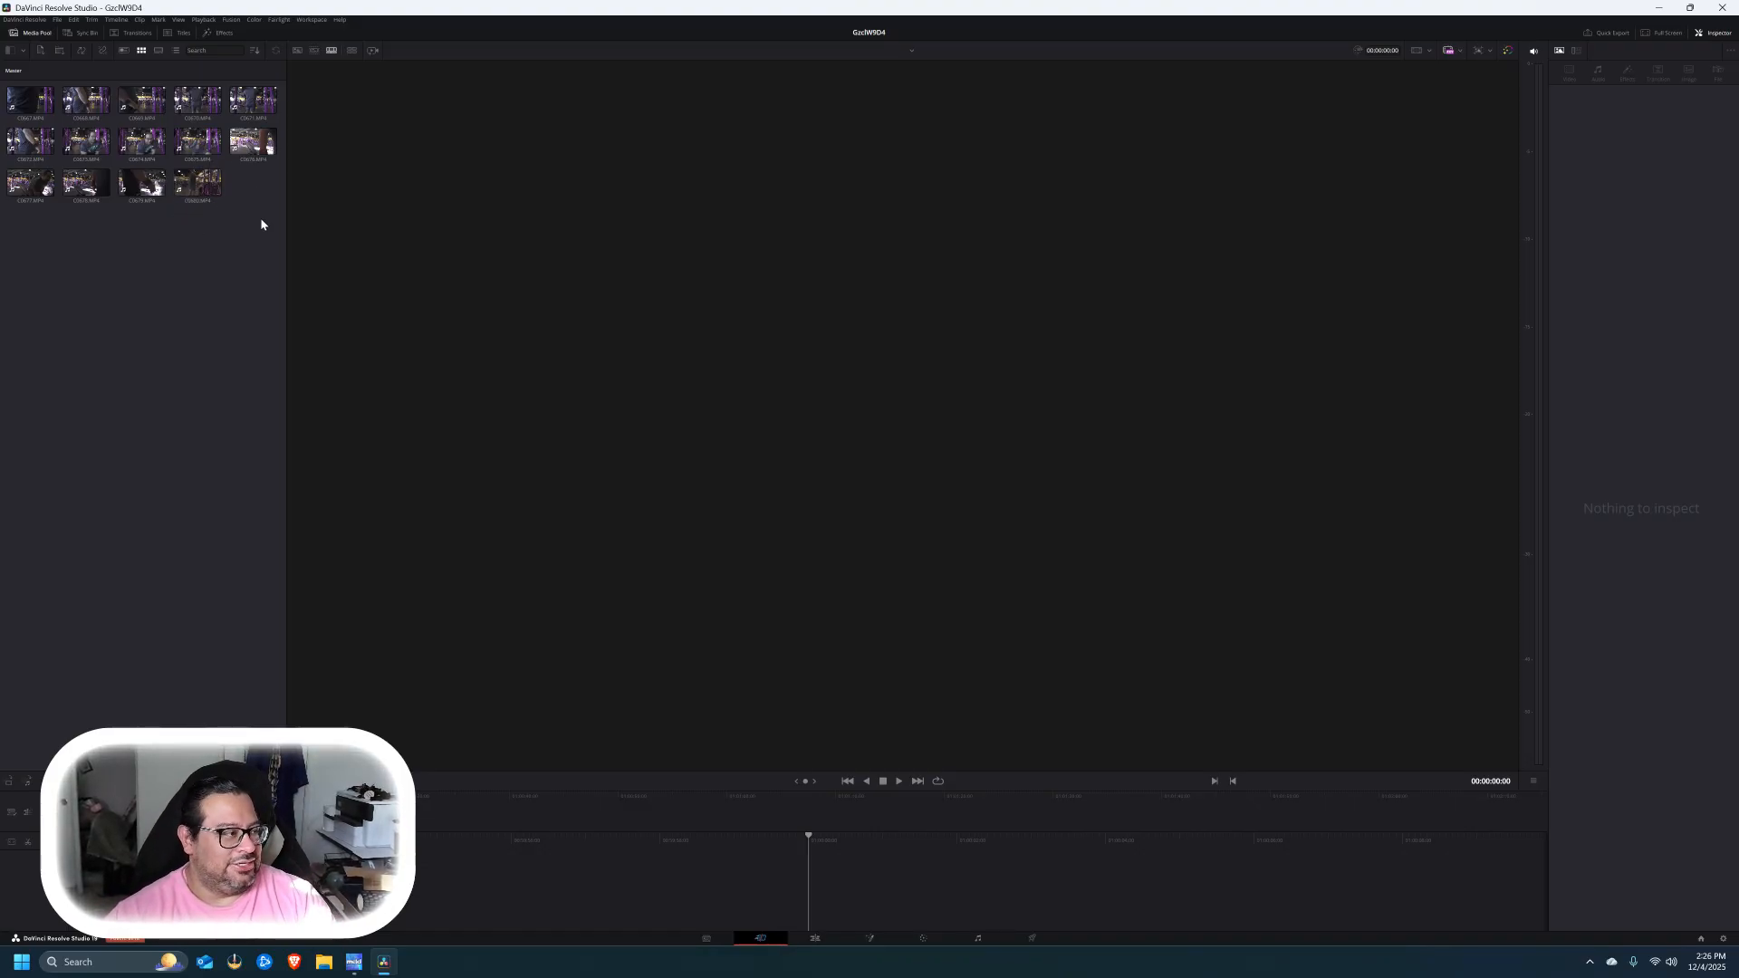
- Create a new timeline from all the imported clips, C0667 to C0680, keeping the default name and project settings
left_click_drag(261, 227, 2, 97)
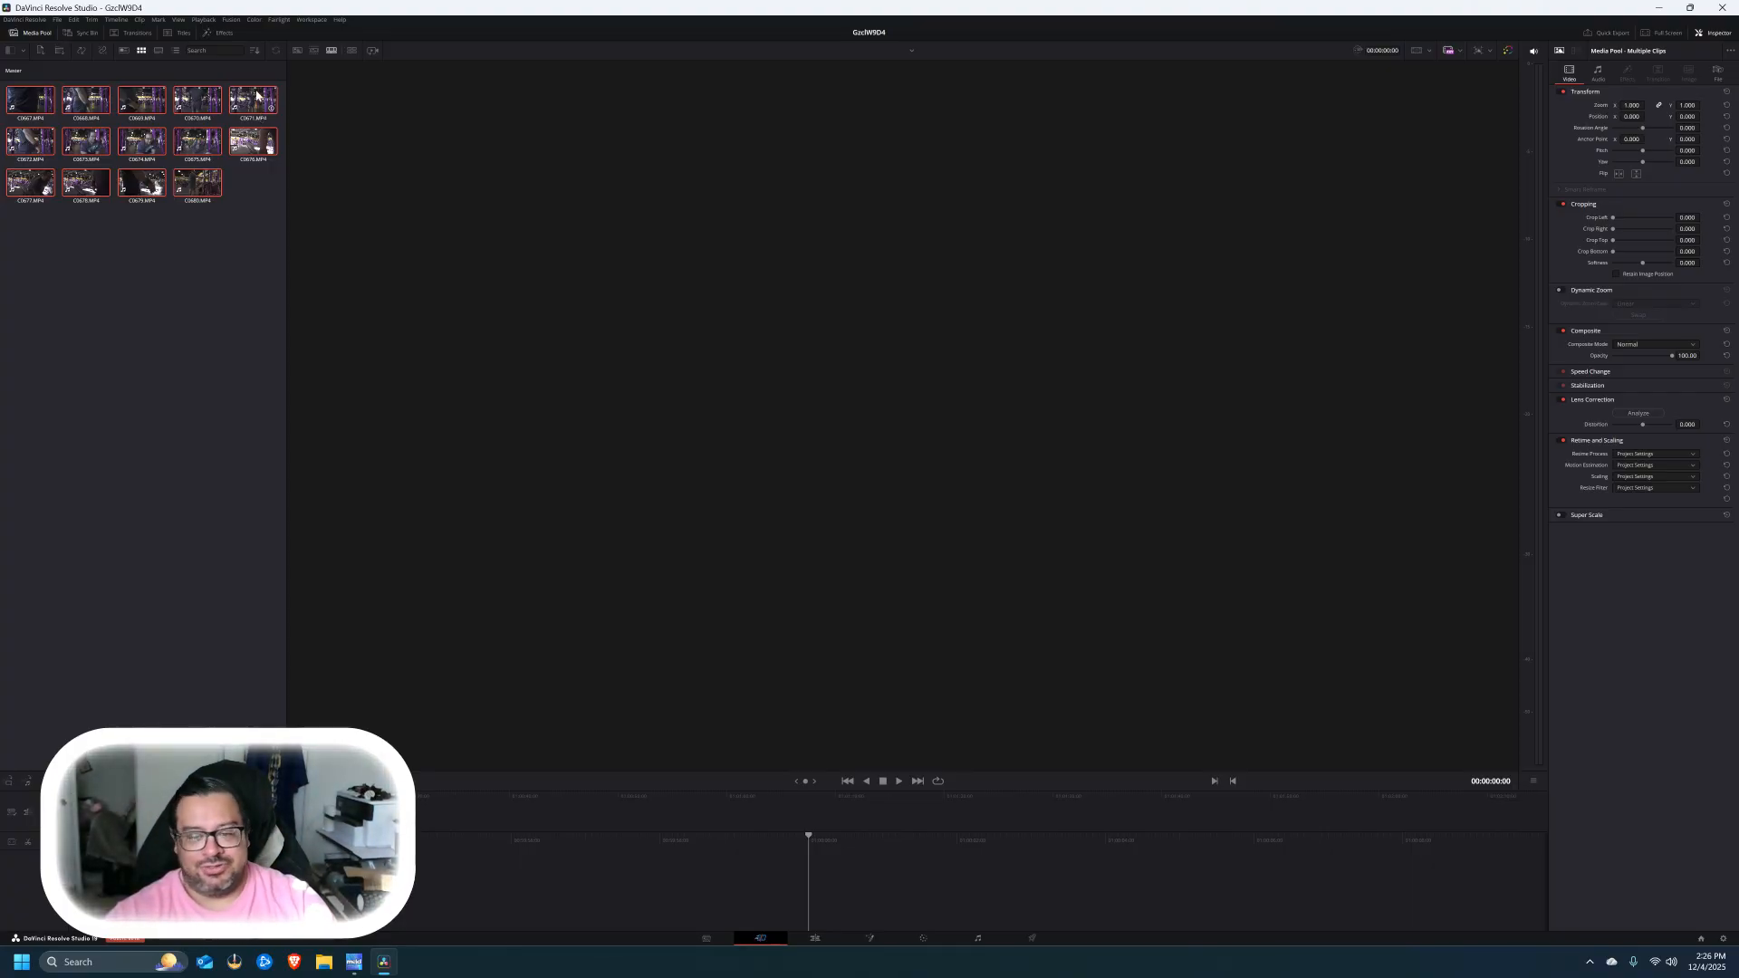
right_click(85, 94)
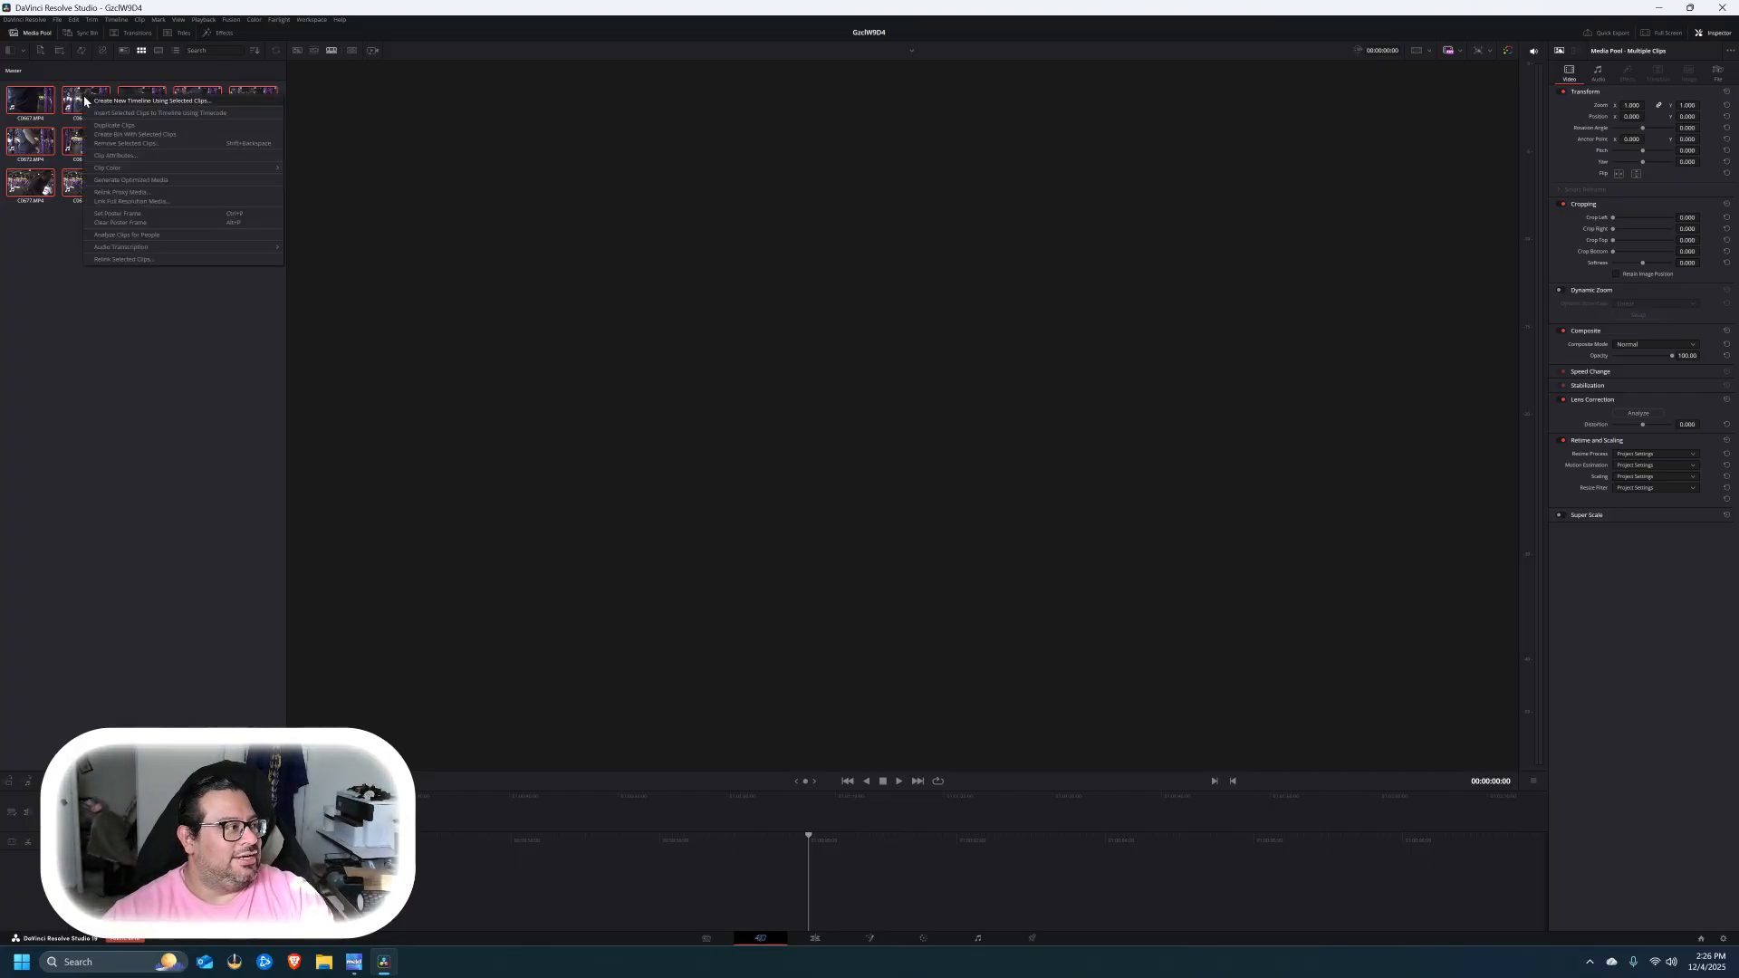
left_click(132, 101)
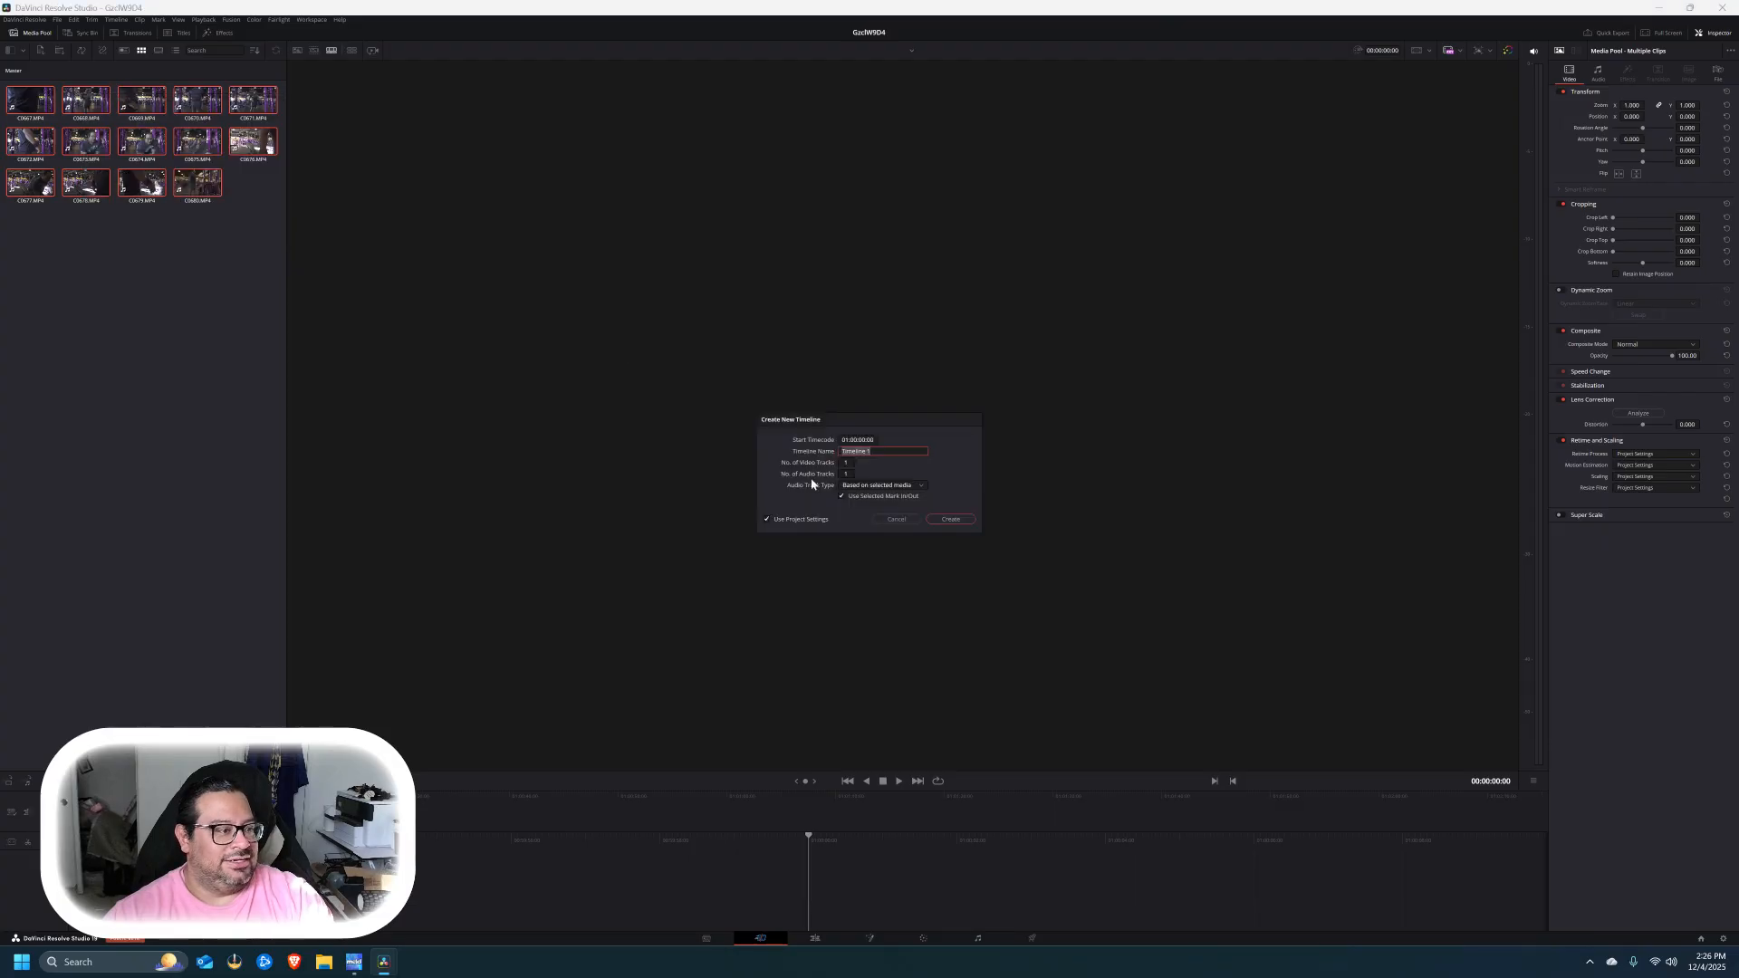
left_click(949, 521)
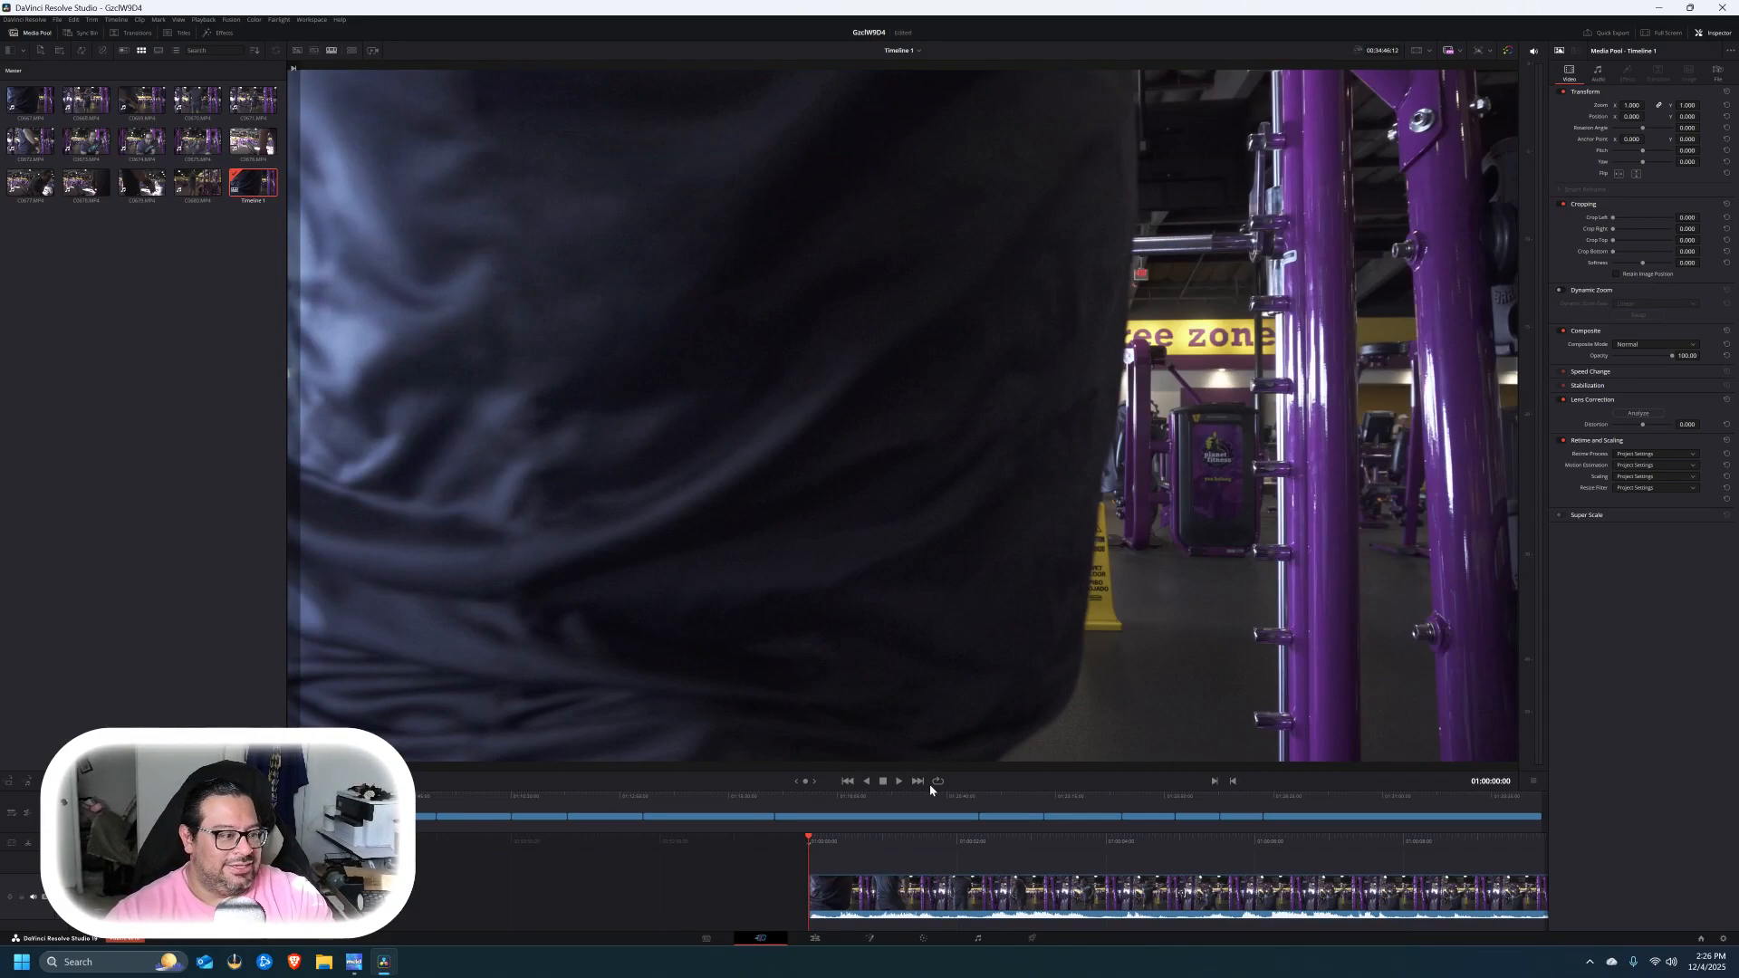
- Play the opening of the timeline and scrub back and forth through the first clip's footage
left_click(896, 781)
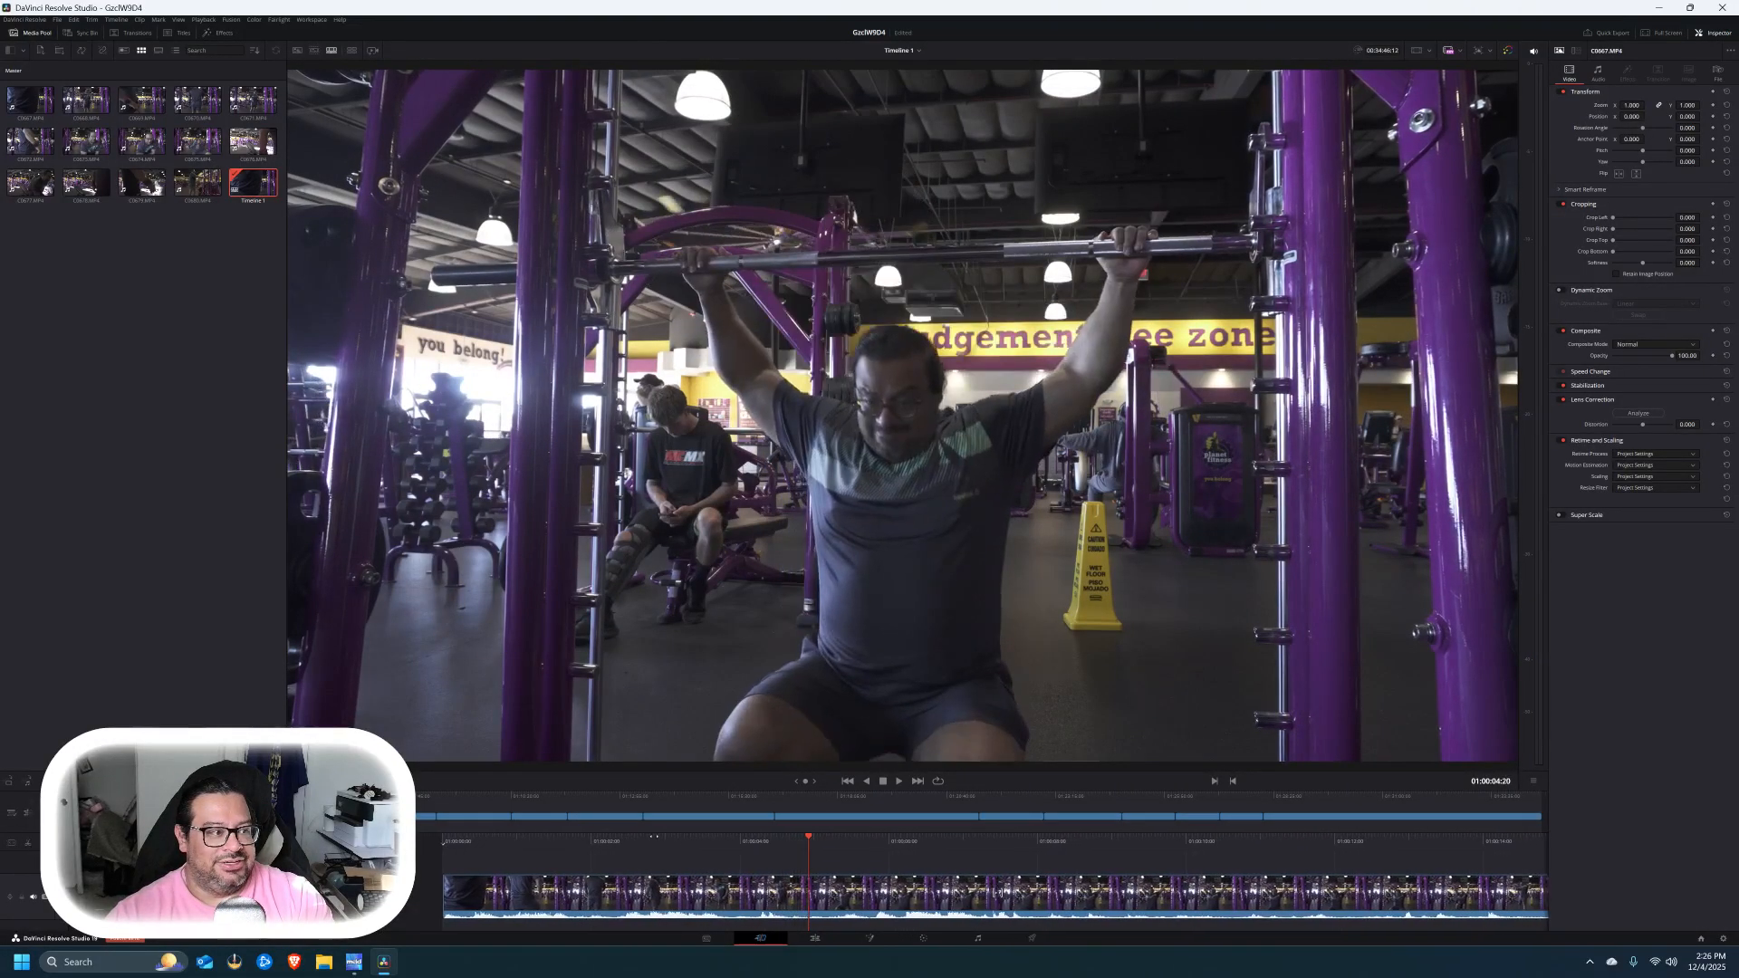
left_click_drag(608, 811, 713, 828)
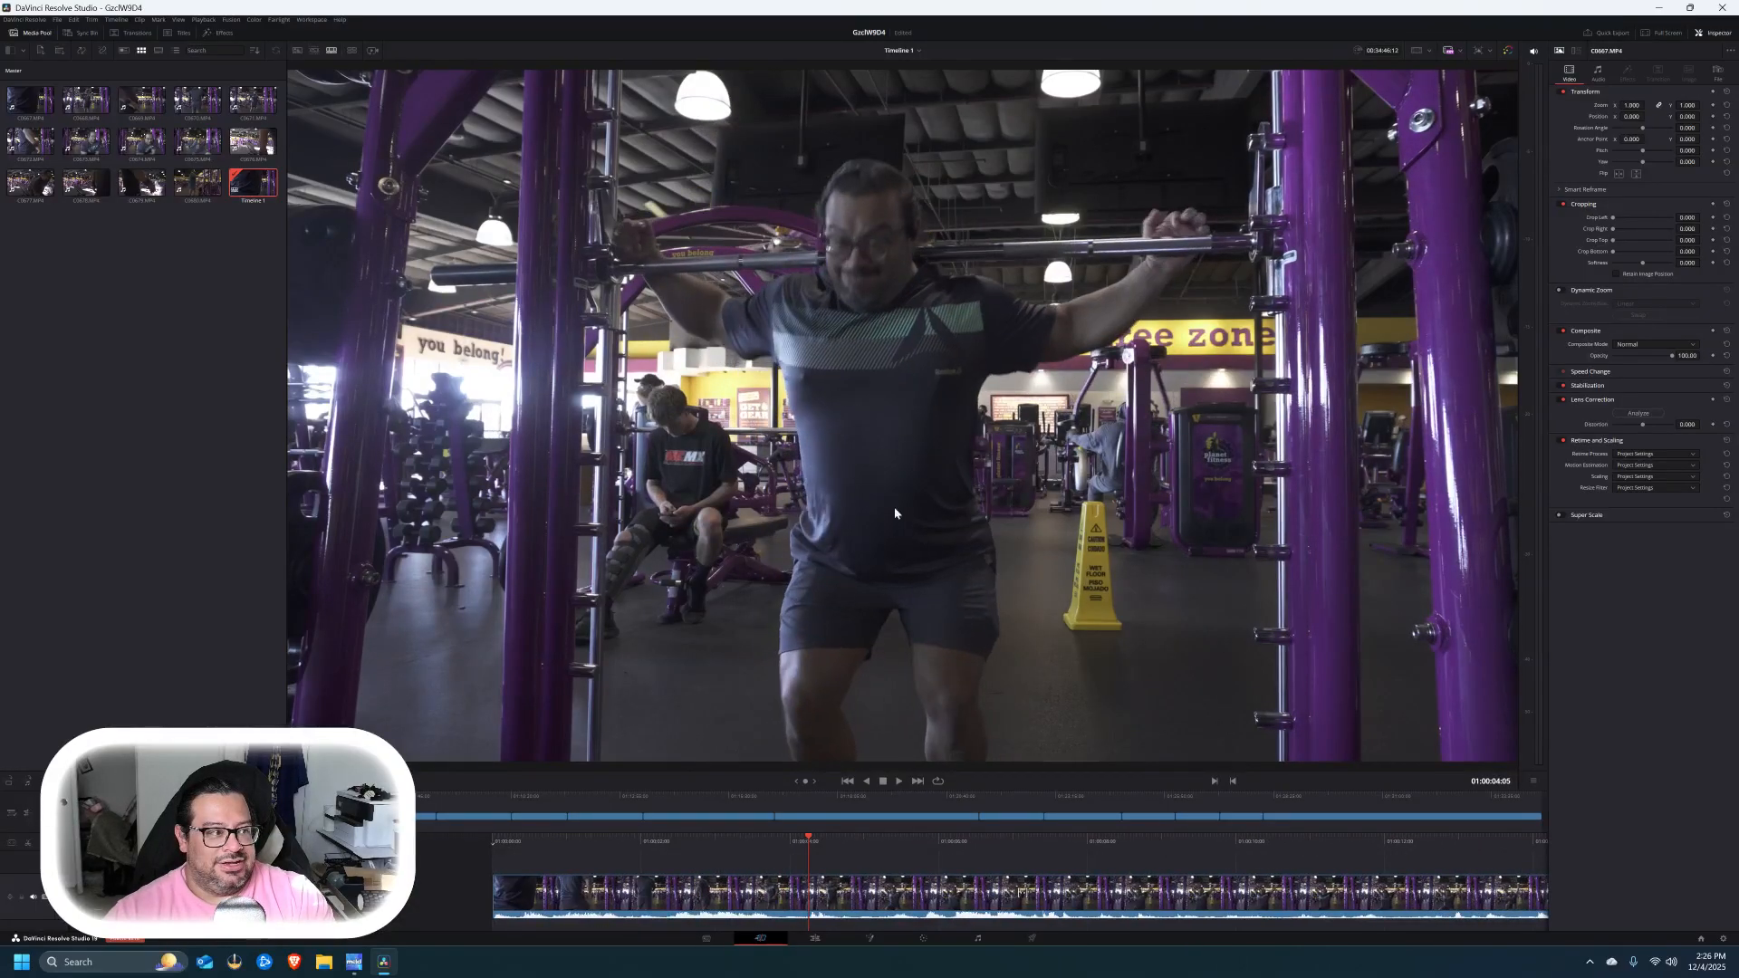
left_click_drag(926, 838, 580, 832)
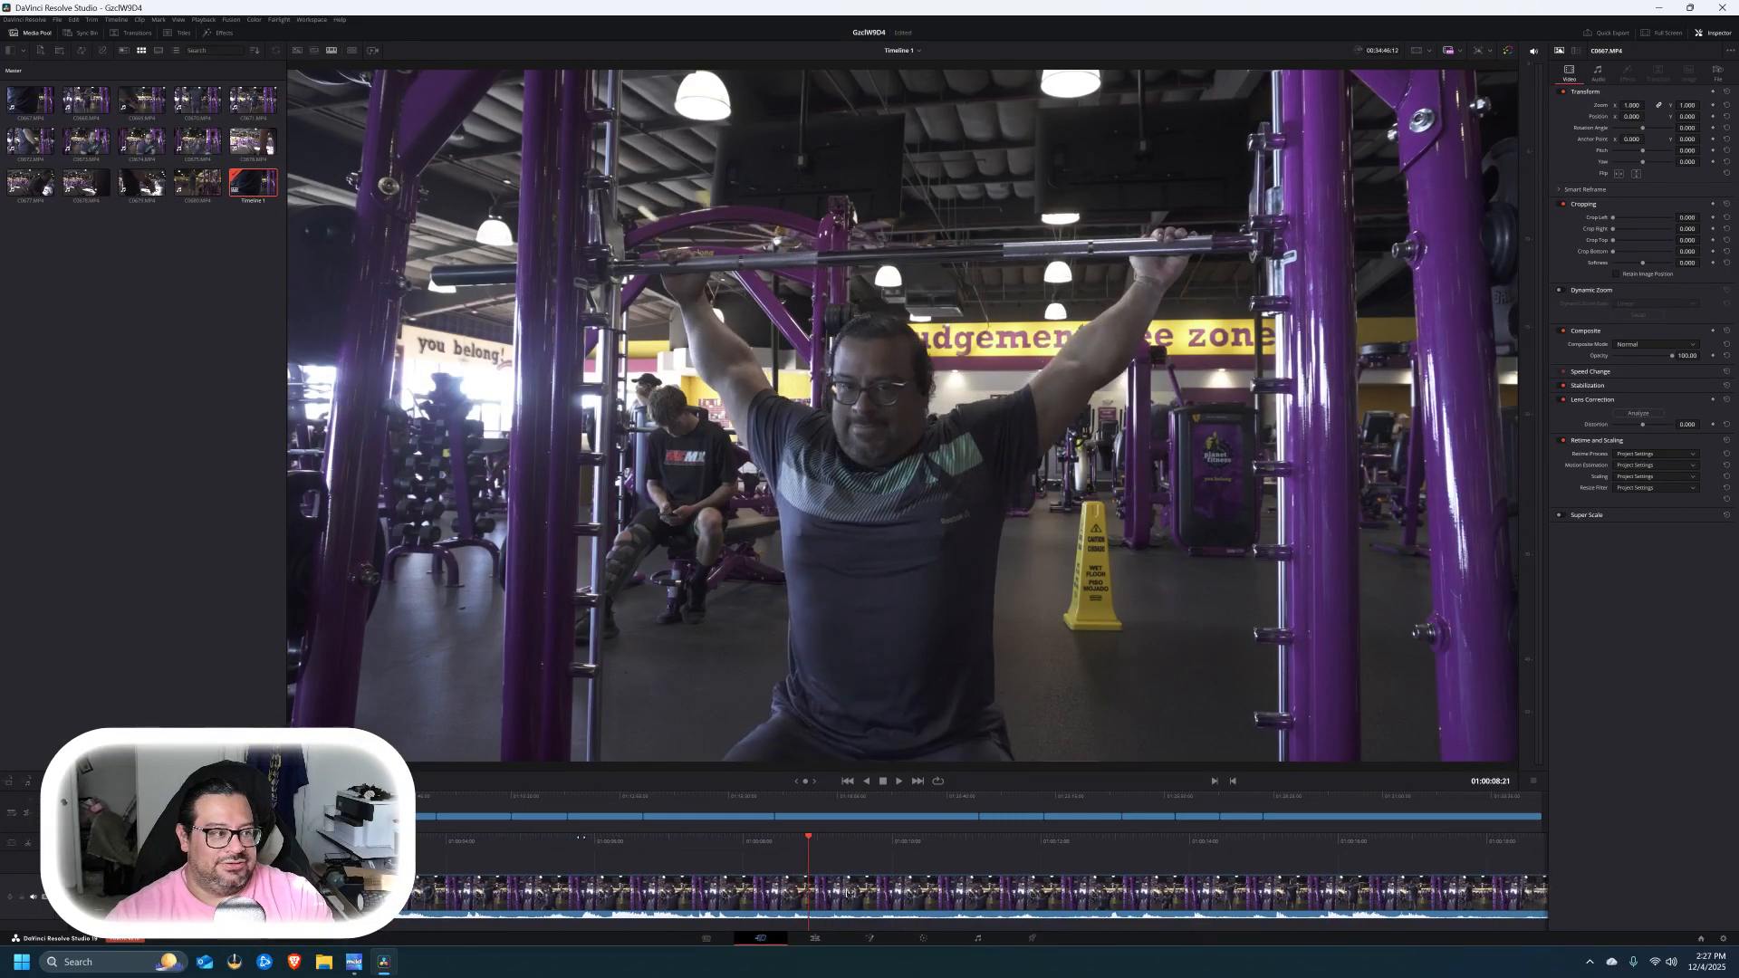
- On the Edit page, compare the timeline's full-extent and detail zoom views, and return the playhead to 01:00:00:00
left_click(815, 940)
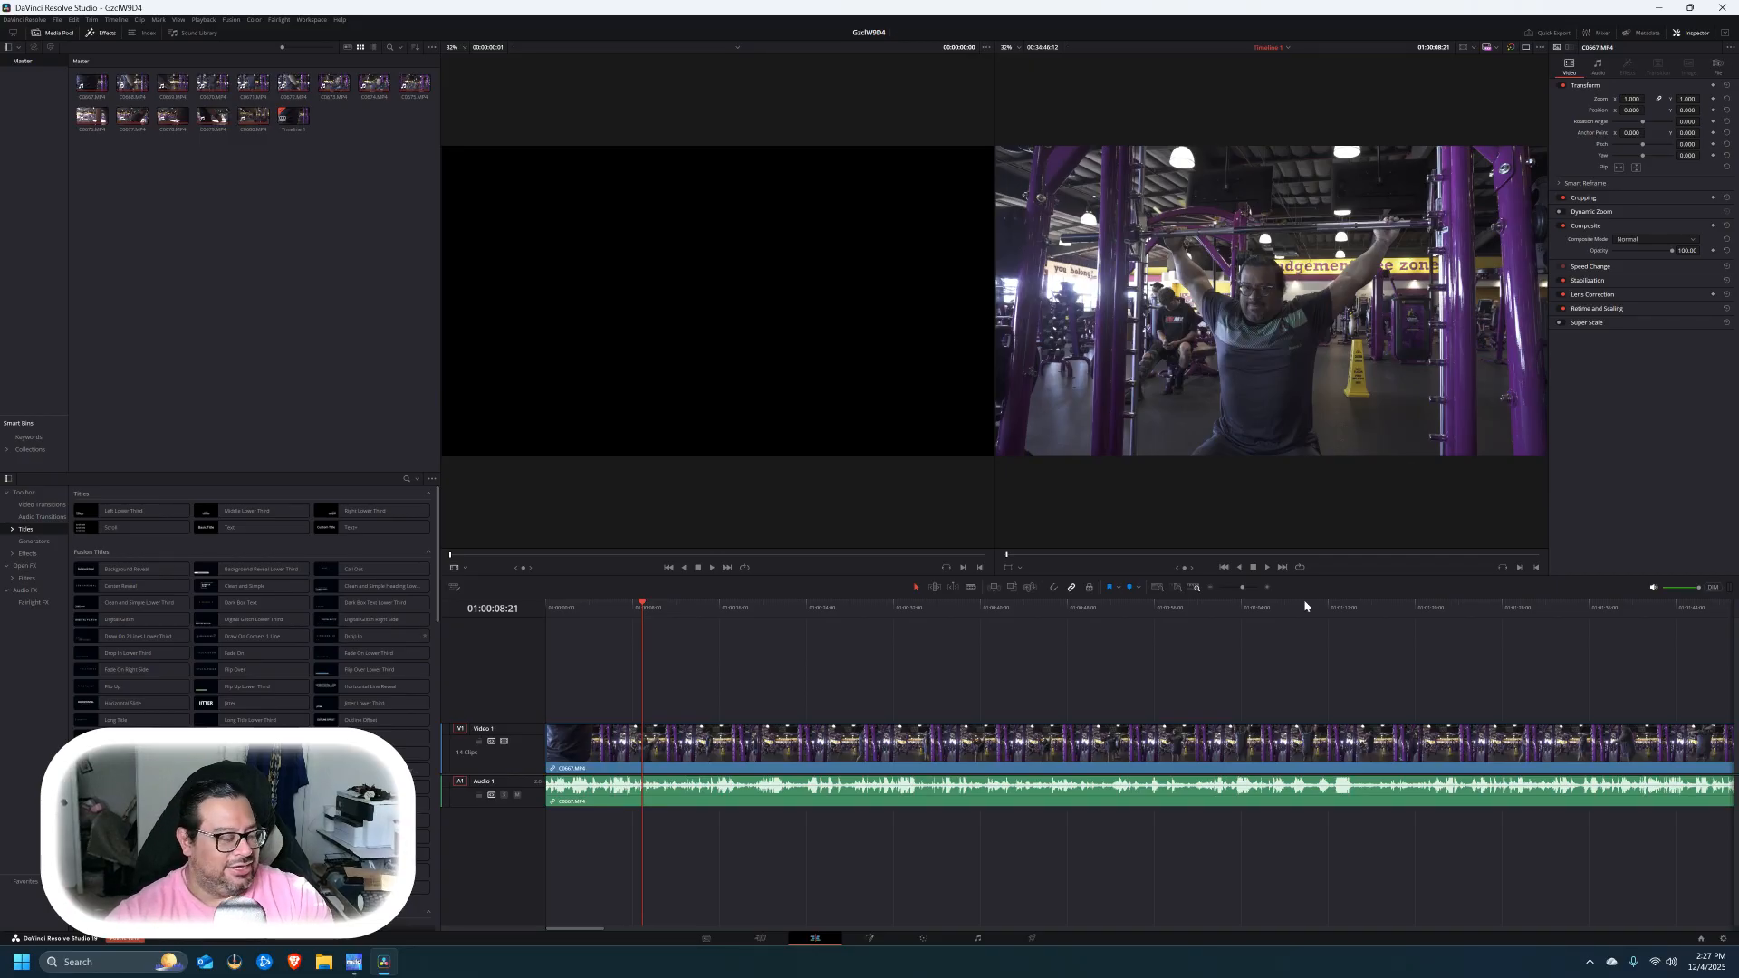
left_click(1158, 587)
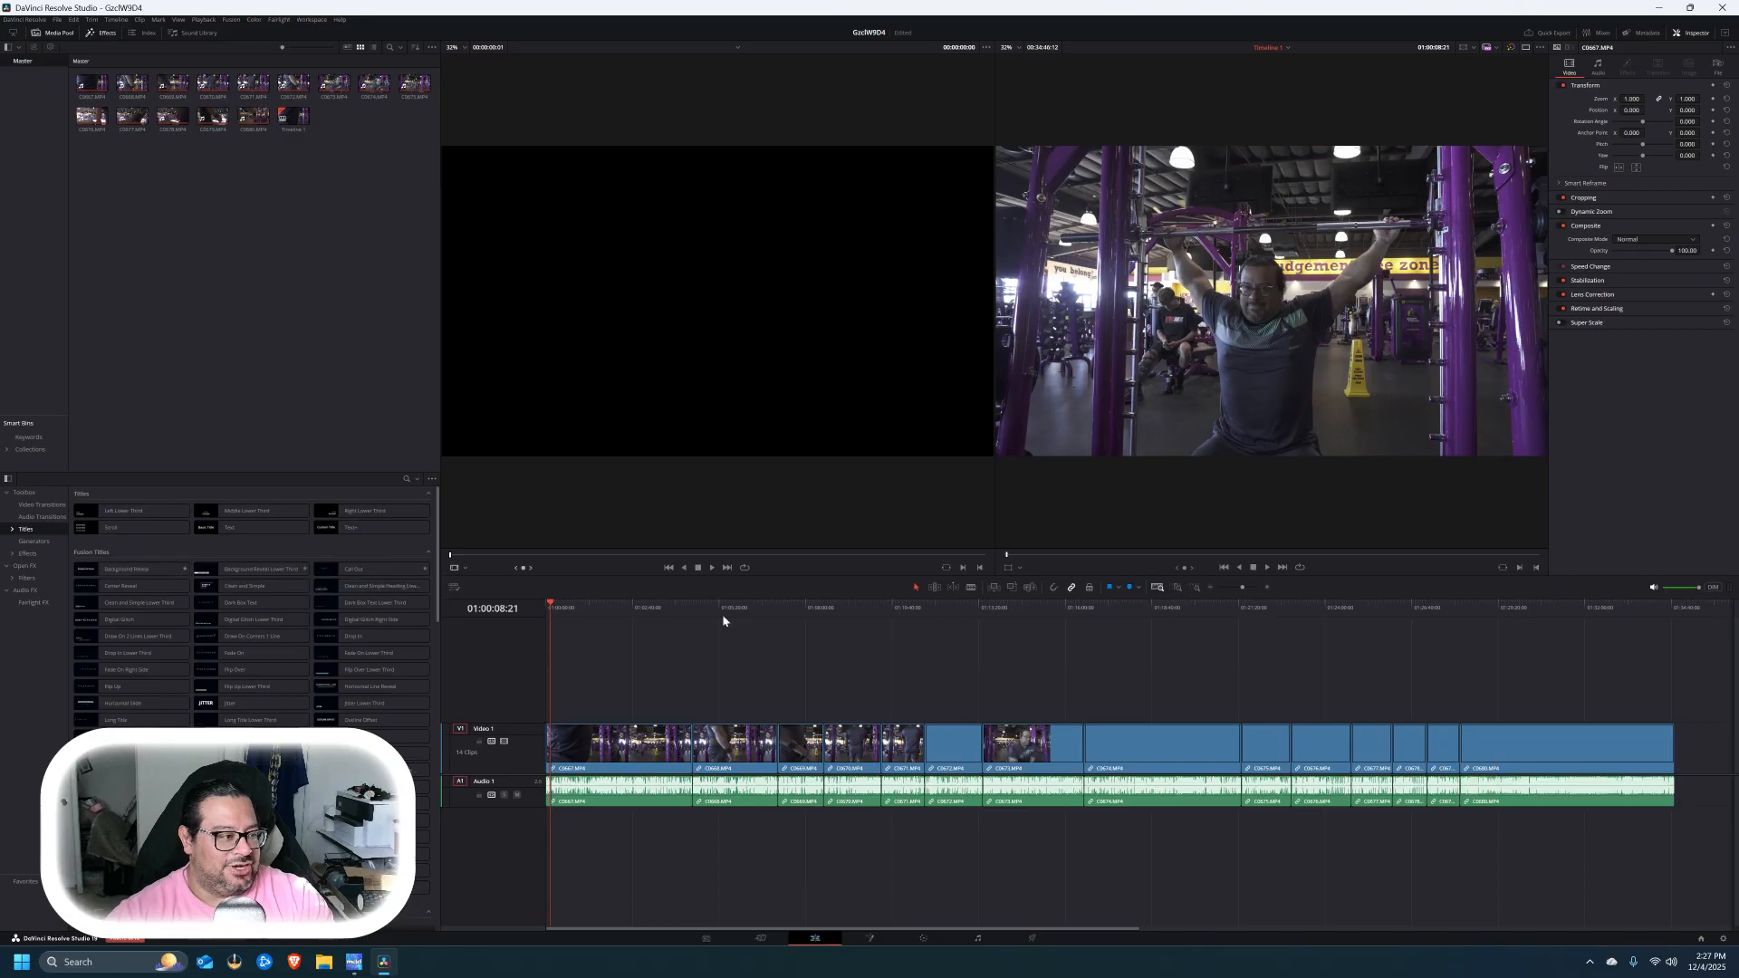
left_click(1194, 587)
left_click_drag(644, 604, 524, 600)
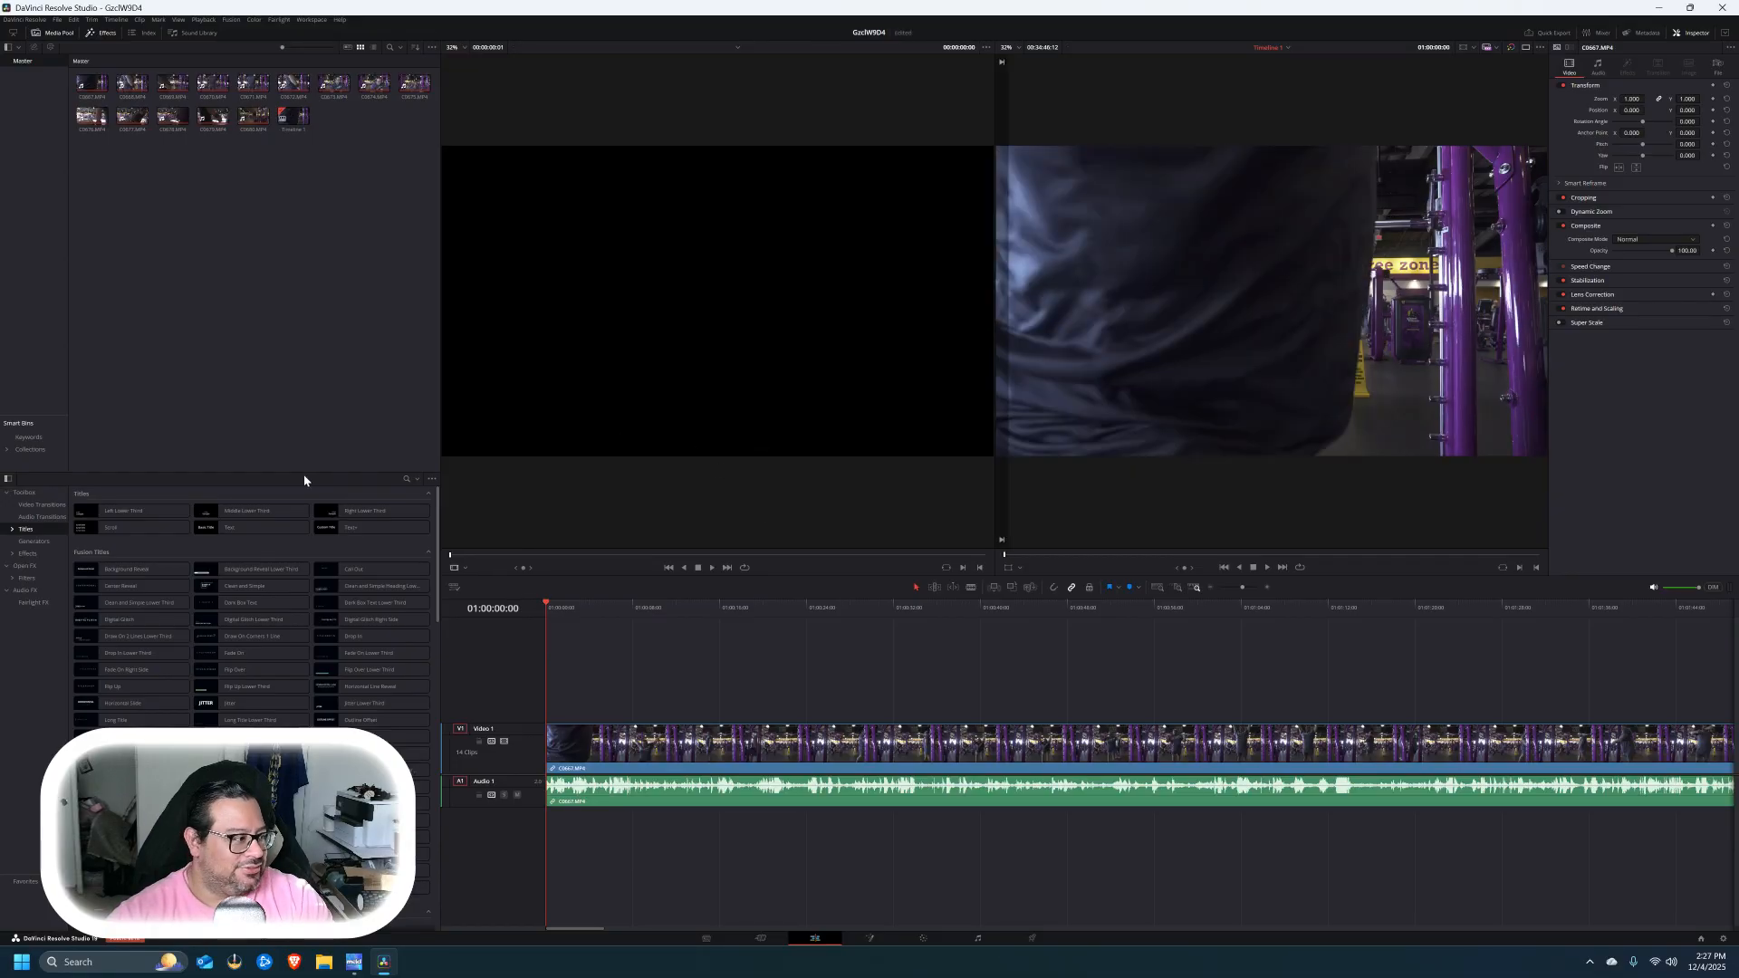
- Add a Jitter title on a new video track above the start of clip C0667 and play it
scroll(292, 720, "down", 3)
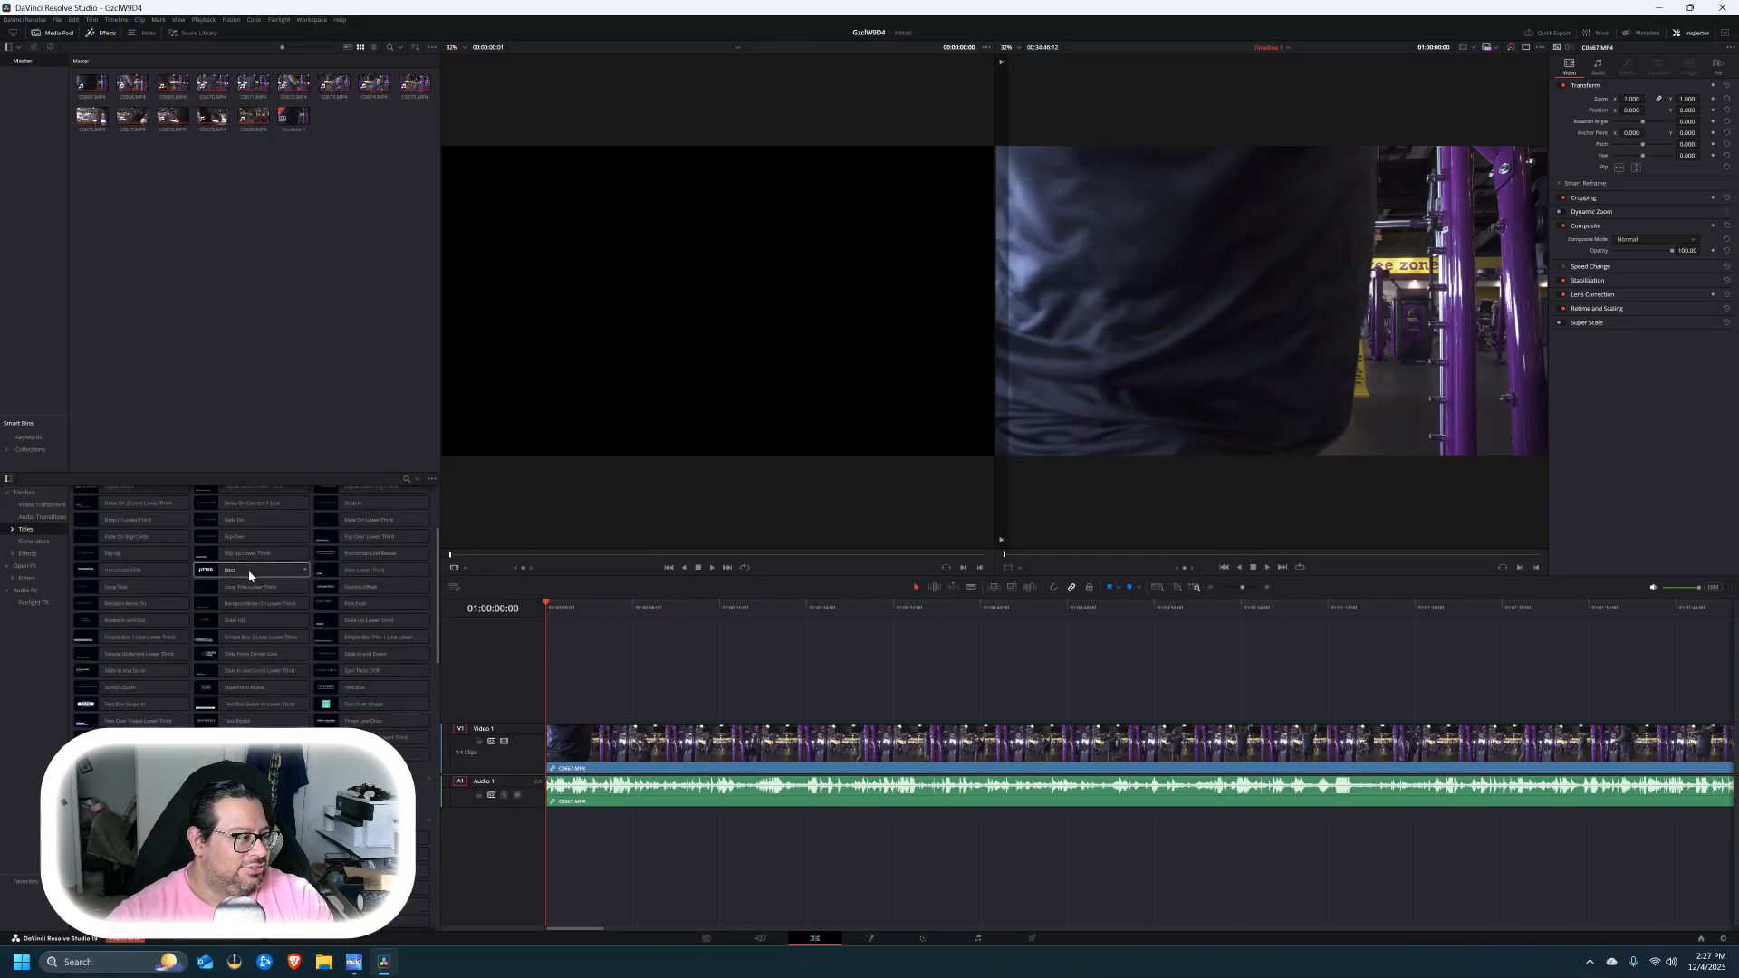
left_click_drag(251, 574, 649, 692)
left_click_drag(649, 693, 574, 693)
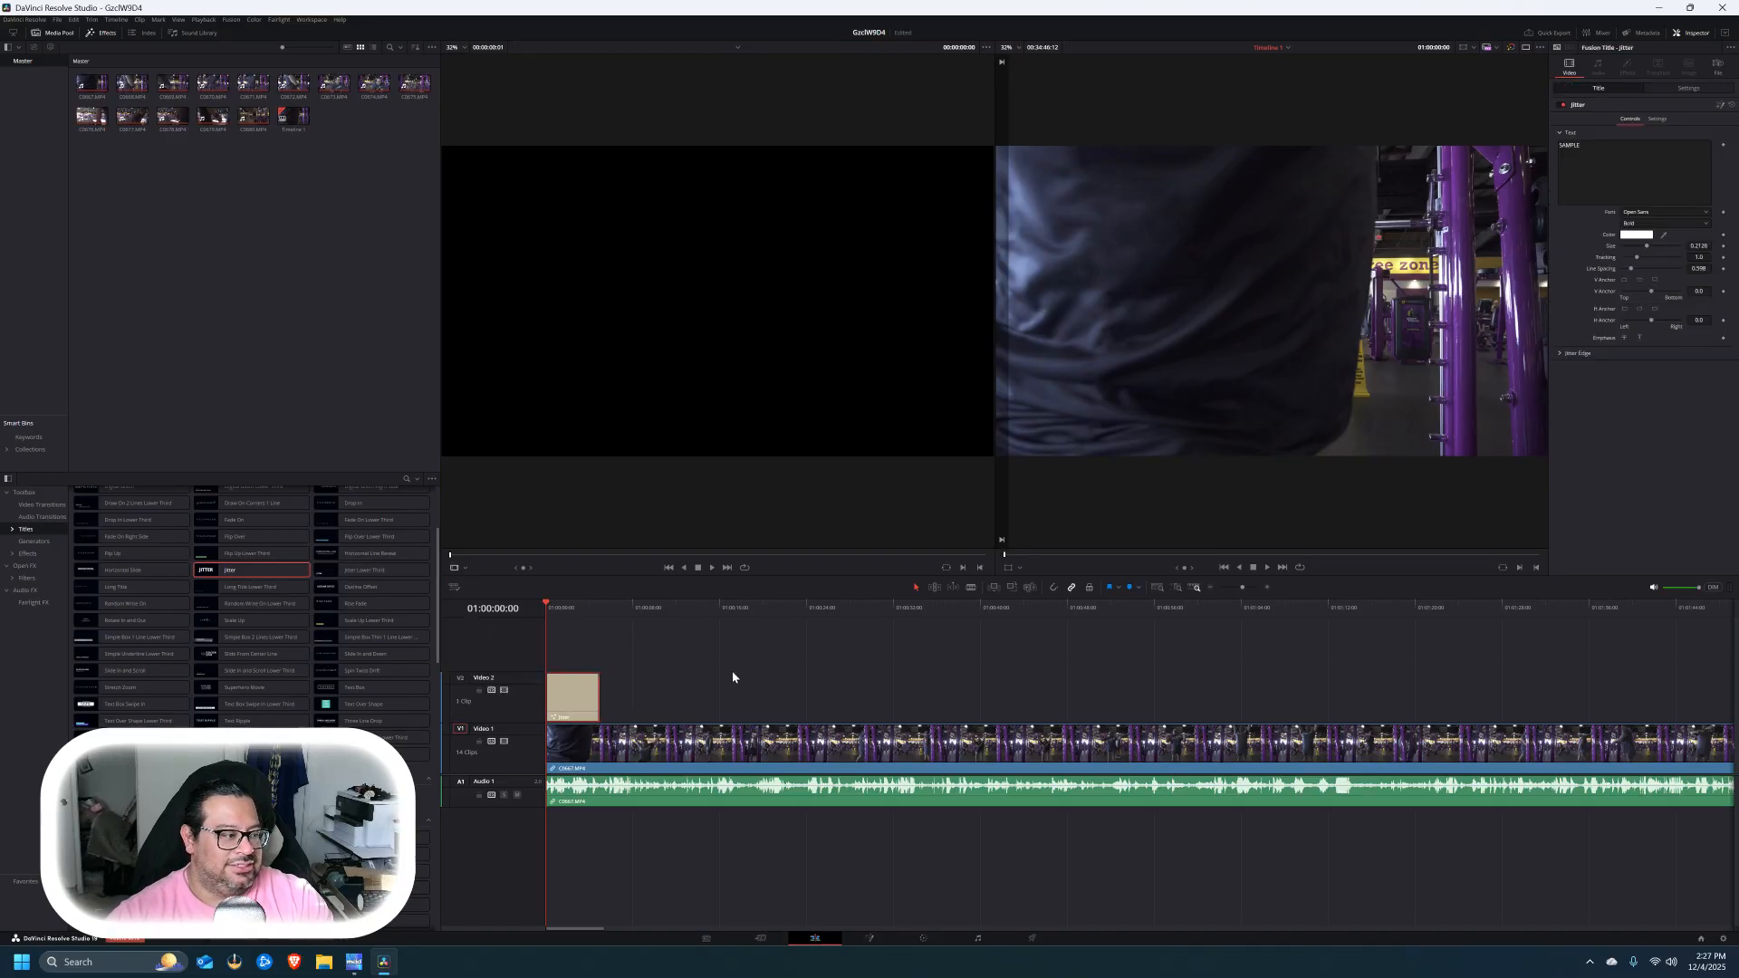
key("space")
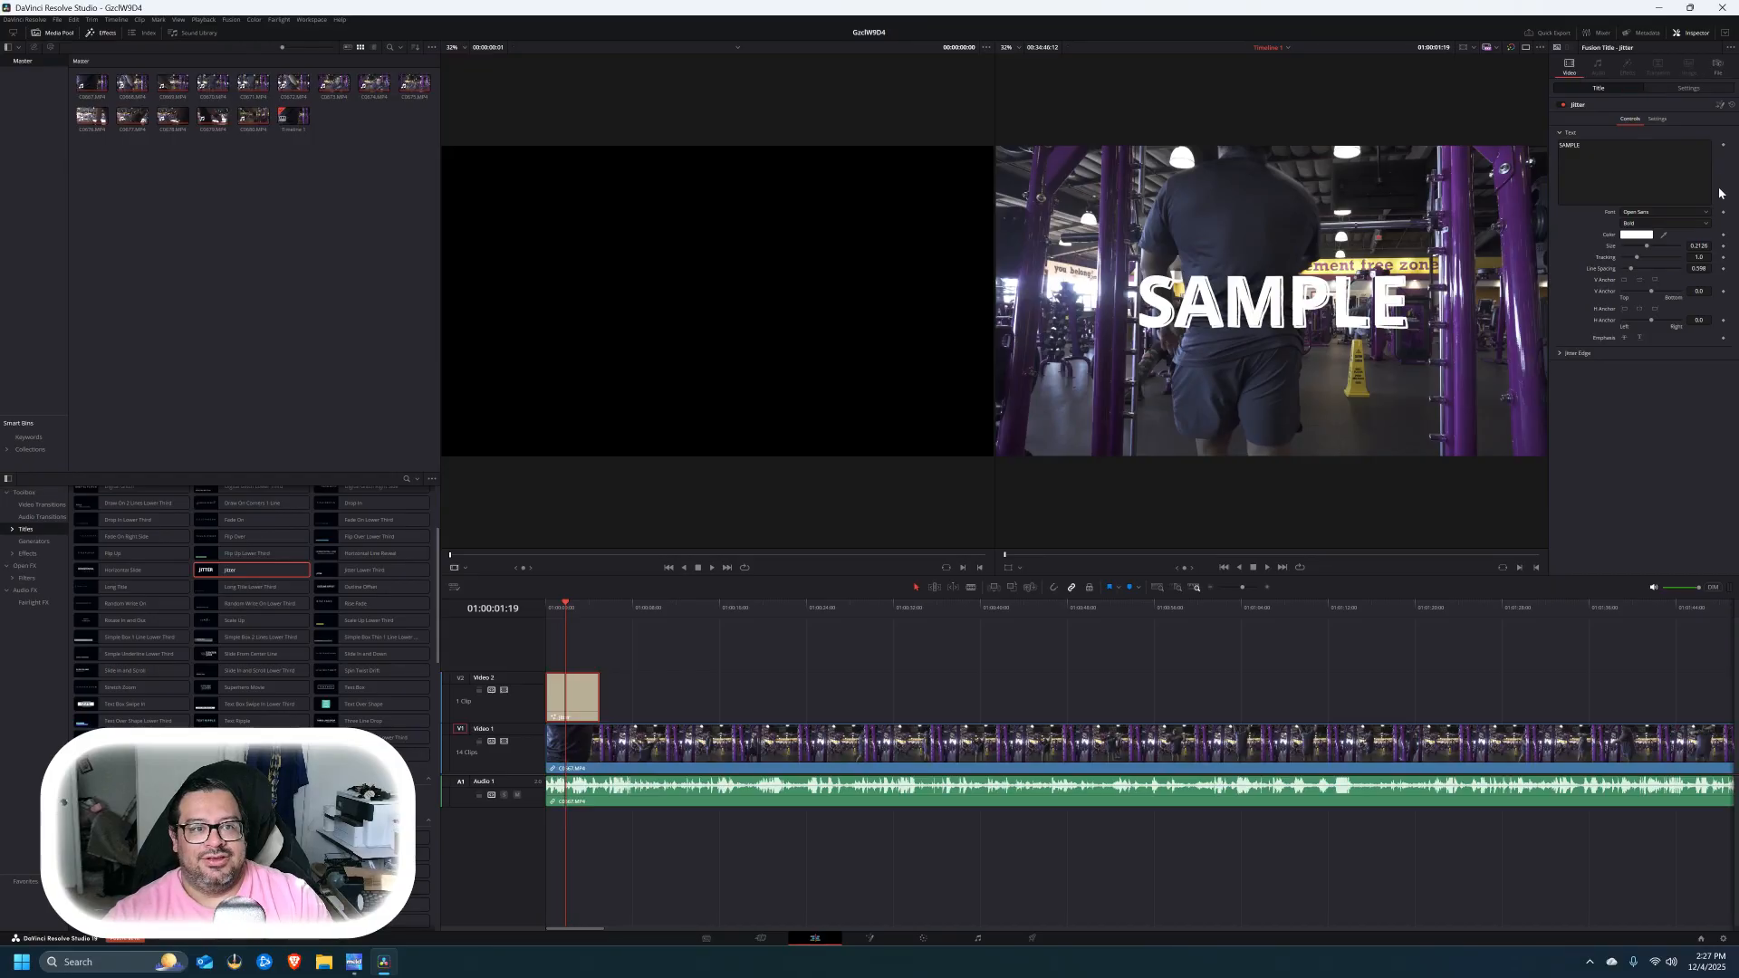
- Change the Jitter title's text to EXAMPLE BRA
left_click(637, 743)
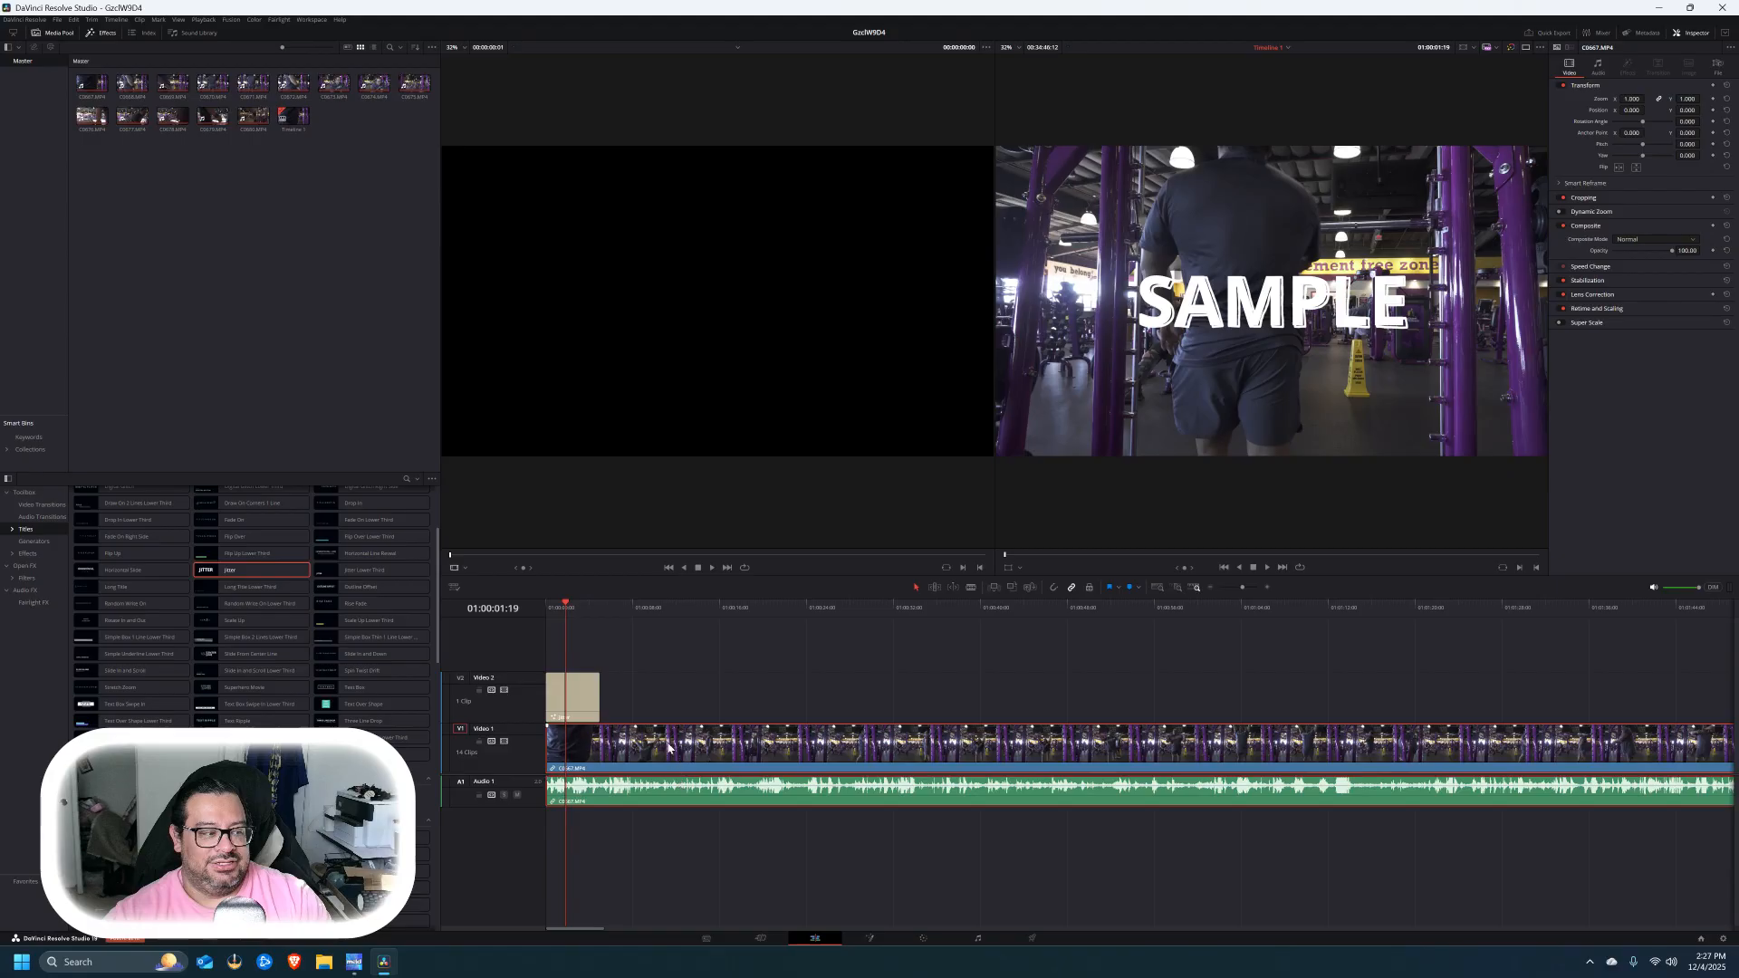
left_click(587, 698)
left_click(1612, 142)
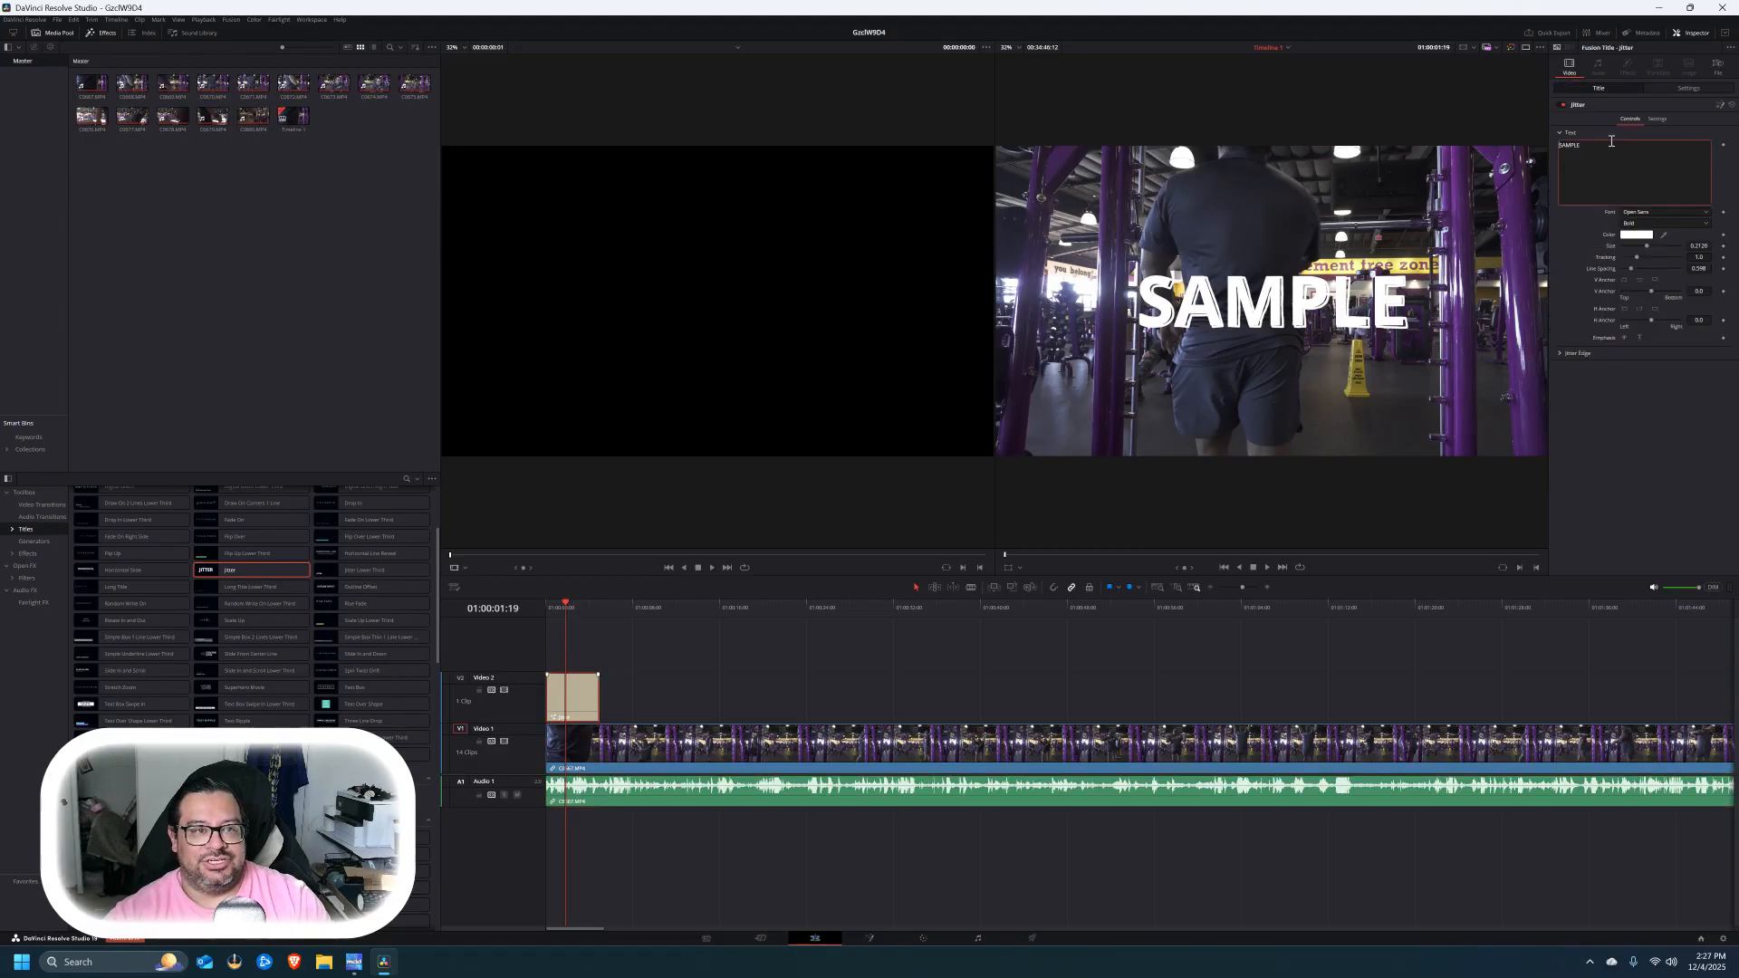
left_click_drag(1577, 145, 1548, 145)
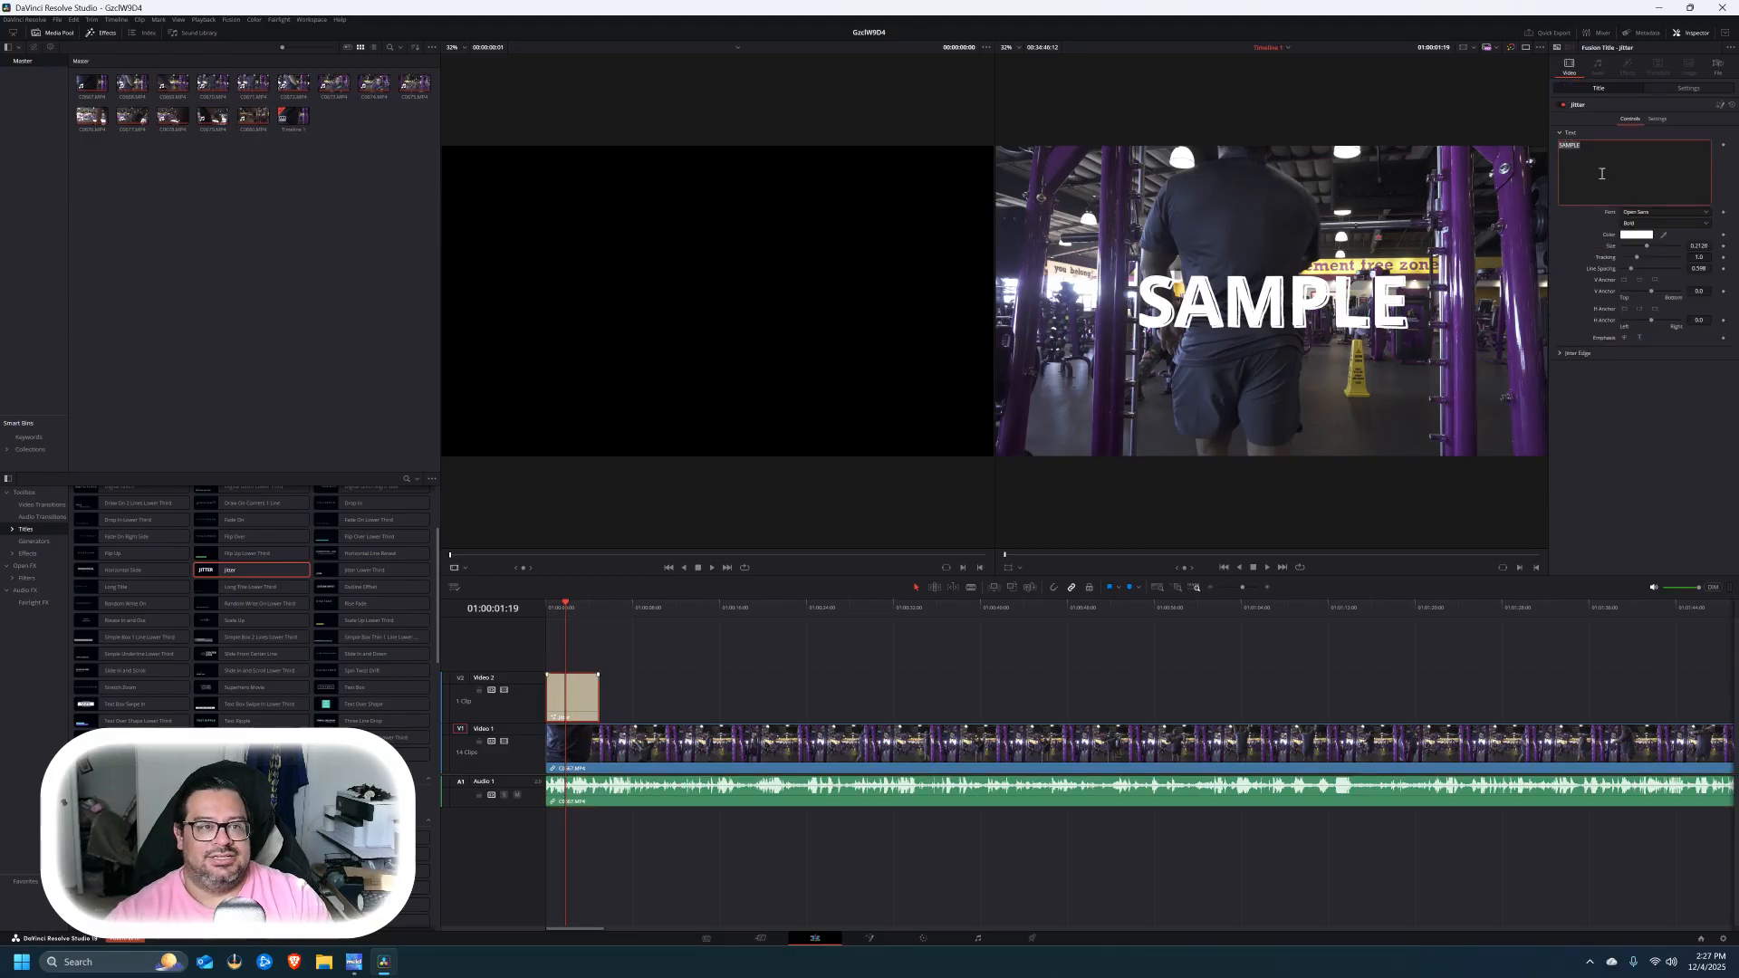
type("EXAMPLE BRA")
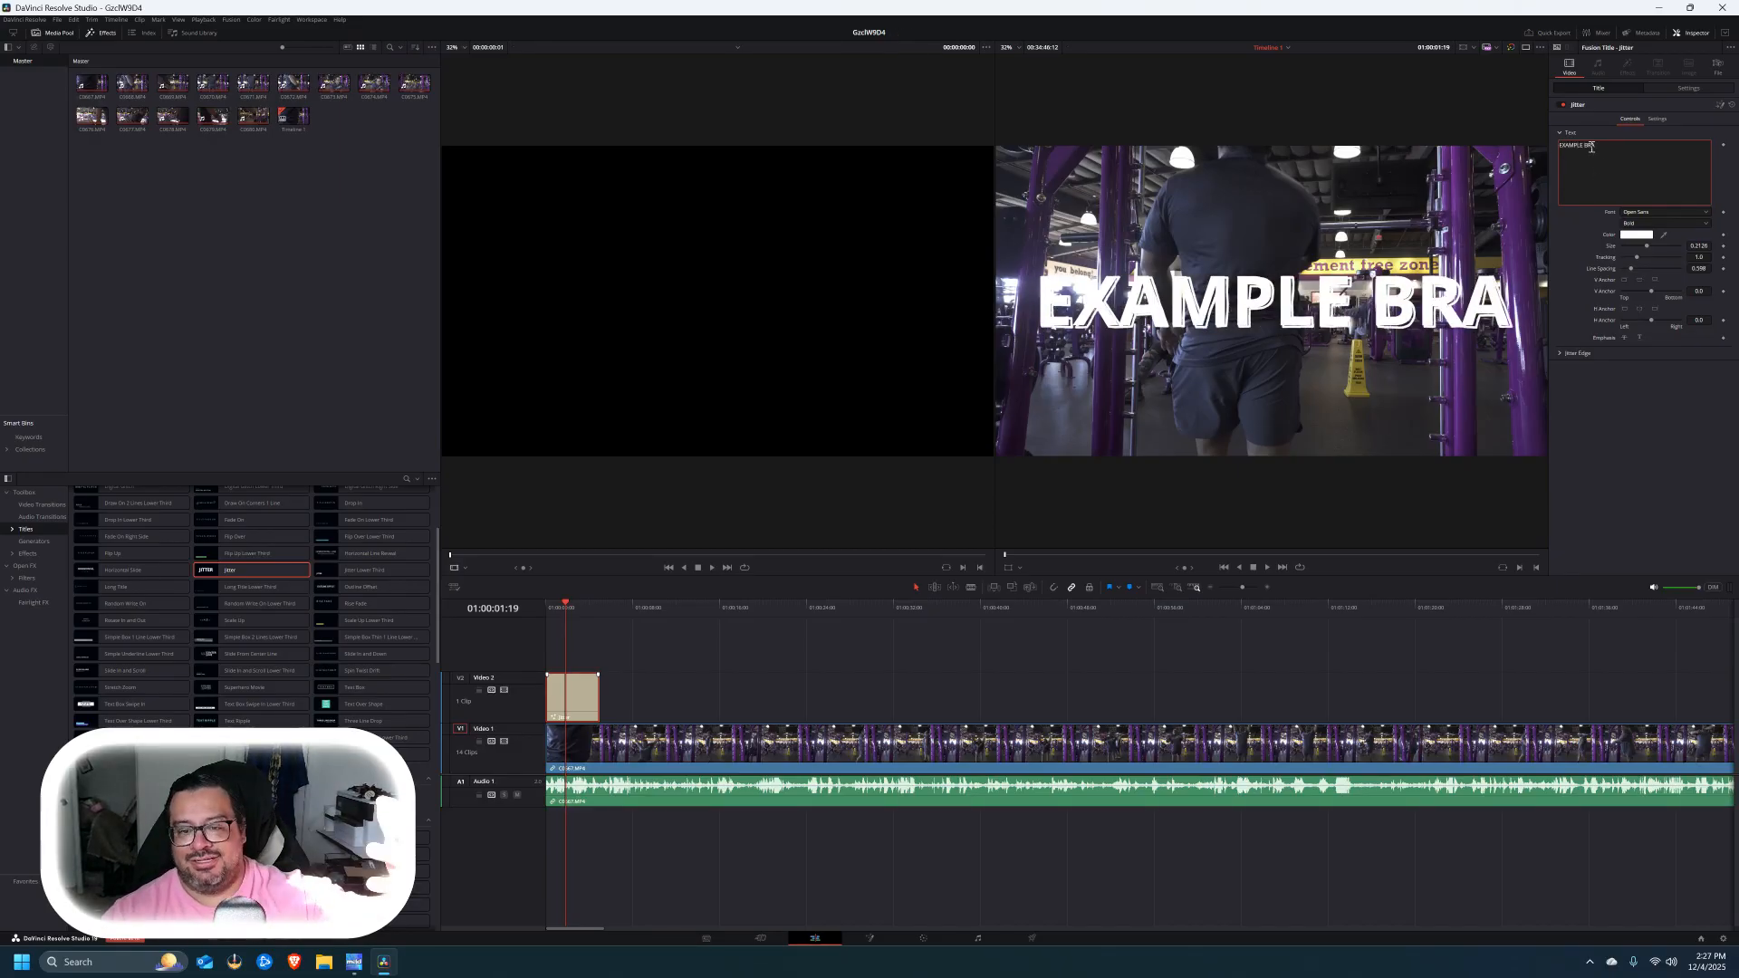
- On the Cut page, delete the Jitter title from the upper video track
left_click(769, 944)
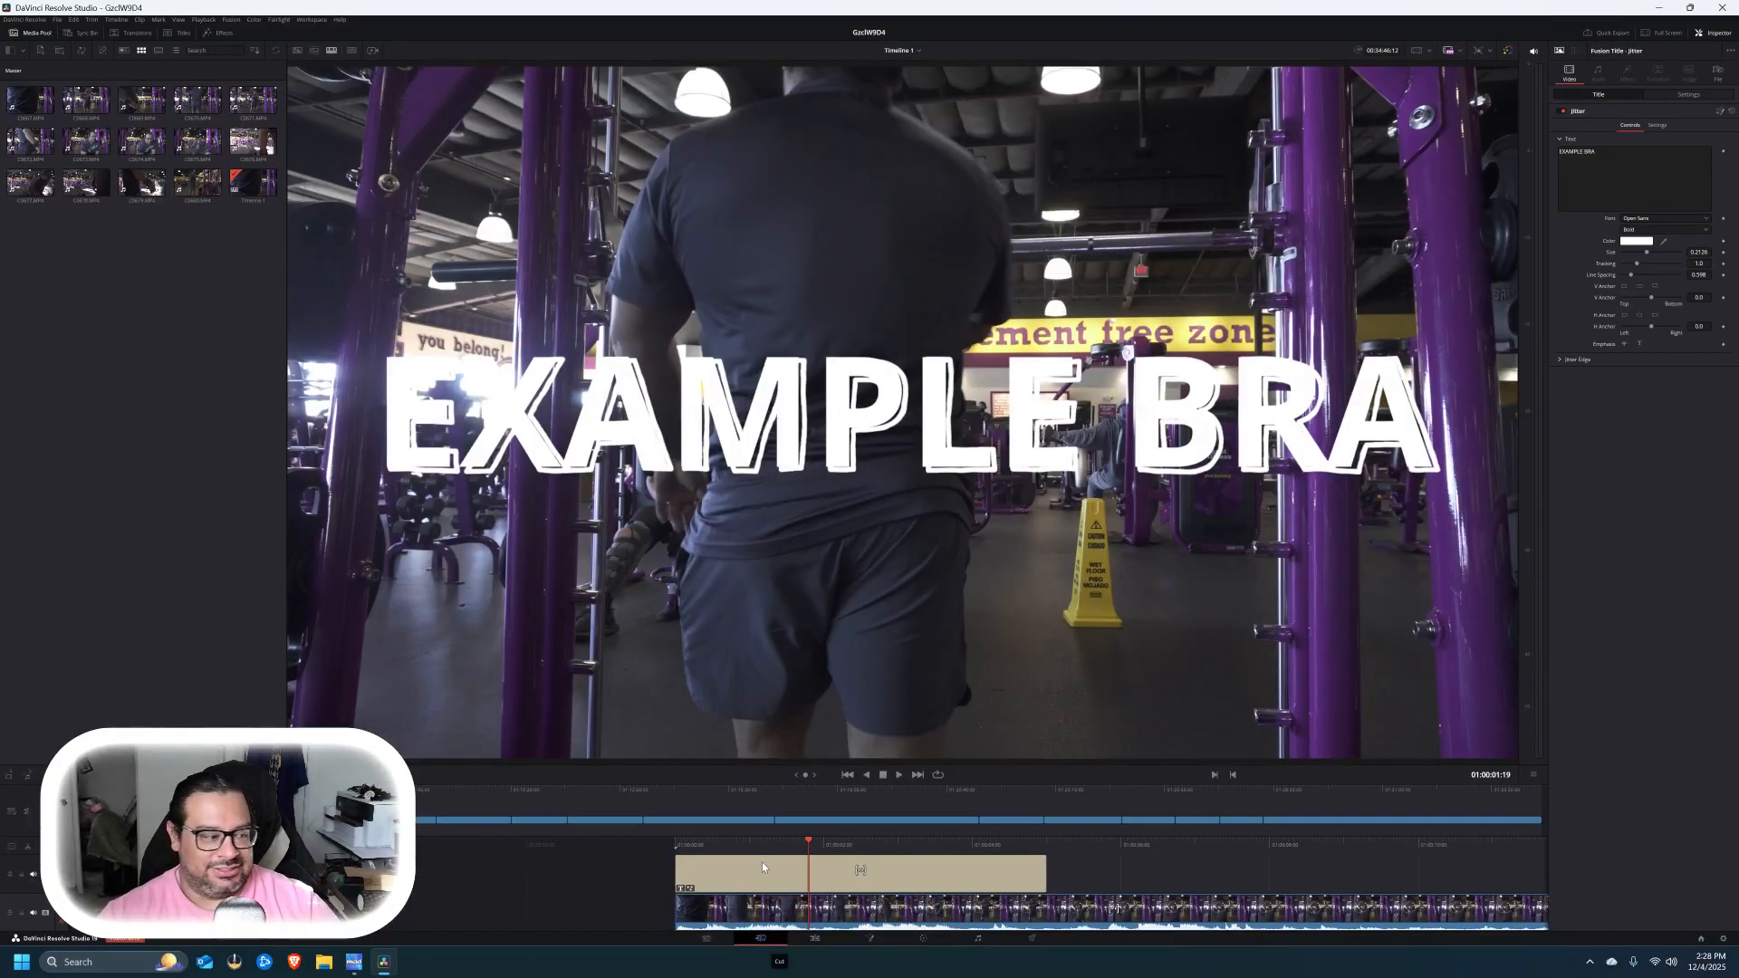
left_click(911, 892)
key("Delete")
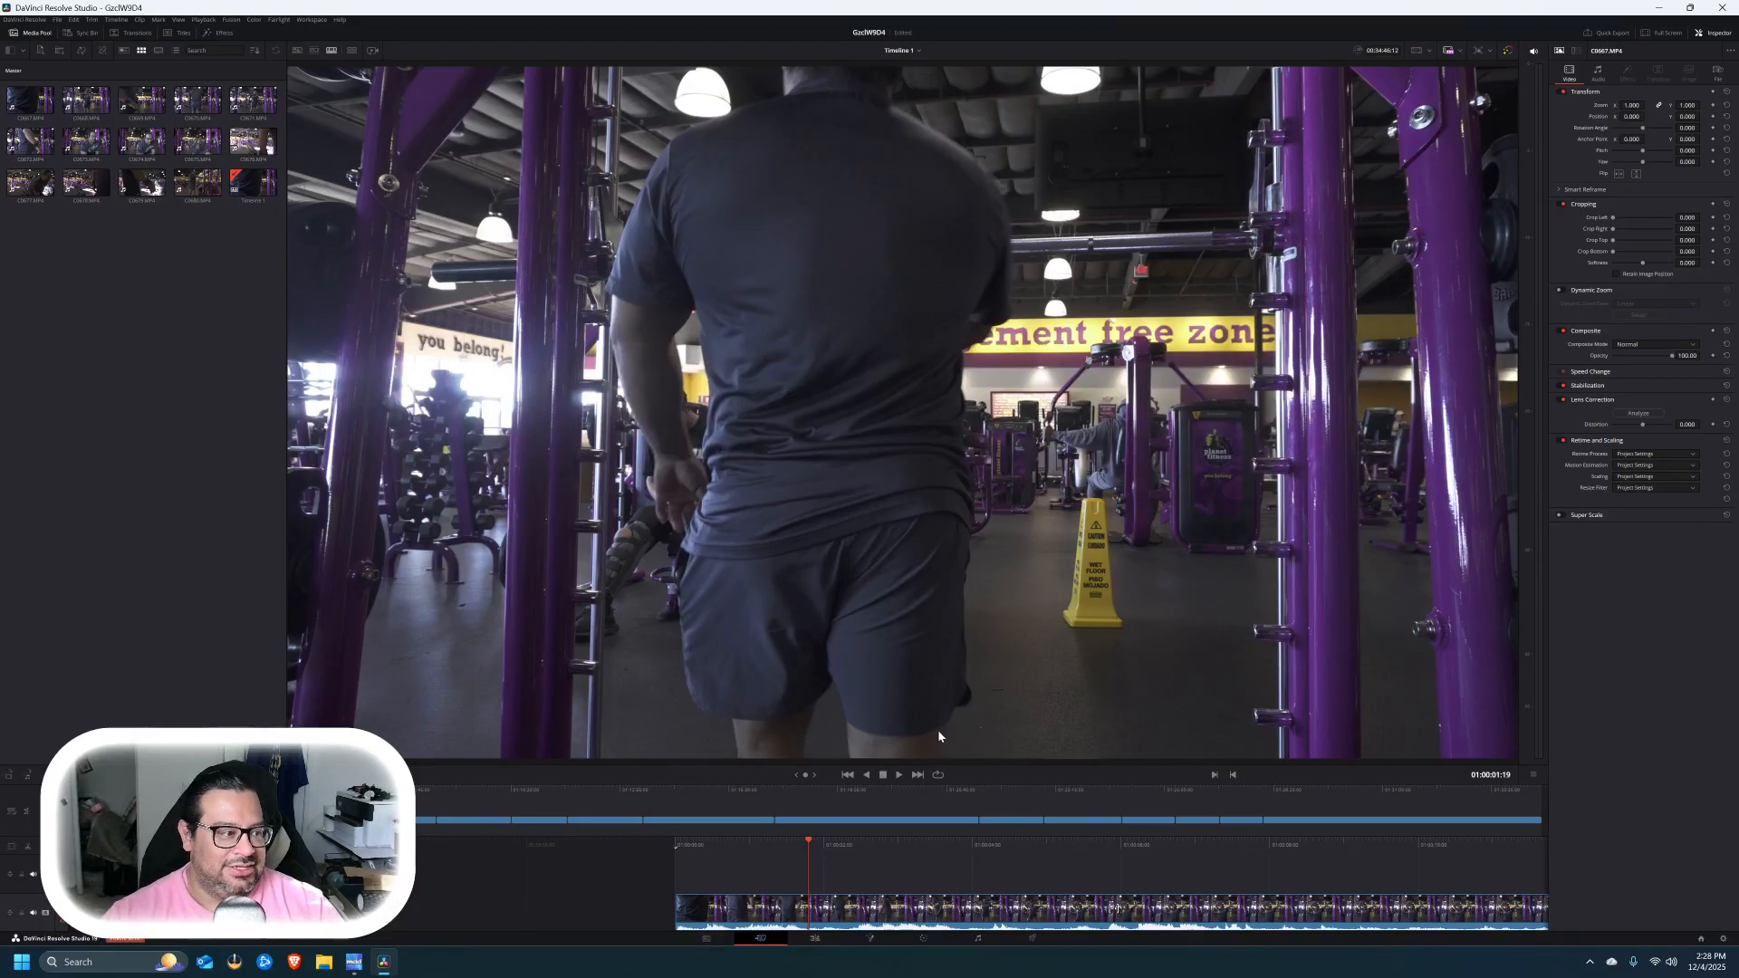
- Split clip C0667 at 01:00:01:00, delete the opening second and close the gap at the timeline start
left_click_drag(889, 843, 1043, 842)
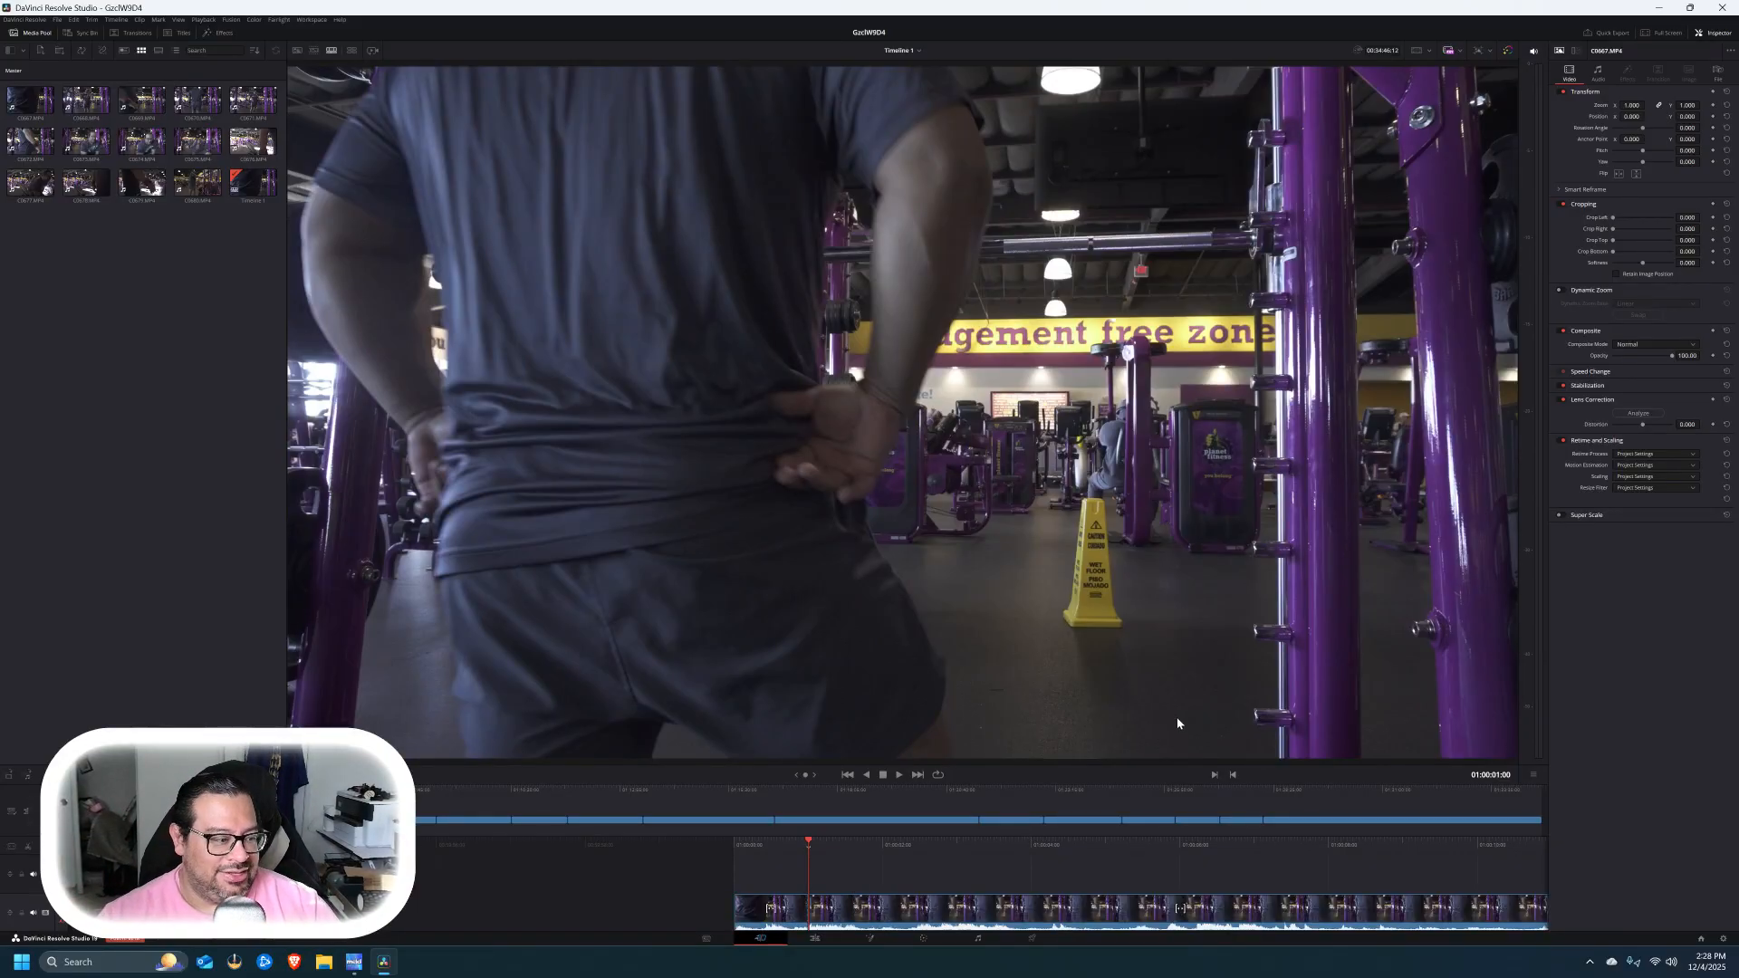
left_click(776, 902)
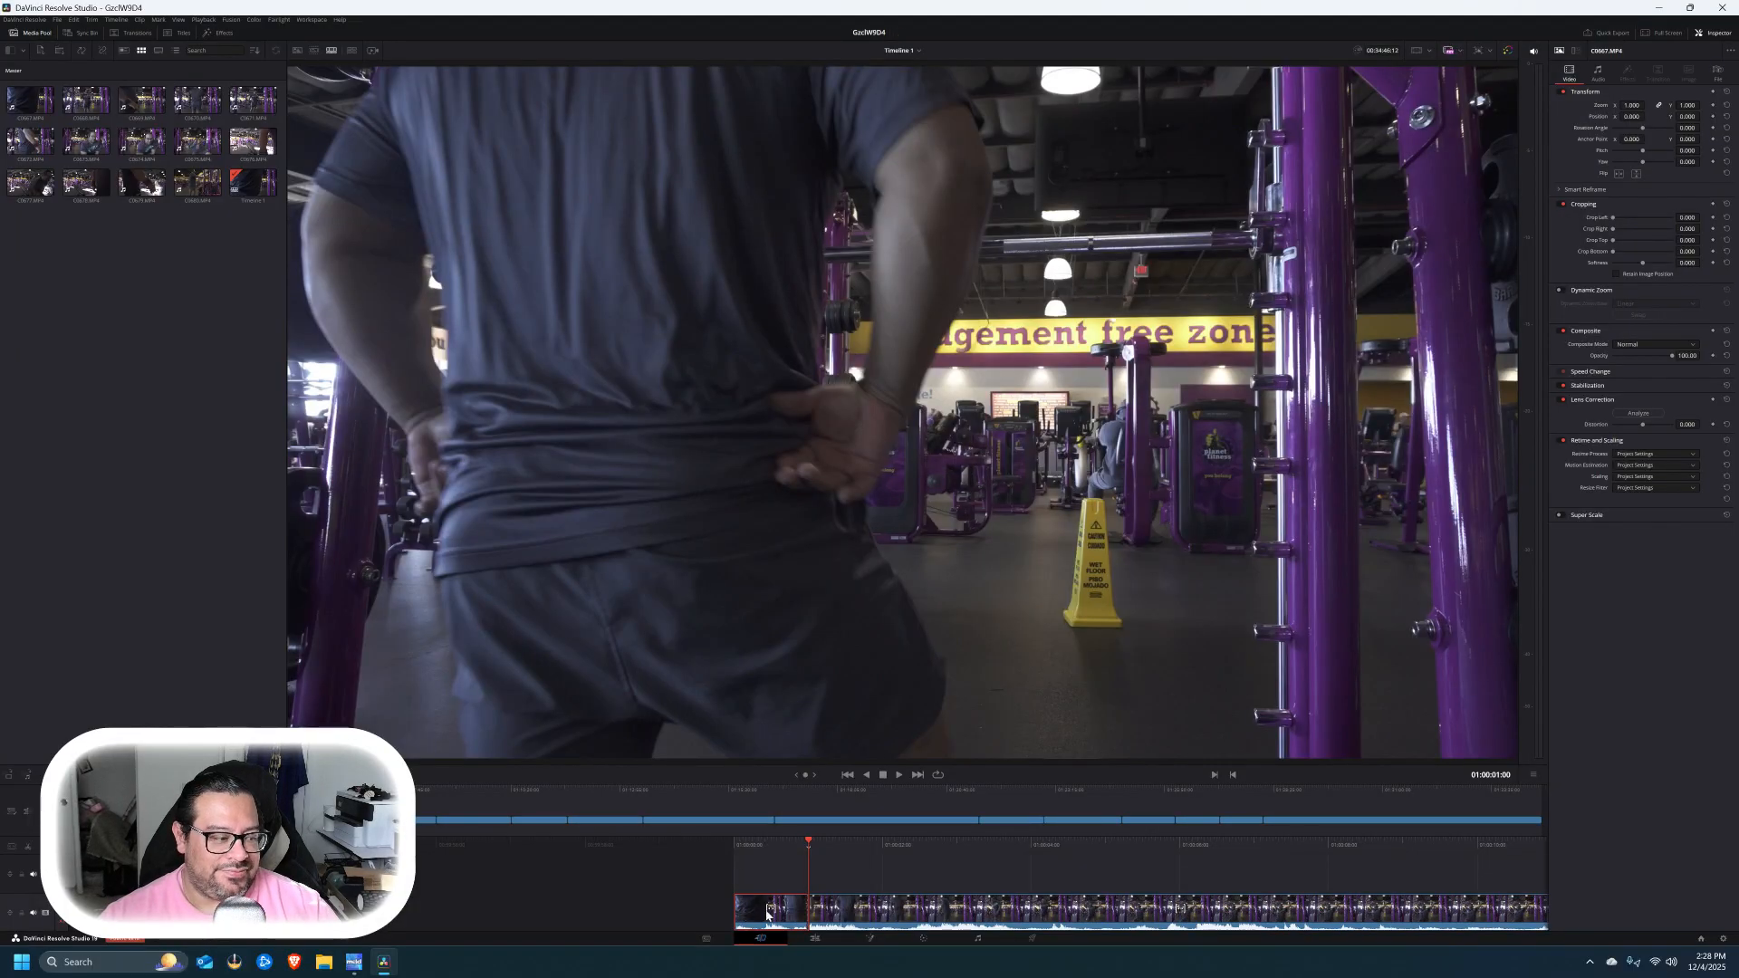
key("BackSpace")
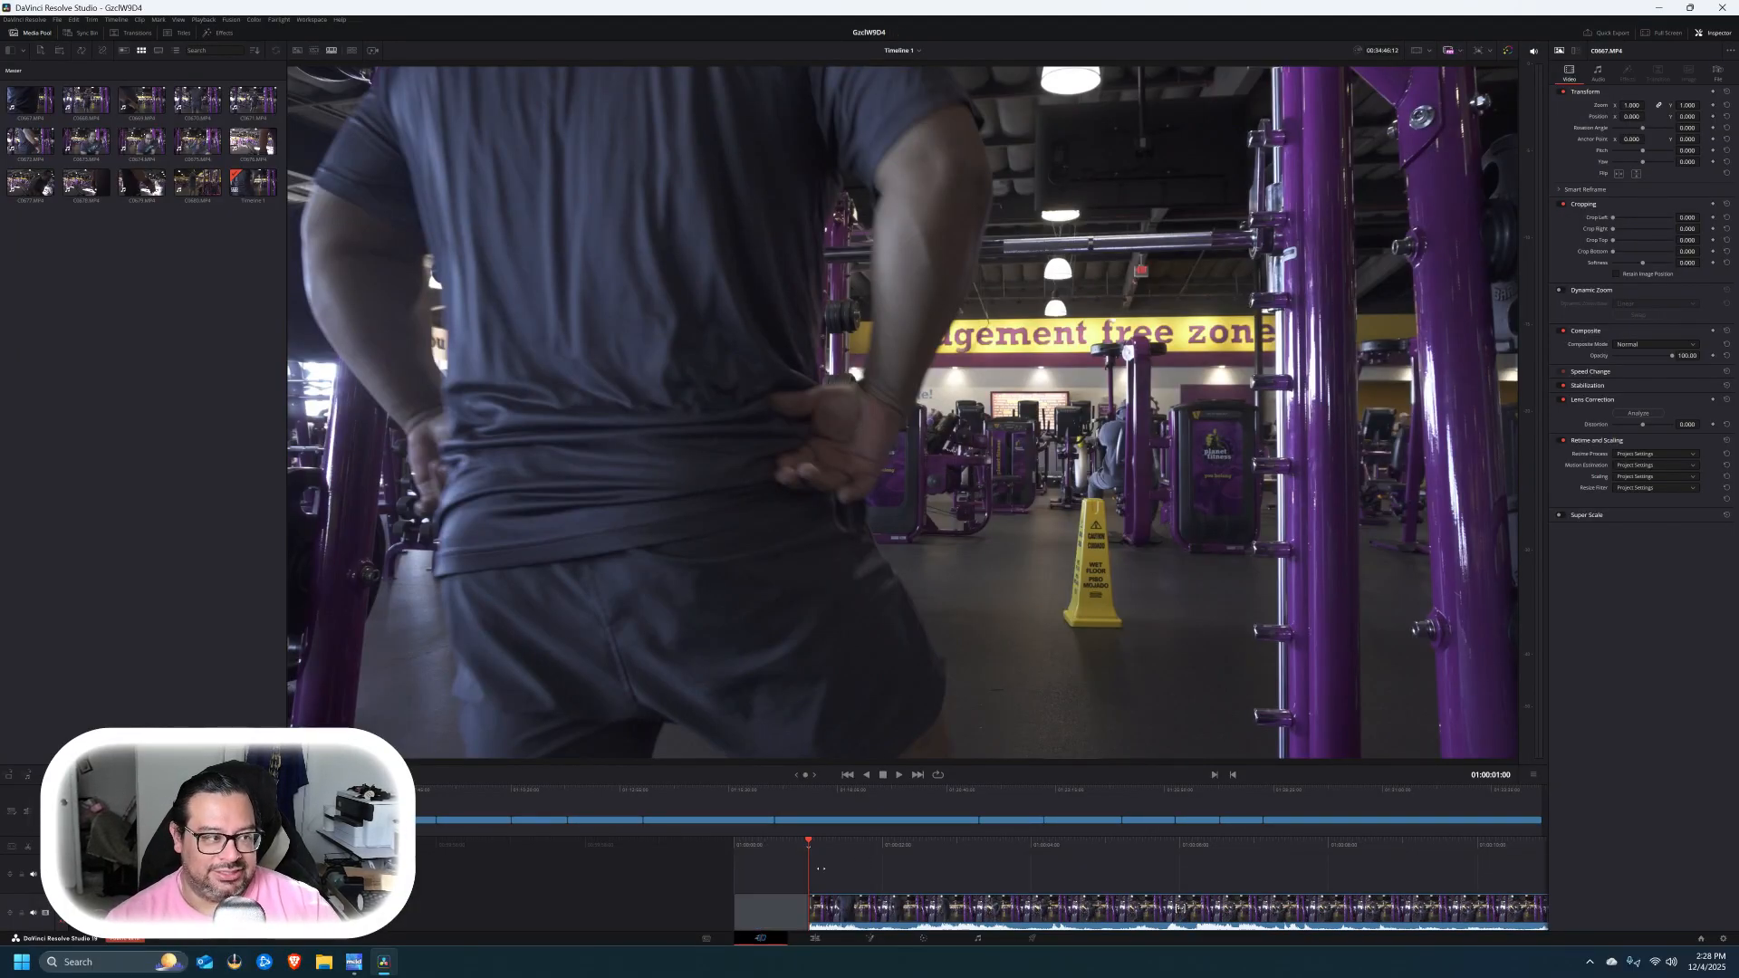
left_click_drag(826, 913, 788, 909)
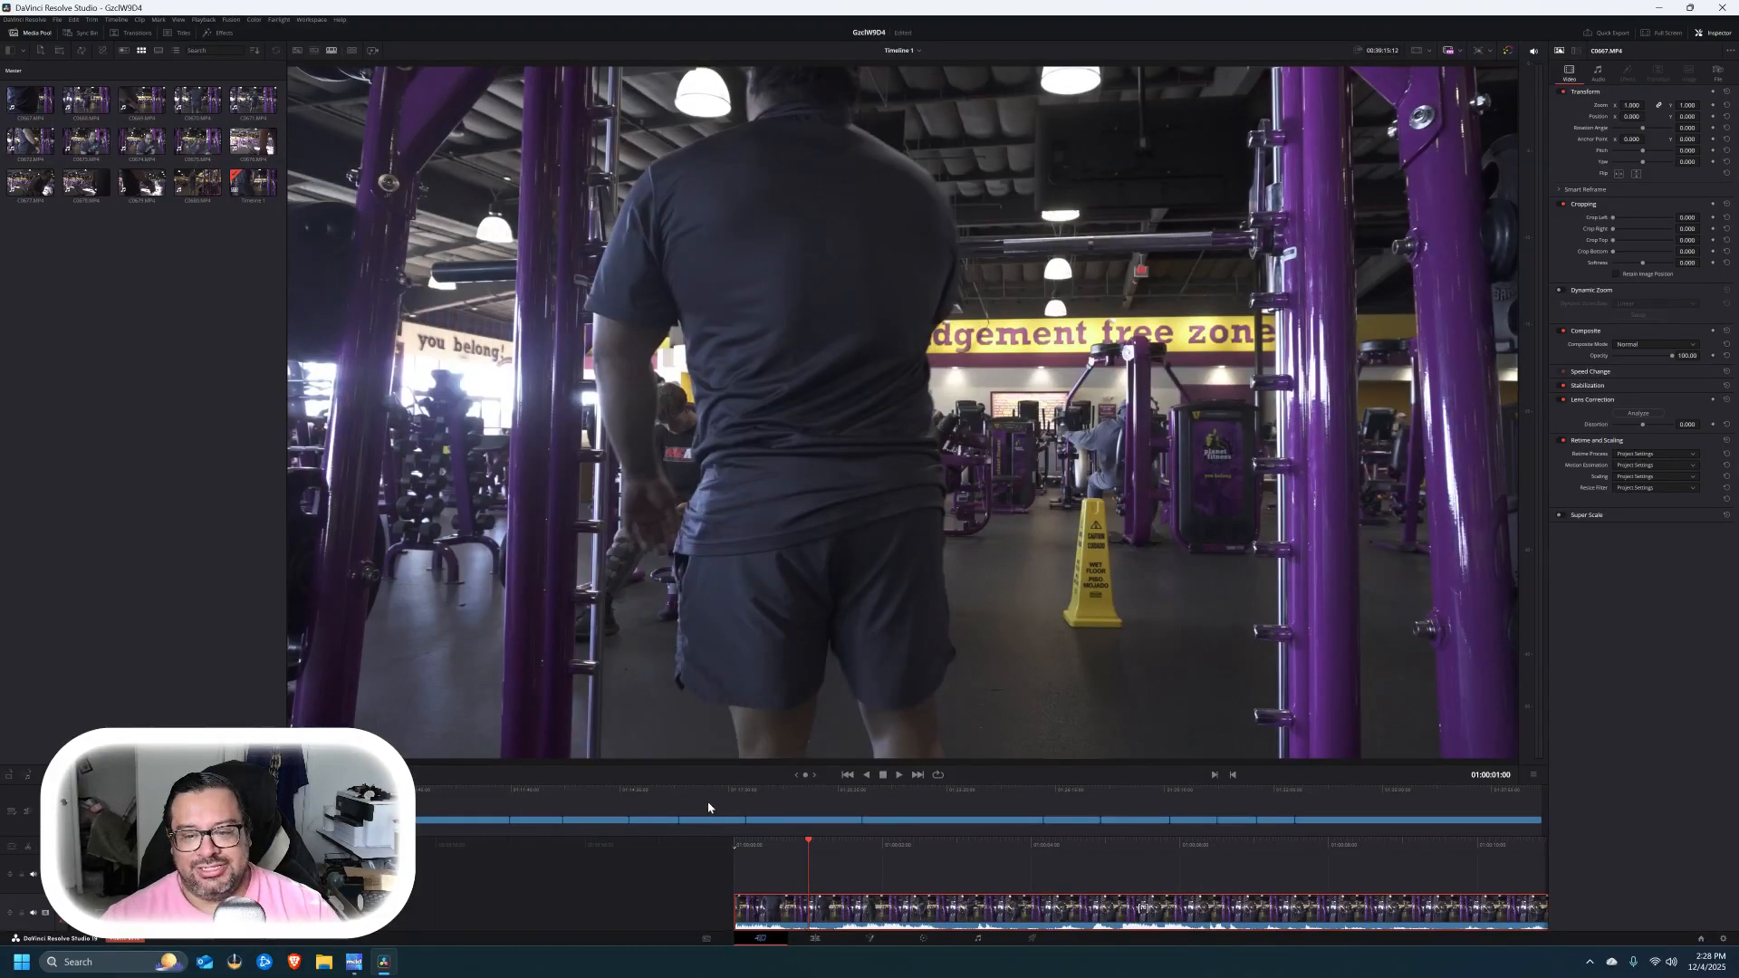
key("v")
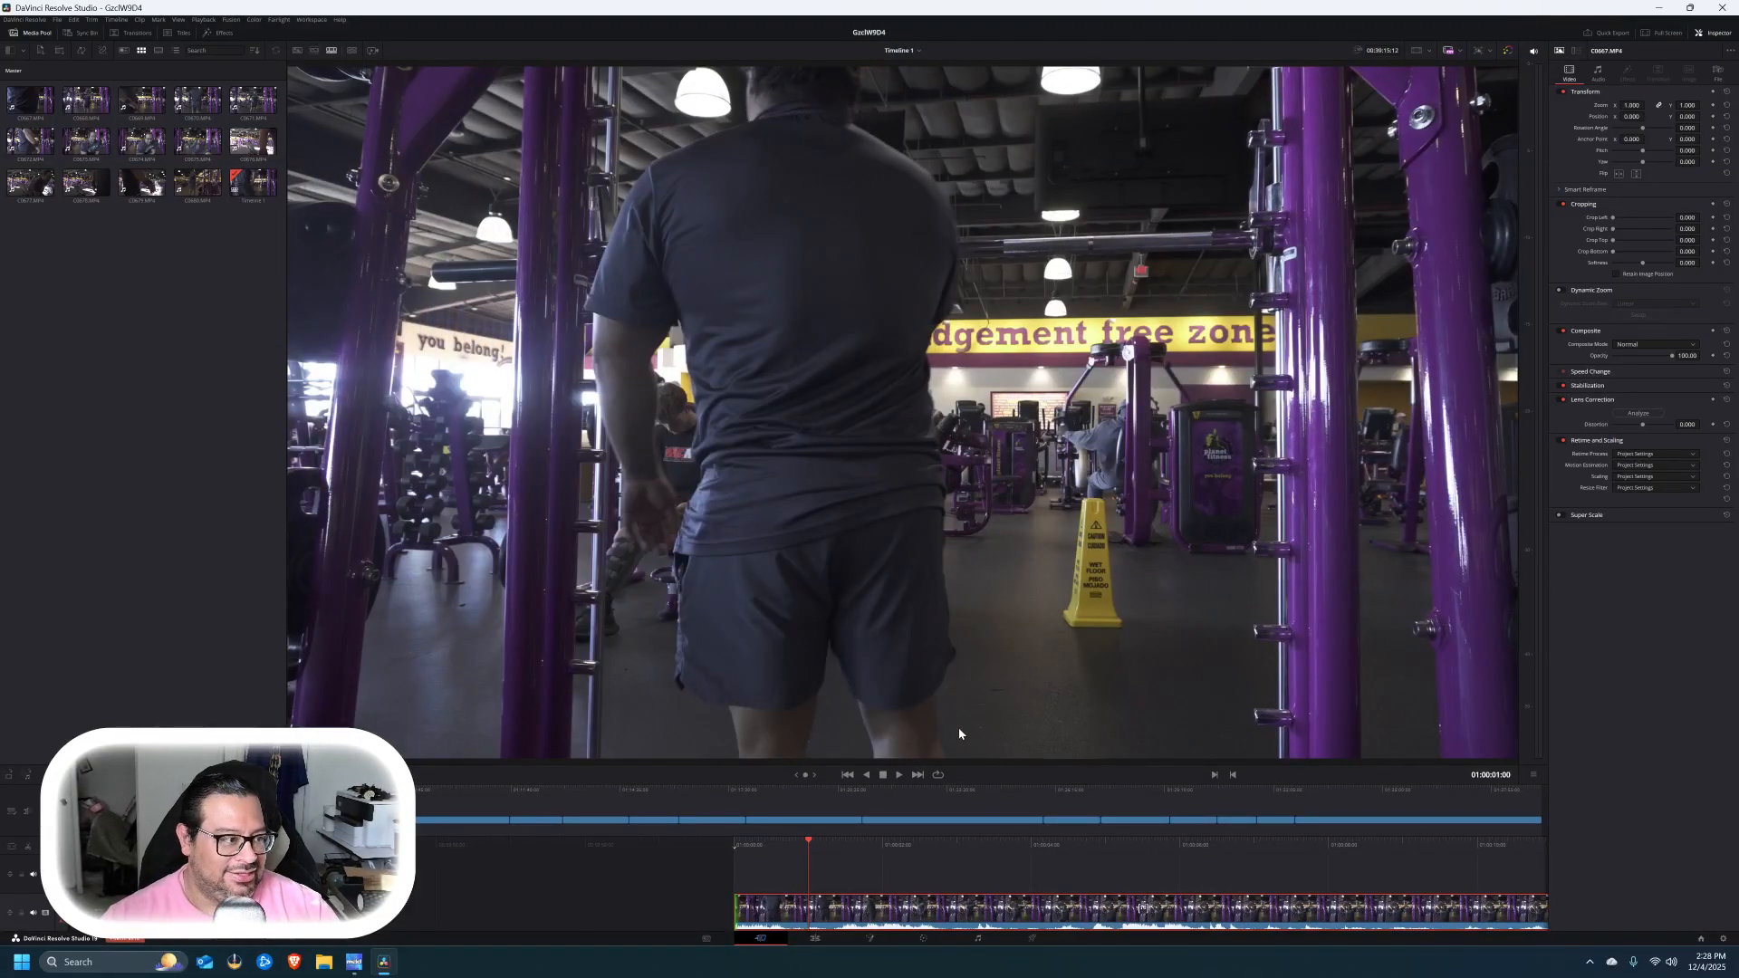
- Play the trimmed opening of clip C0667 and look over its cropping and composite settings
key("space")
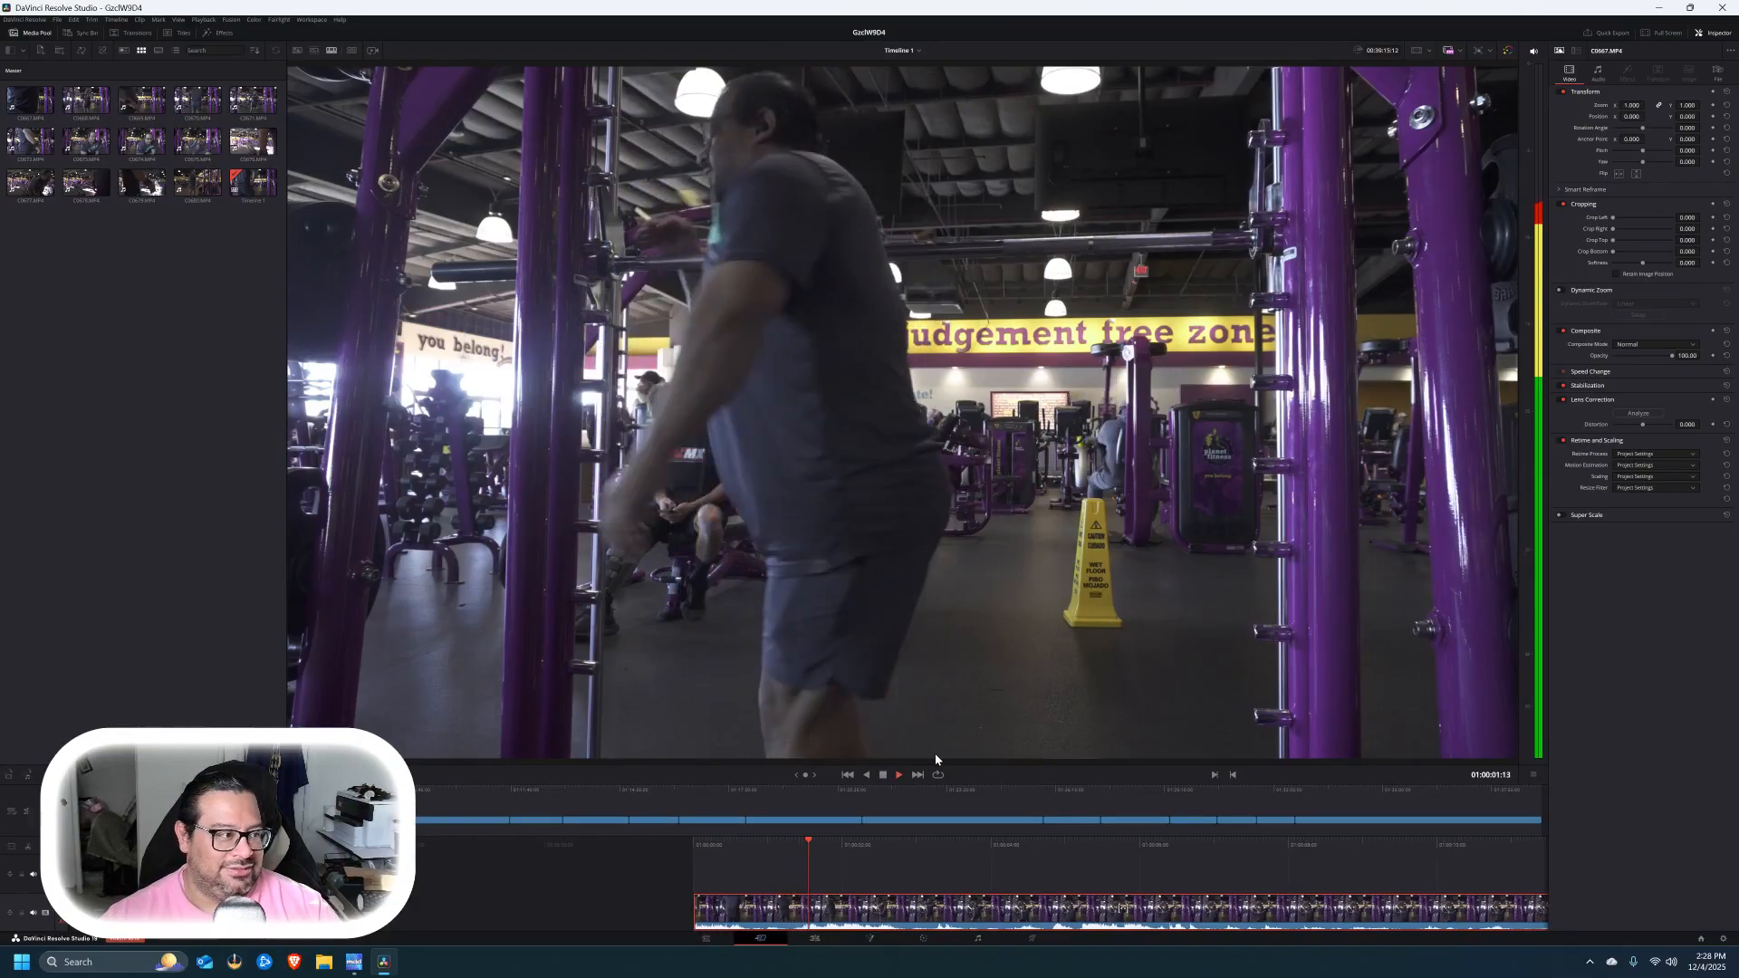
key("space")
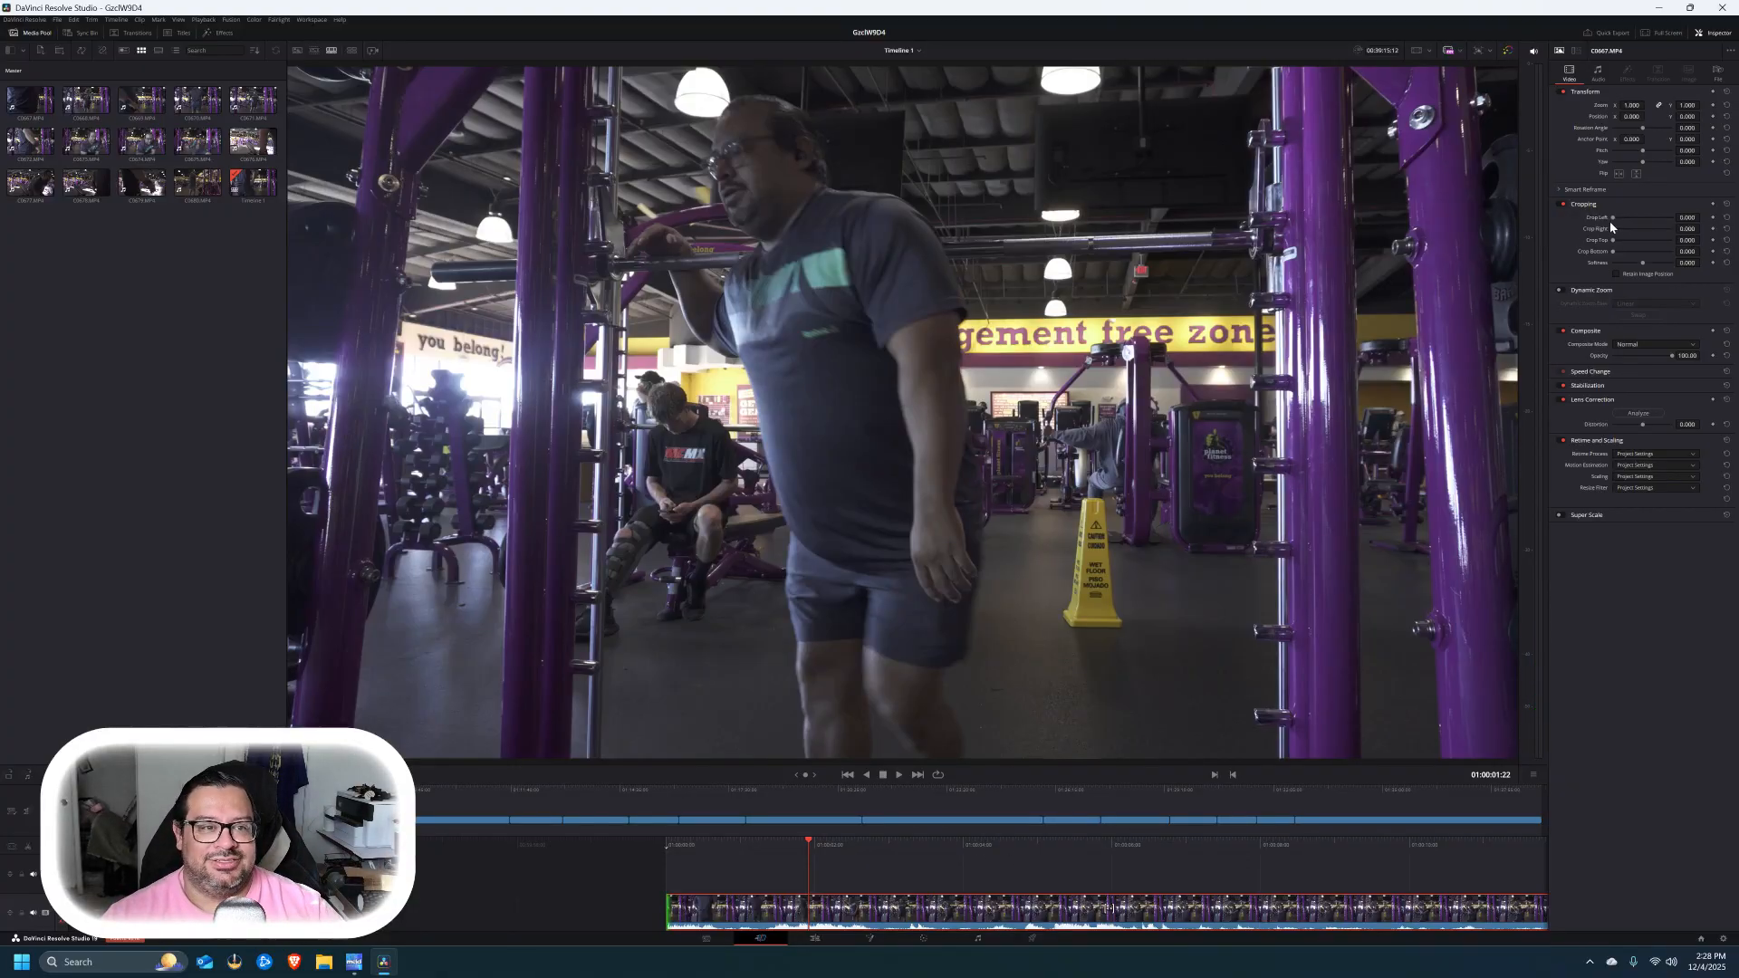
left_click_drag(1613, 218, 1582, 234)
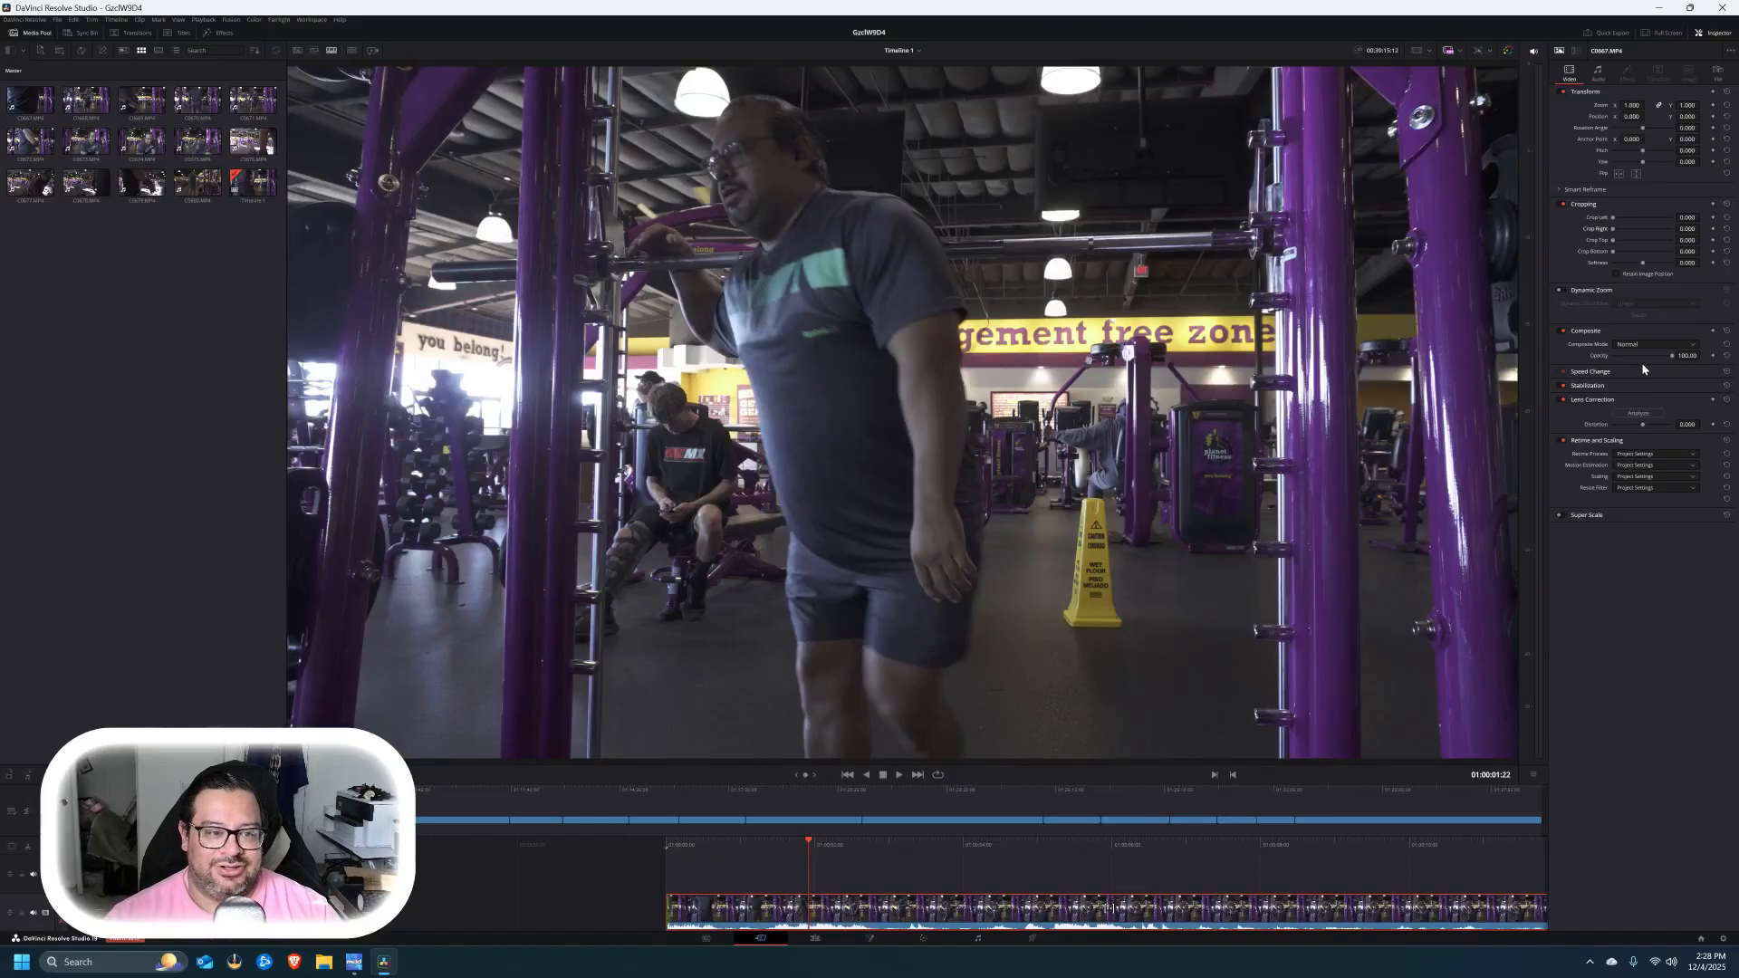
- On the Color page, reposition the first clip's node and extend it into a chain of six serial nodes
left_click(818, 939)
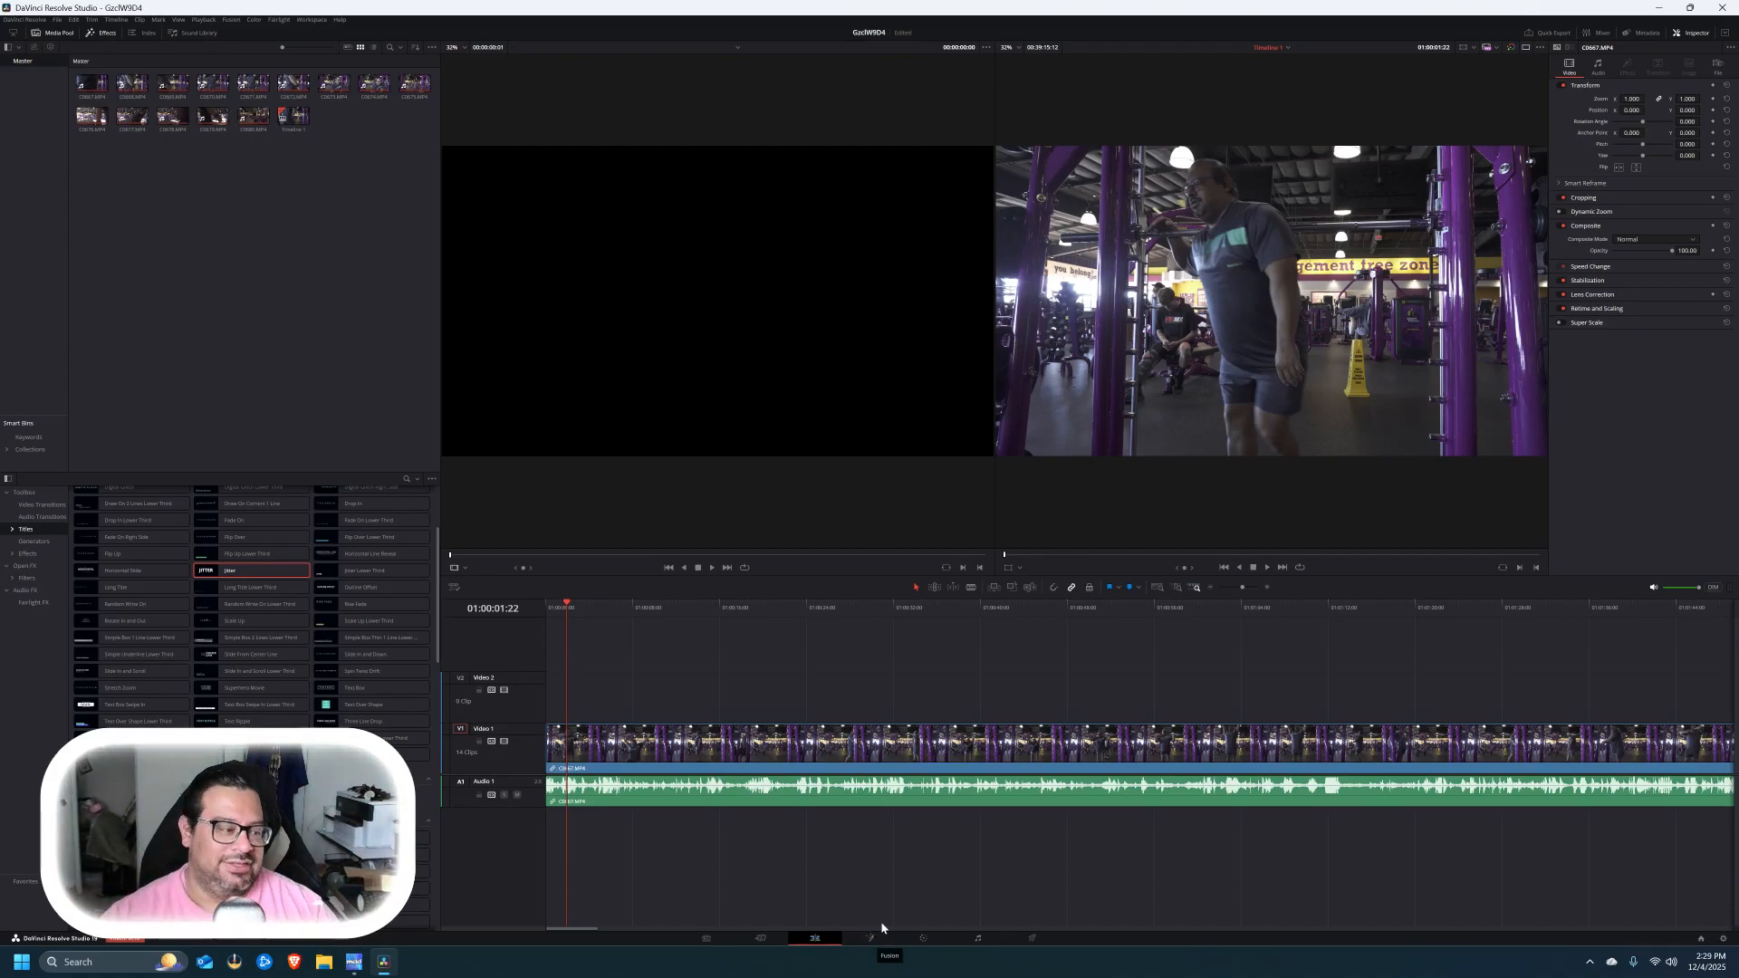
left_click(923, 939)
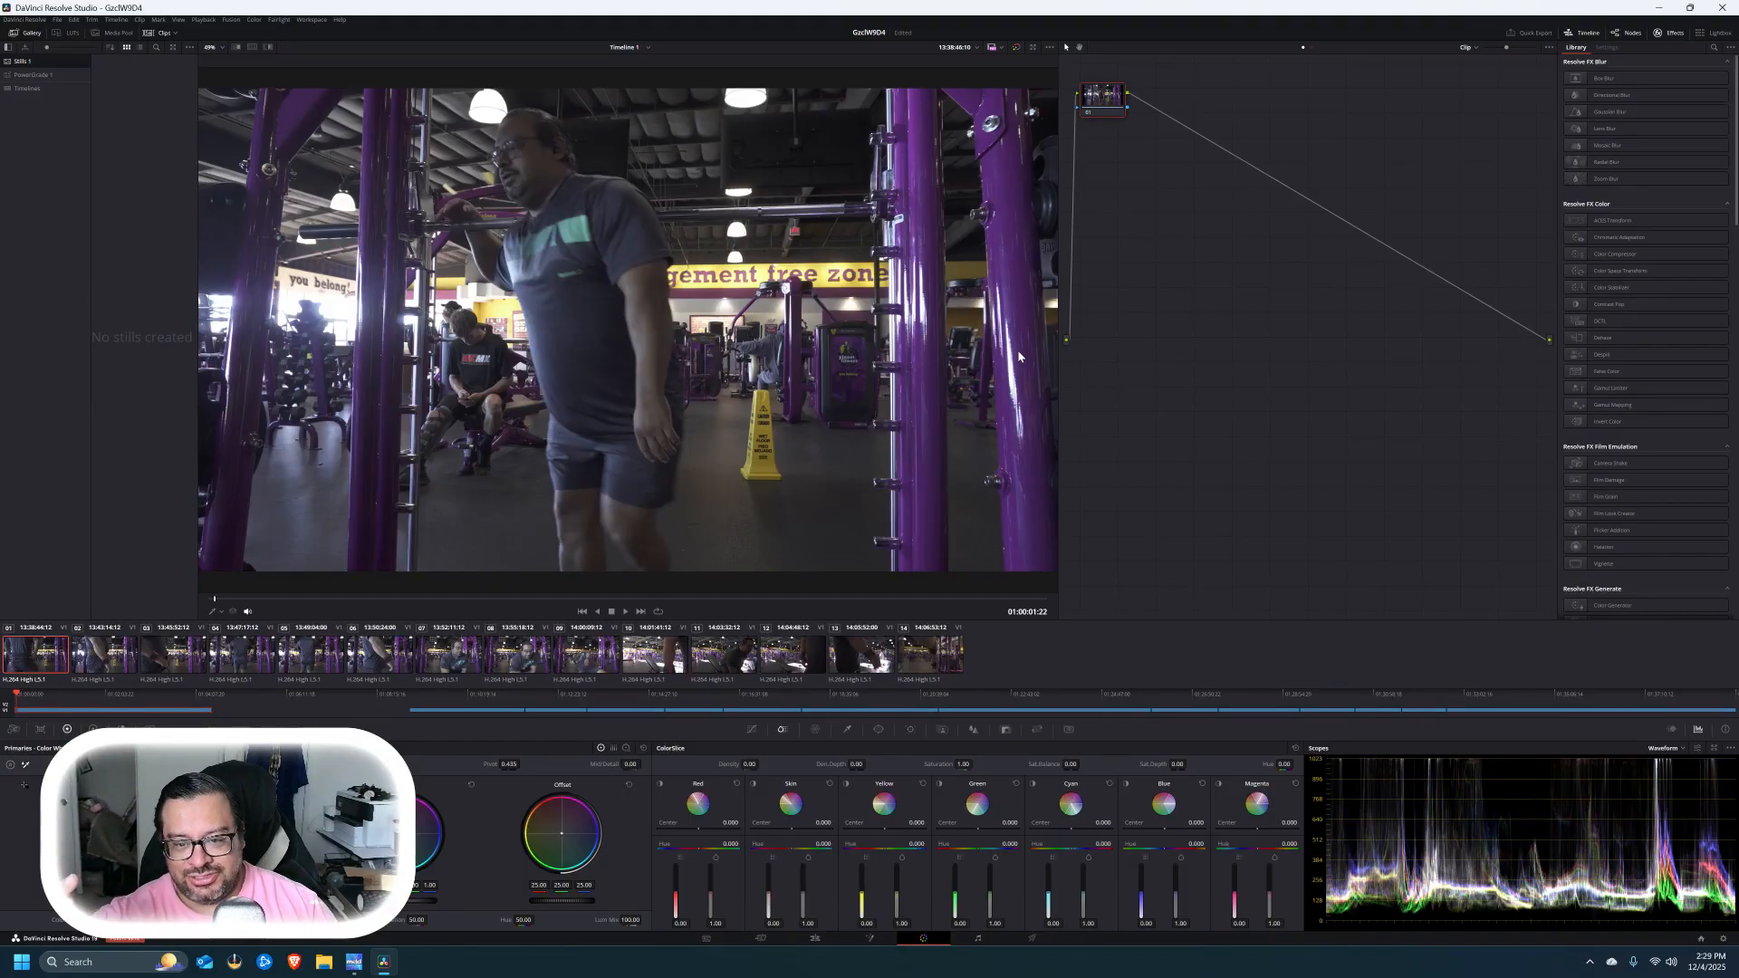
left_click_drag(1109, 107, 1141, 243)
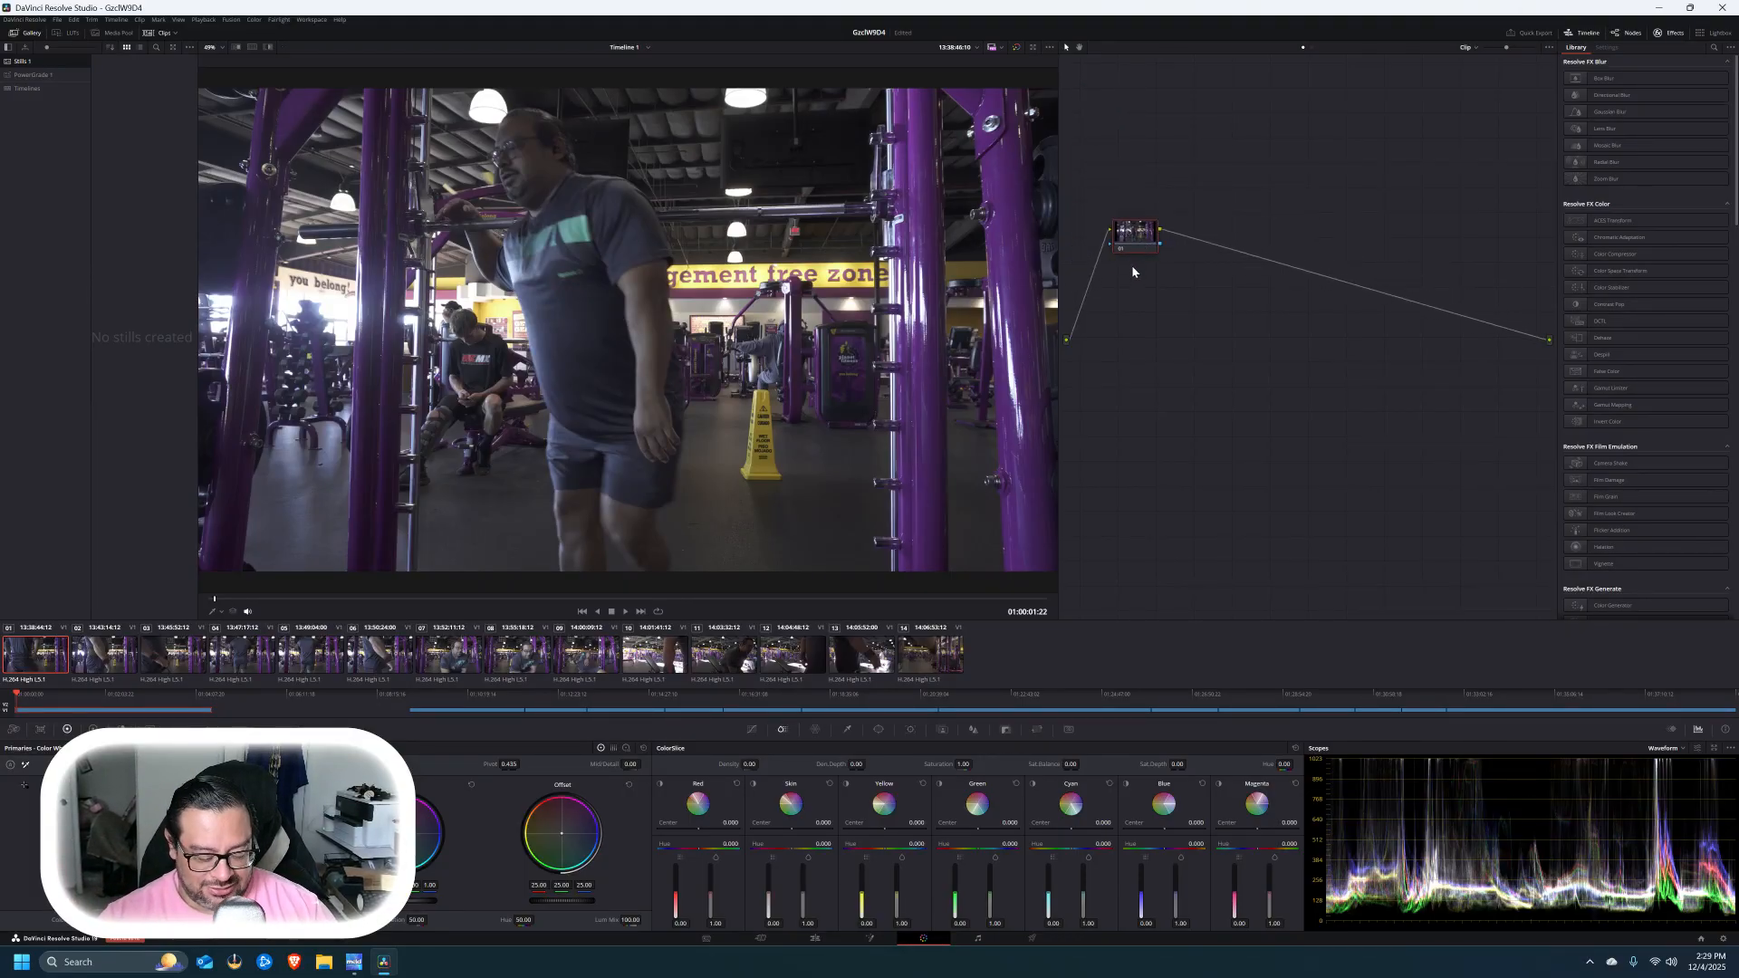
key("alt+s")
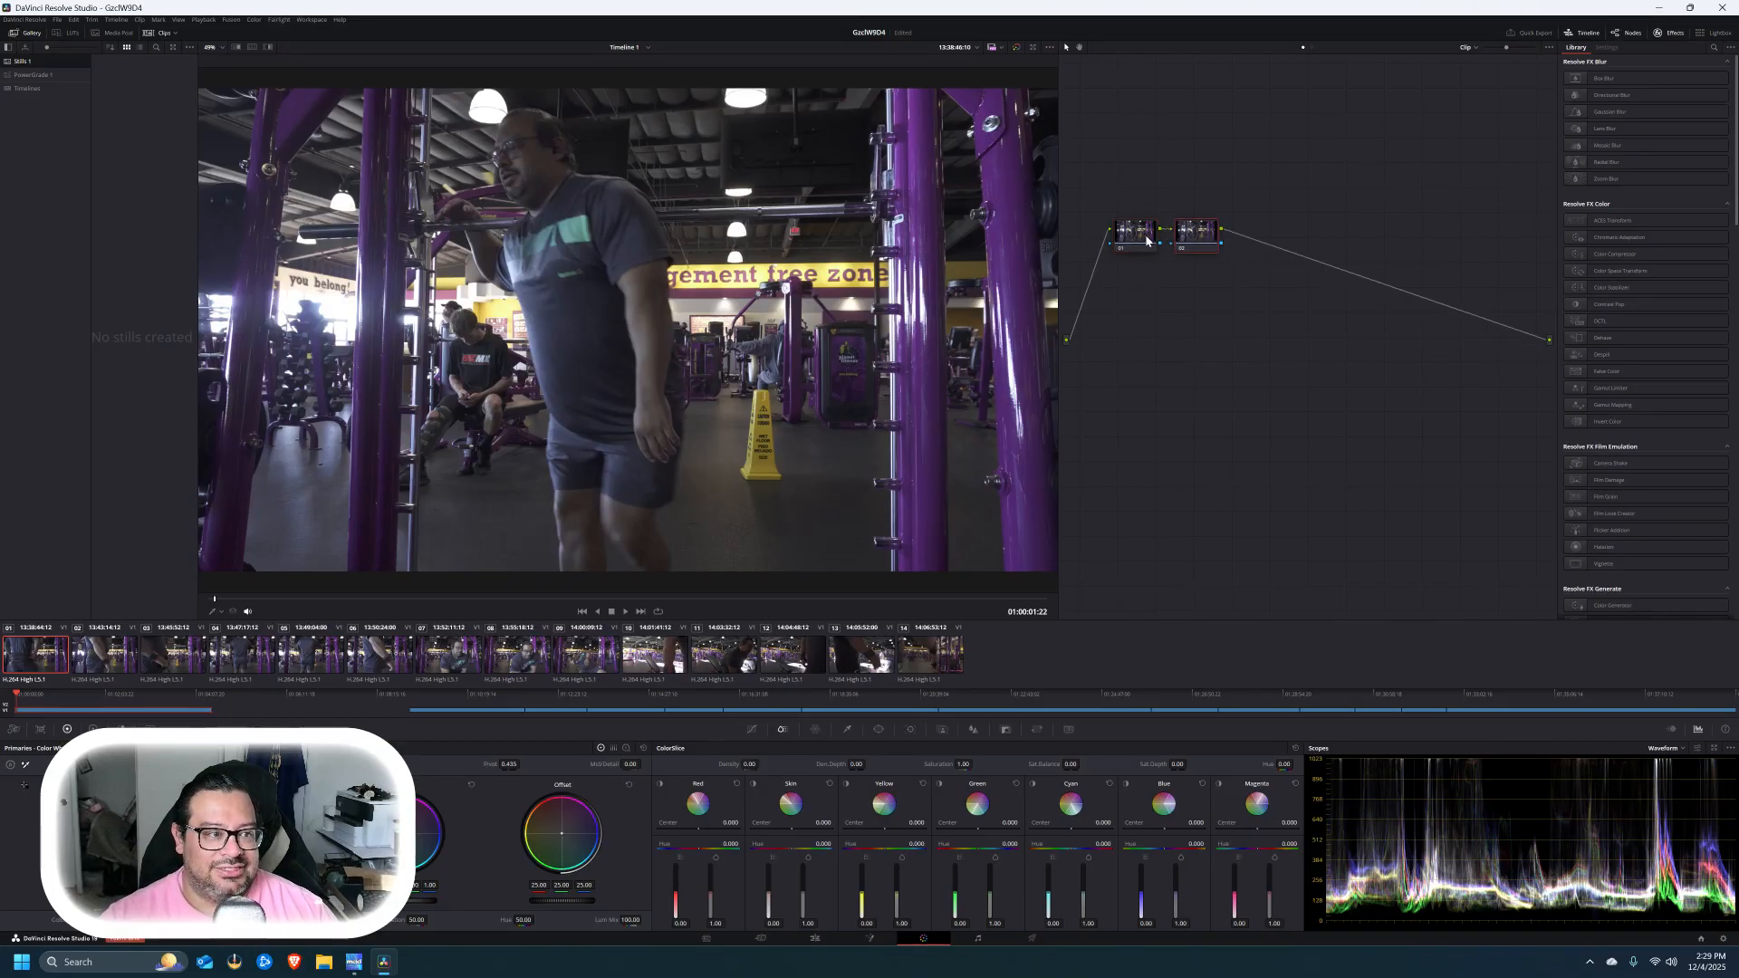
right_click(1196, 234)
mouse_move(1264, 276)
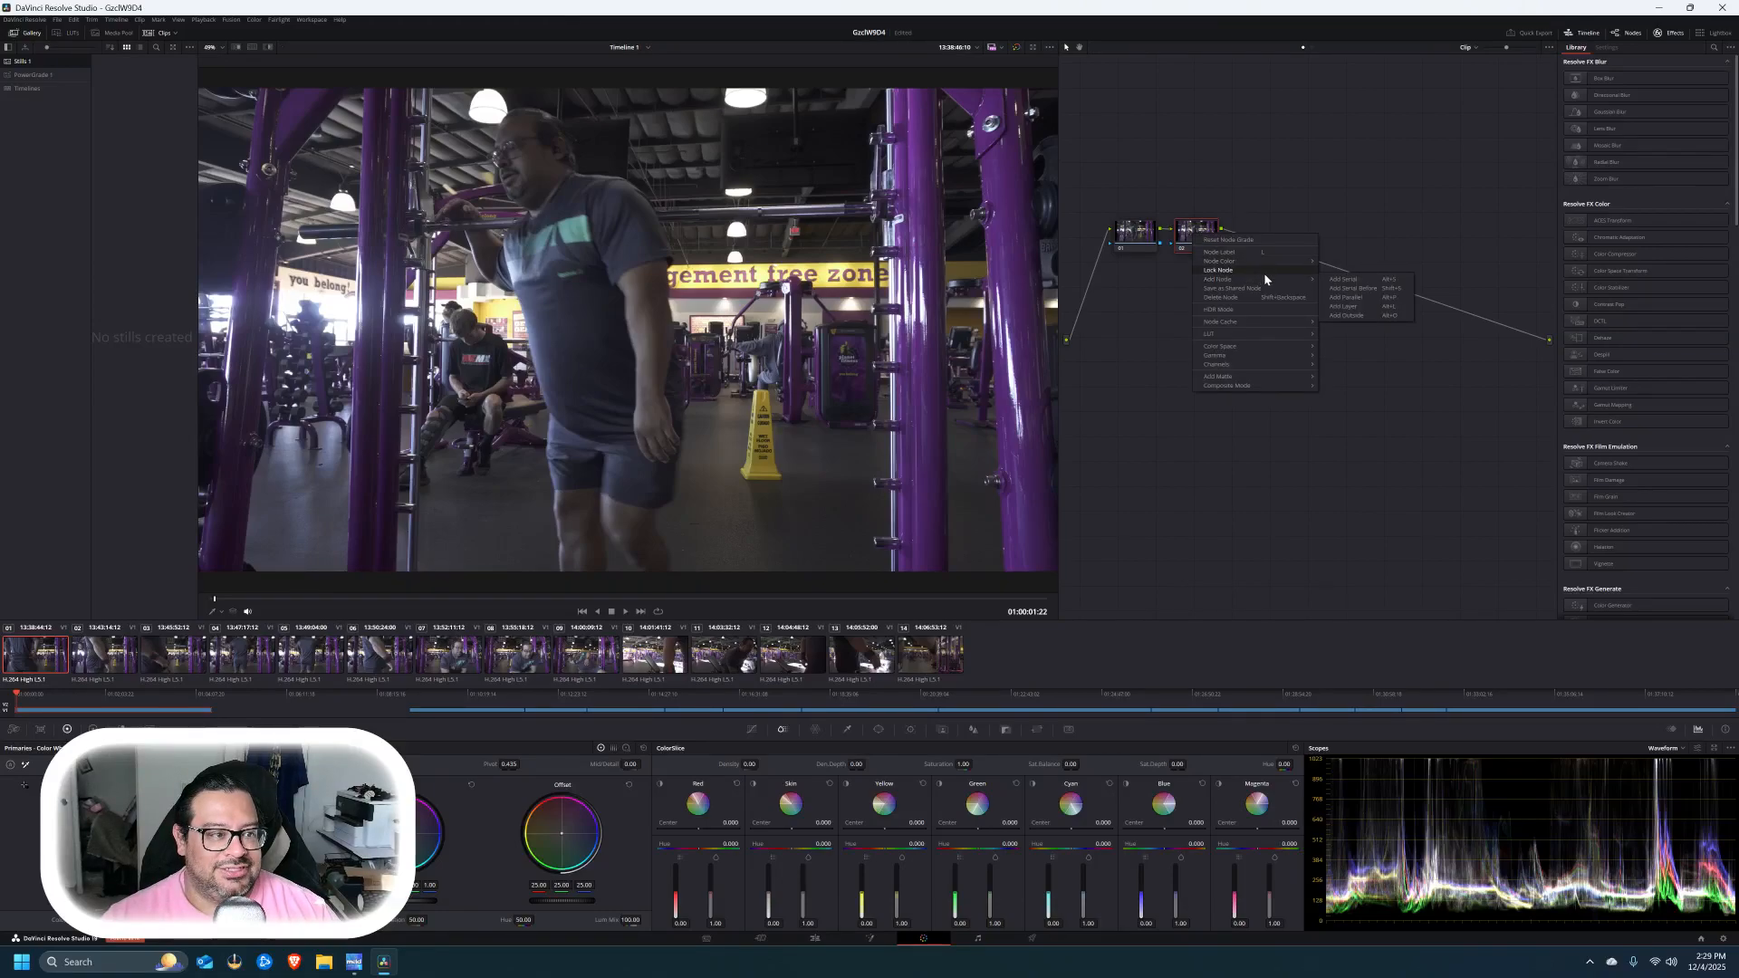
left_click(1375, 281)
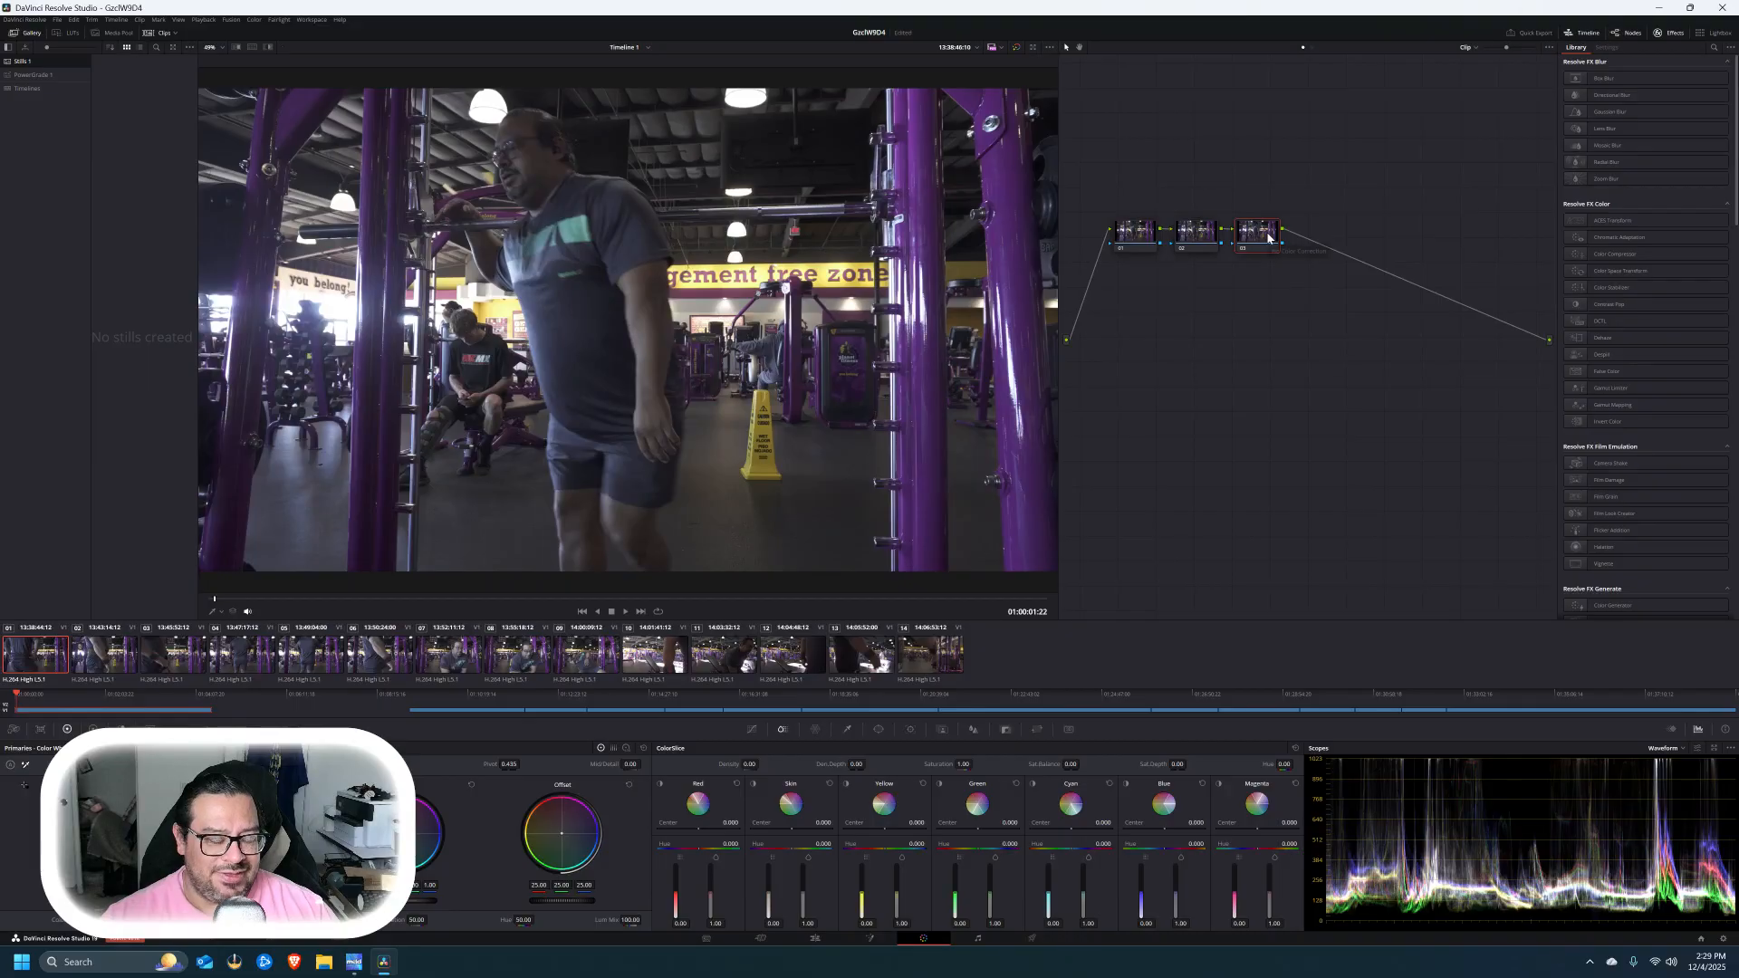
key("alt+s")
key("alt+s")
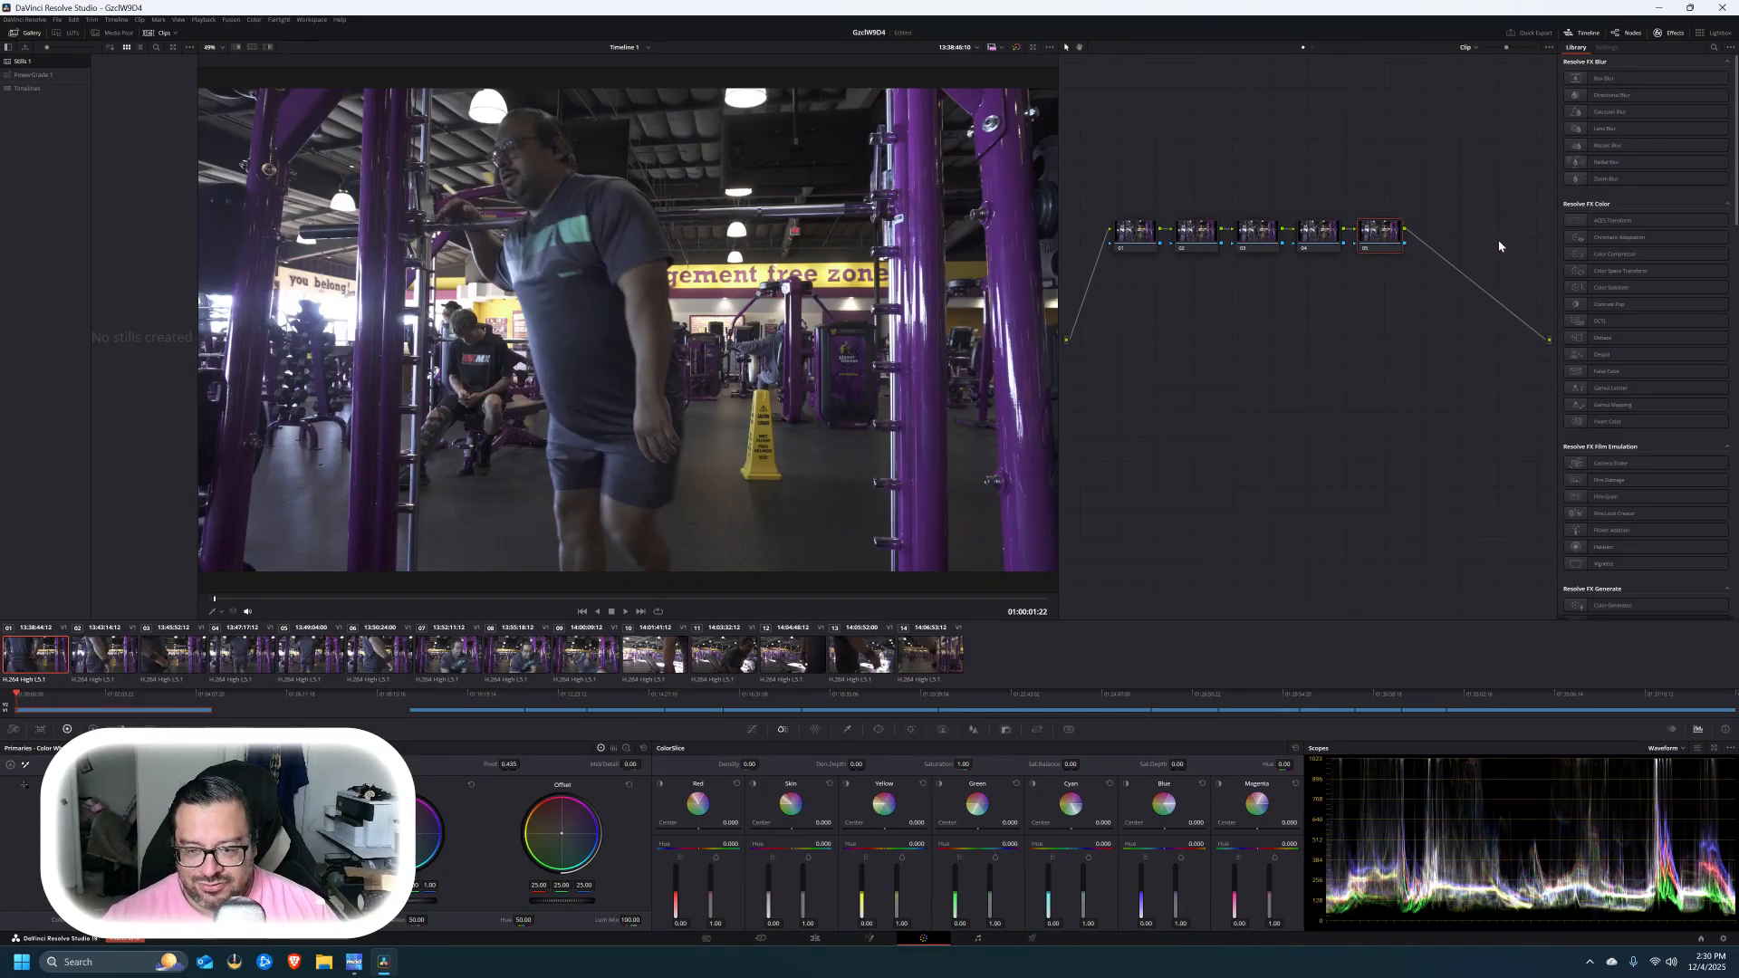
key("alt+s")
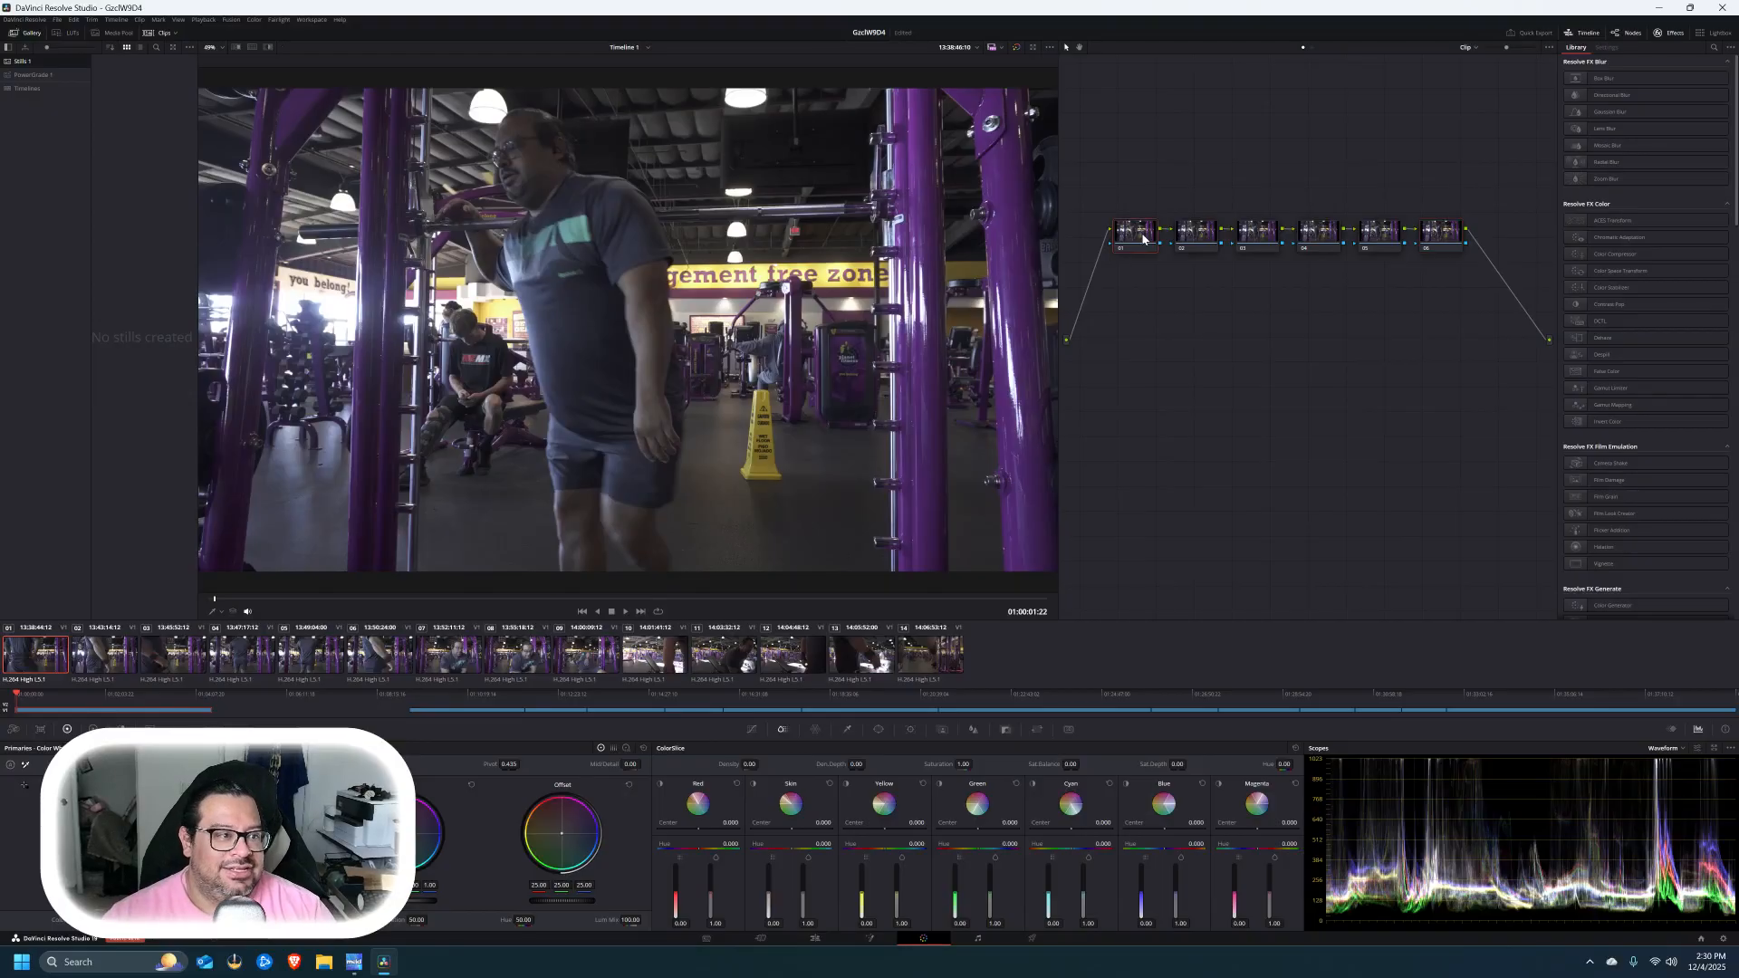
- Label the second, third and fourth nodes of the chain, naming the fourth one "ba"
right_click(1197, 232)
left_click(1219, 265)
right_click(1254, 241)
left_click(1305, 273)
right_click(1315, 235)
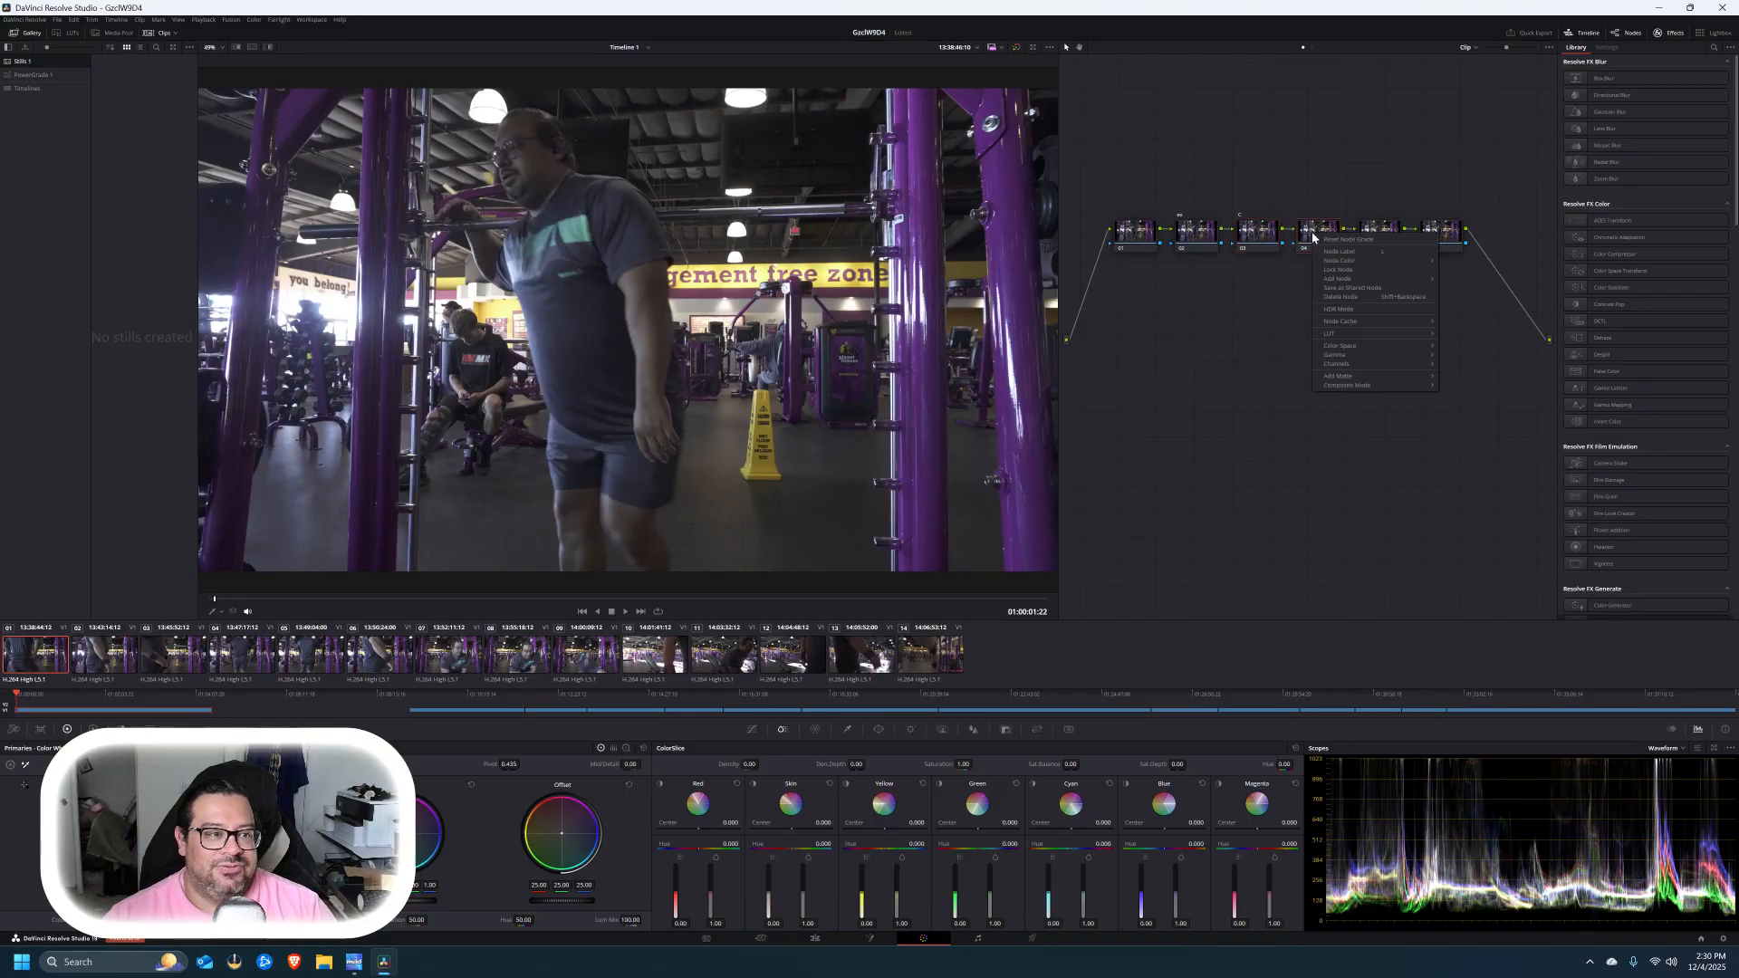
left_click(1349, 252)
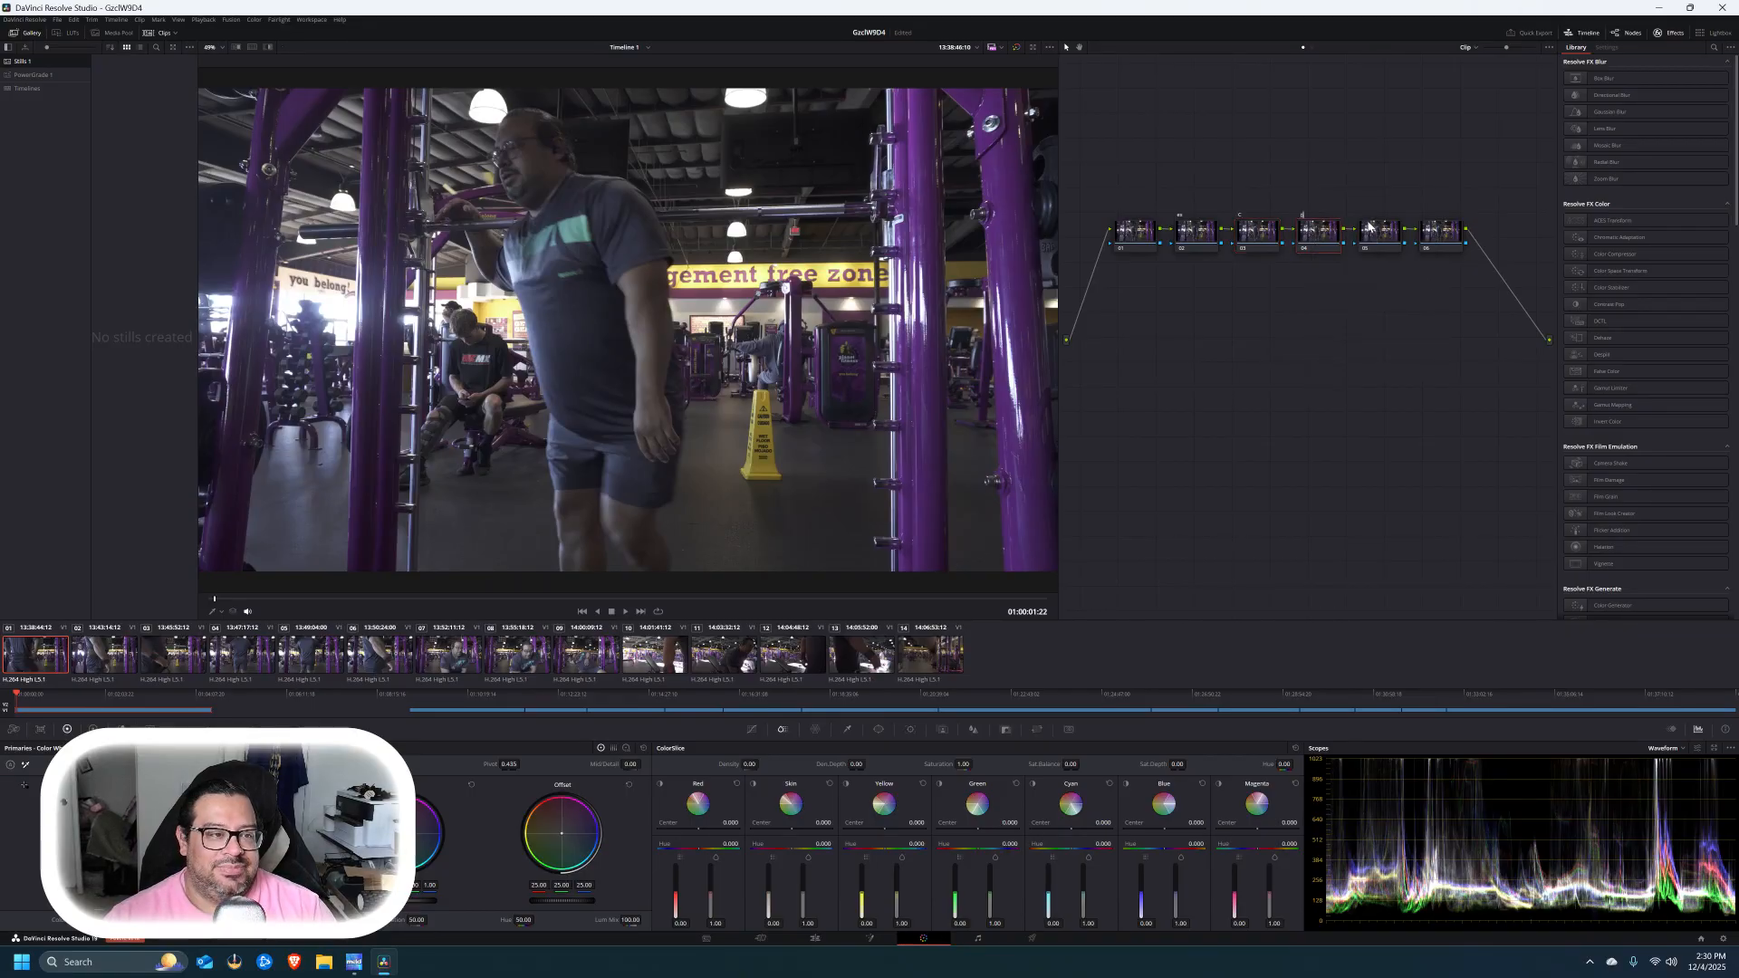
type("ba")
- Label the fifth node "sat" and the sixth node "Film look"
right_click(1372, 237)
left_click(1404, 255)
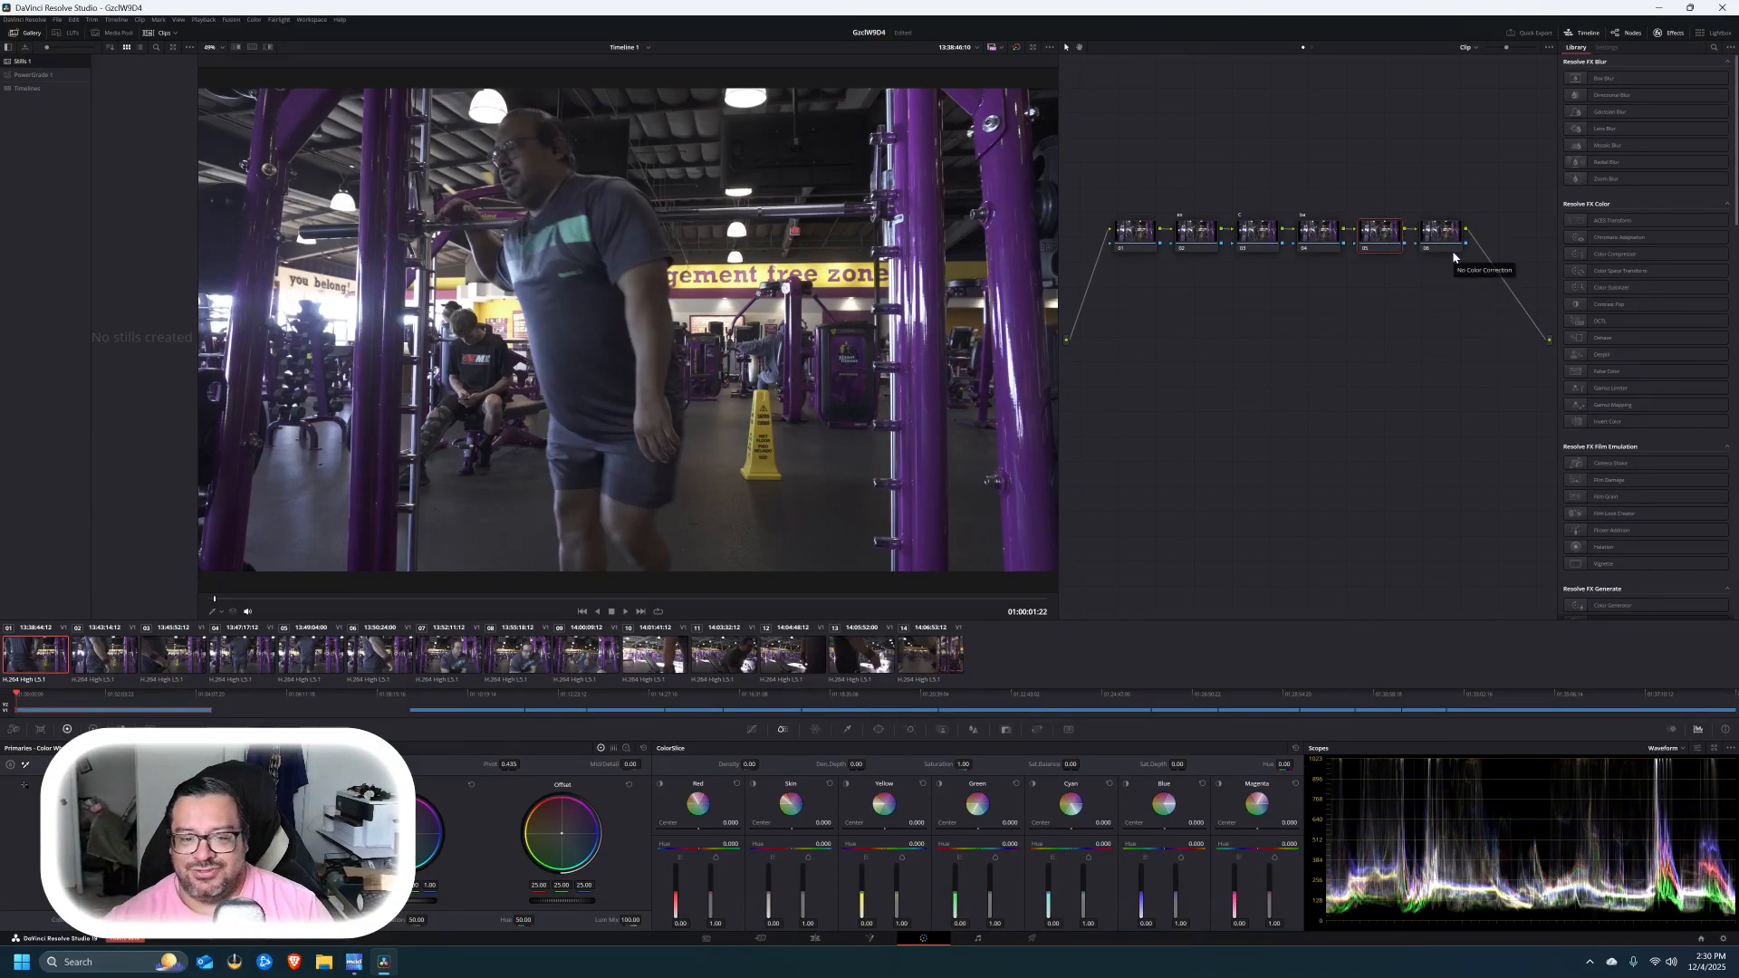
type("sat")
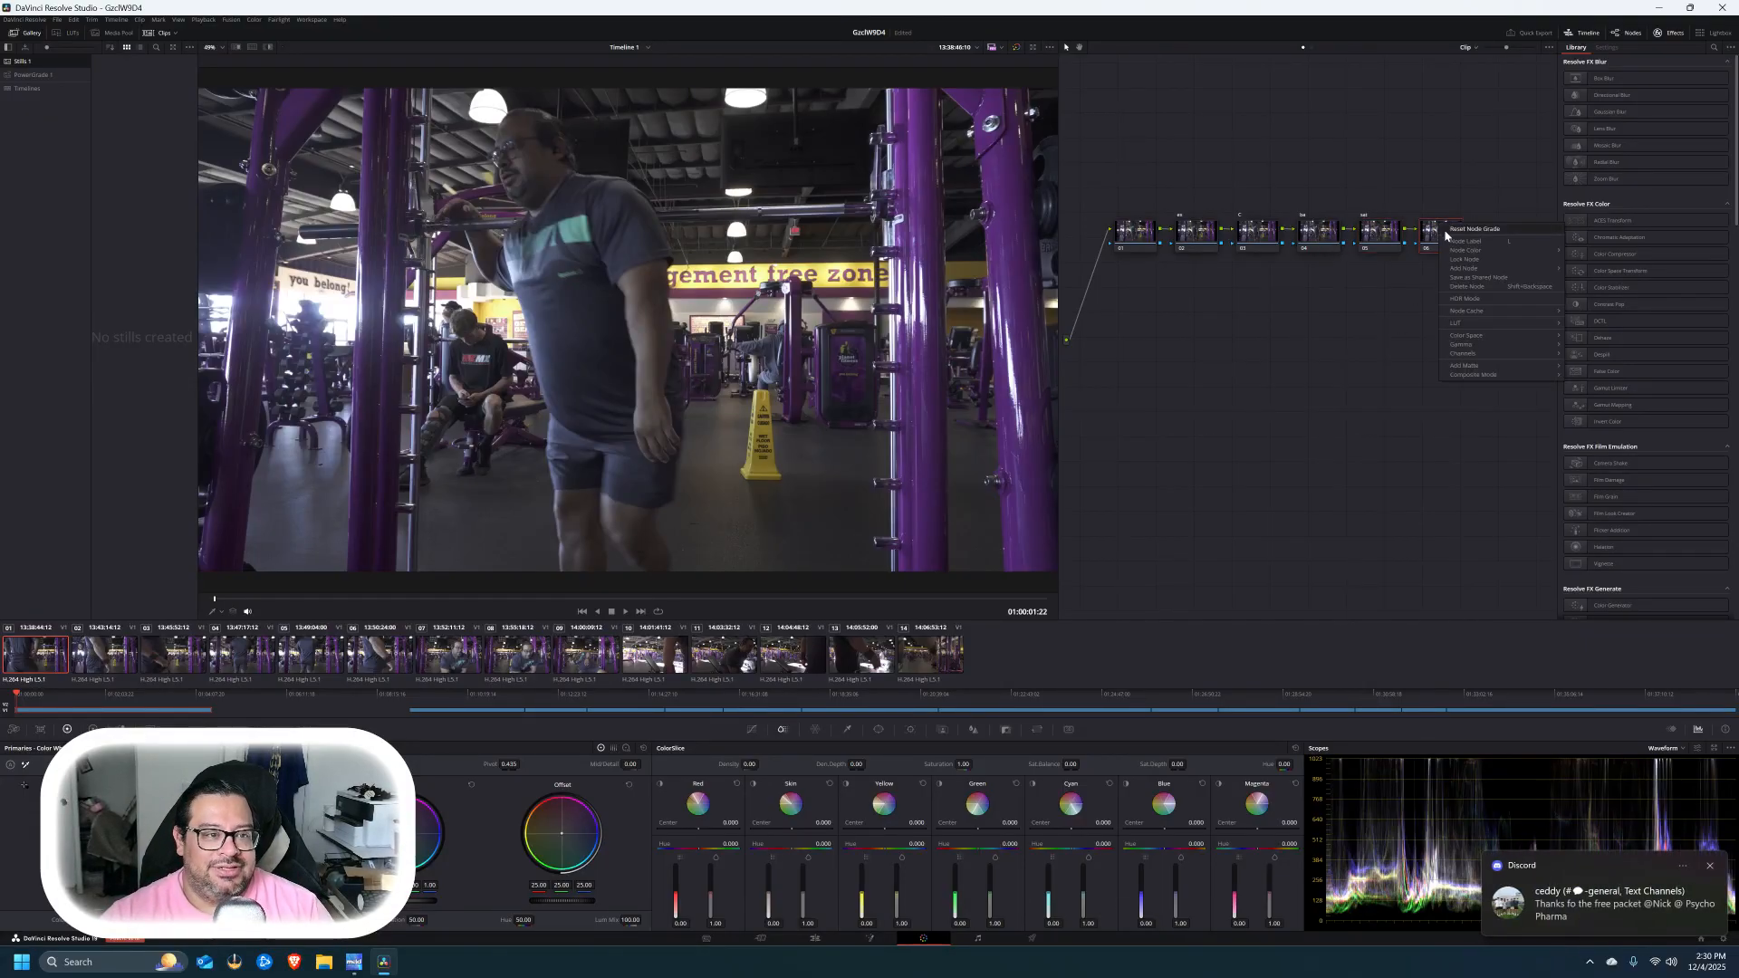
type("Film look")
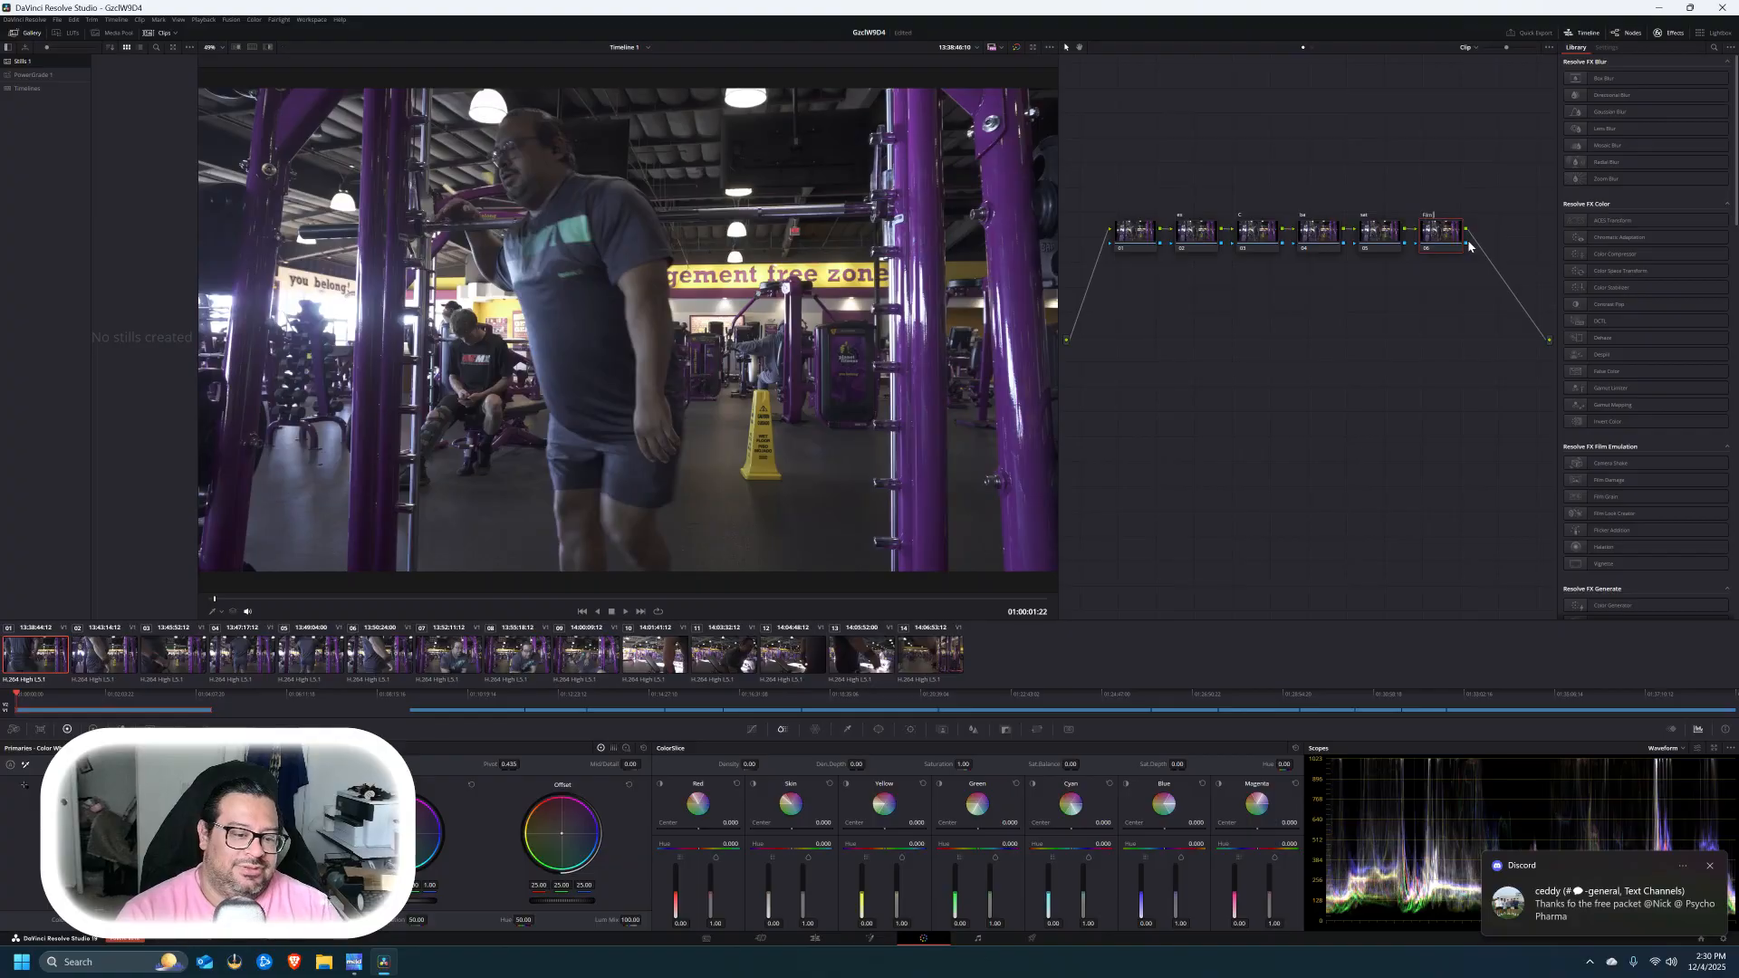
- Select the first node and search the effects library for "color"
left_click(1124, 243)
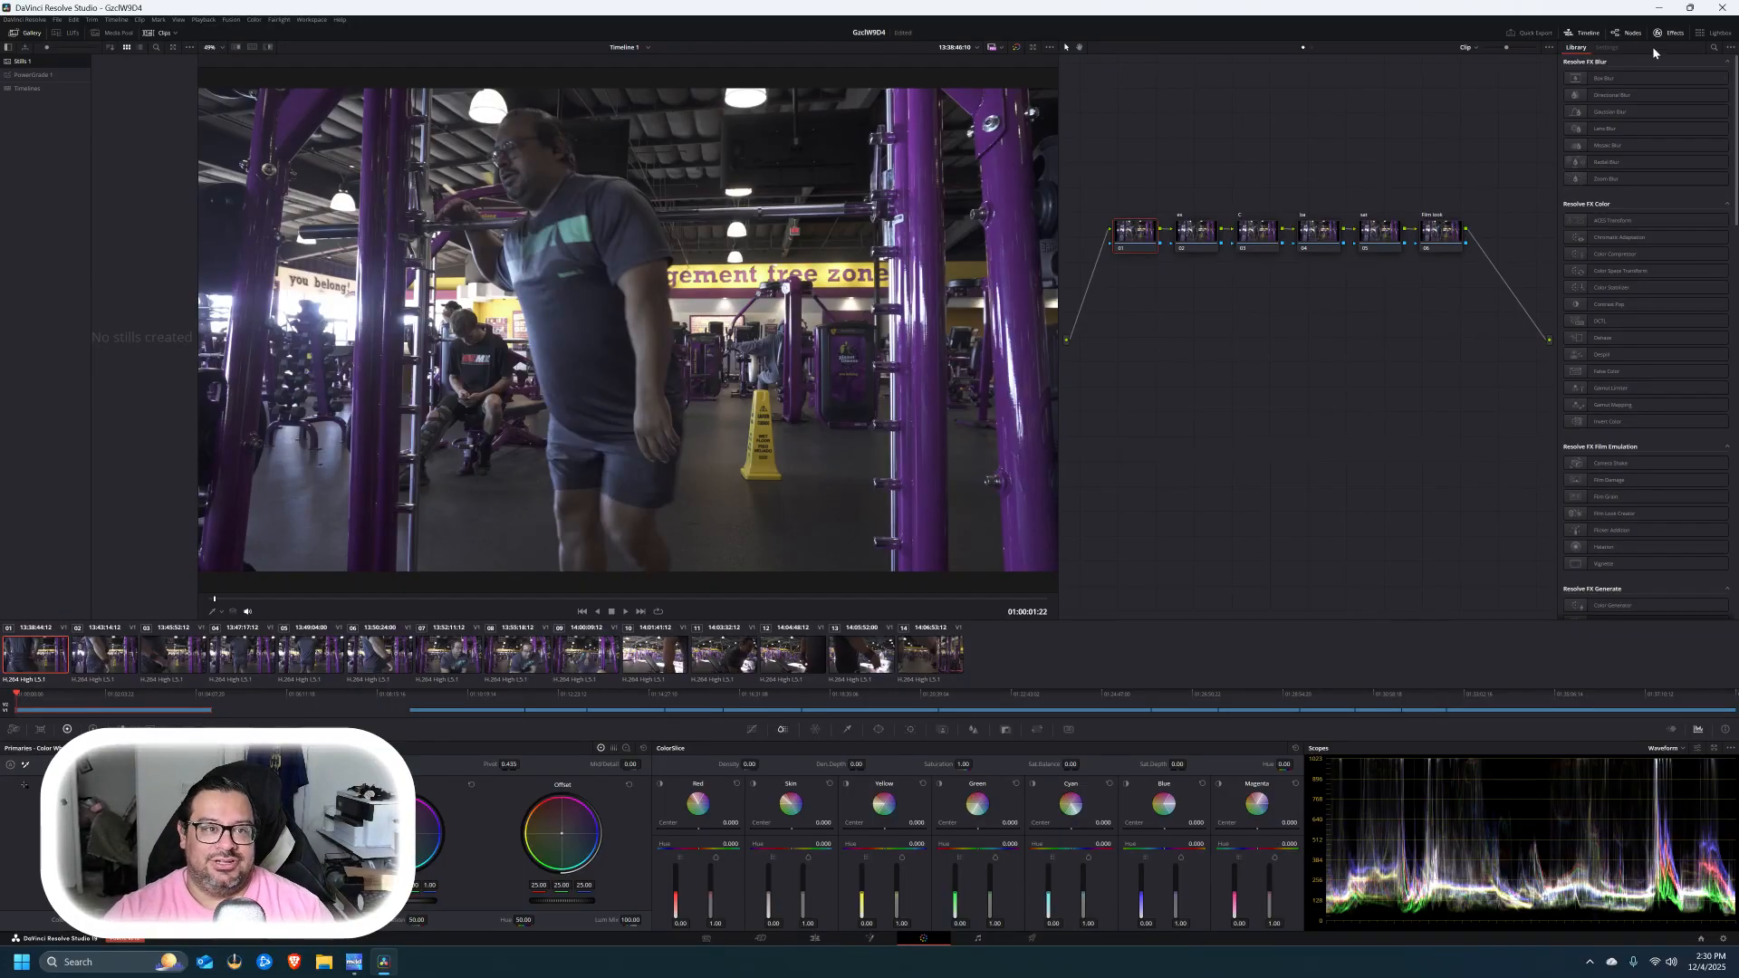
left_click(1714, 48)
type("color")
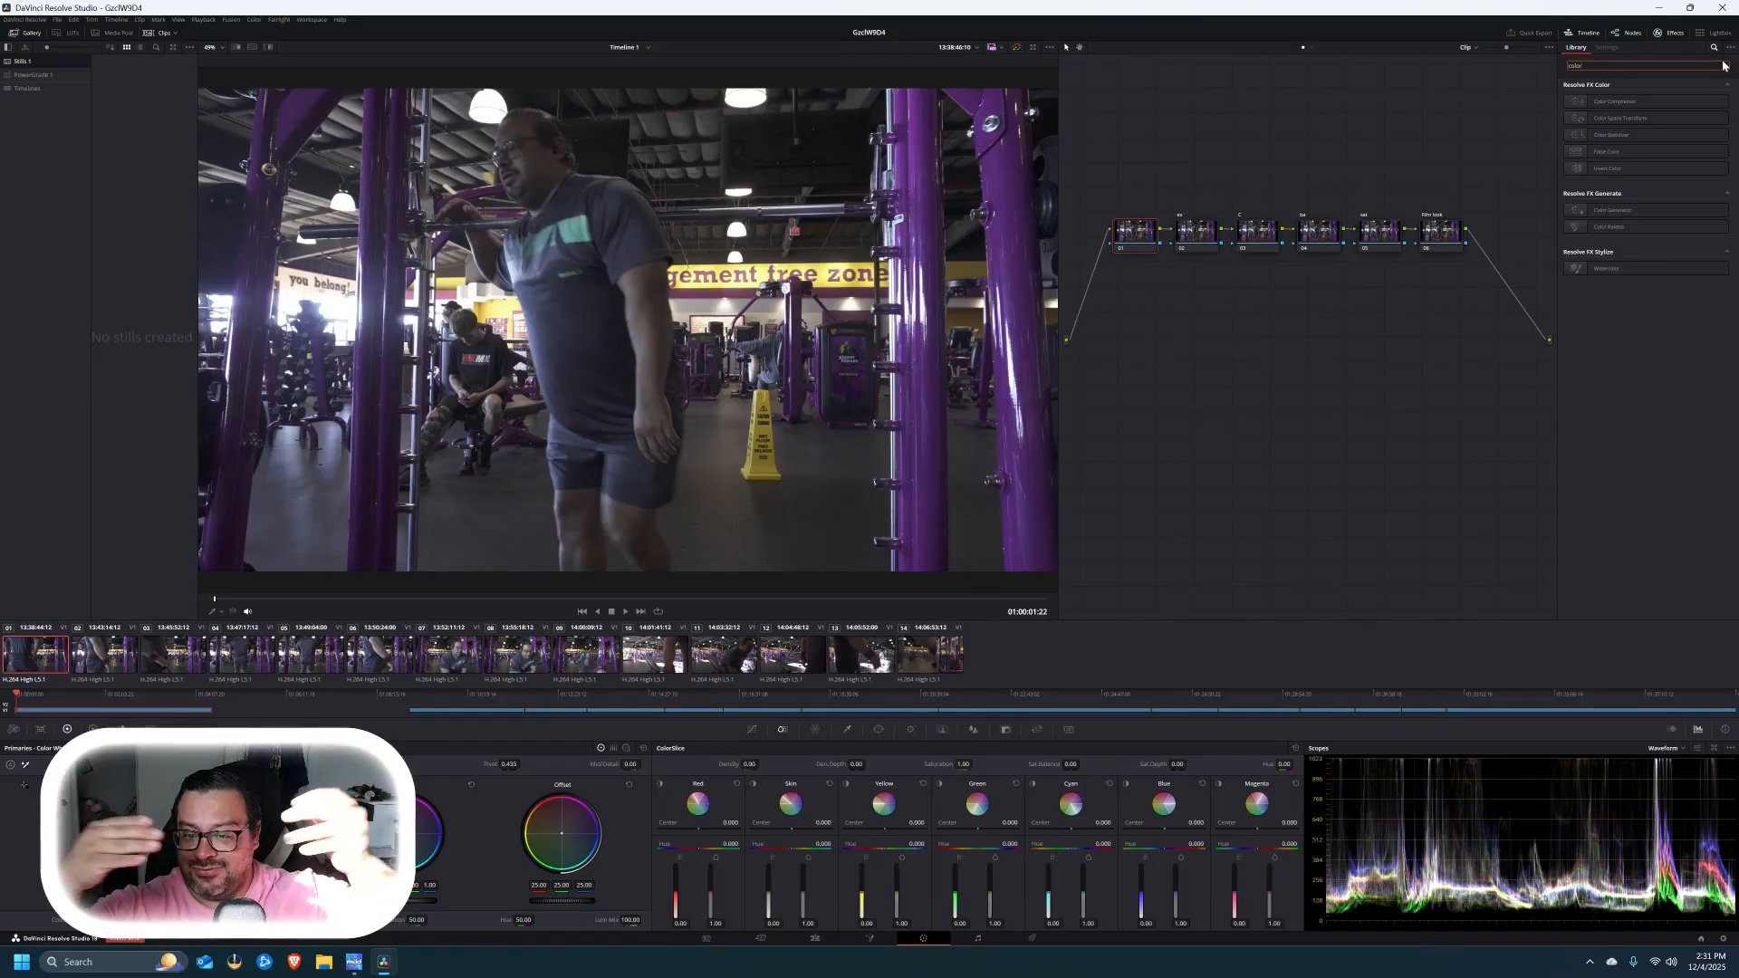
left_click(1224, 390)
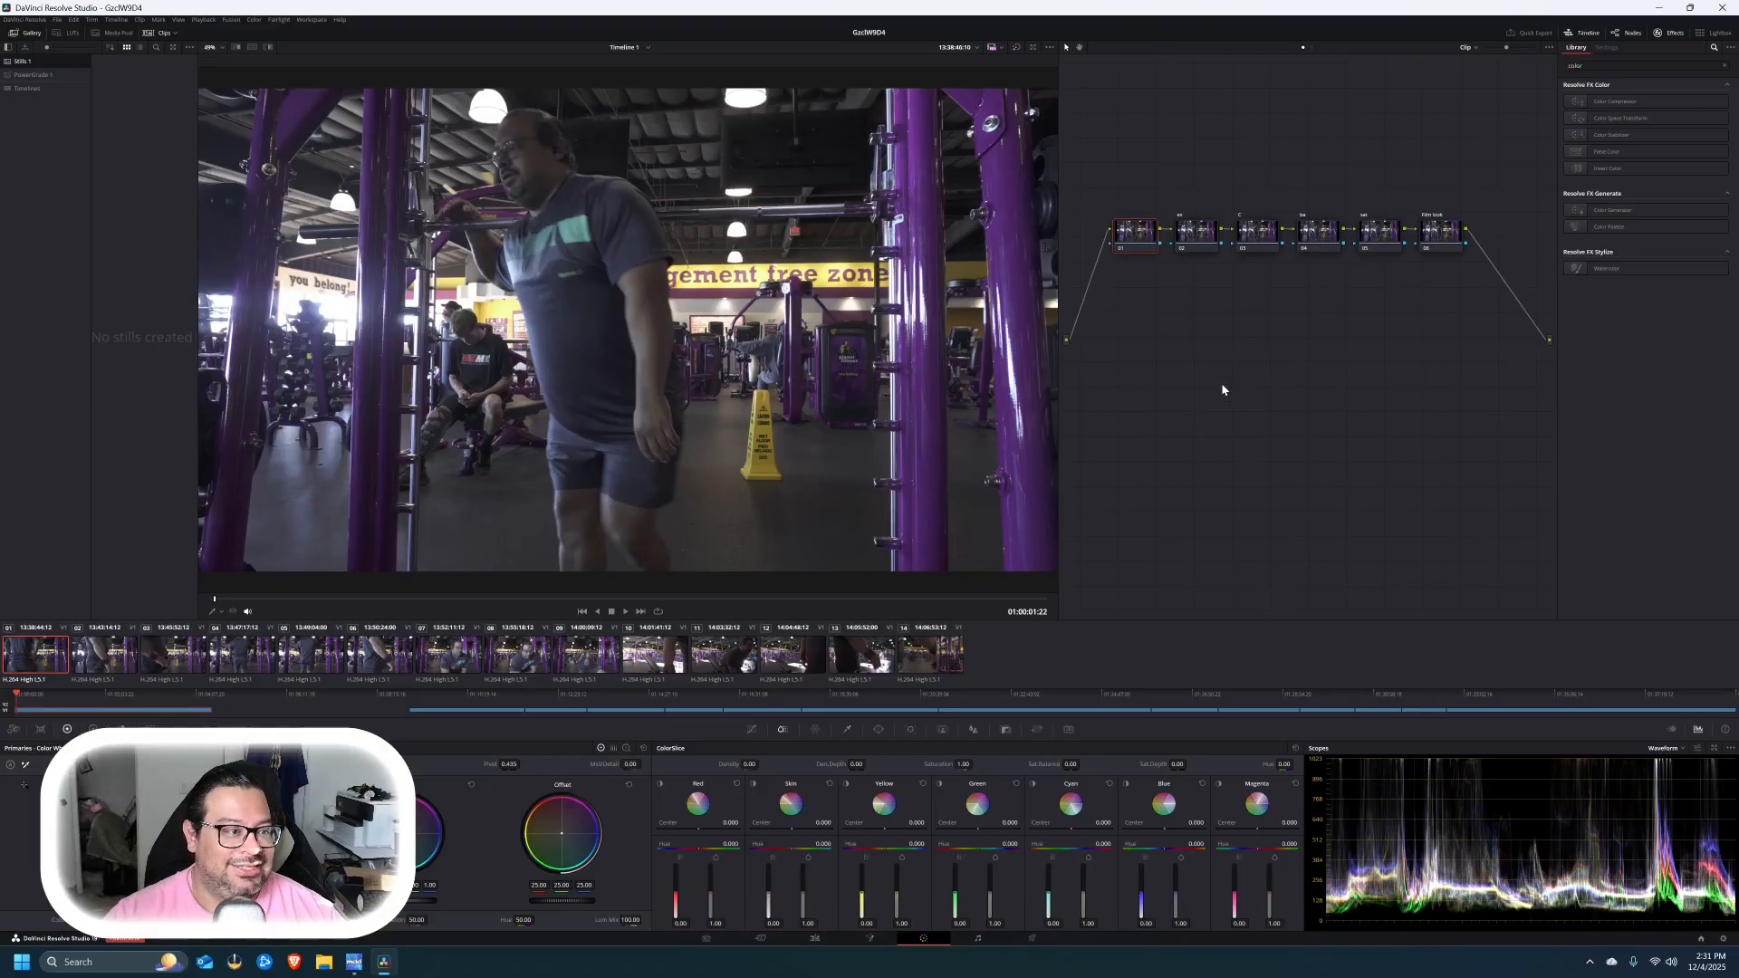
- On the second node, set the Global wheel's exposure to 0.07 in the High Dynamic Range color wheels
left_click(1196, 233)
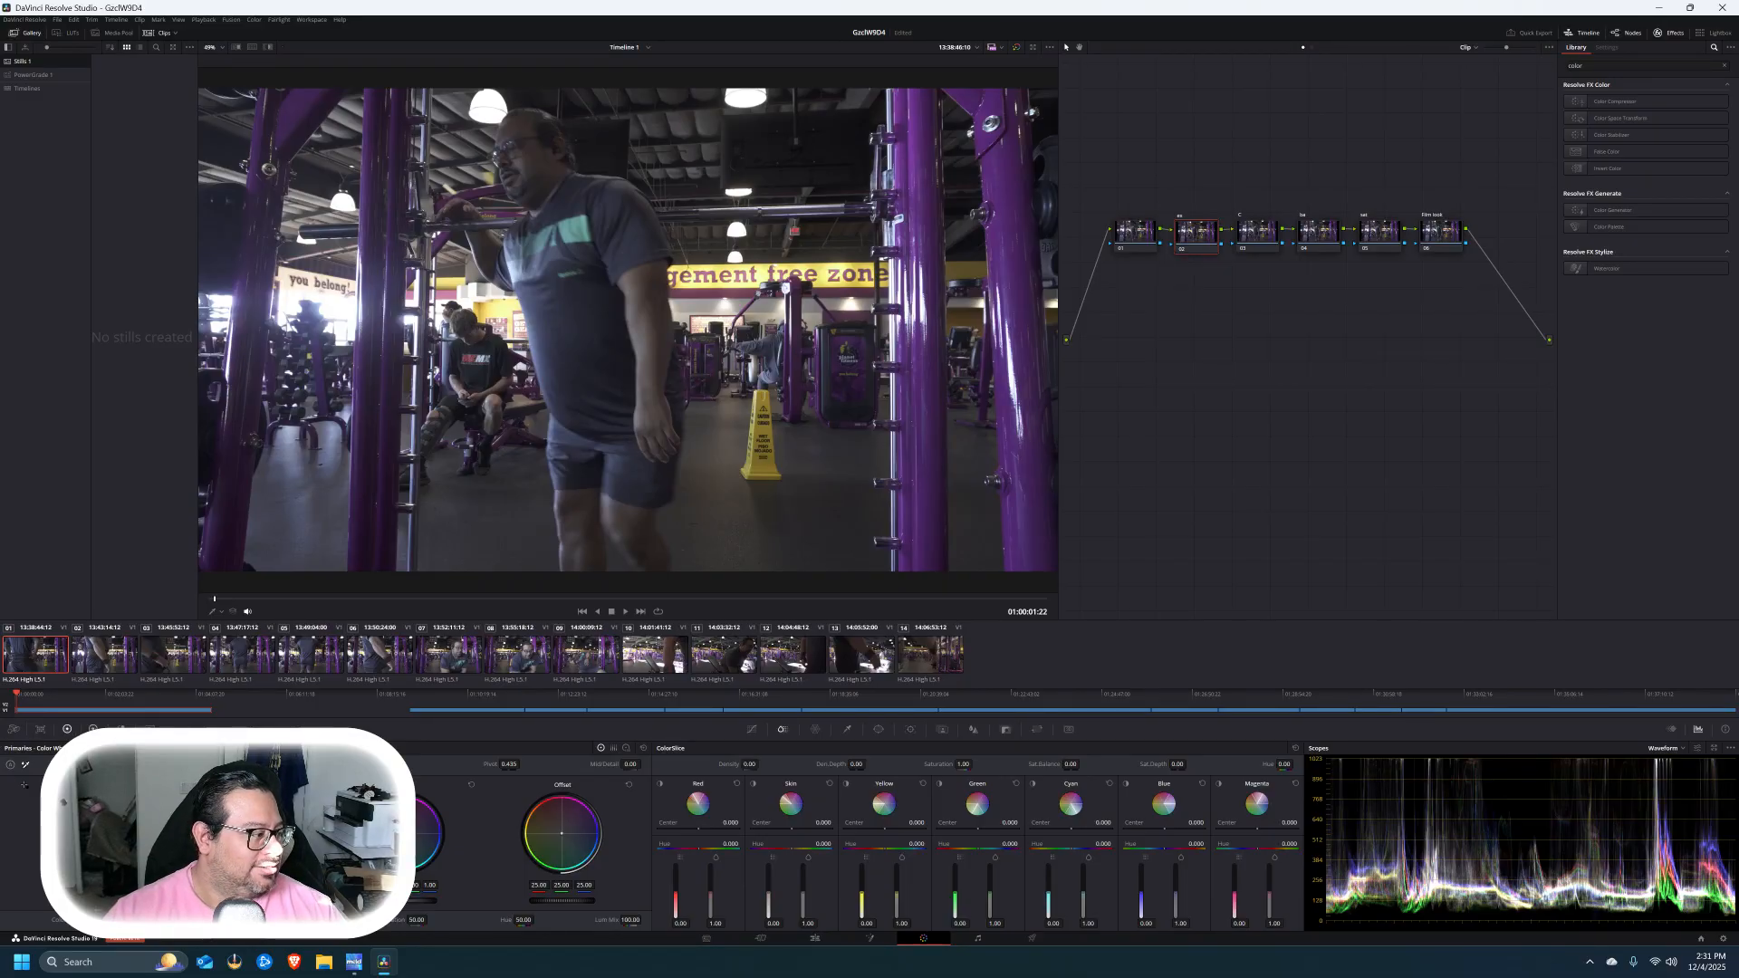
left_click(93, 729)
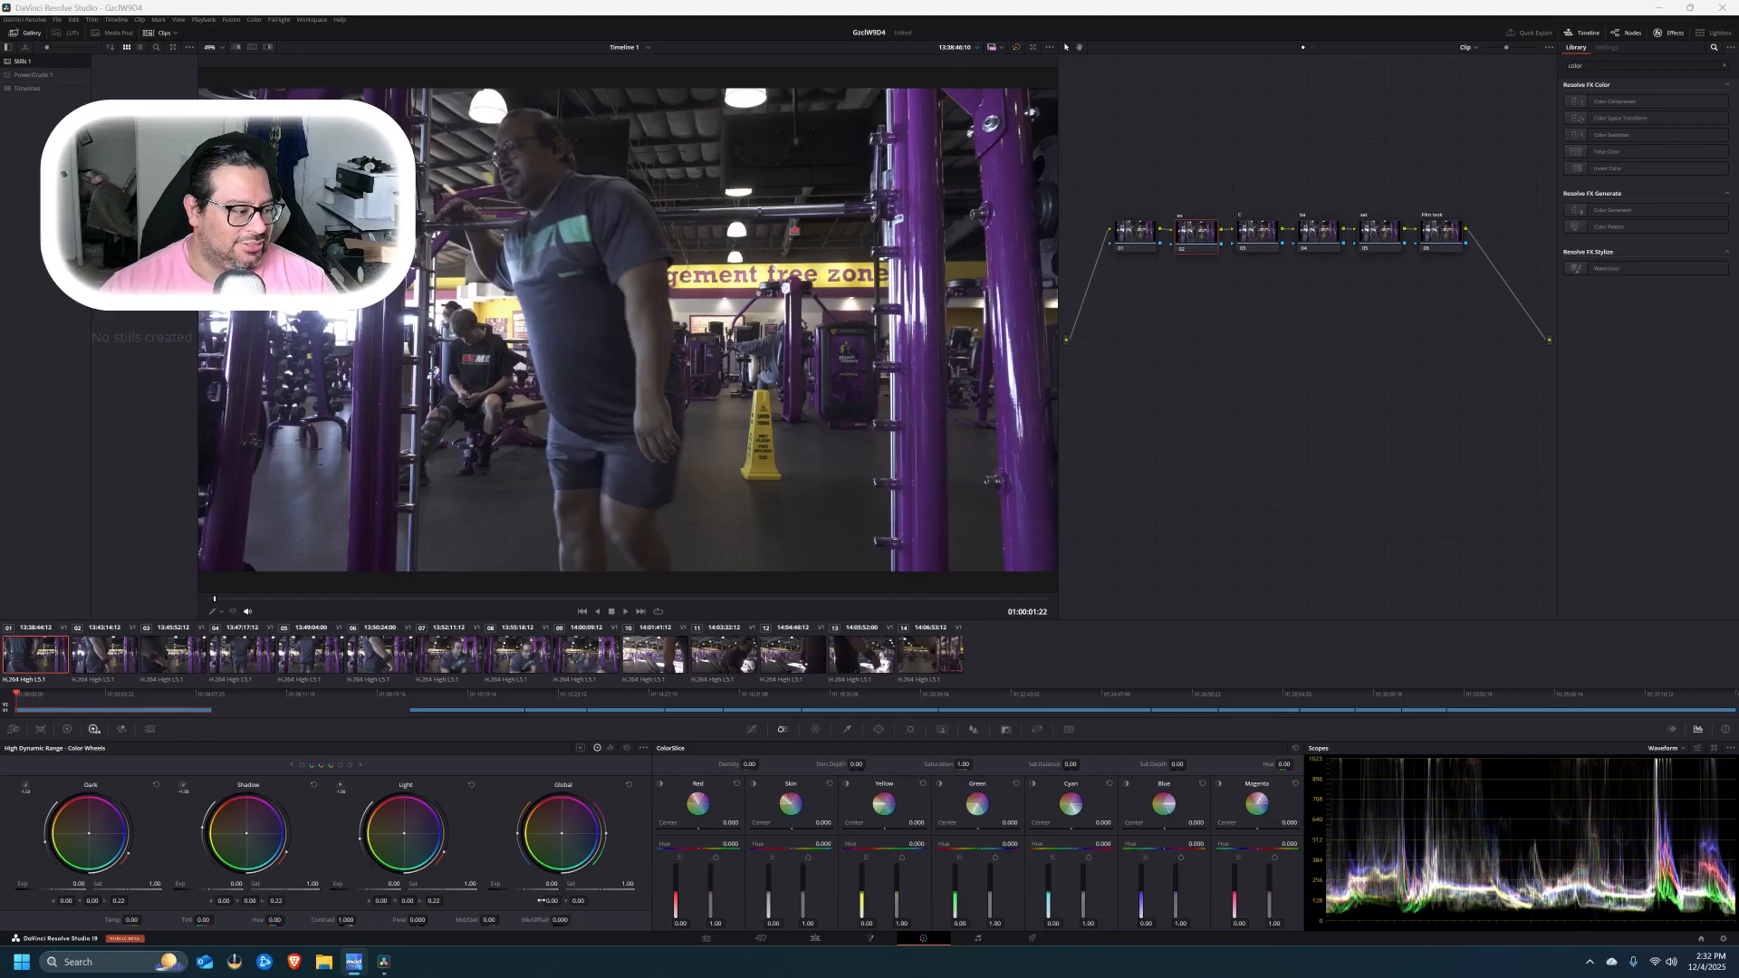
left_click(528, 892)
left_click_drag(551, 884, 507, 884)
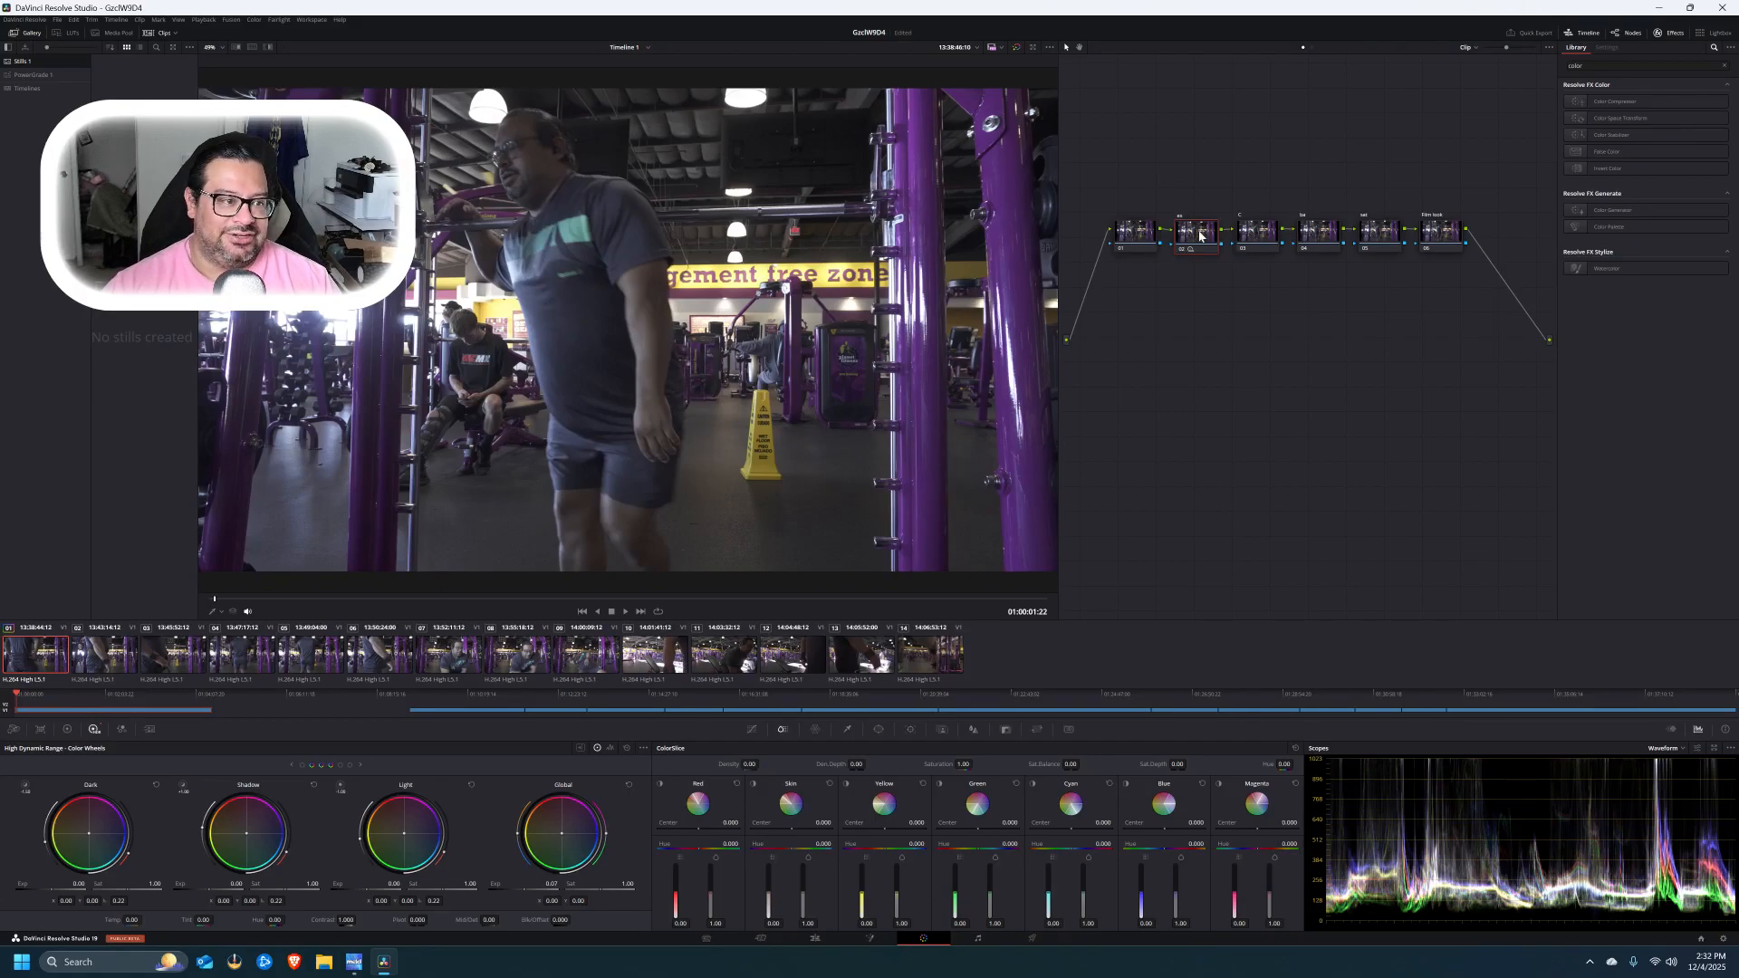
- On the third node, set the pivot to 0.336 in the primaries color wheels
left_click(1254, 235)
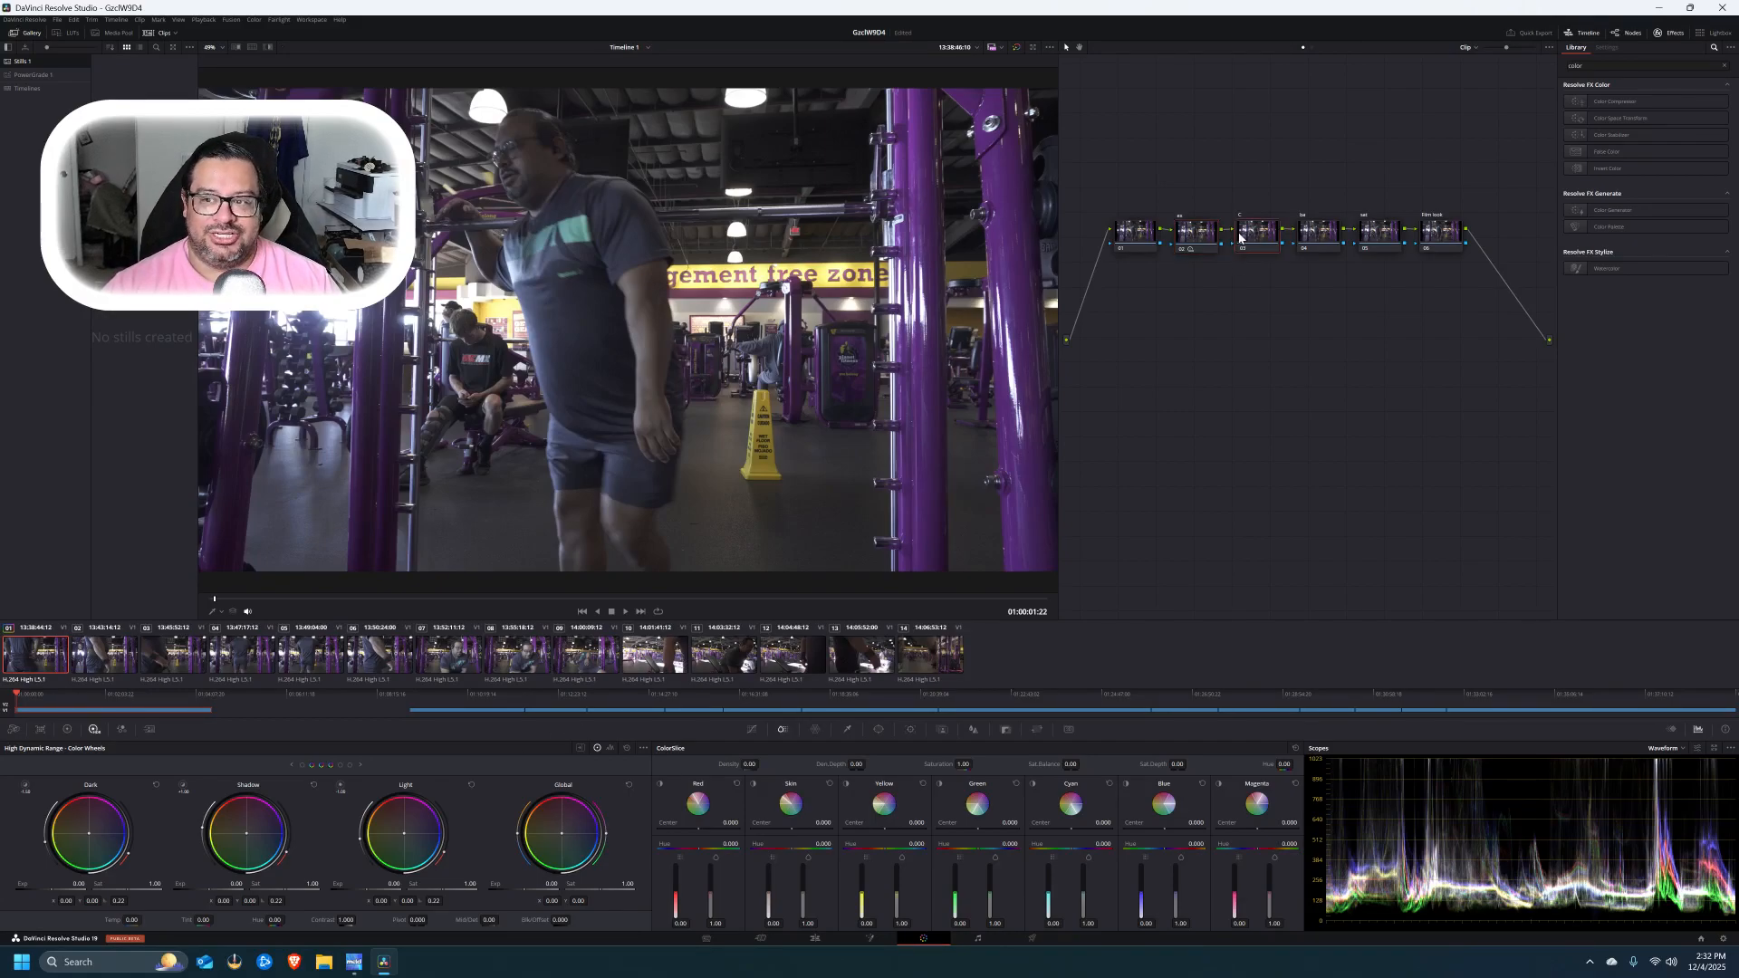
left_click(66, 731)
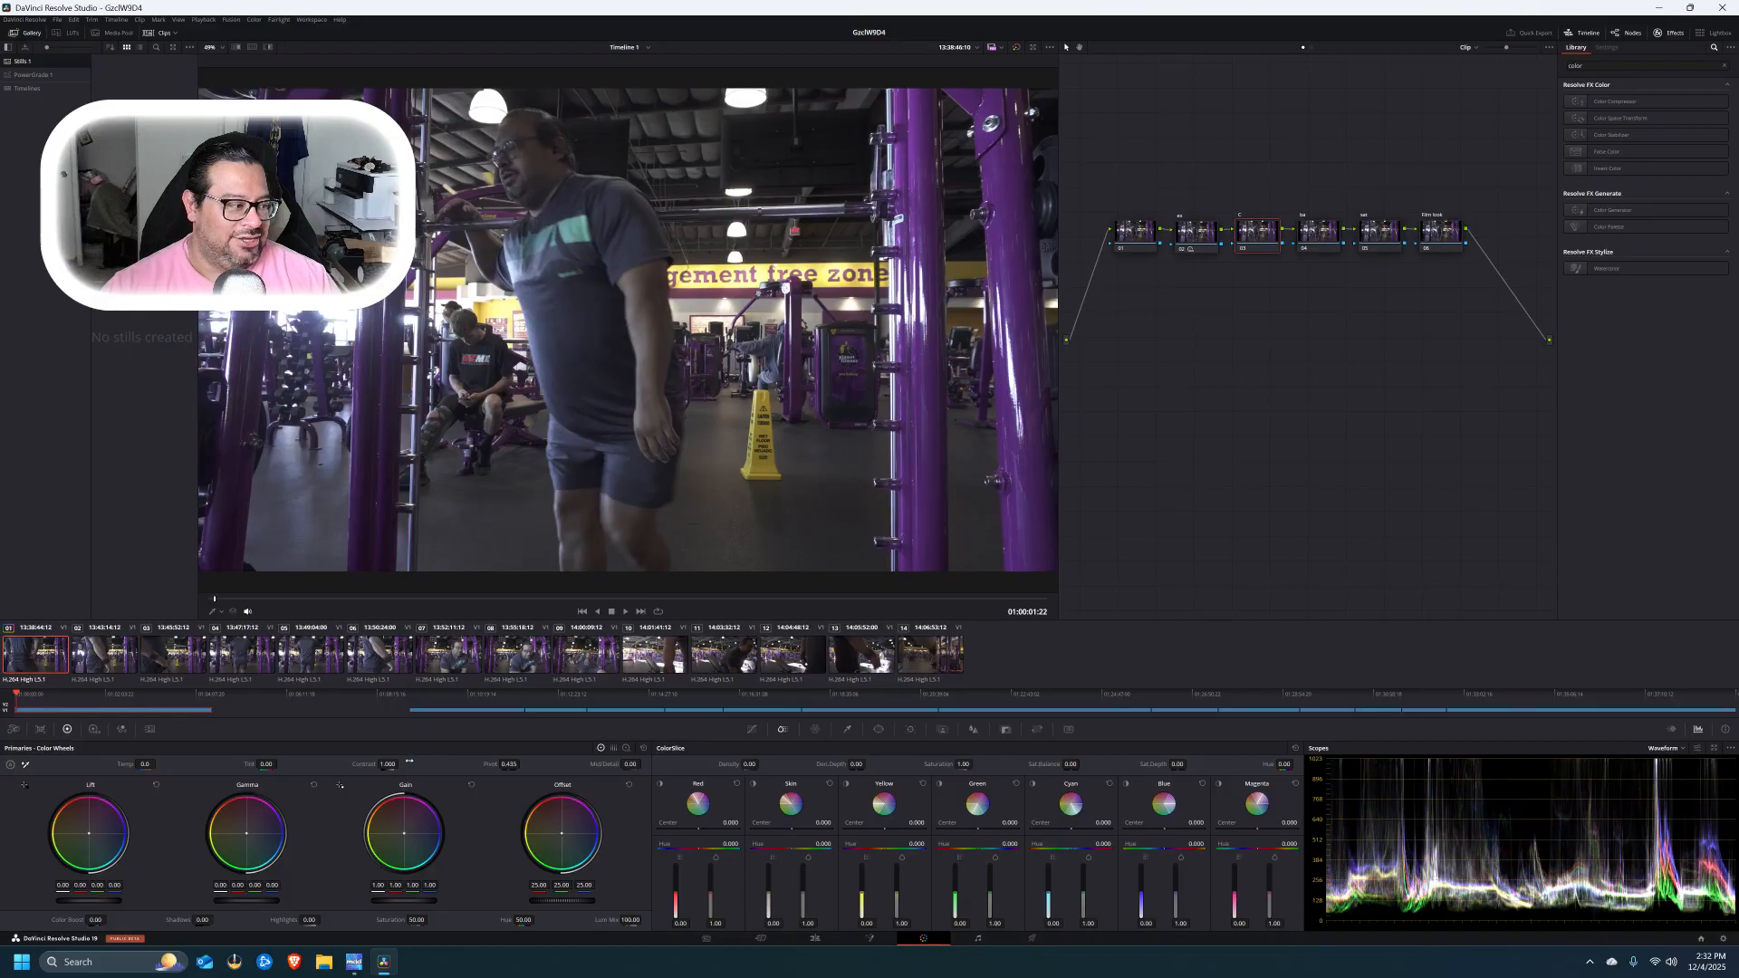
double_click(512, 763)
type("0.336")
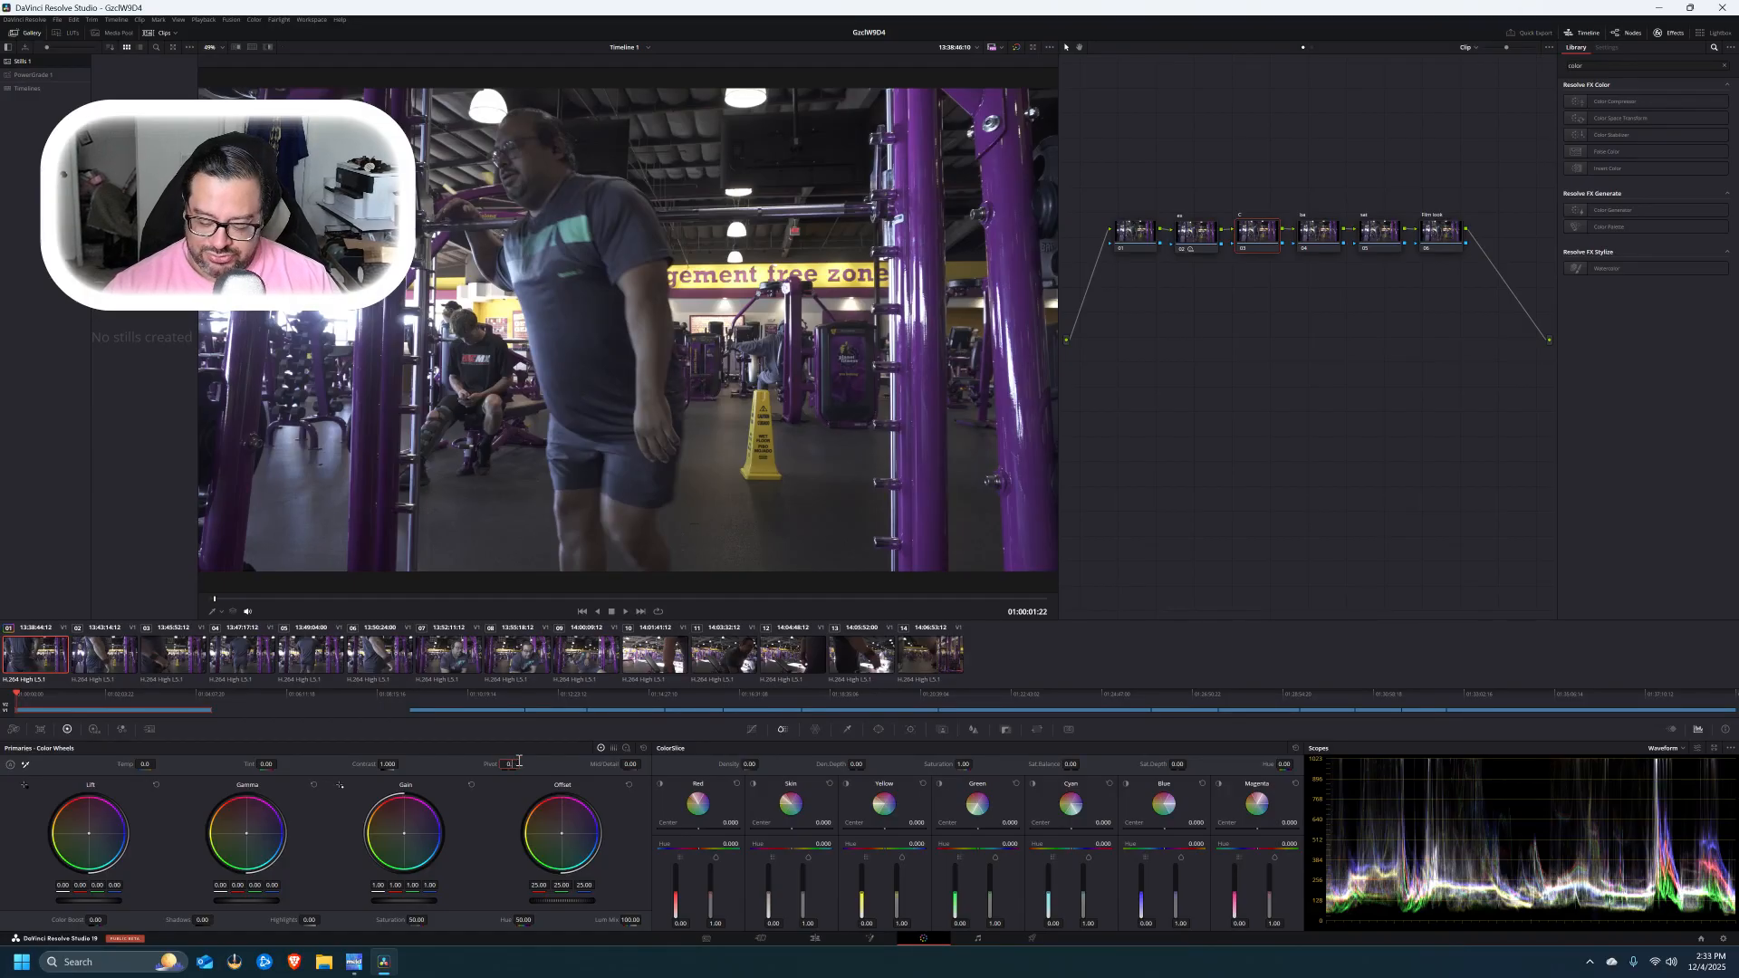
key("Return")
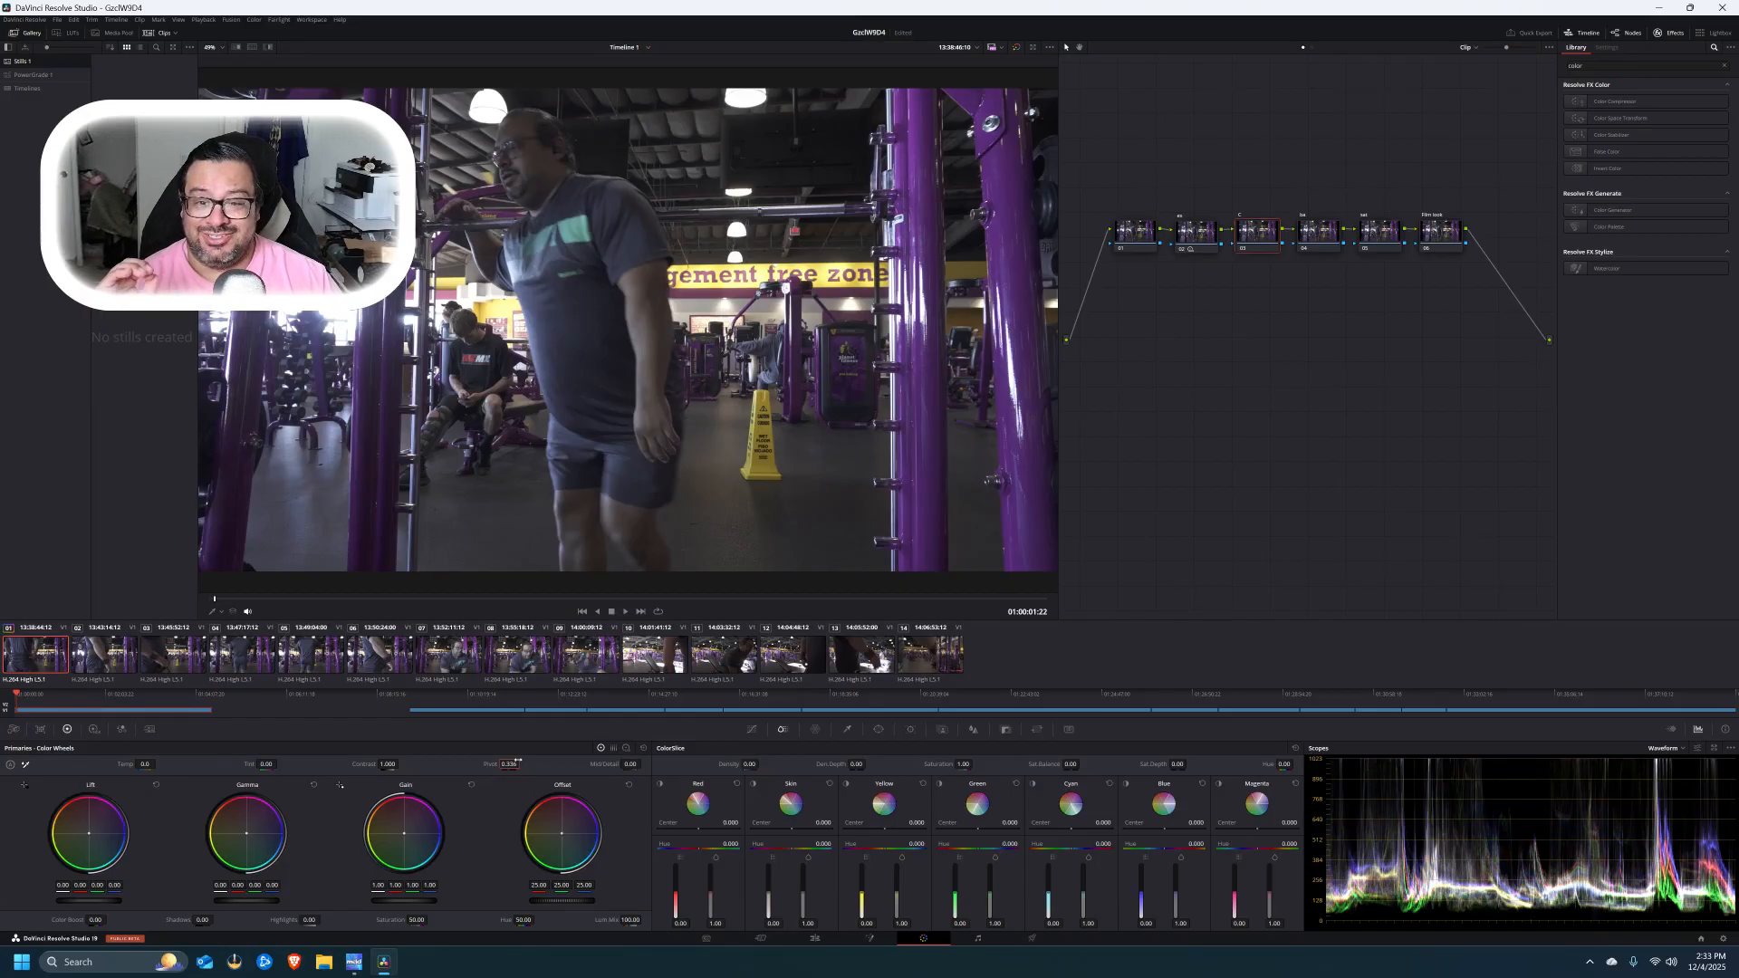
- Try contrast values of 1.25 and 1.35 on the third node
left_click(393, 764)
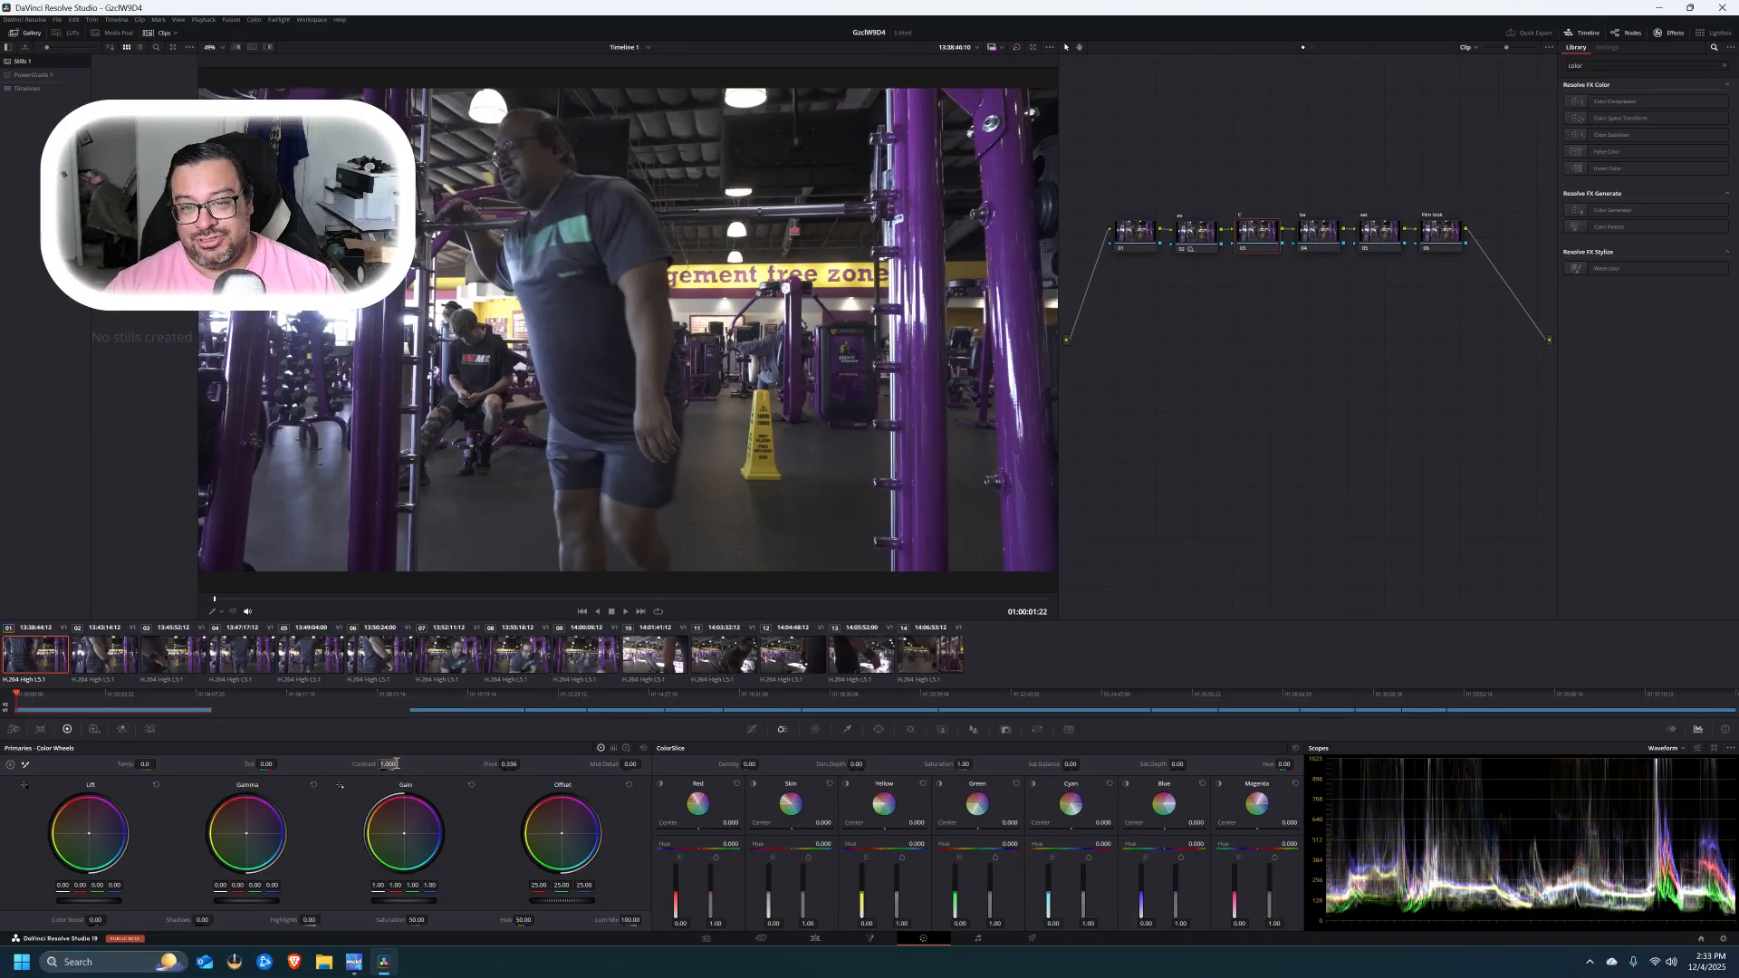
type("1")
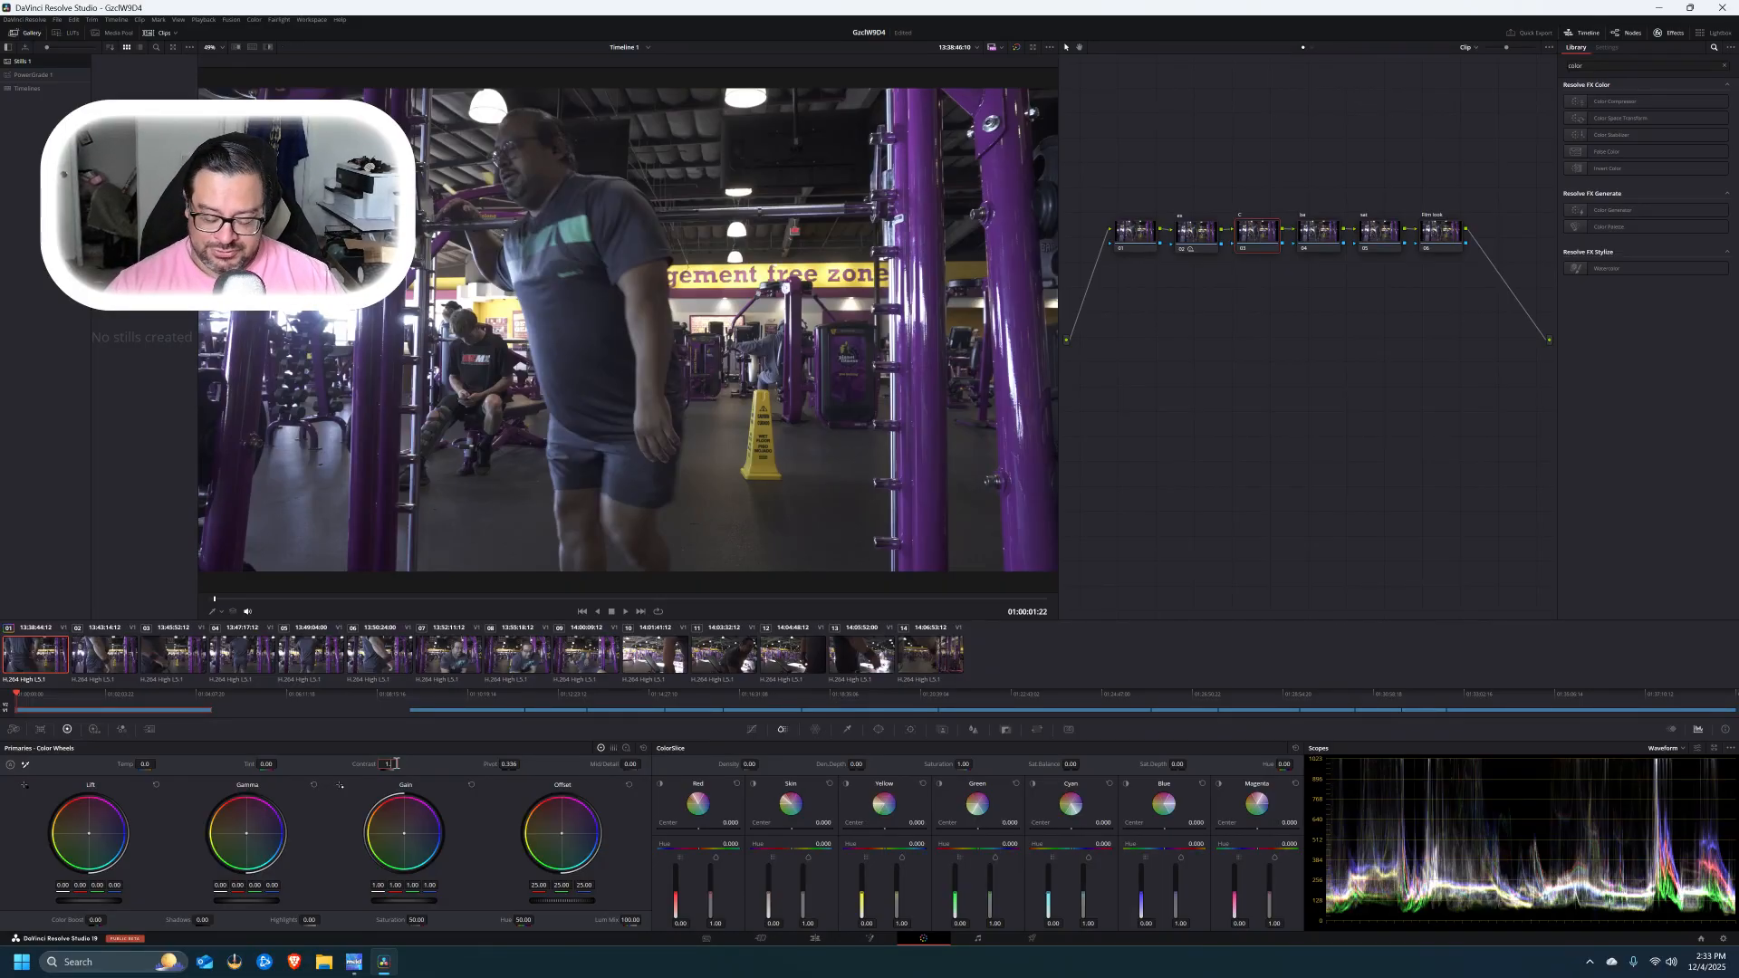
type(".25")
key("Return")
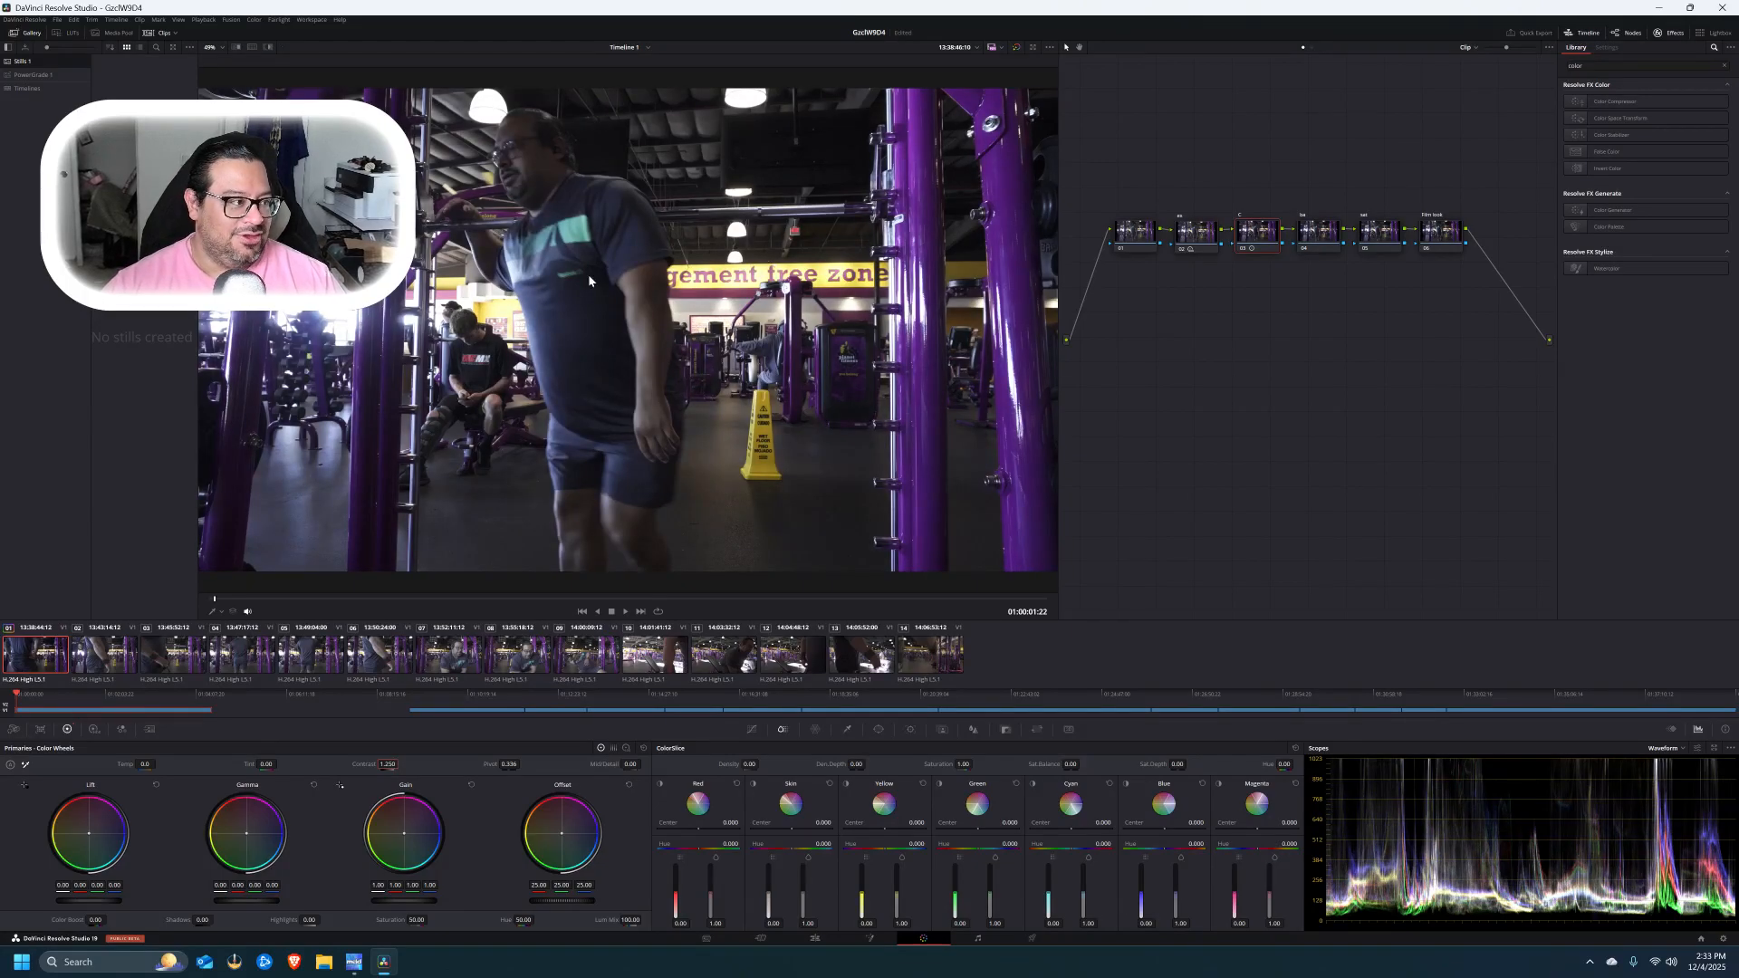
type("1.3")
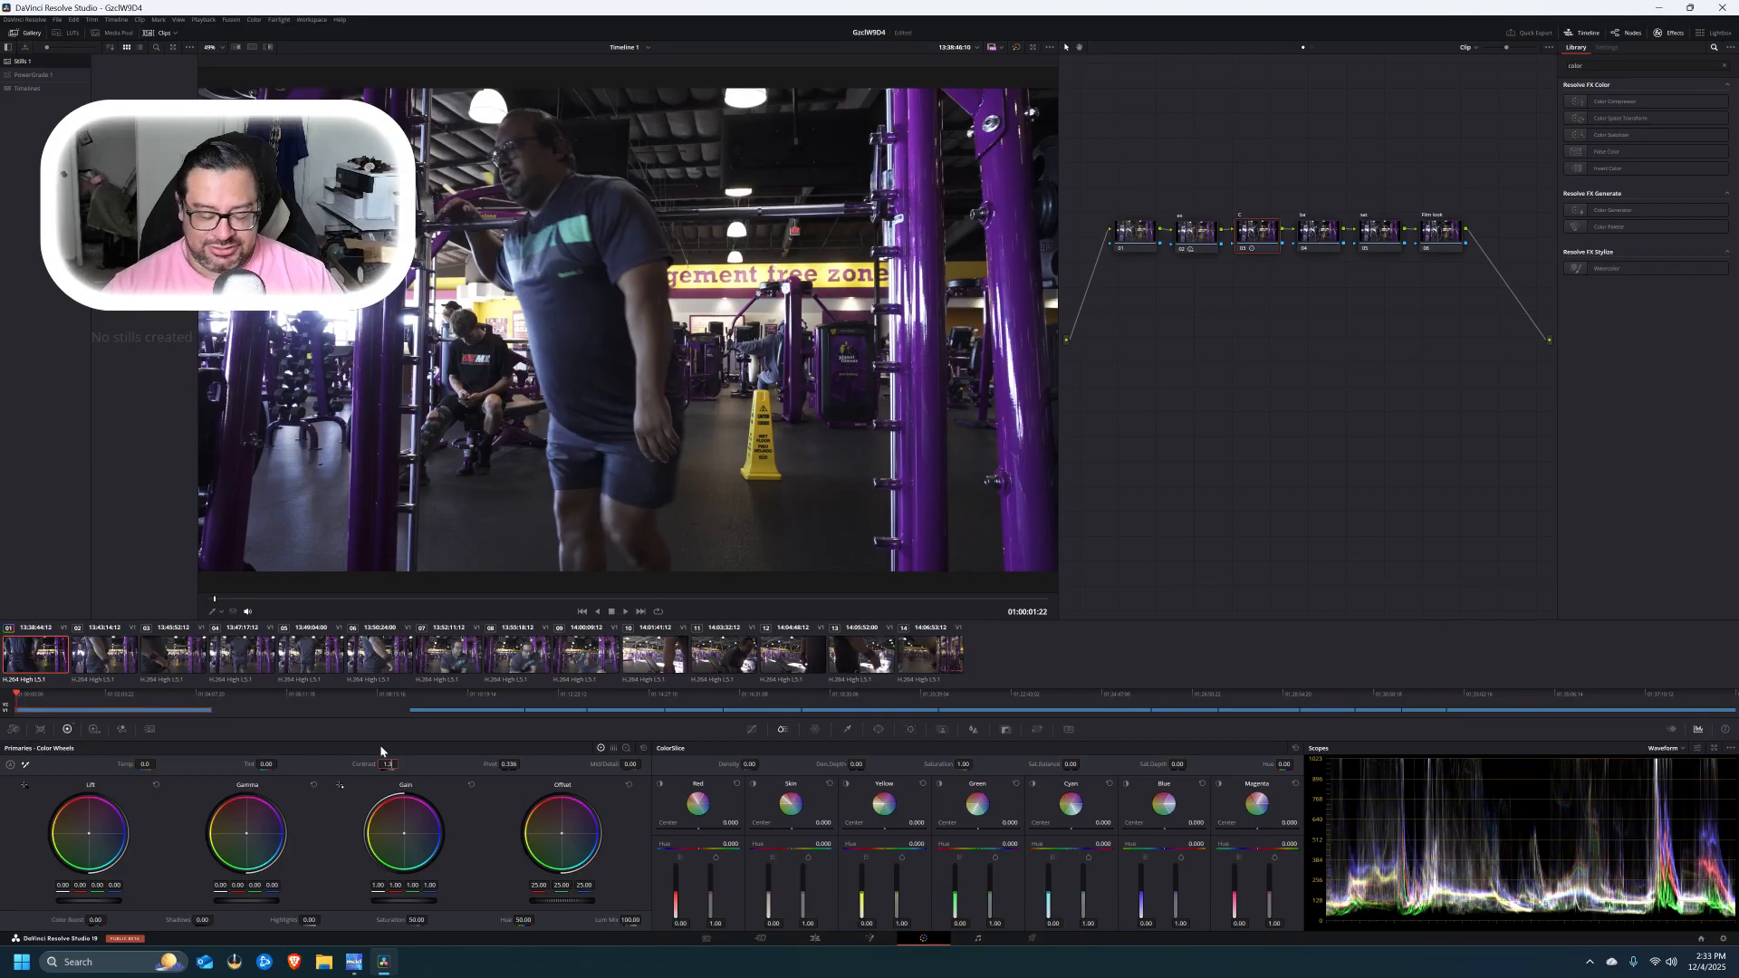
type("5")
key("Return")
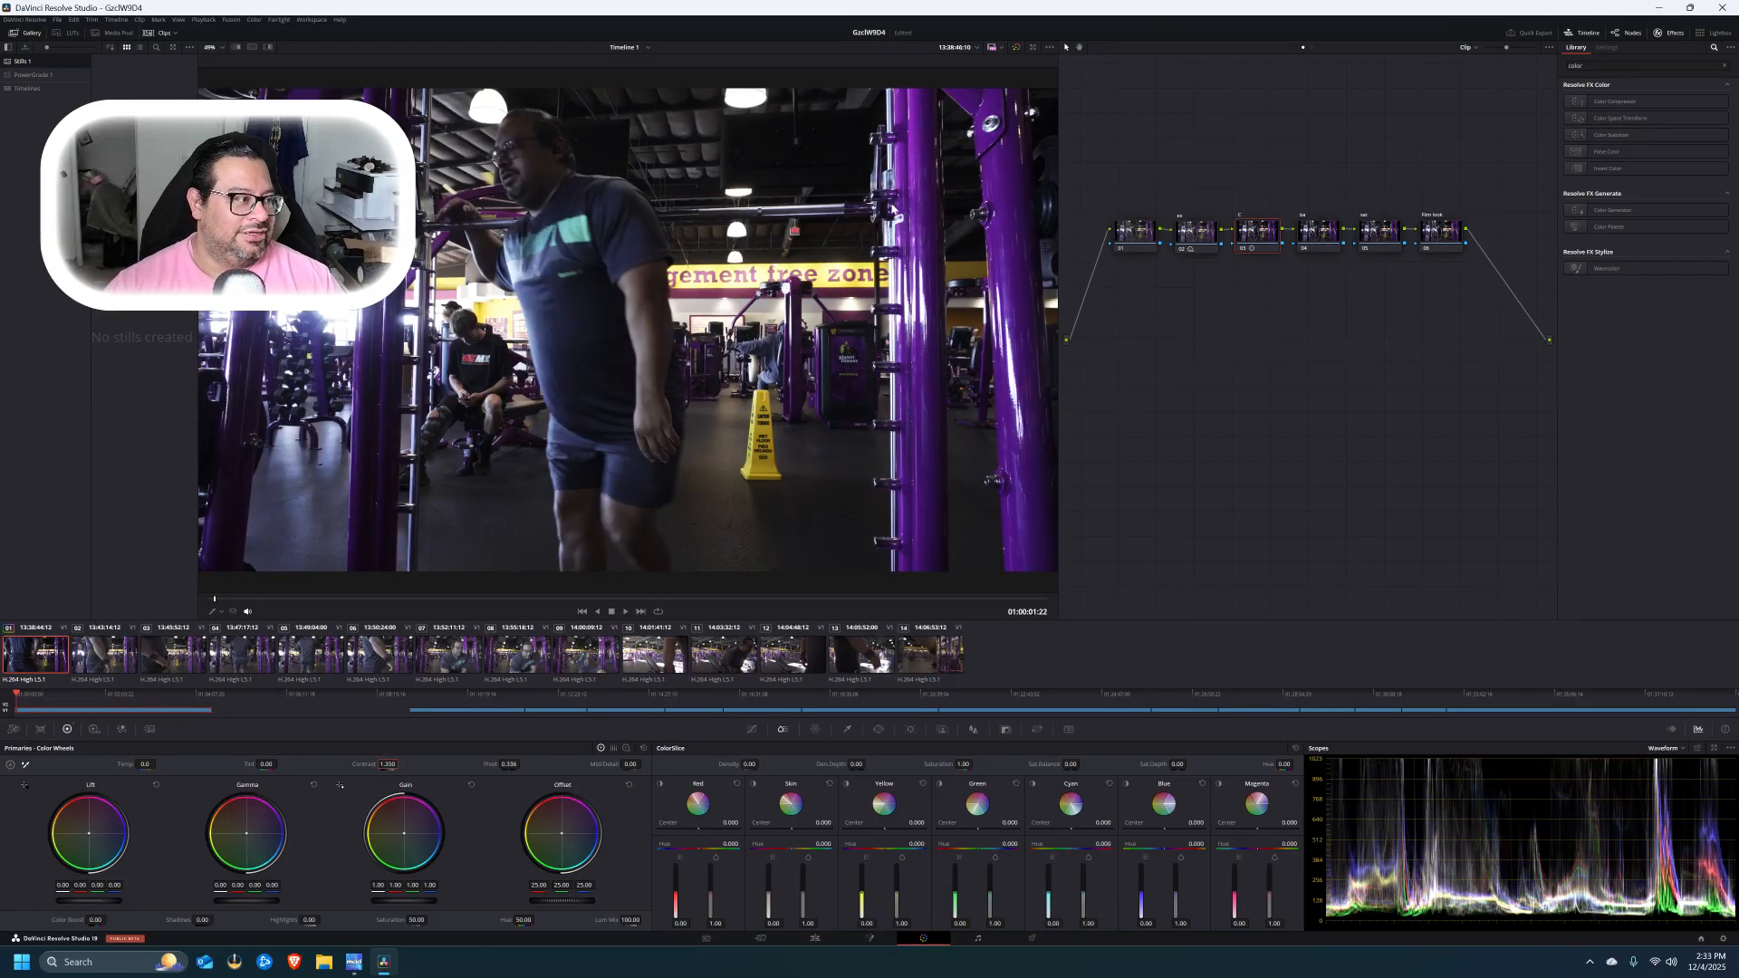
- Set the third node's contrast to 1.2
double_click(394, 764)
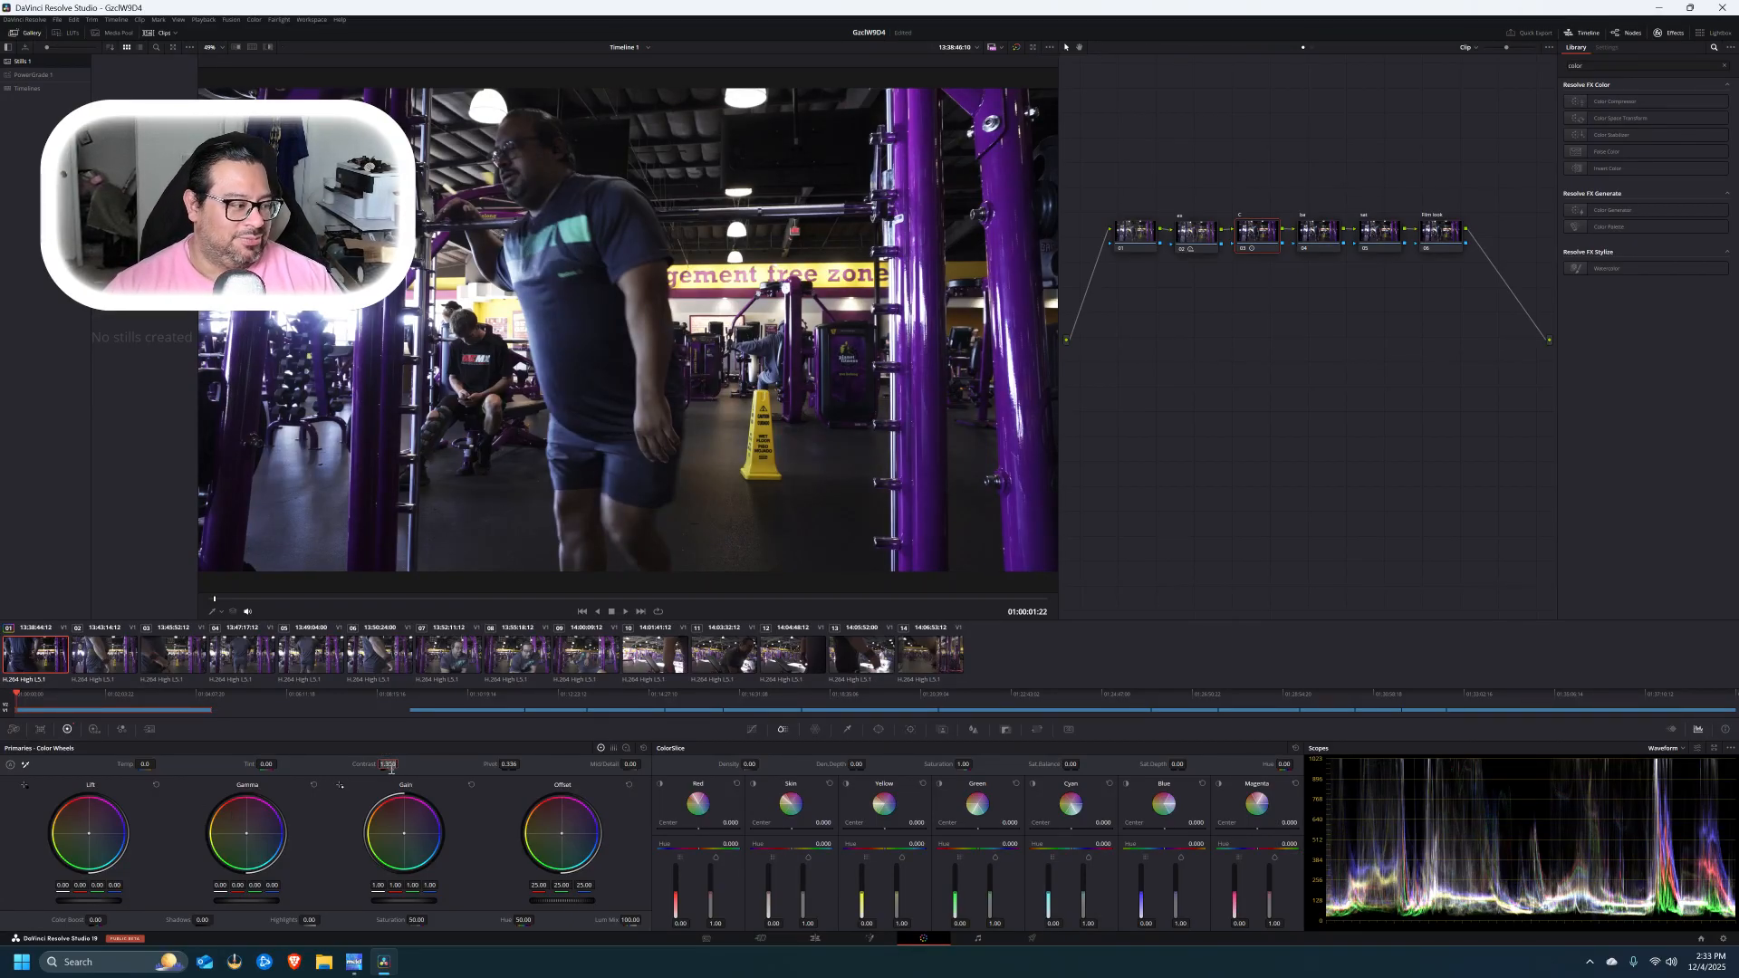
type("1.2")
key("Return")
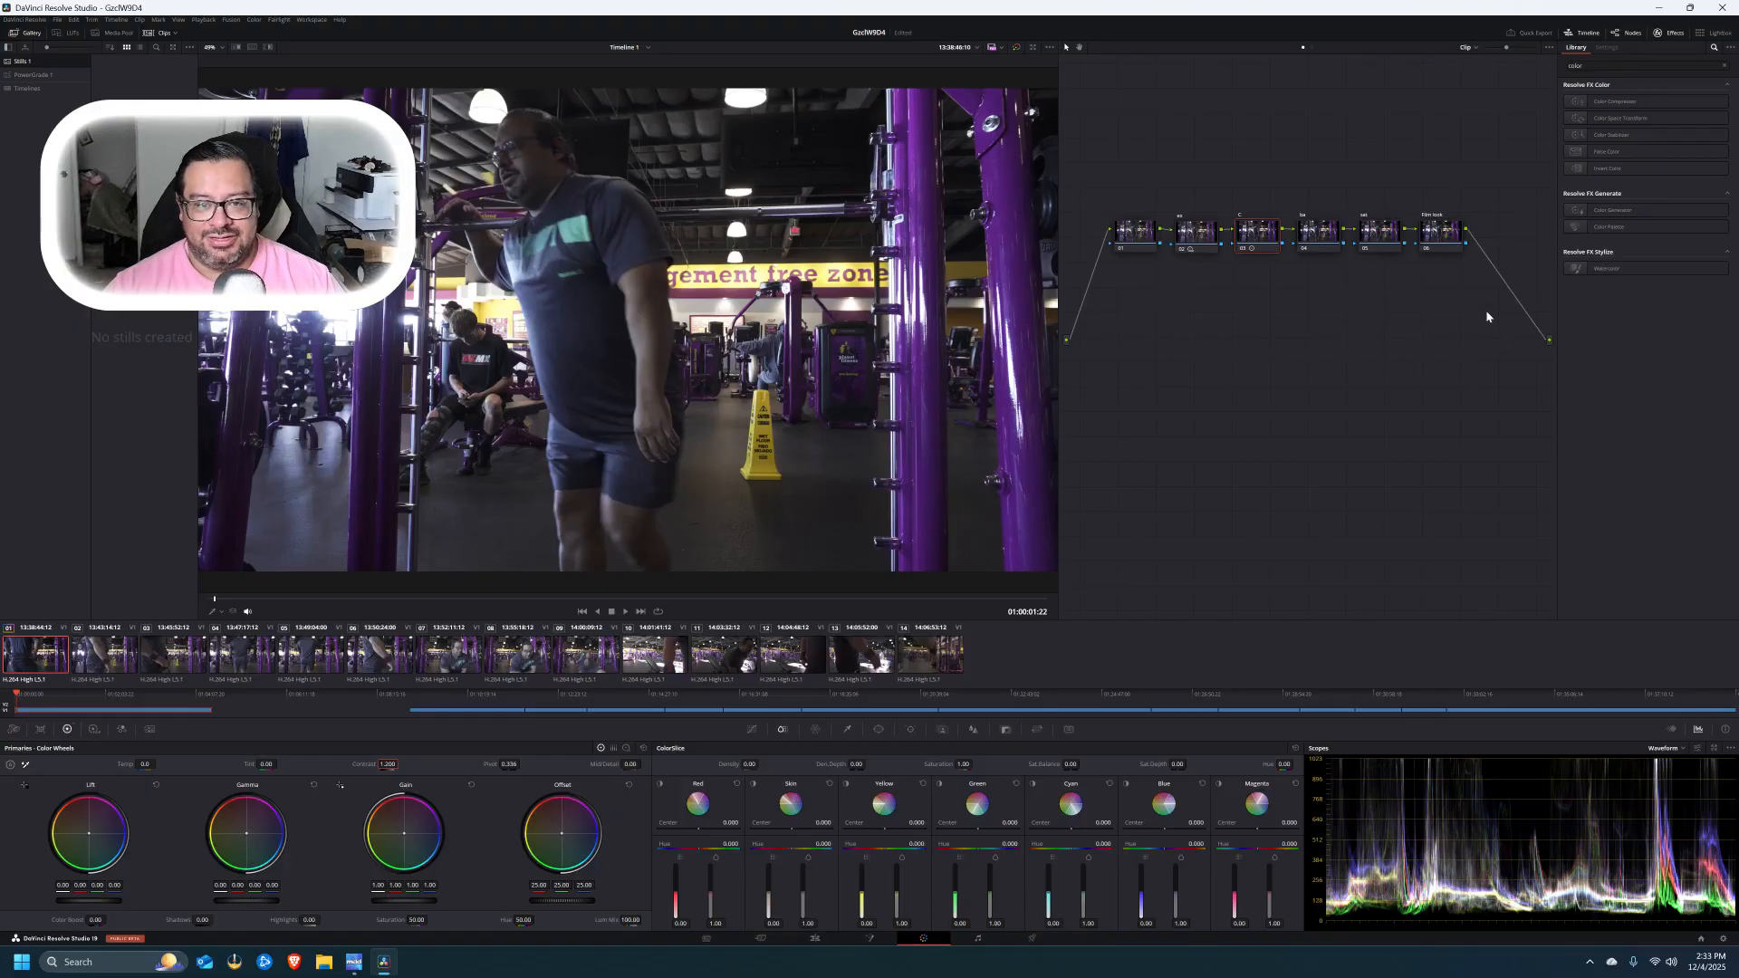
- Set the fourth node's gamma to Linear and switch the scopes to the Parade display
left_click(1320, 231)
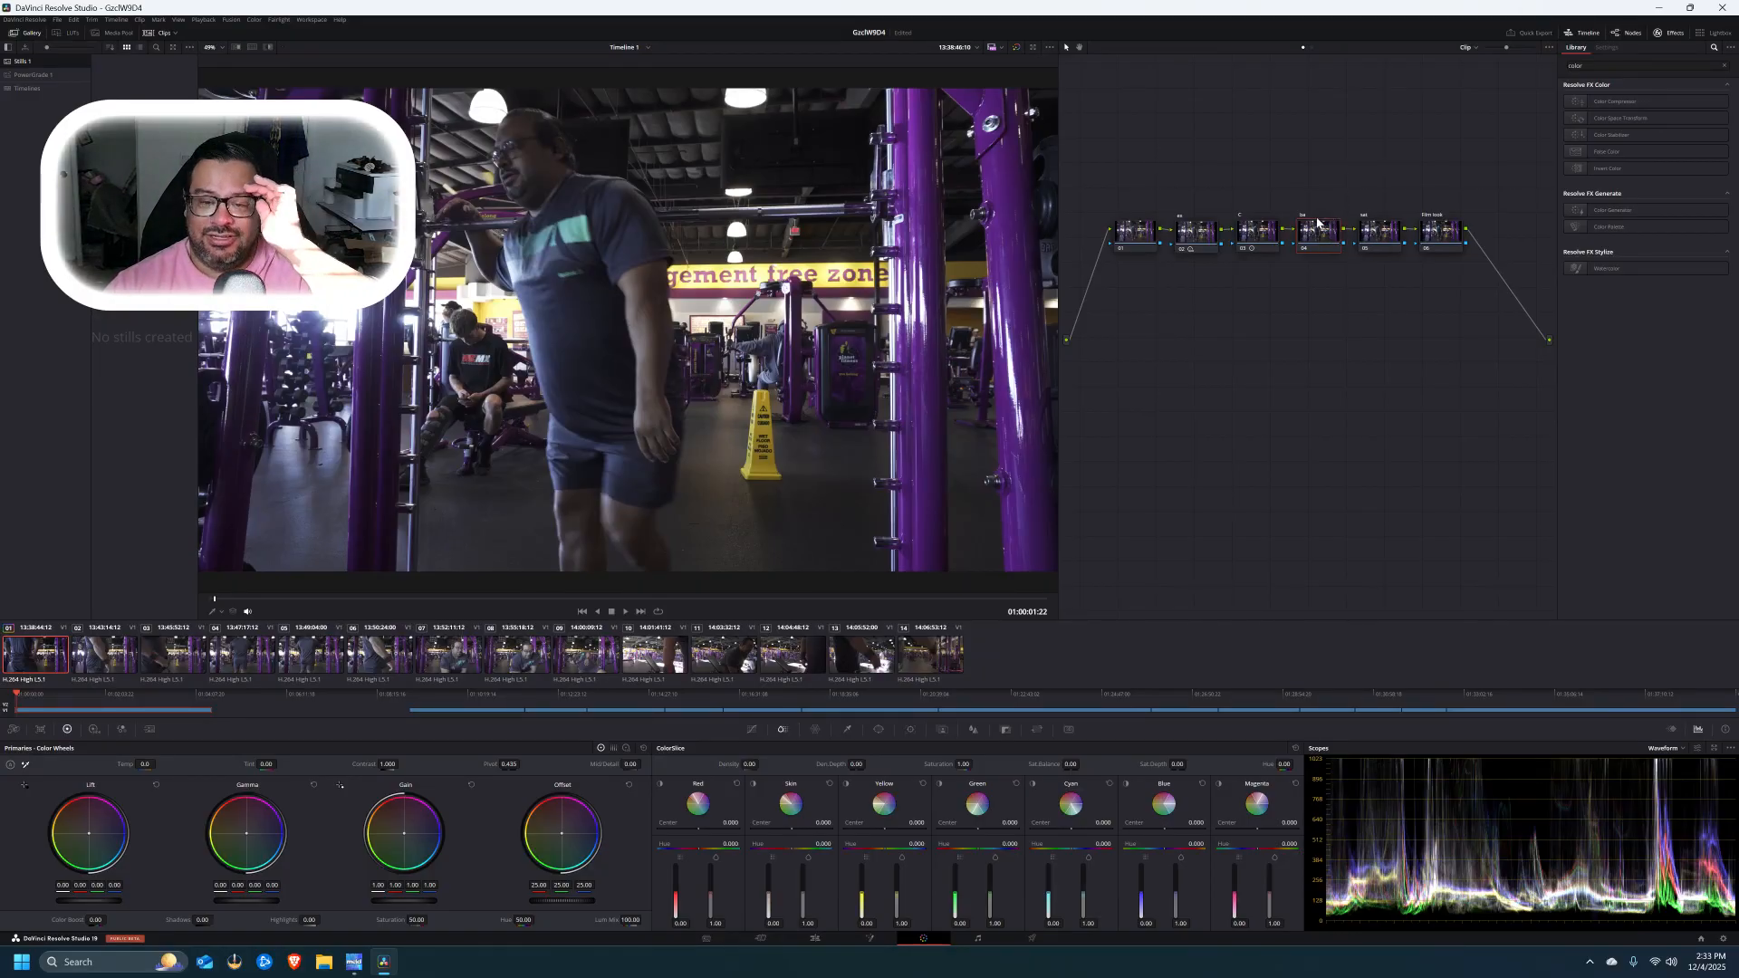
right_click(1316, 226)
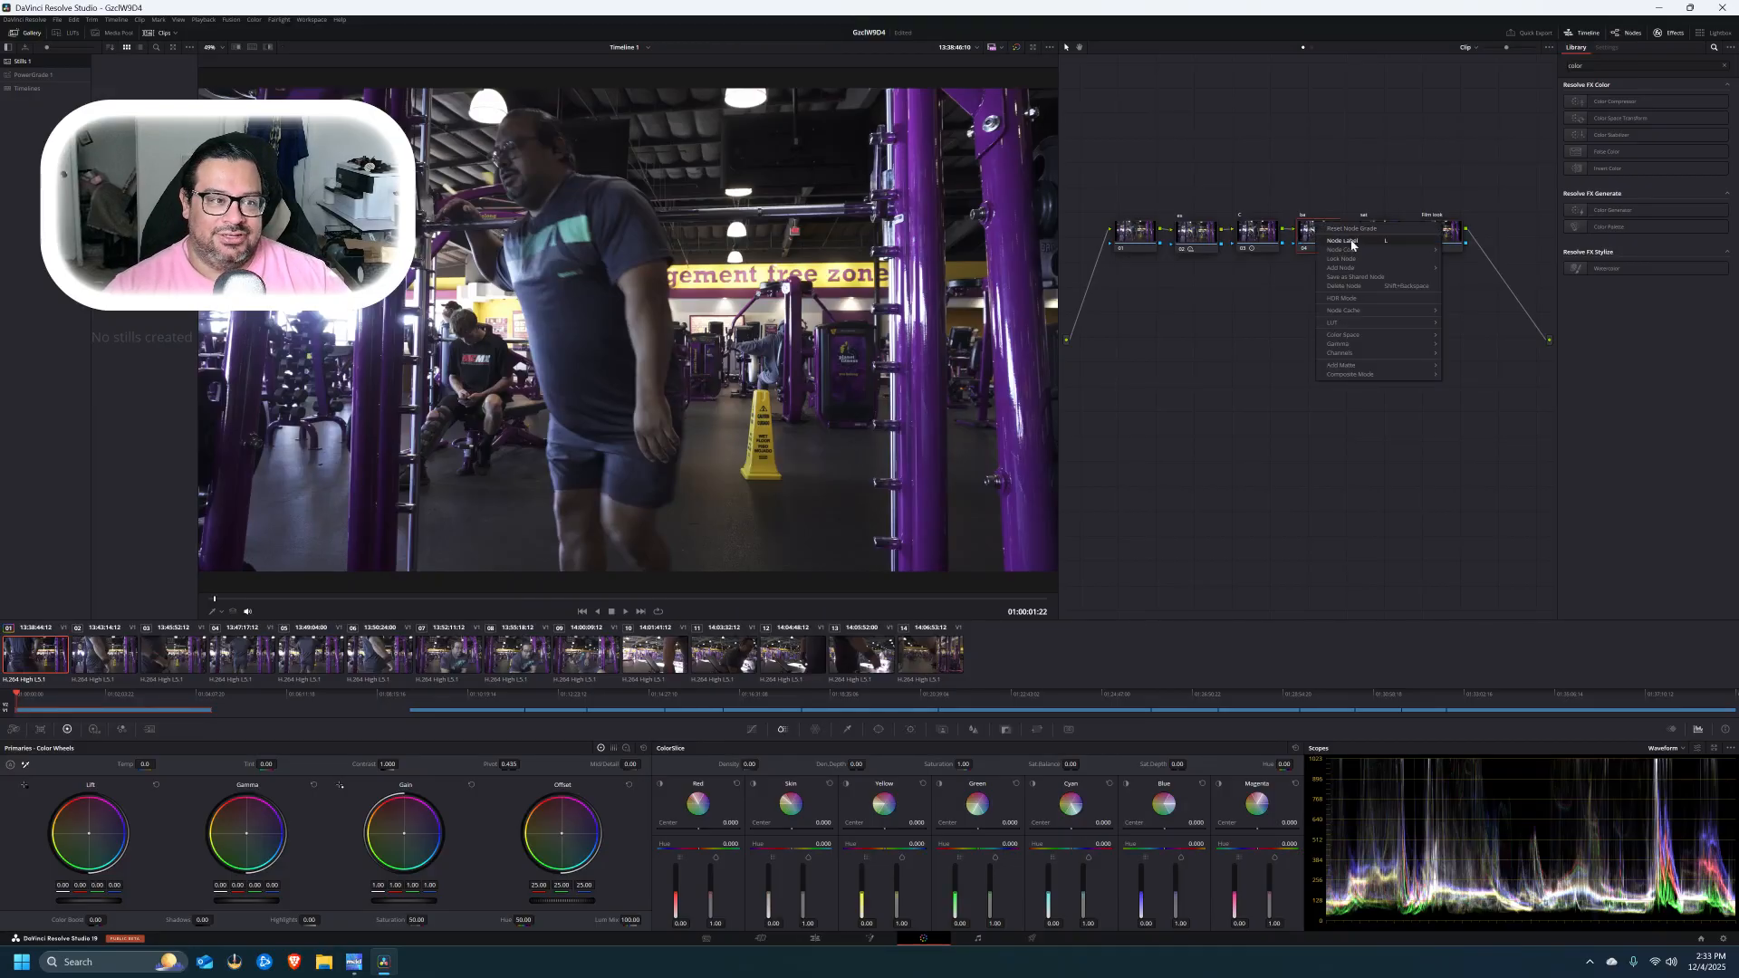
mouse_move(1400, 341)
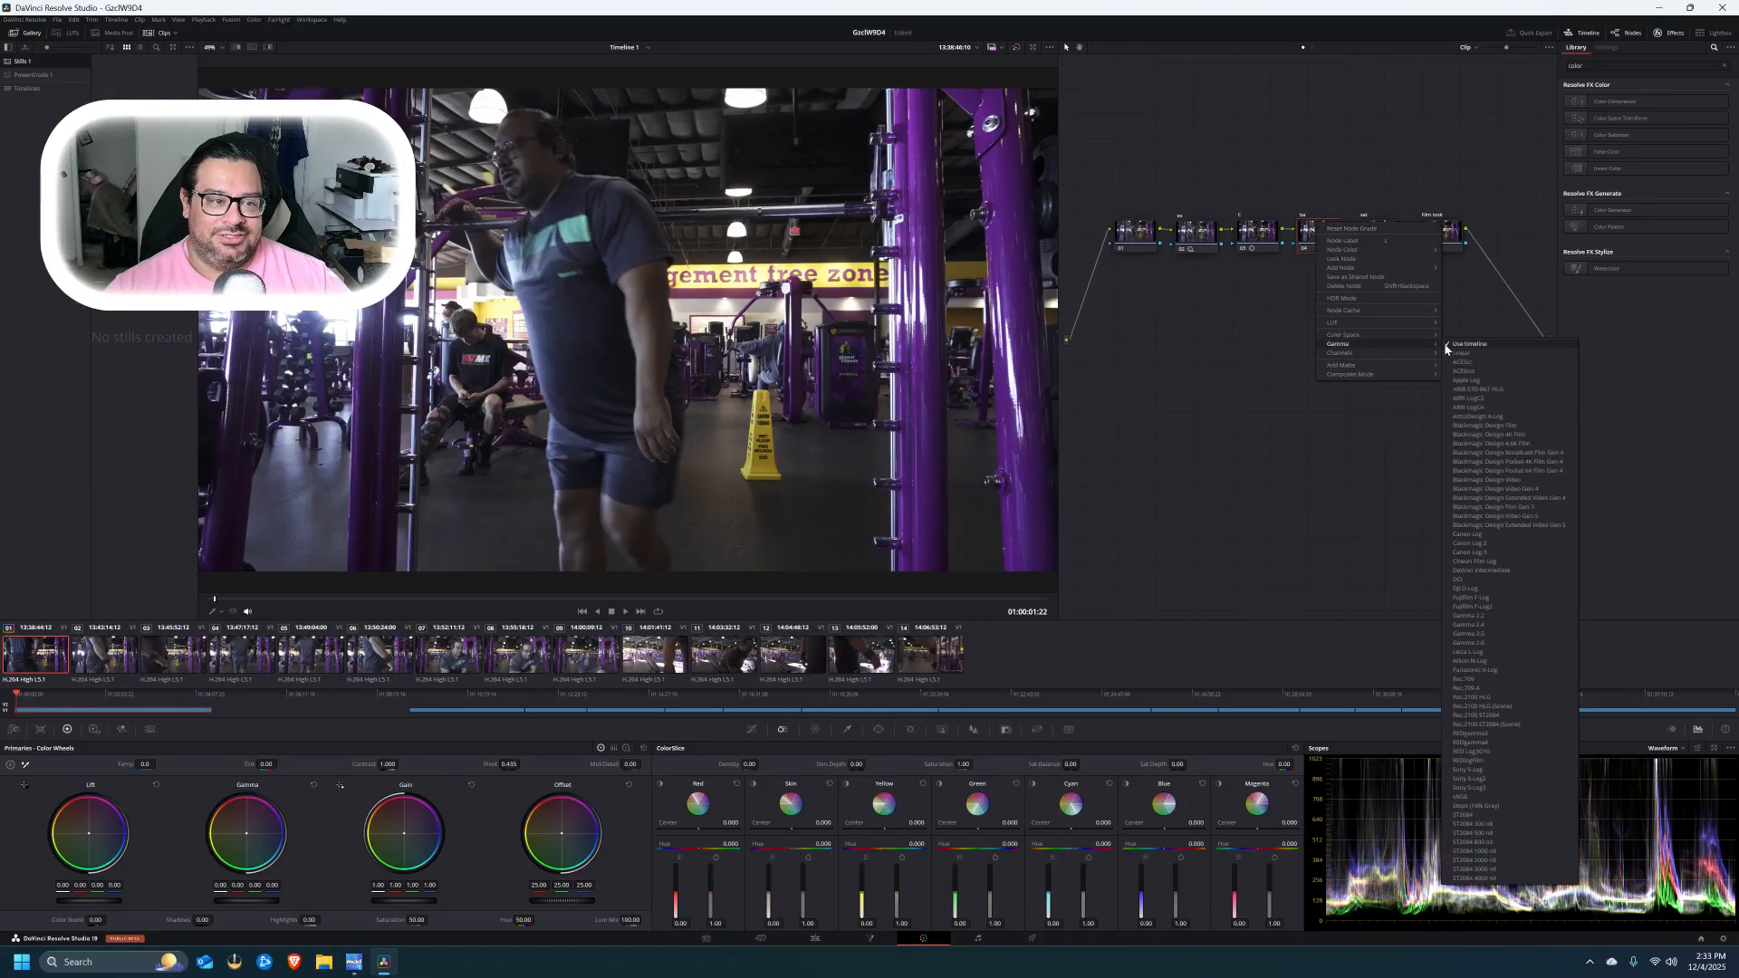
left_click(1464, 356)
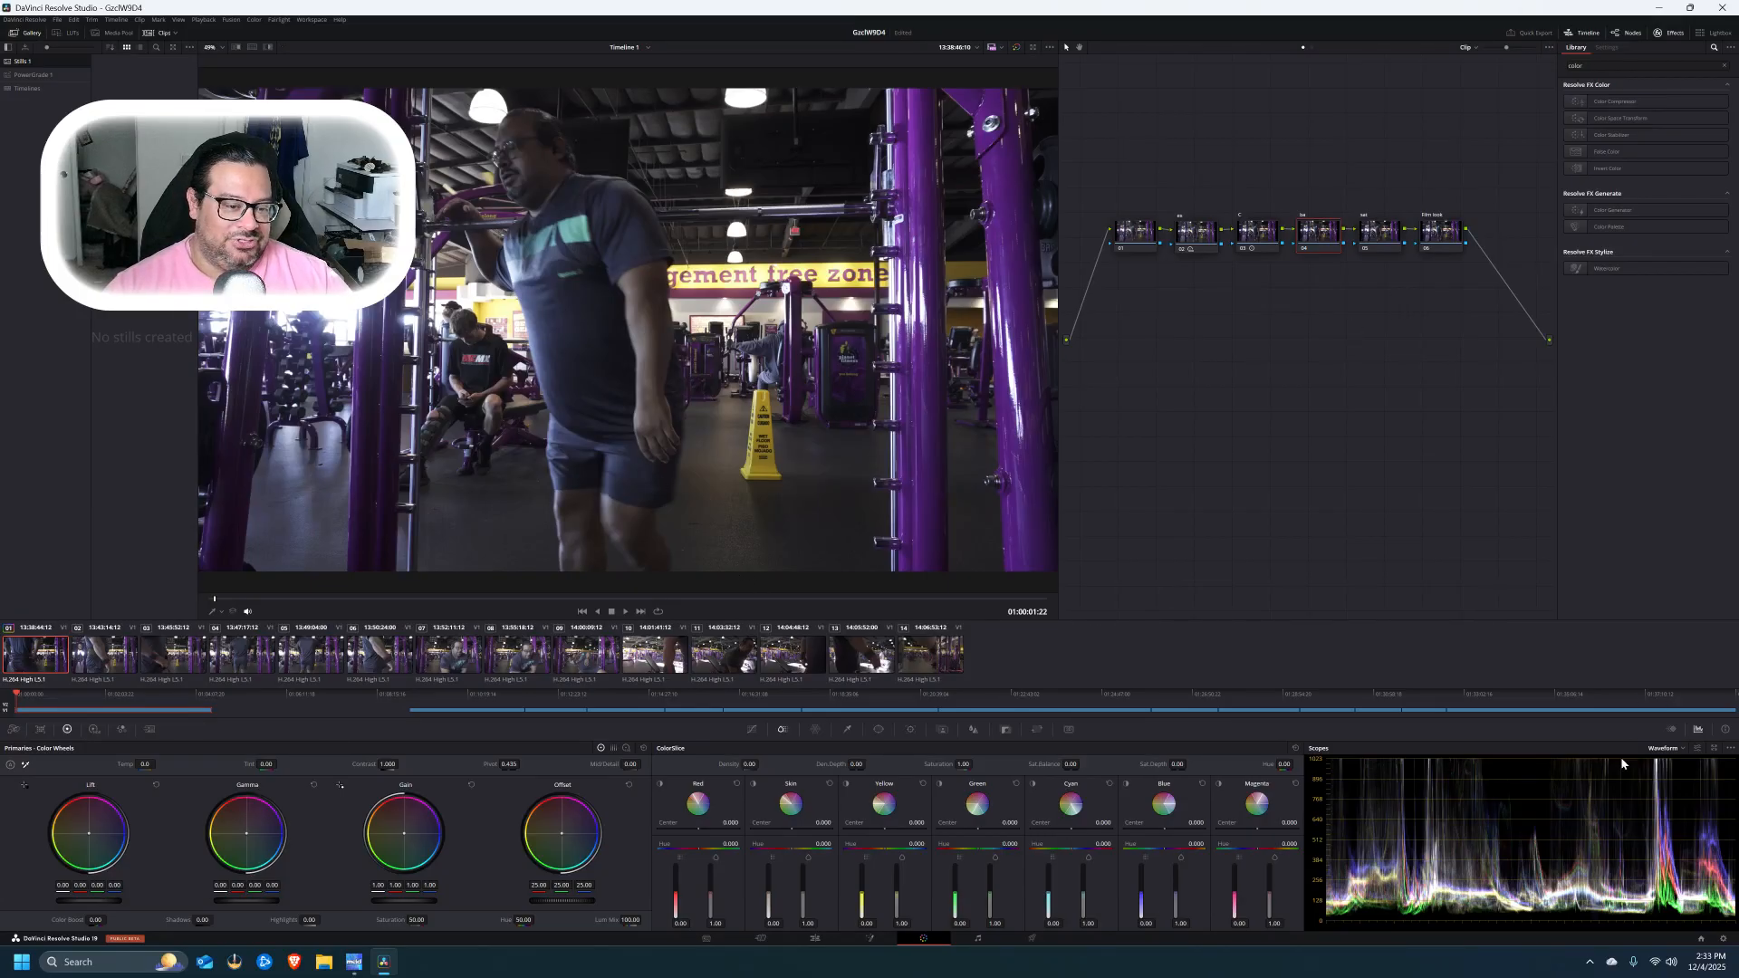
left_click(1667, 749)
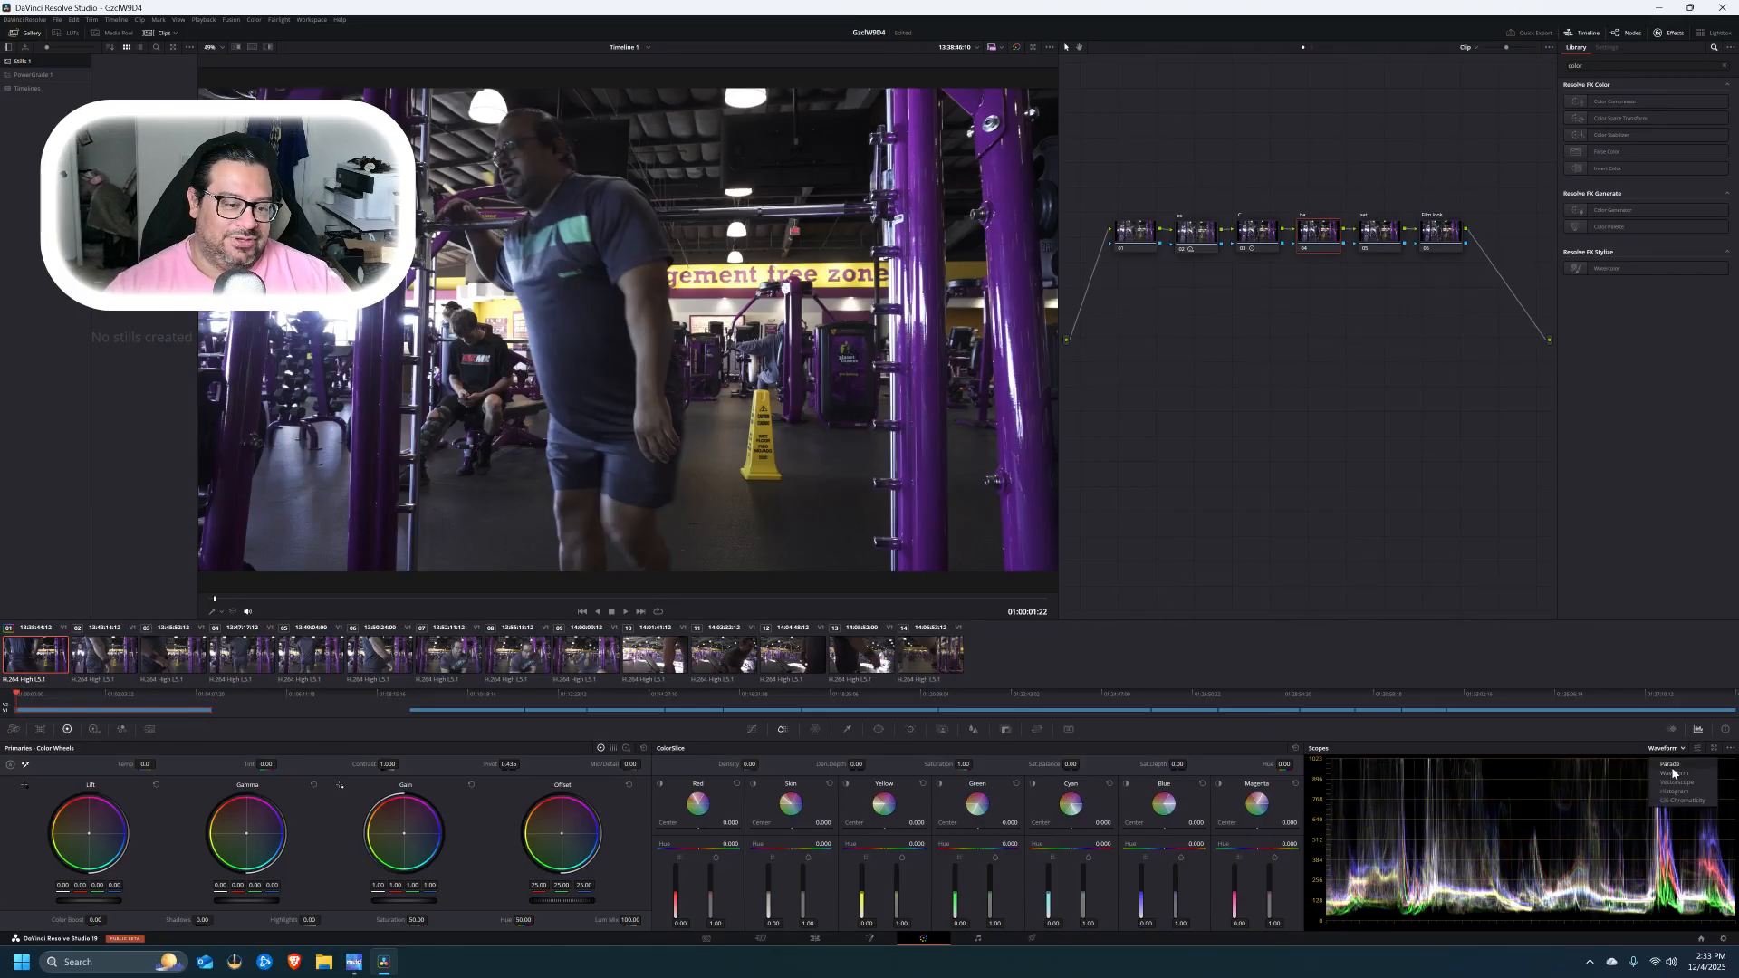
left_click(1672, 767)
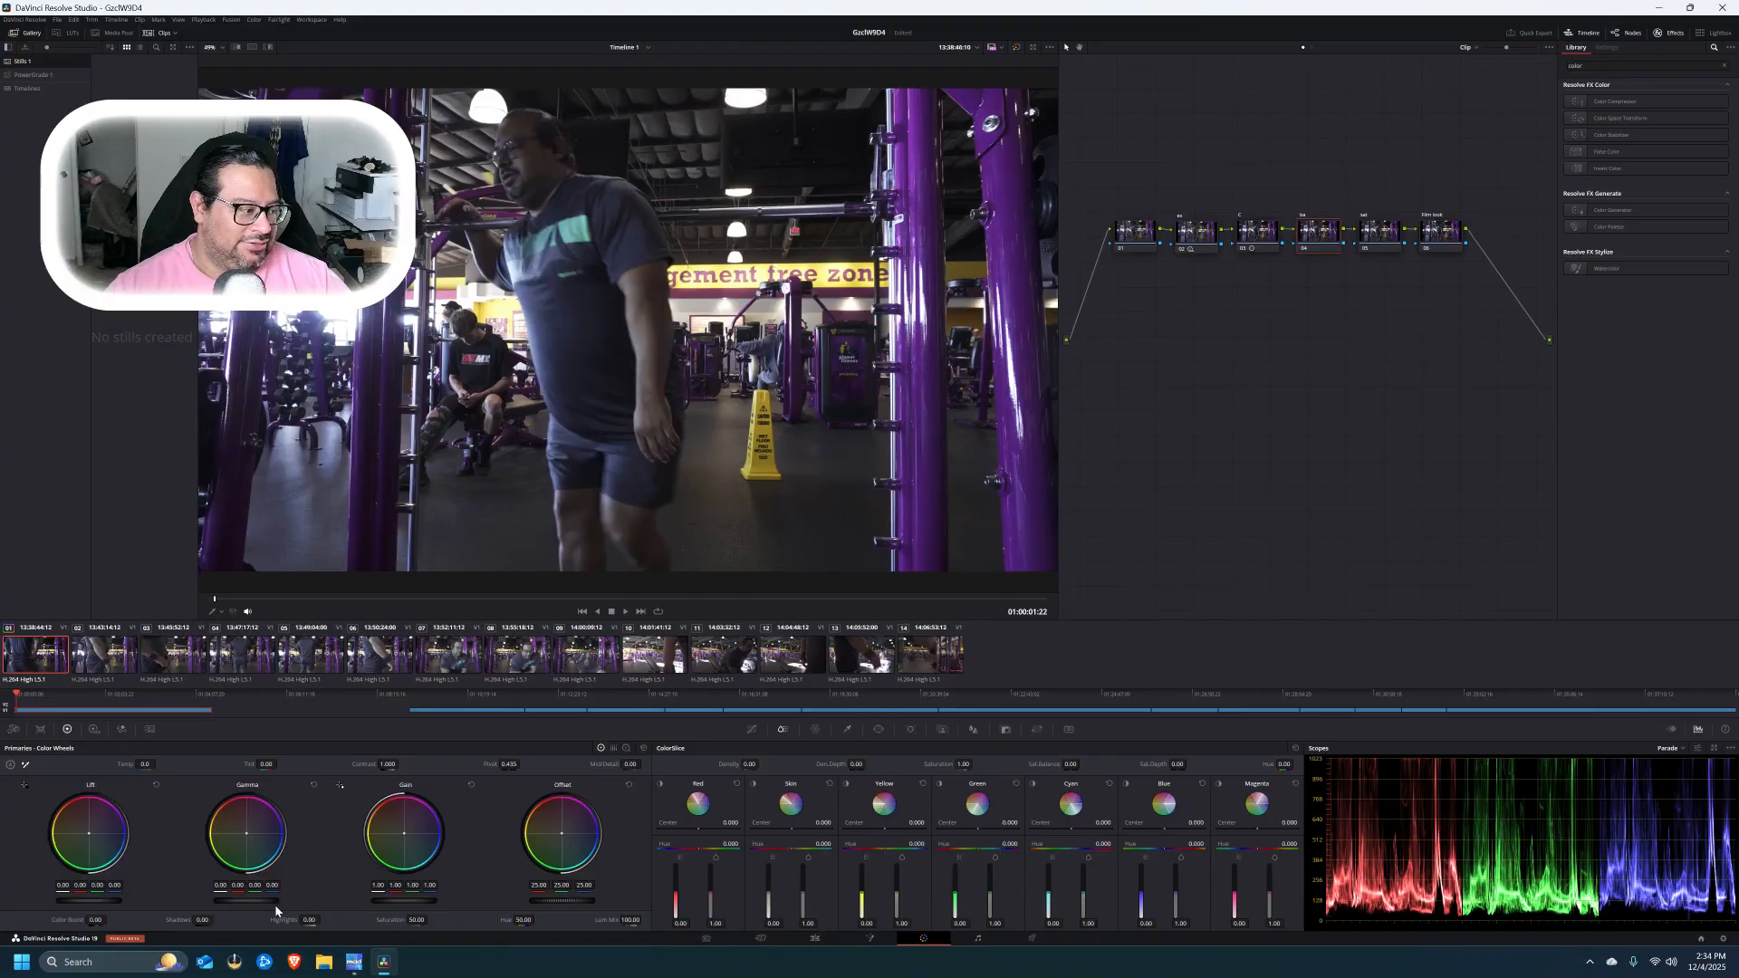
- Balance the fourth node by lowering the Gamma wheel's blue value to -0.03 and setting the overall Gain to 0.92
left_click_drag(272, 886, 246, 886)
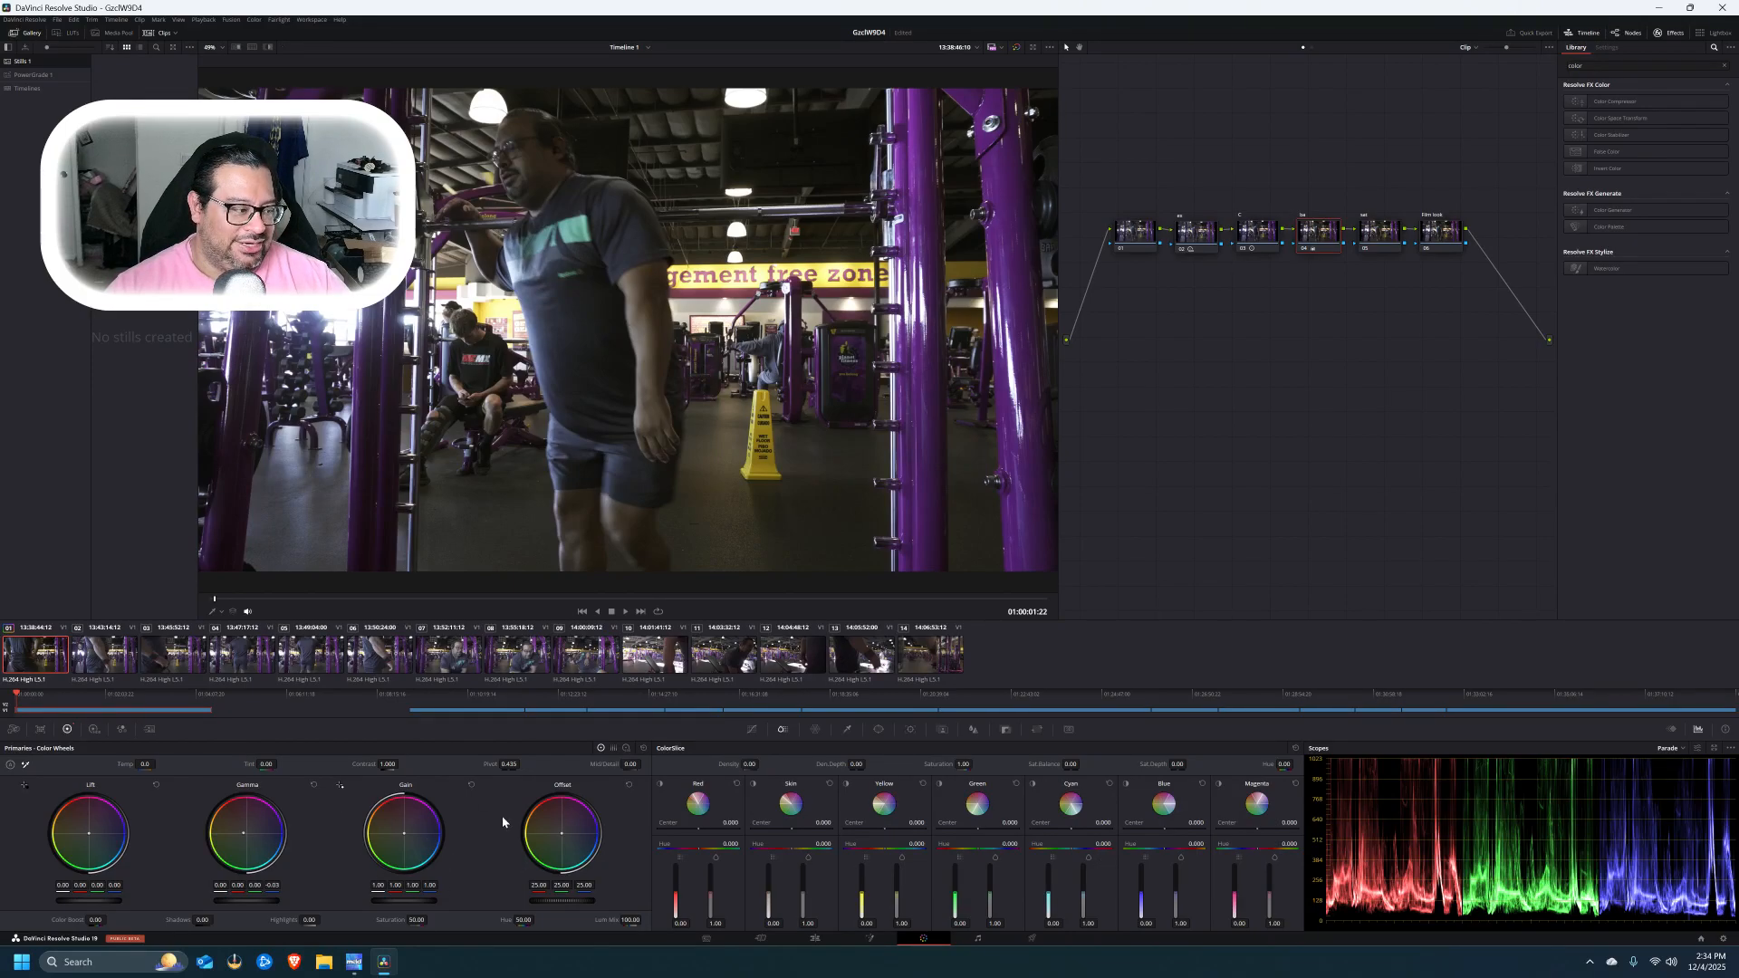
mouse_move(404, 900)
left_mouse_down()
mouse_move(343, 900)
mouse_move(414, 901)
left_mouse_up()
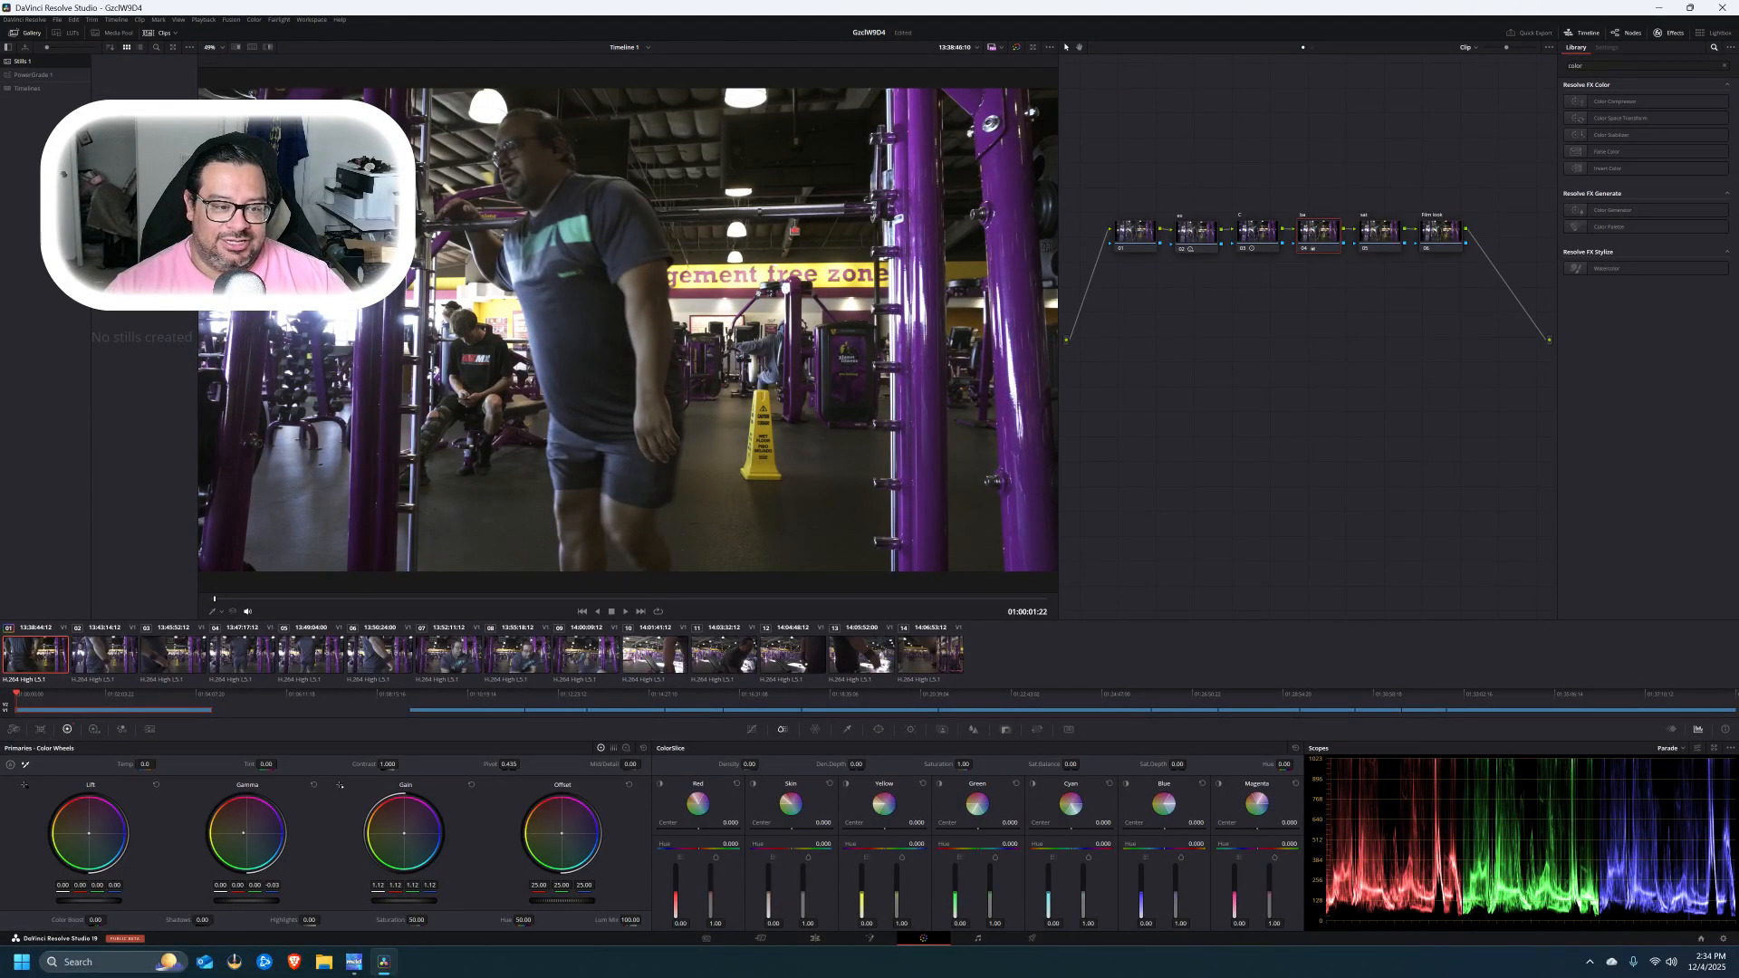
left_click_drag(408, 900, 393, 901)
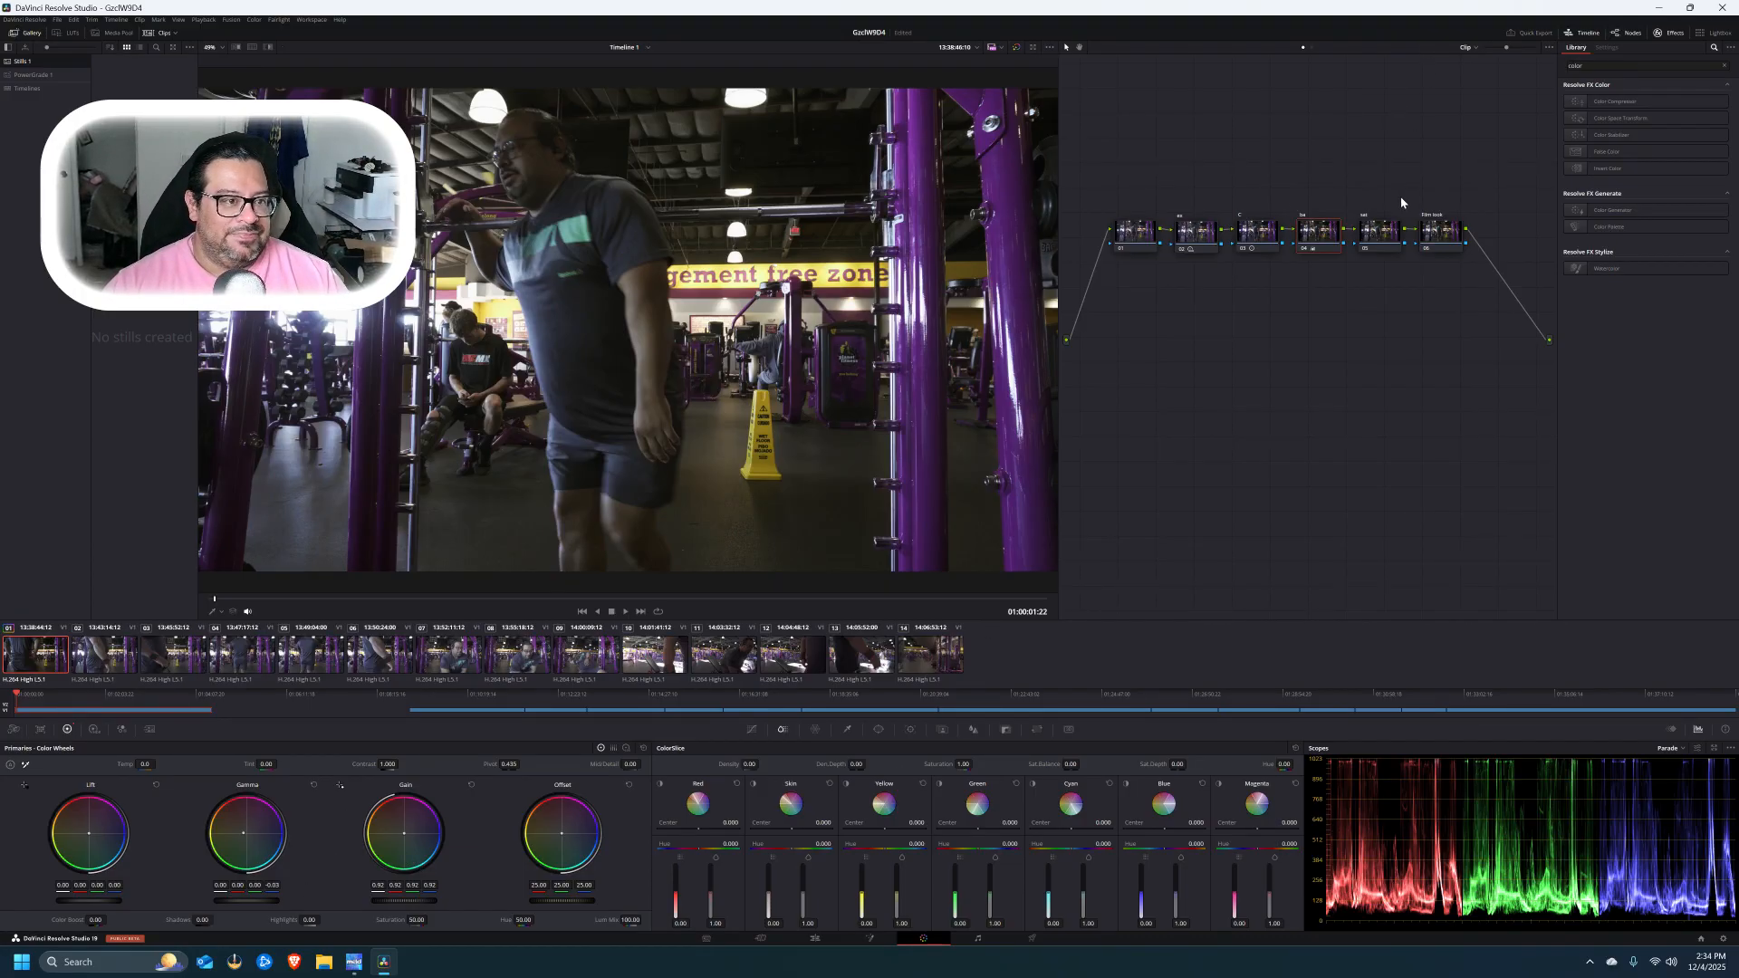
- Toggle individual correction nodes between the second and fifth off and on to compare their effect on the first clip
left_click(1385, 237)
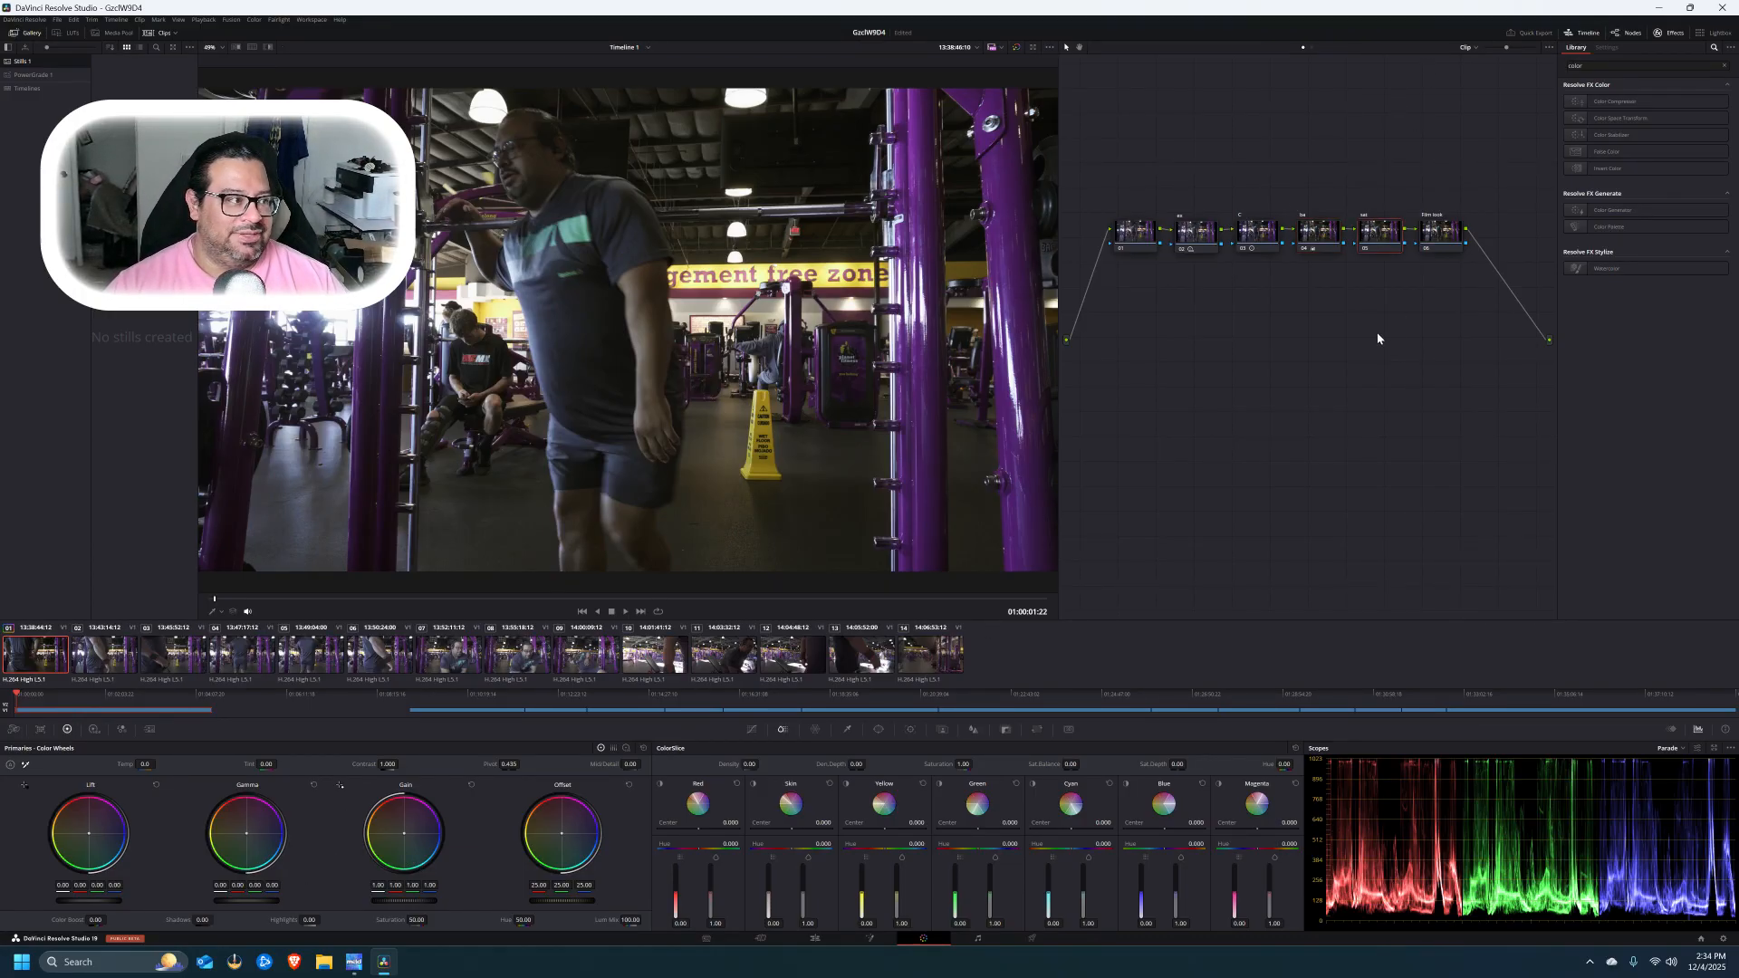
left_click_drag(1404, 296, 1192, 229)
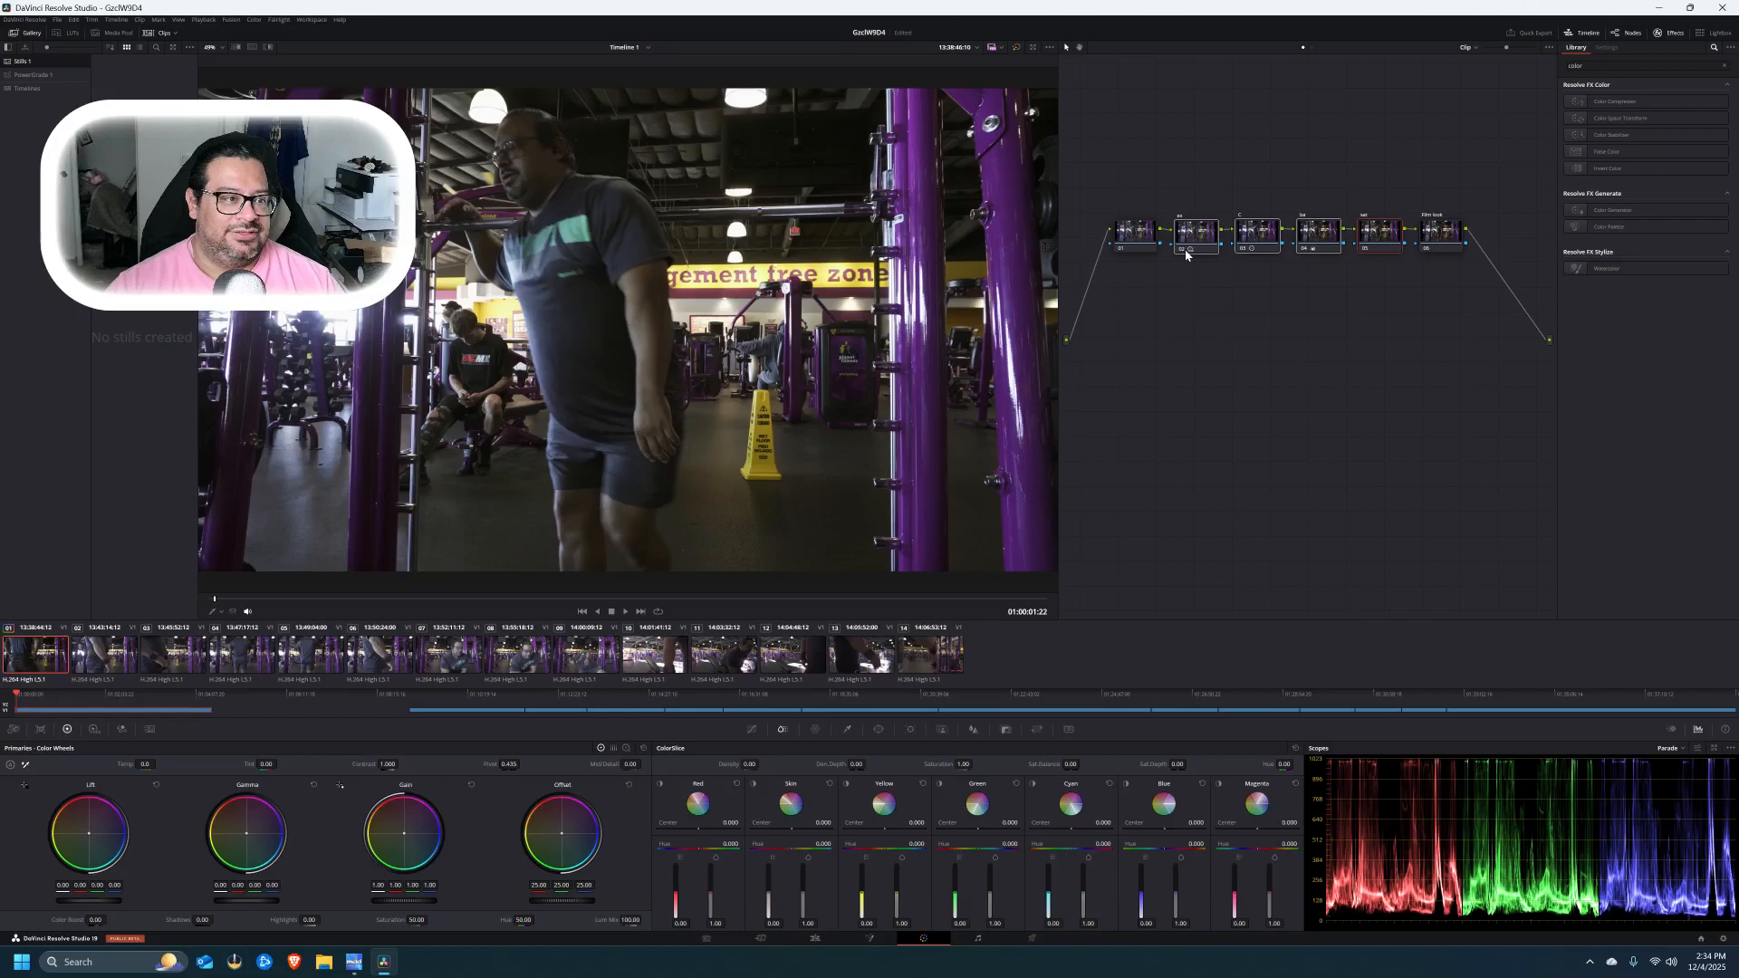
left_click(1184, 253)
left_click(1184, 254)
left_click(1253, 252)
left_click(1247, 253)
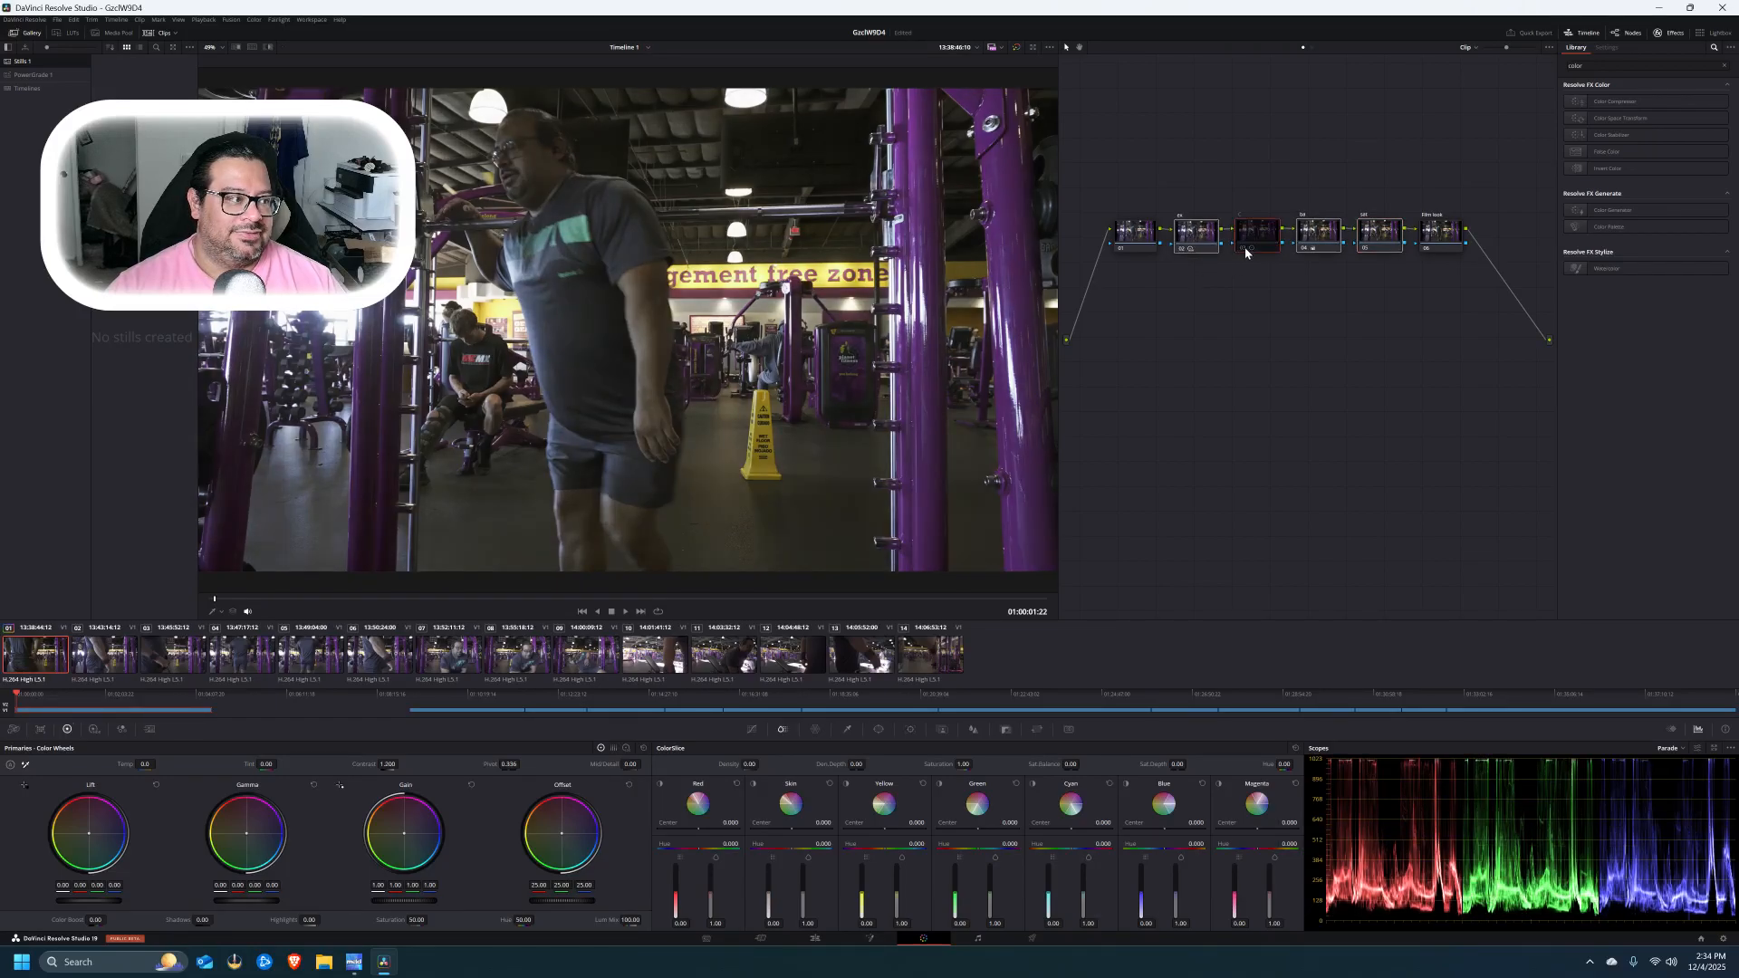
left_click(1246, 253)
left_click(1367, 250)
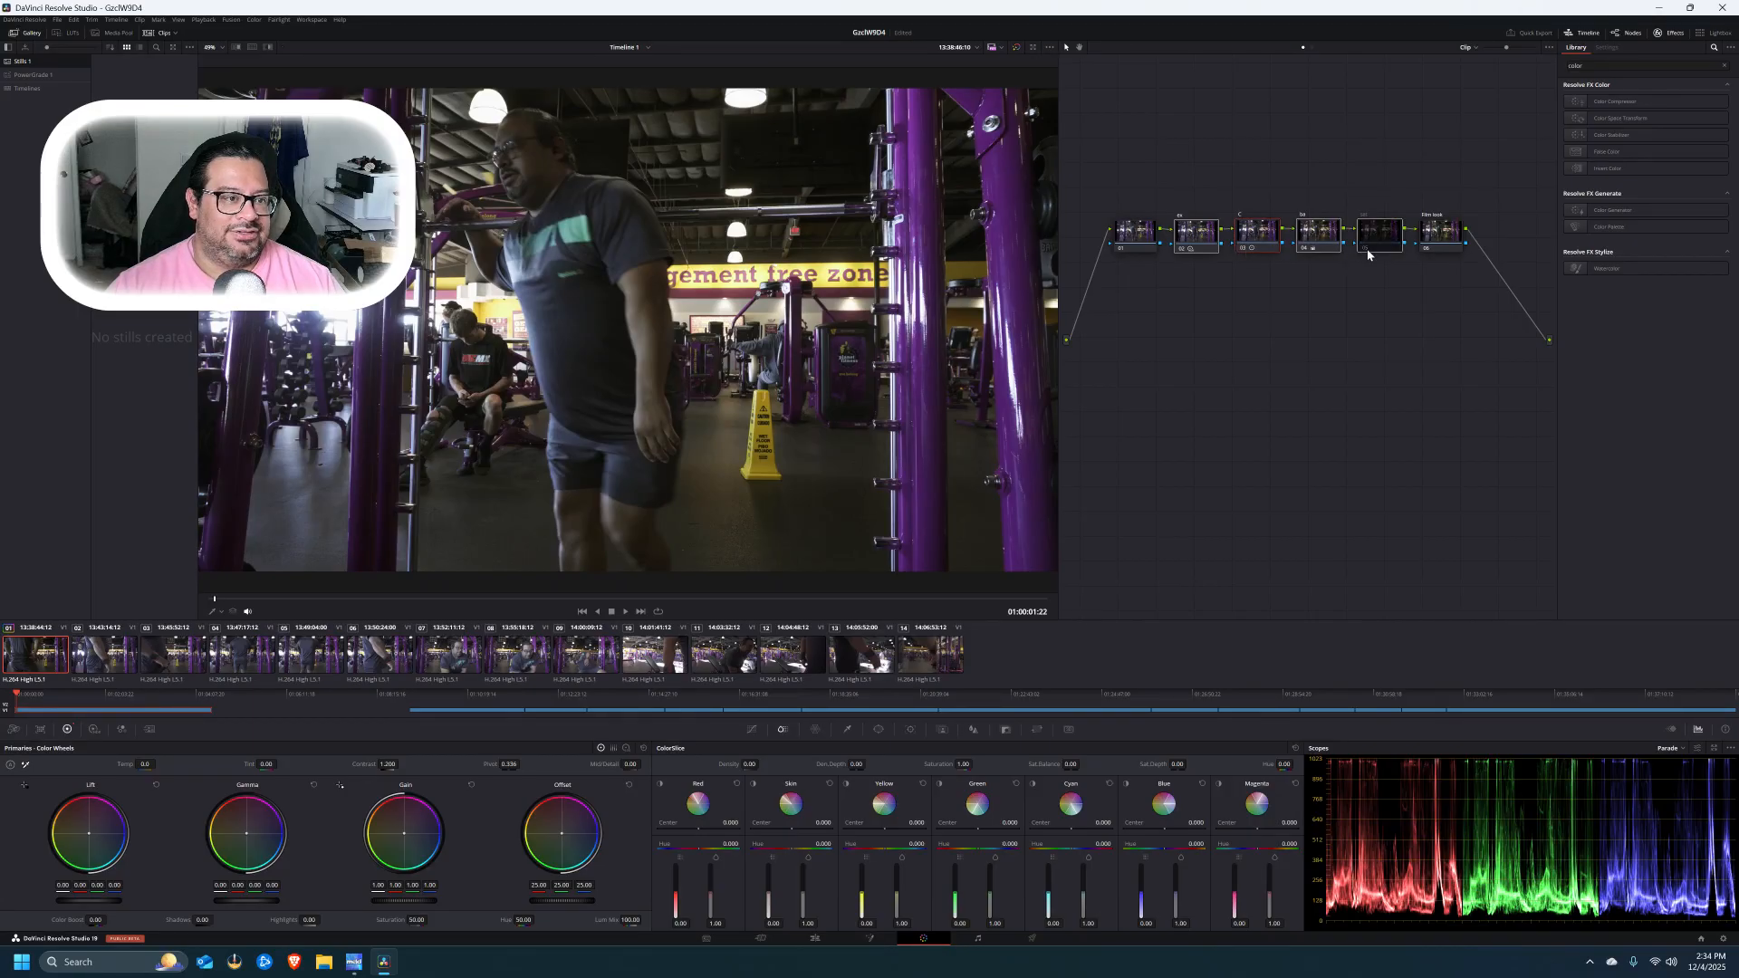
- Disable the second through fifth nodes to view the first clip without its corrections
left_click(1306, 251)
left_click(1243, 253)
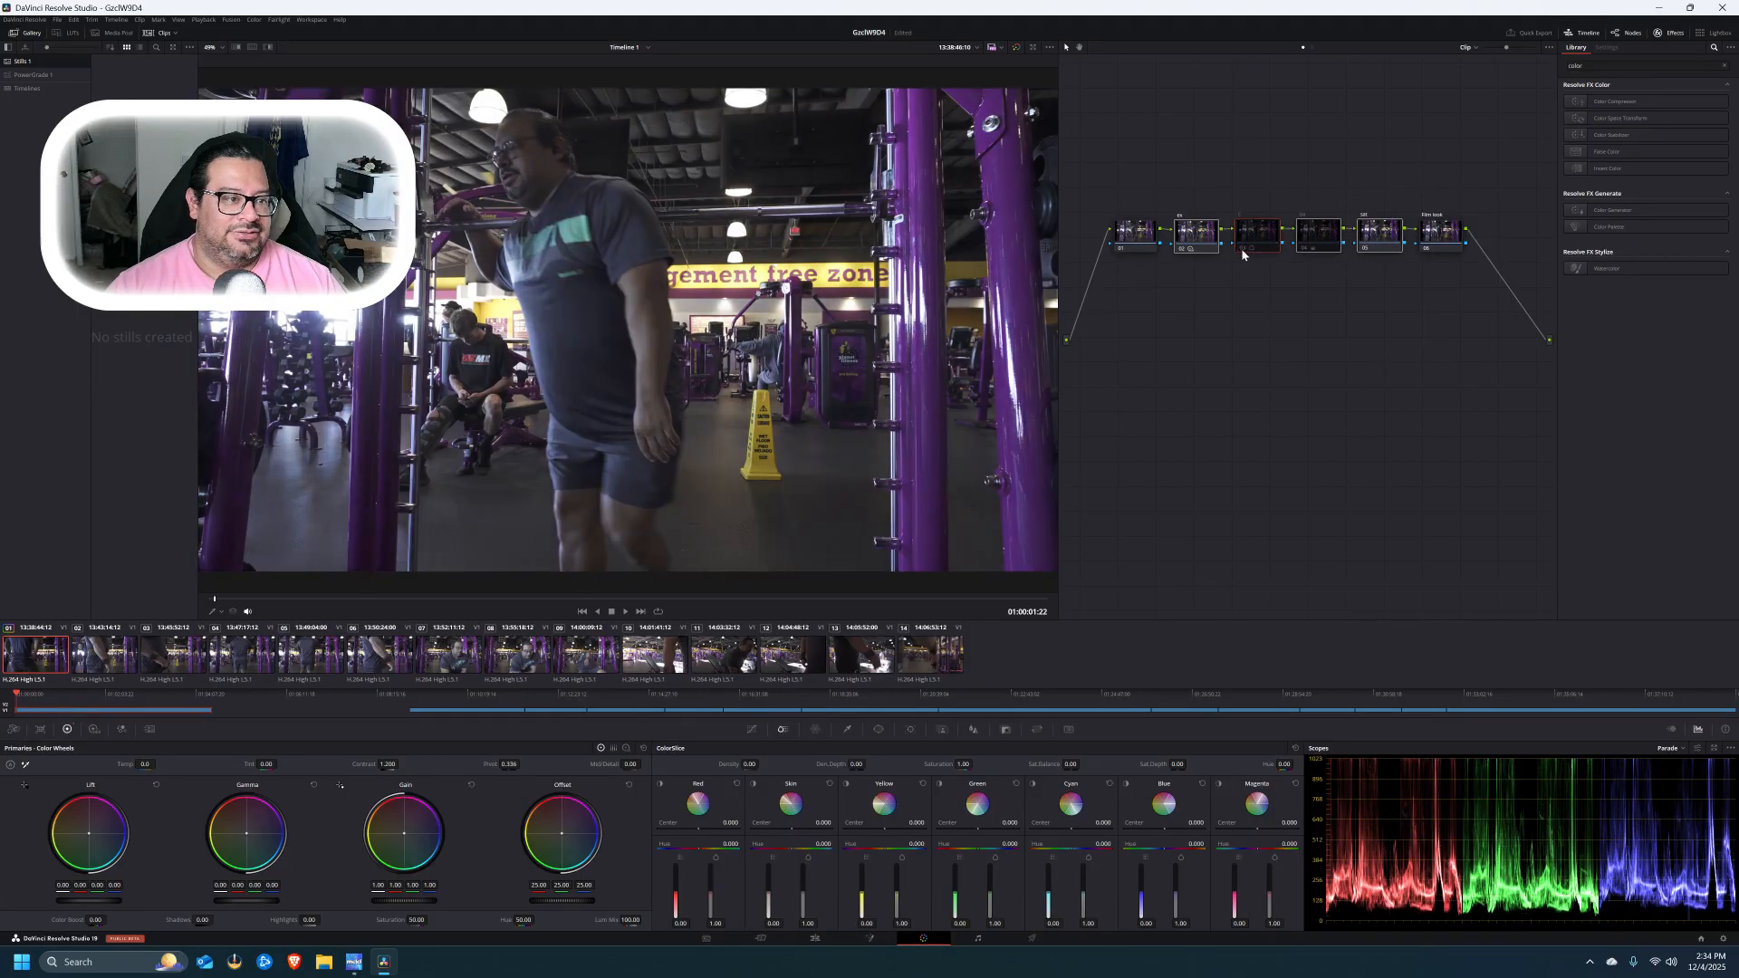
left_click(1183, 250)
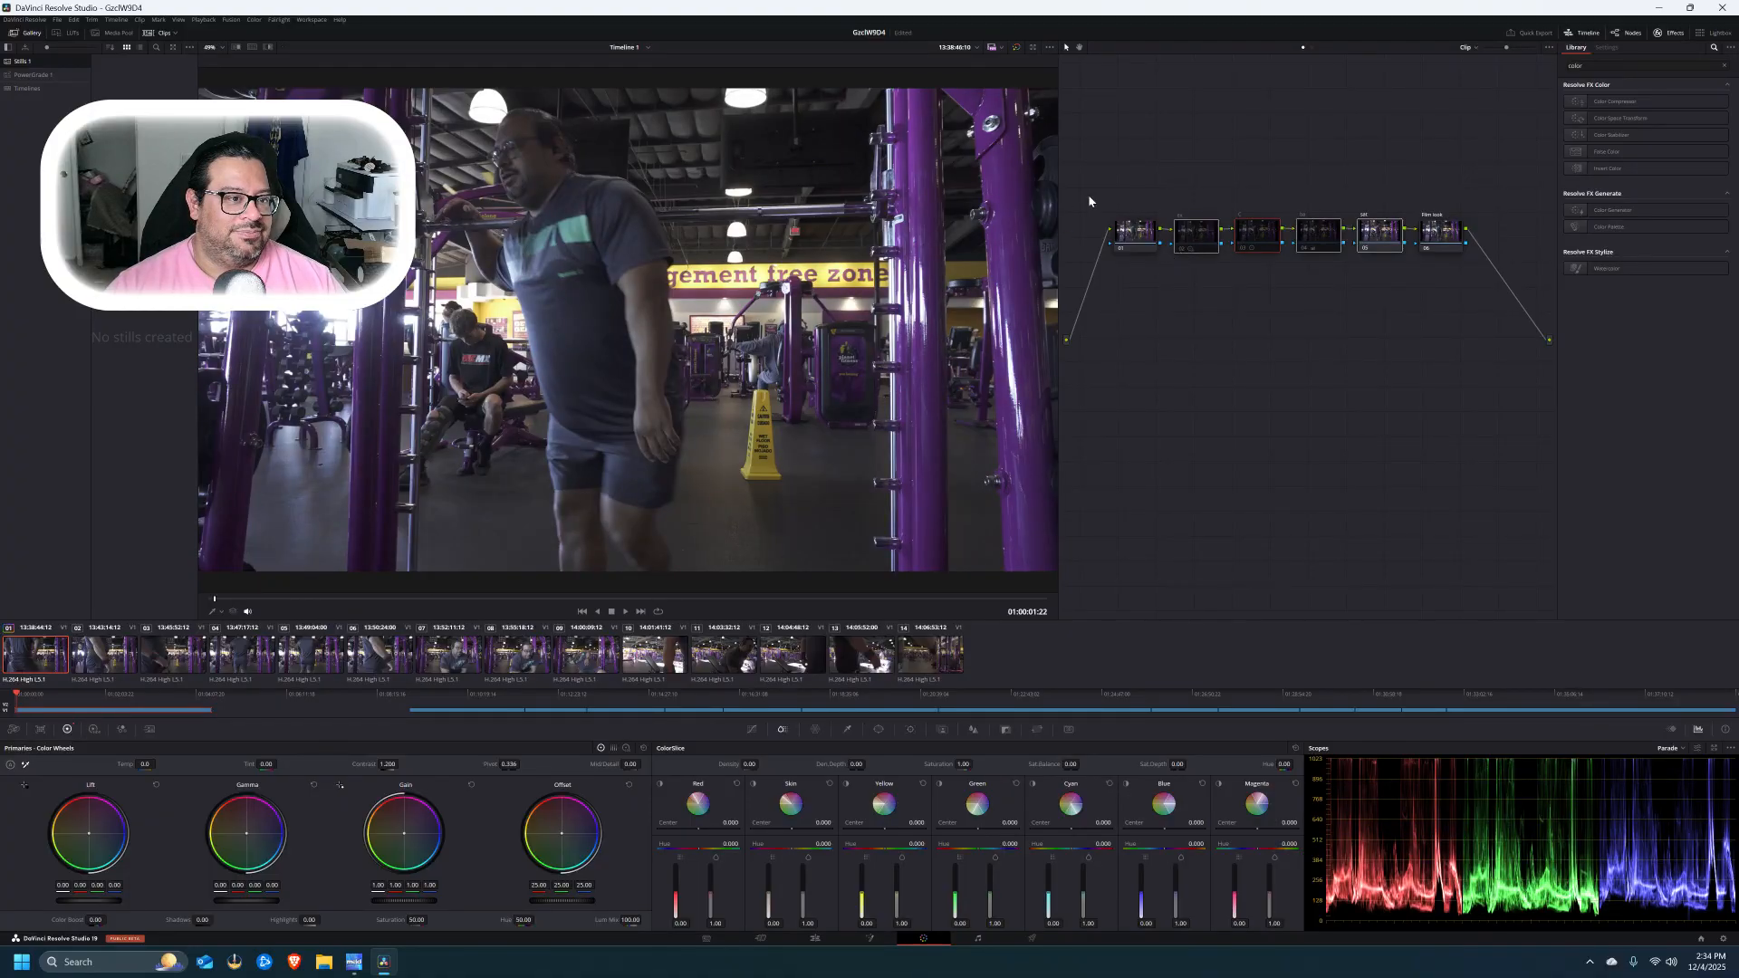
left_click(1363, 244)
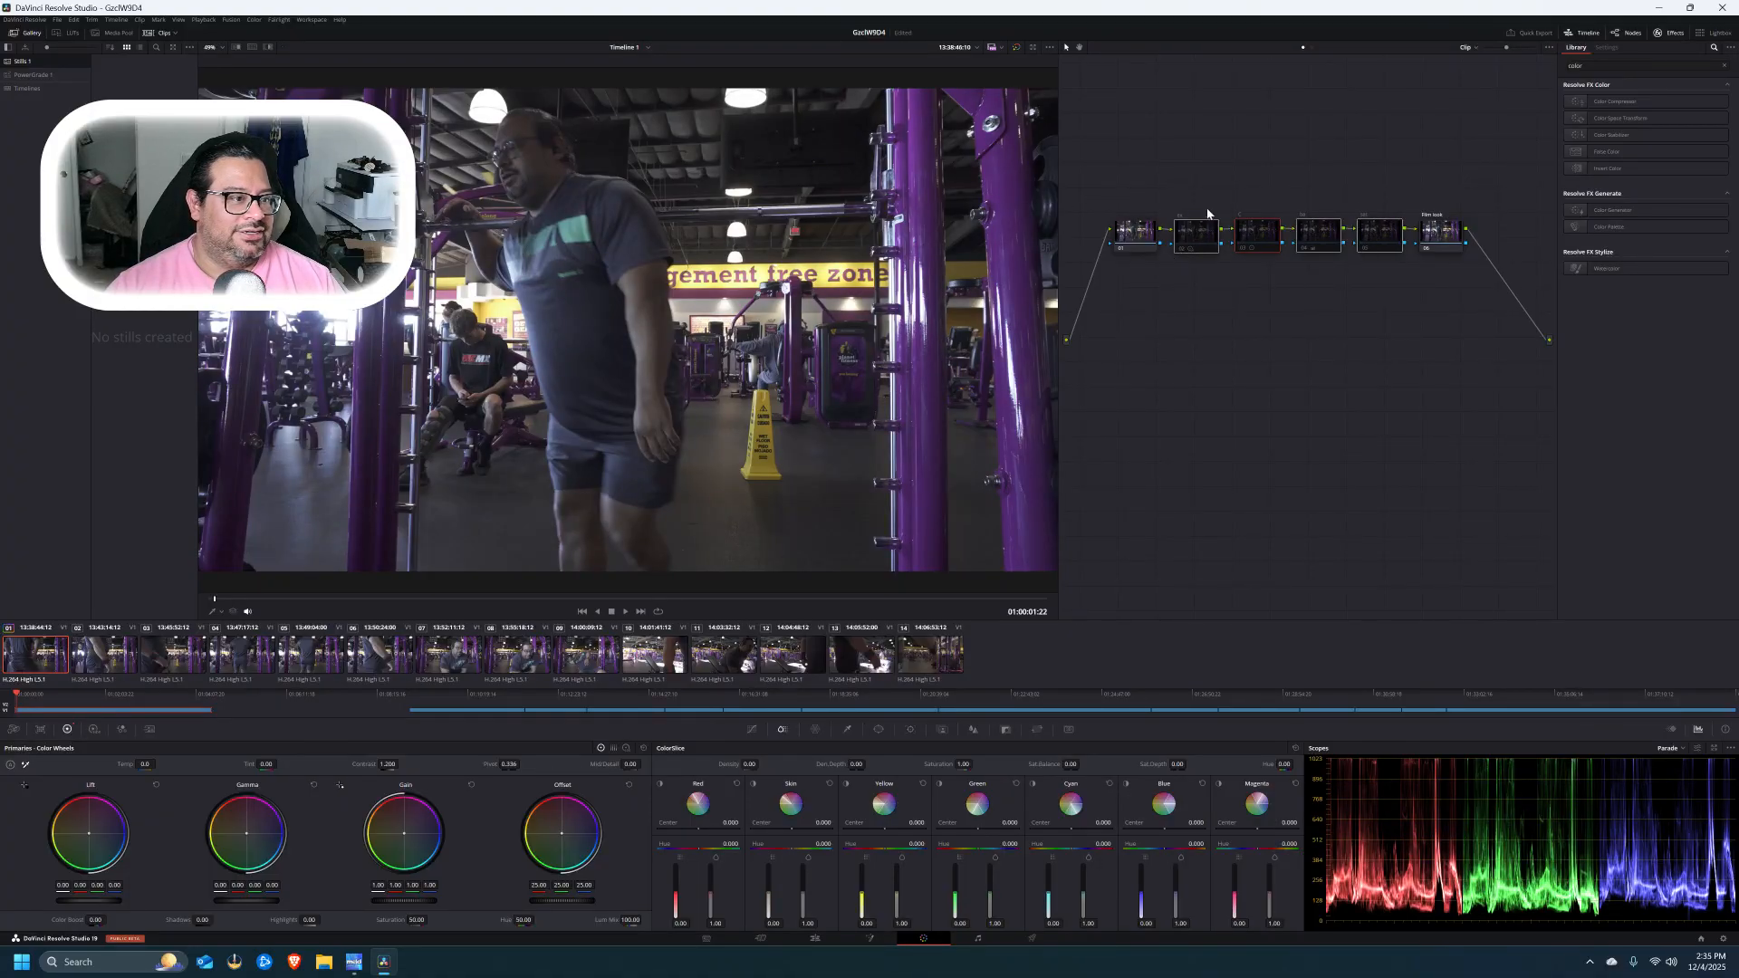
- Re-enable the second through fifth nodes one at a time to compare each stage of the grade
left_click(1182, 251)
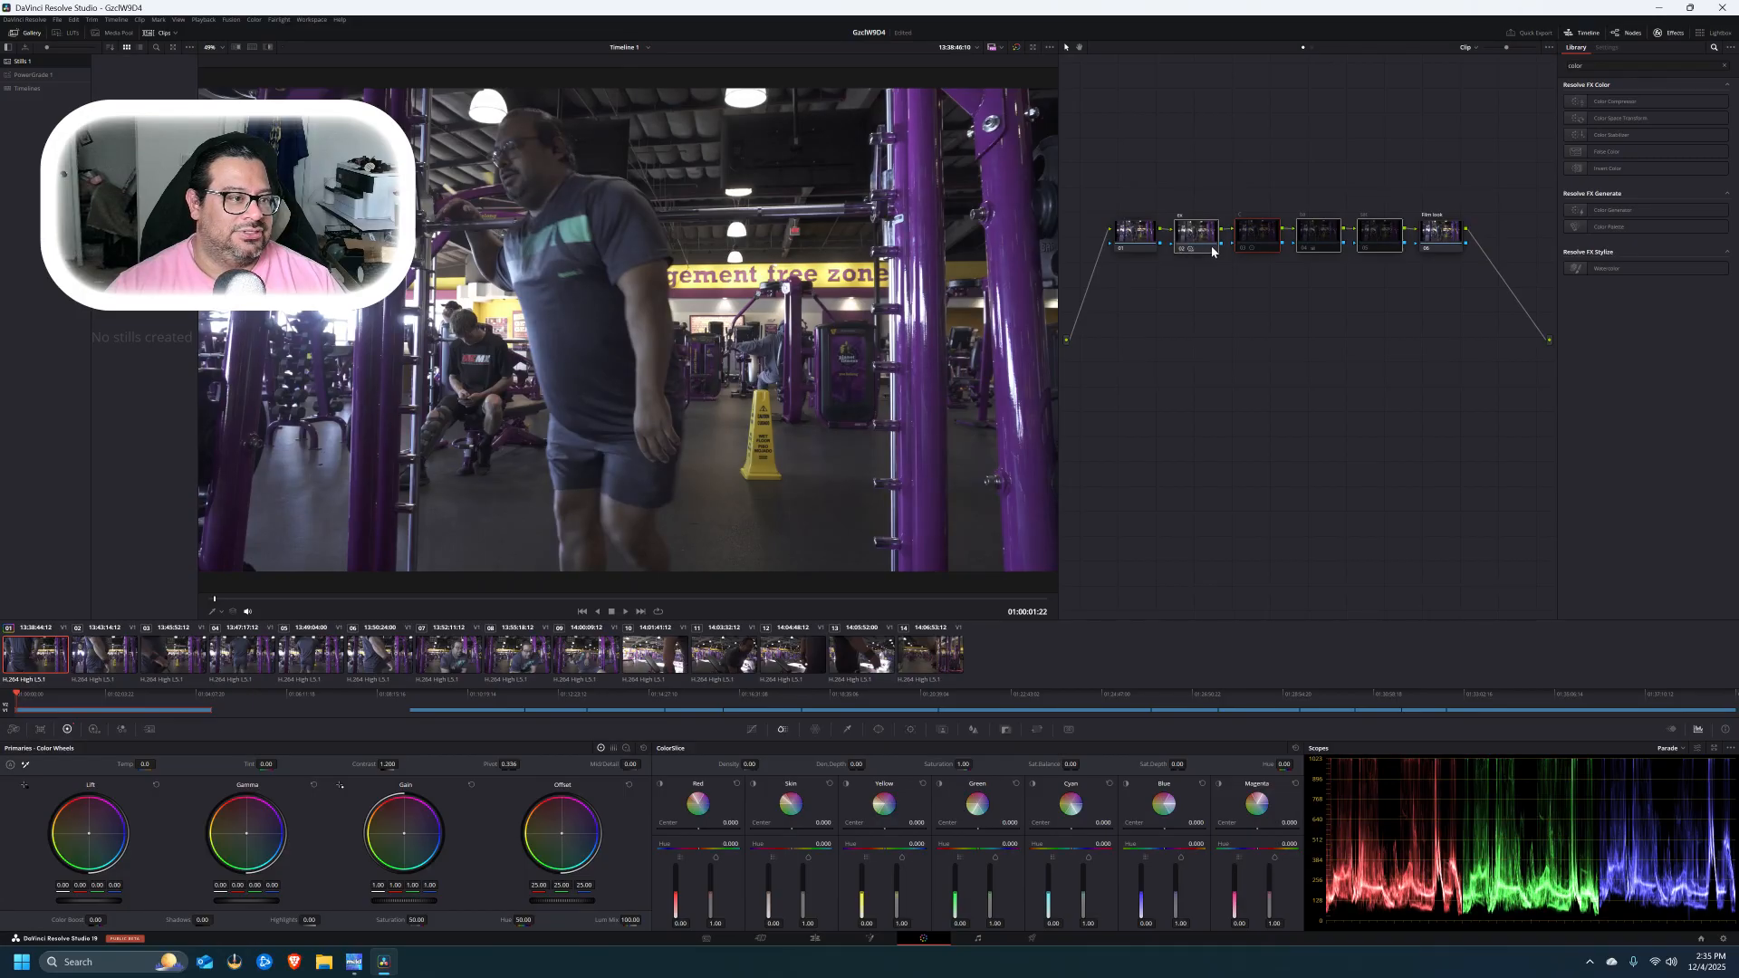
left_click(1243, 250)
left_click(1309, 250)
left_click(1306, 251)
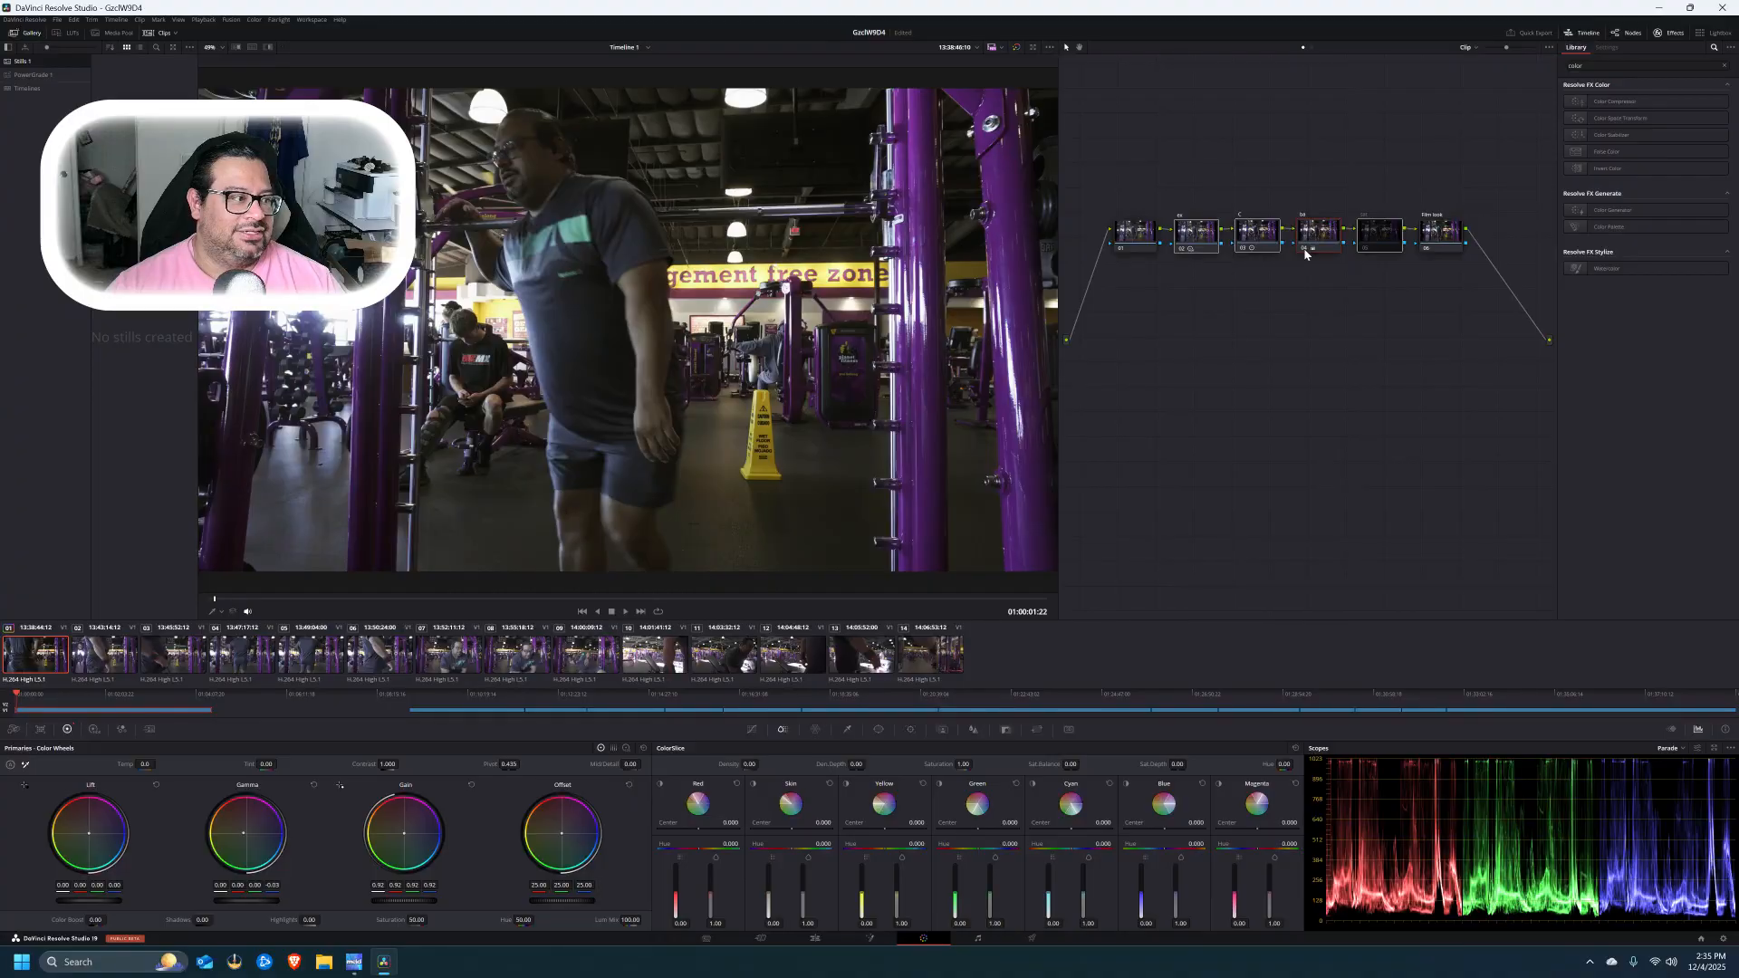
left_click(1364, 250)
- Set the fifth node's ColorSlice saturation to 1.1
left_click(1380, 229)
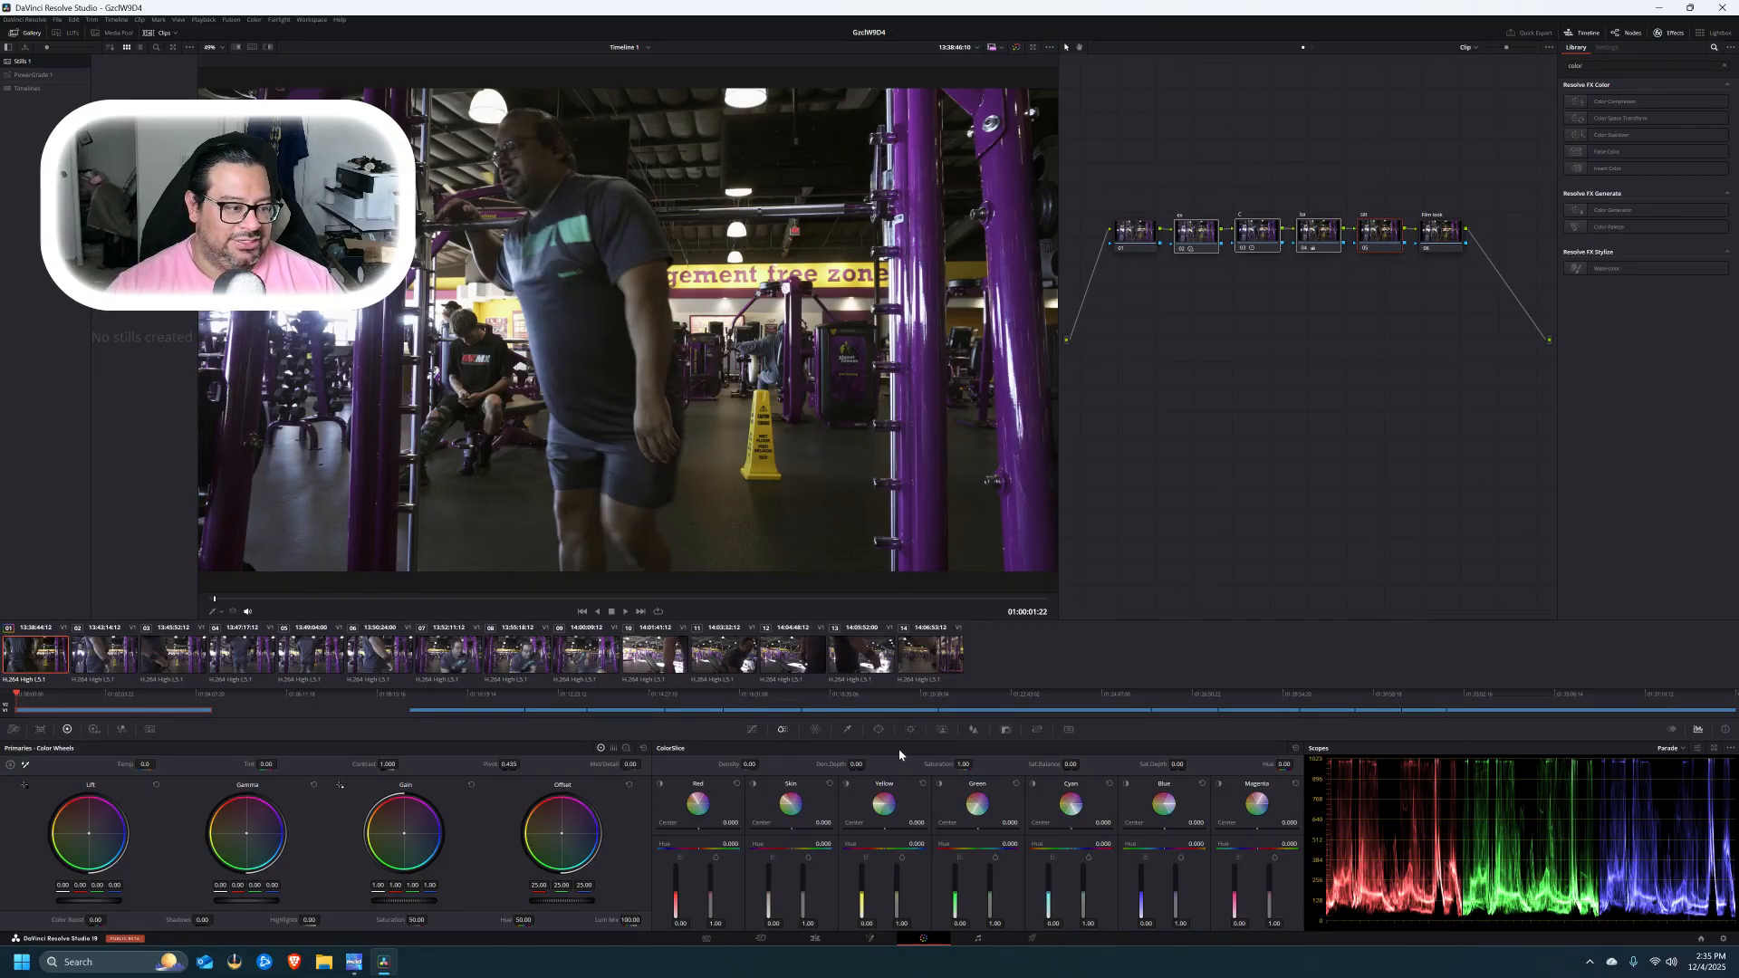
double_click(965, 764)
type("1.1")
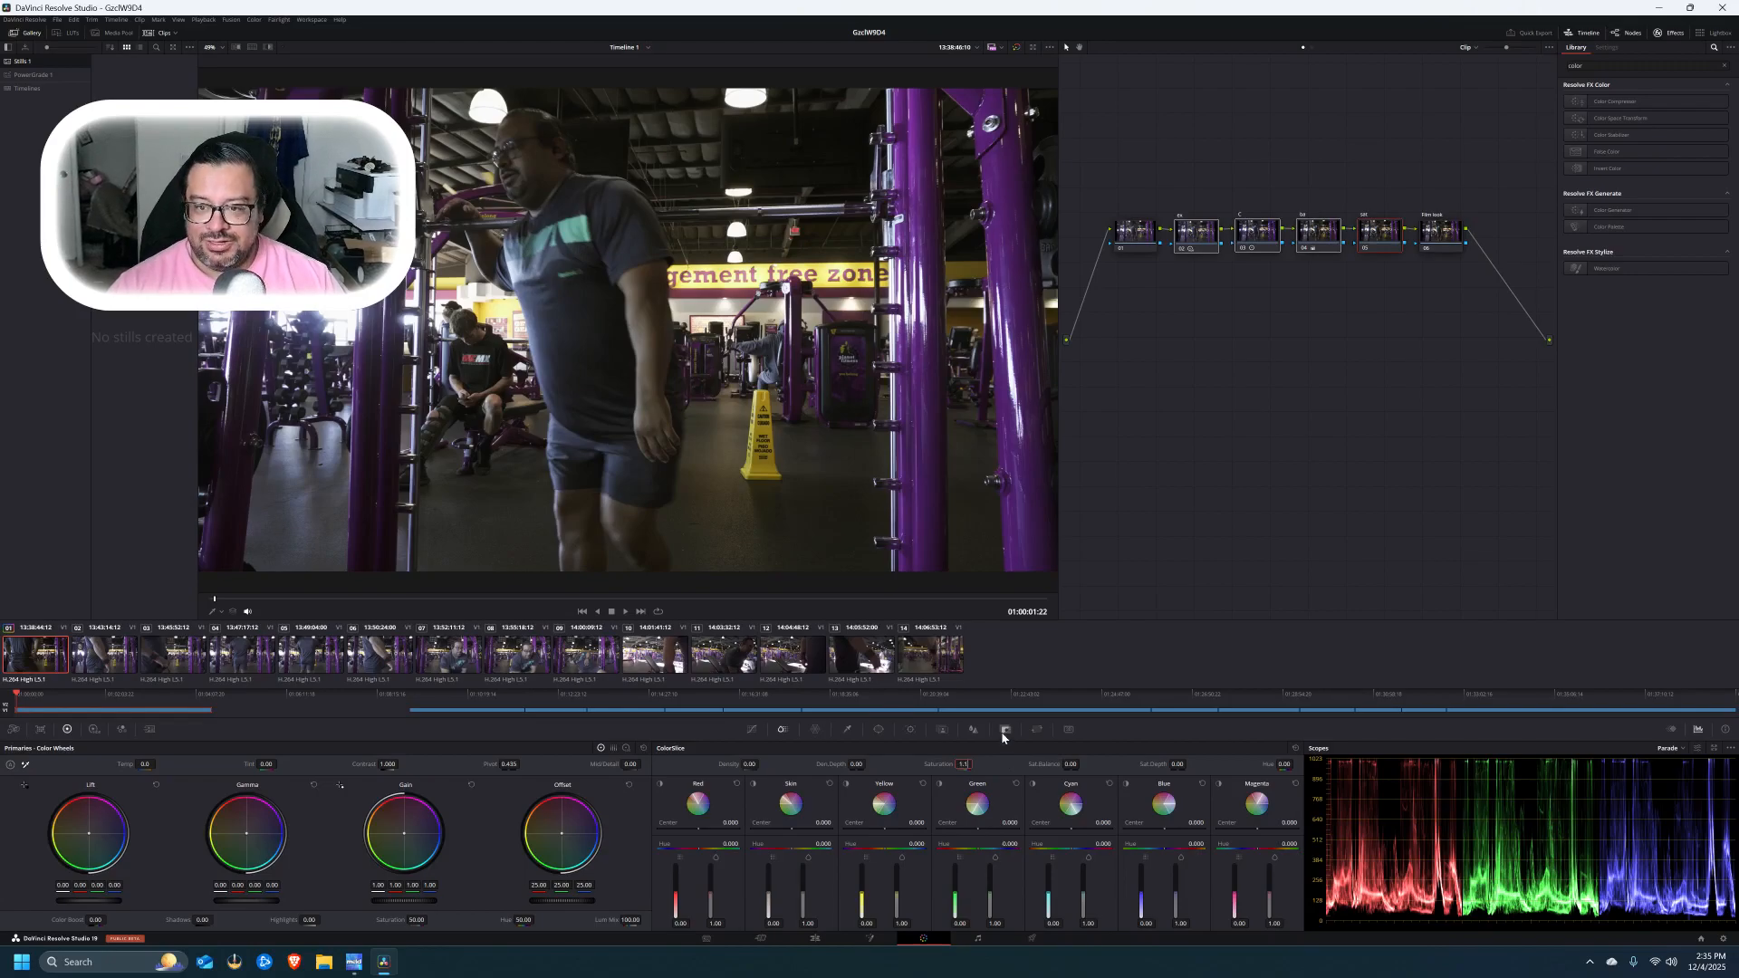
key("Return")
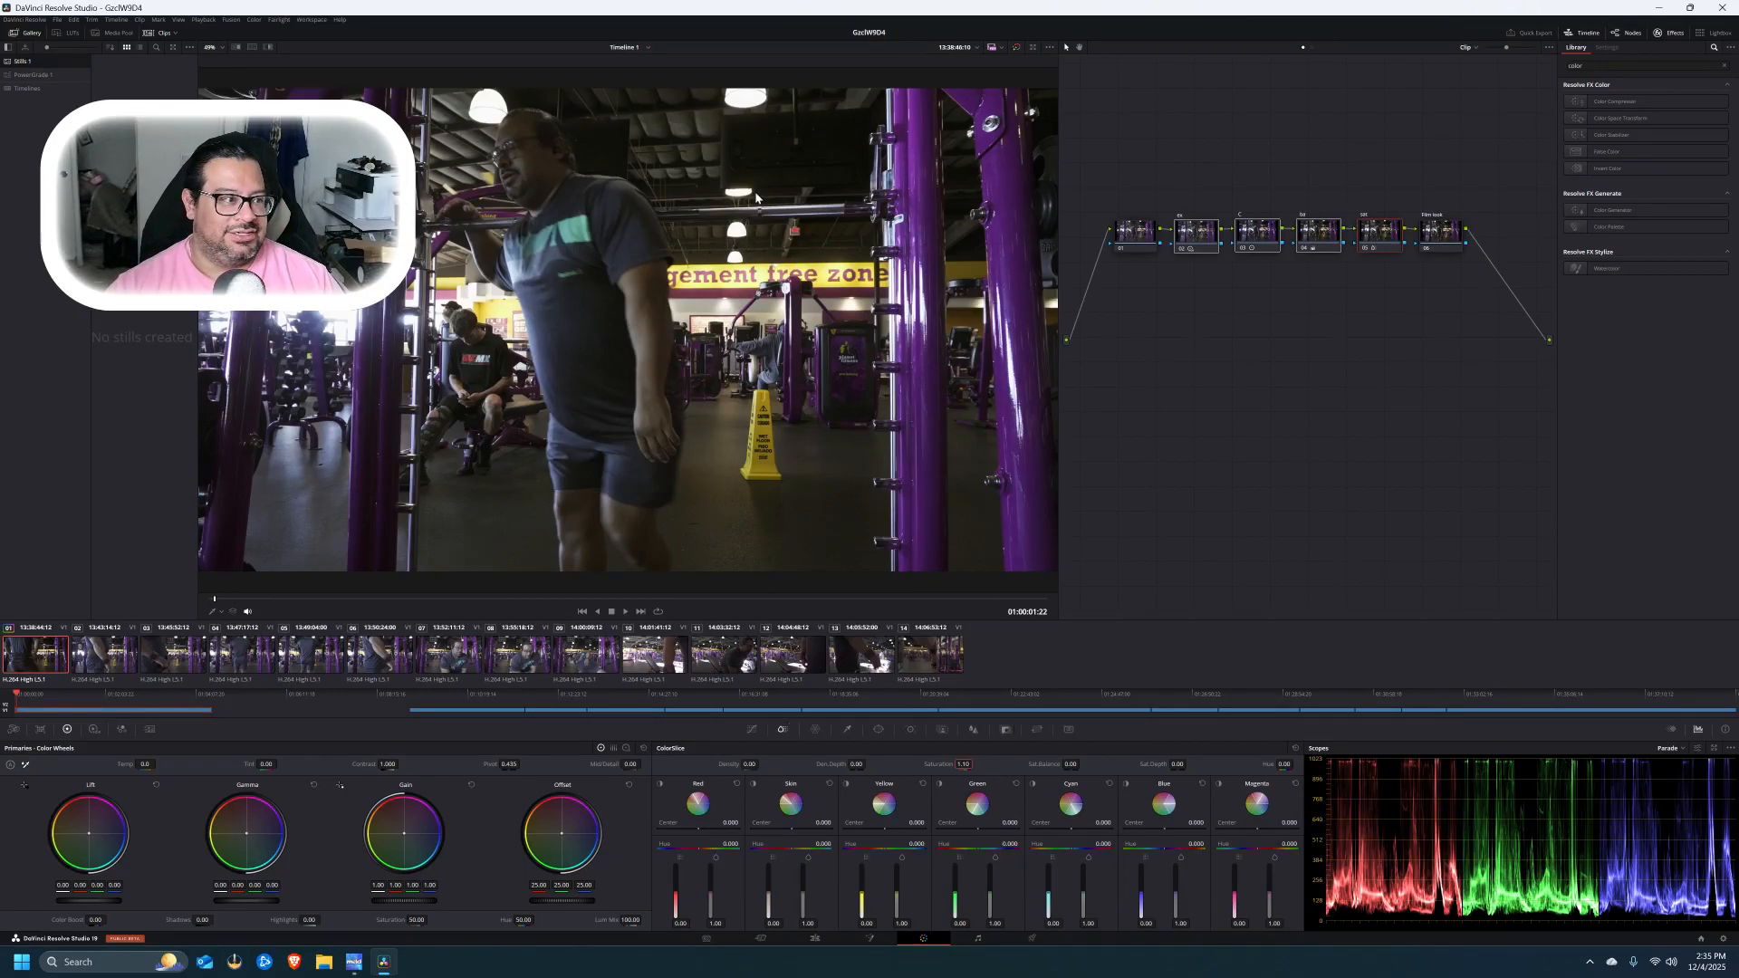
- Try a different ColorSlice saturation on the fifth node and return it to 1.1
mouse_move(989, 766)
left_mouse_down()
mouse_move(969, 765)
mouse_move(986, 765)
left_mouse_up()
double_click(966, 764)
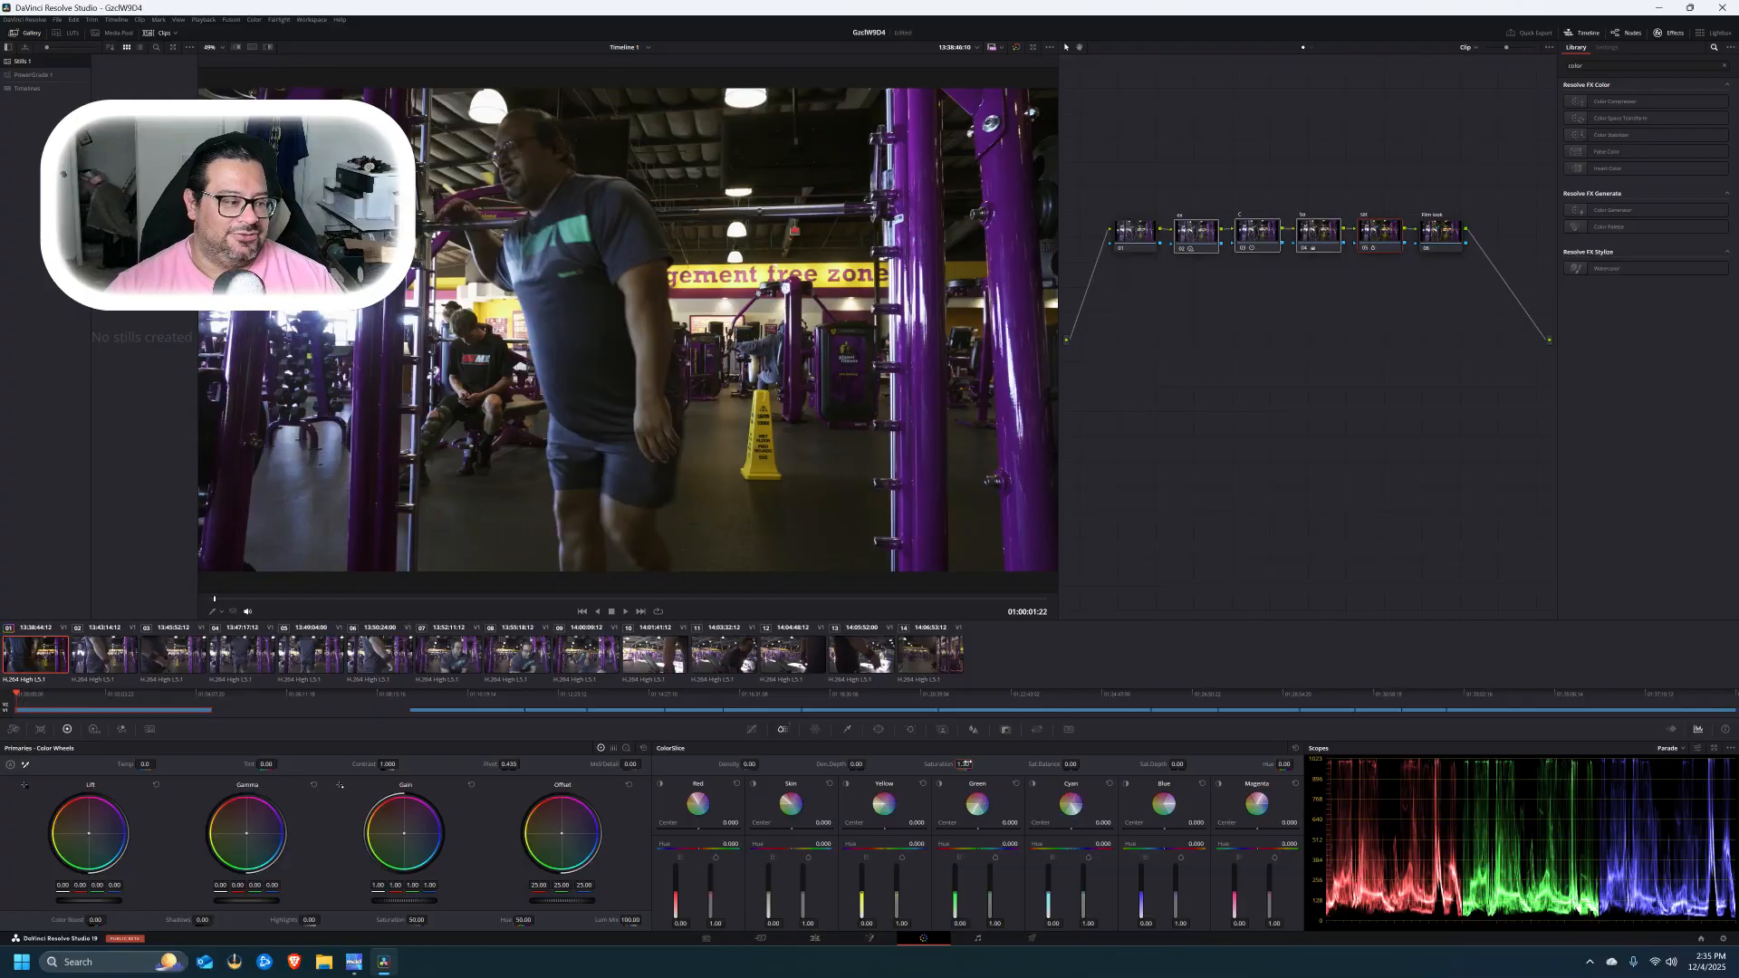
type("1.1")
key("Return")
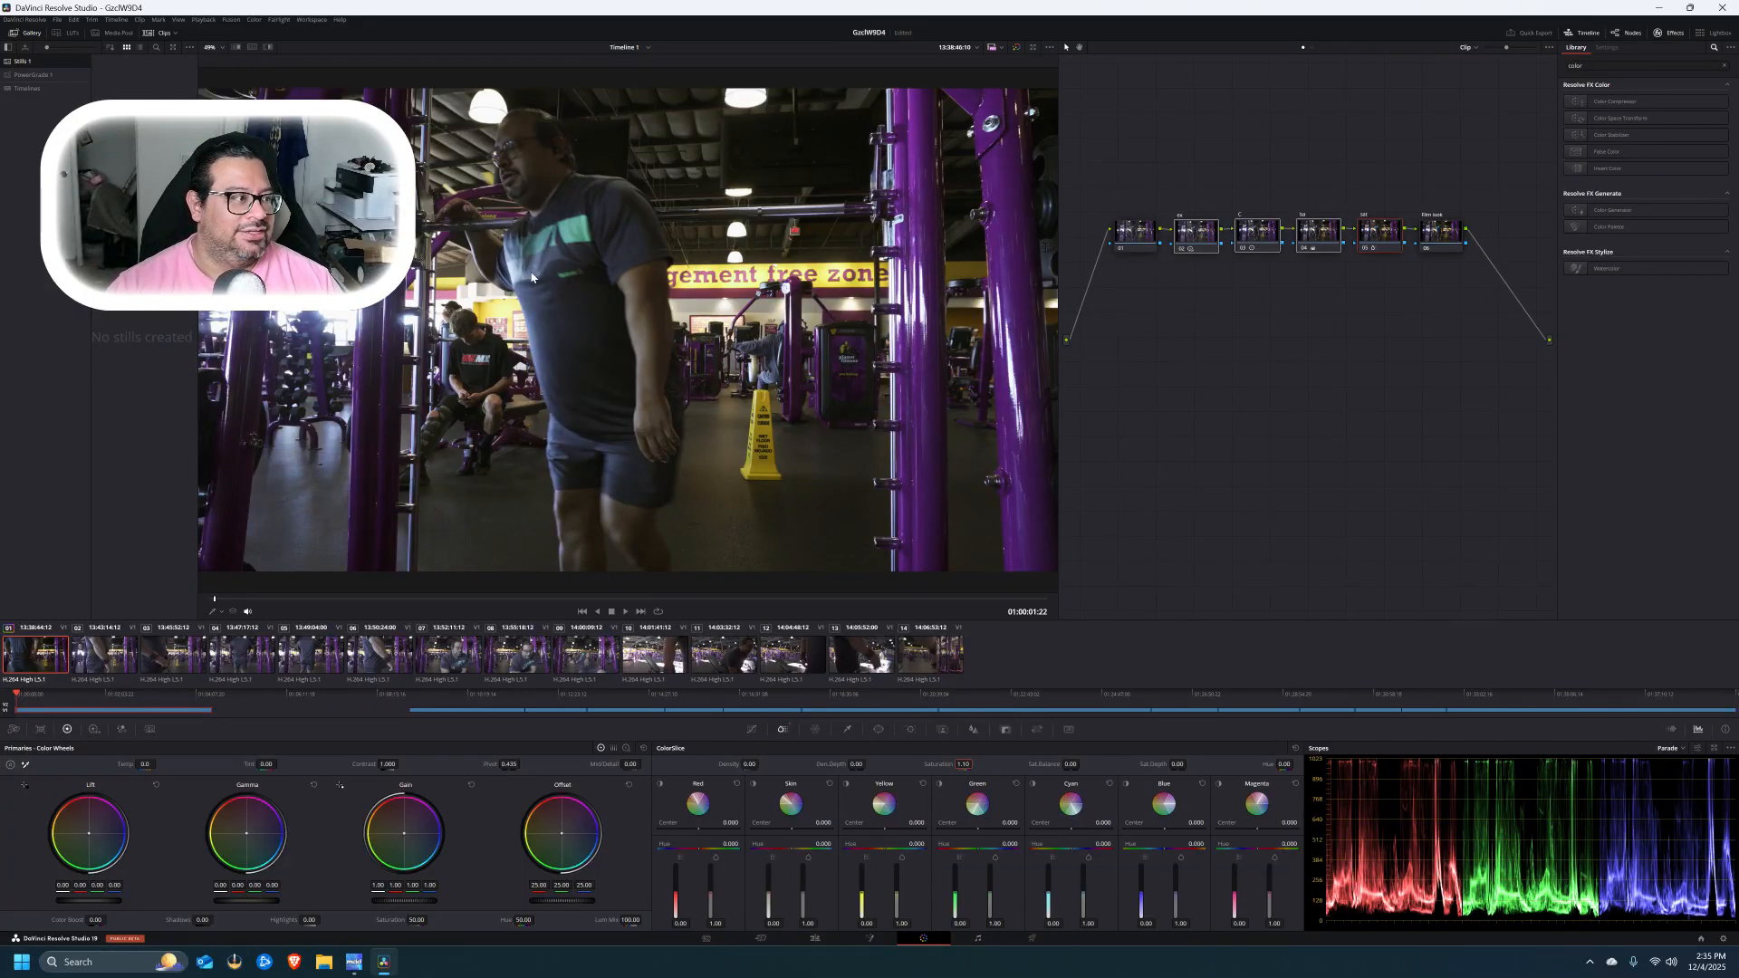
- Review the second through fifth nodes on a further frame of the first clip and switch the scopes to the Waveform display
key("space")
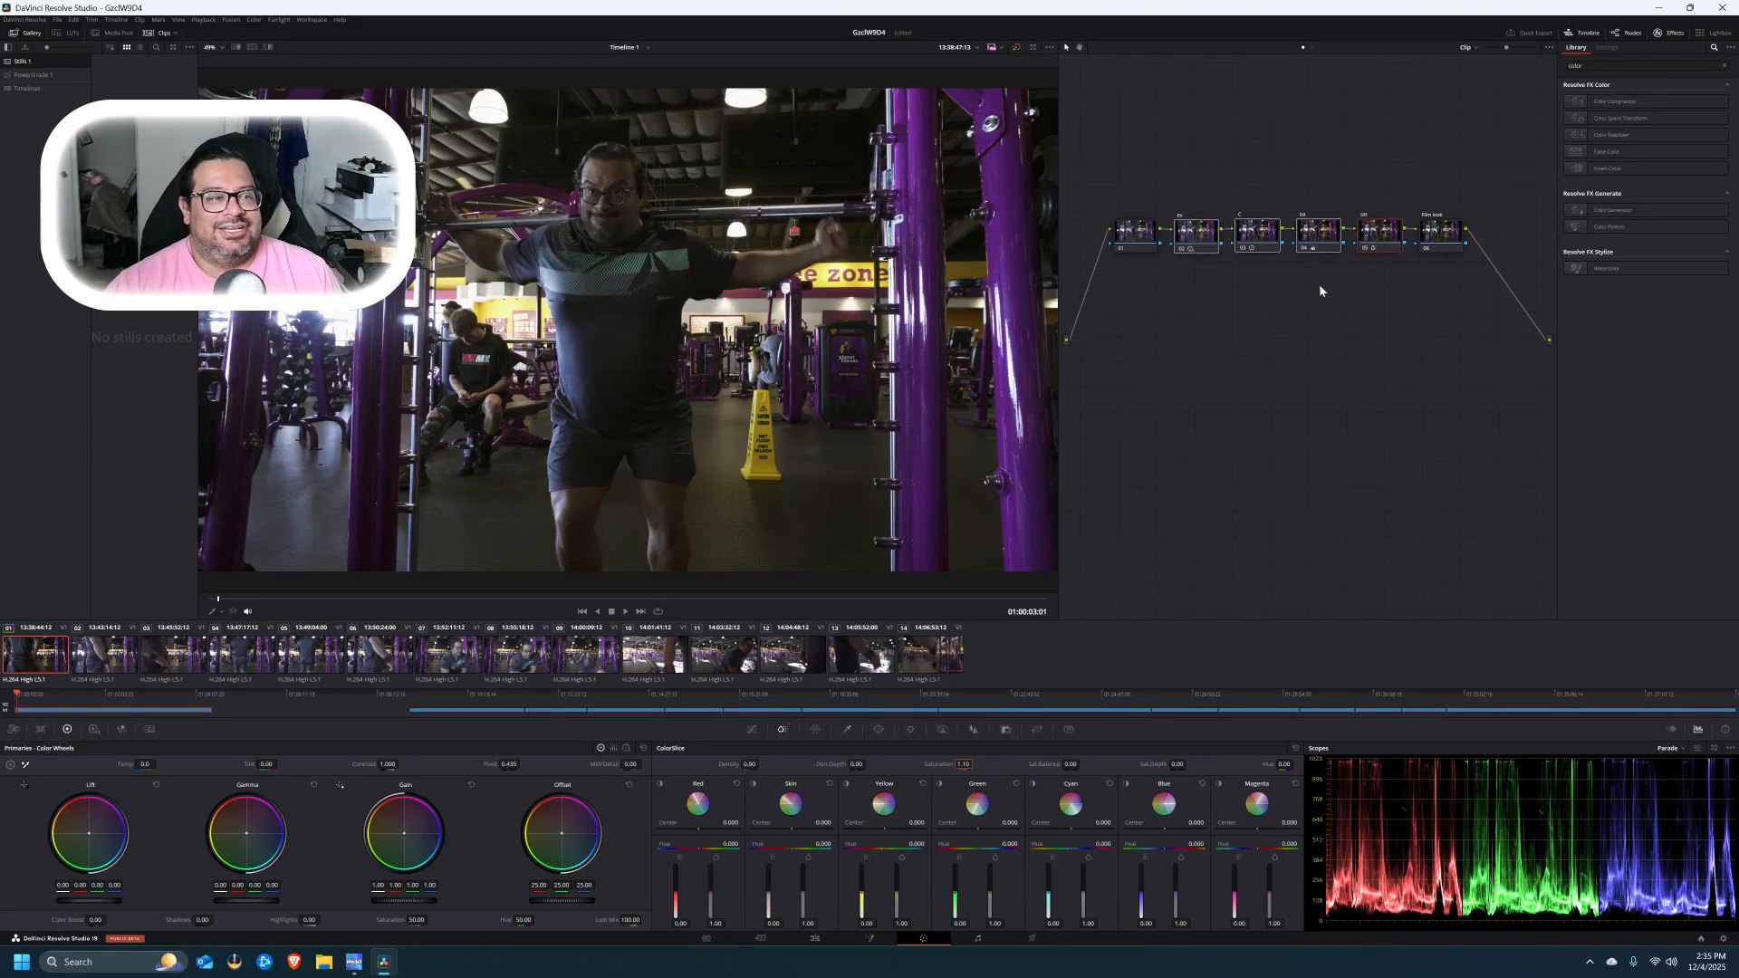
left_click(1196, 229)
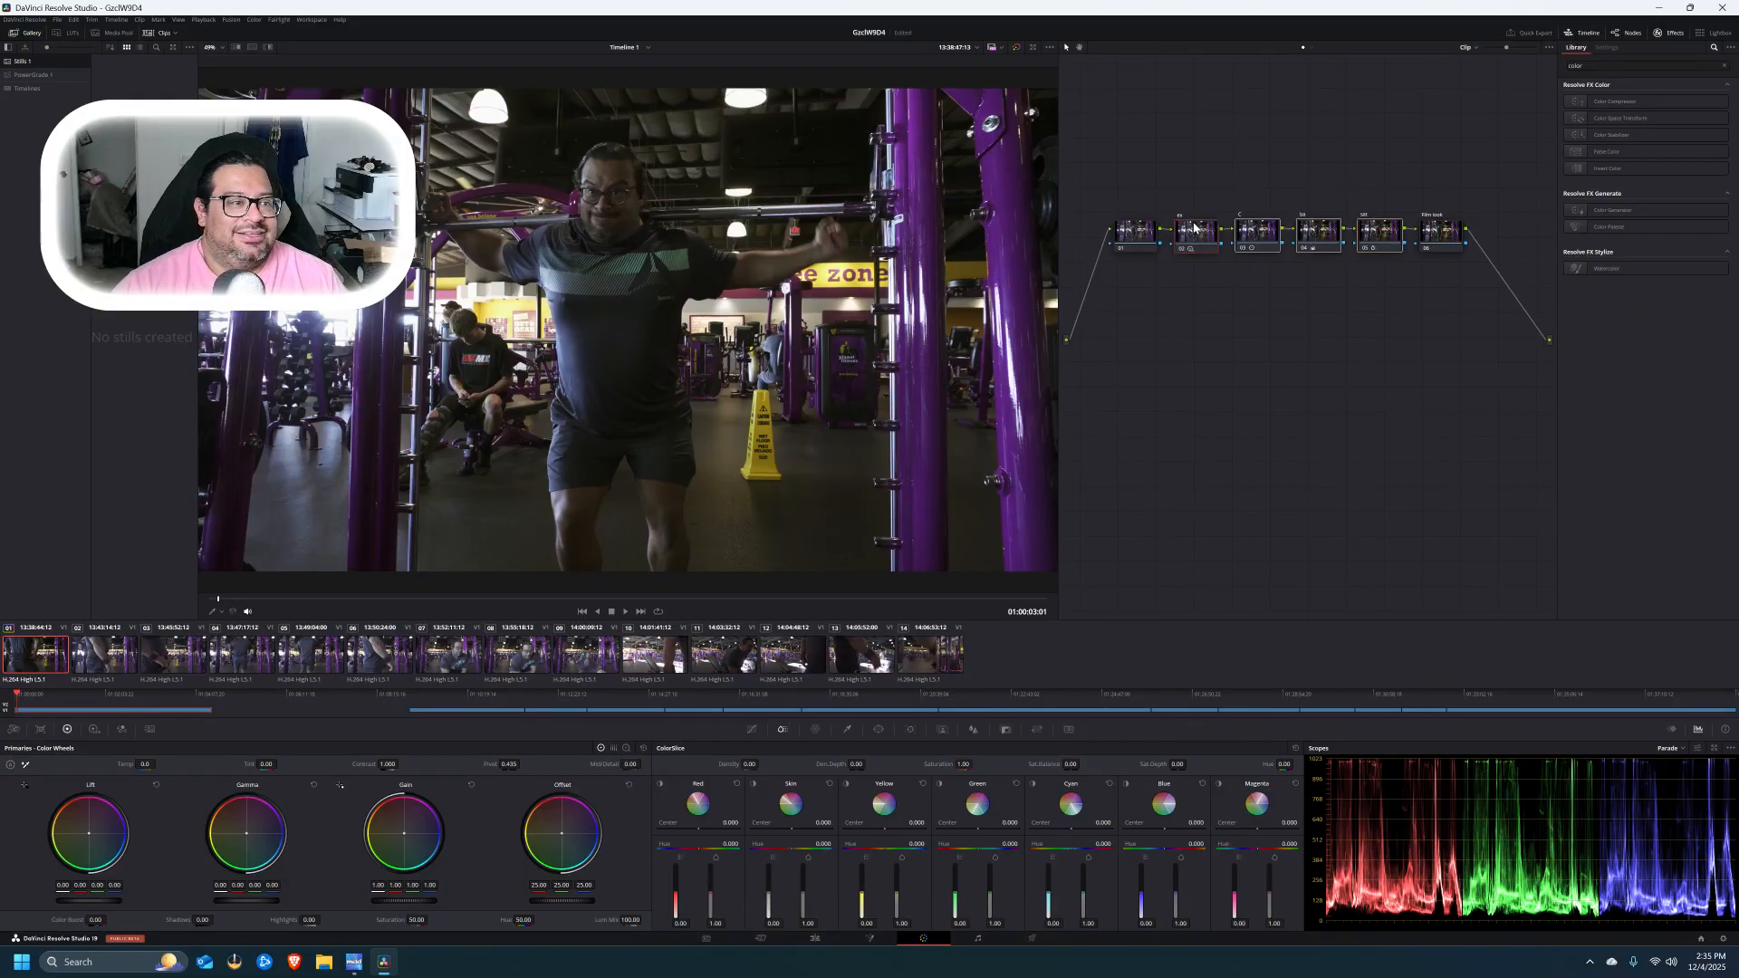
left_click(1246, 231)
left_click(1330, 229)
left_click(1386, 227)
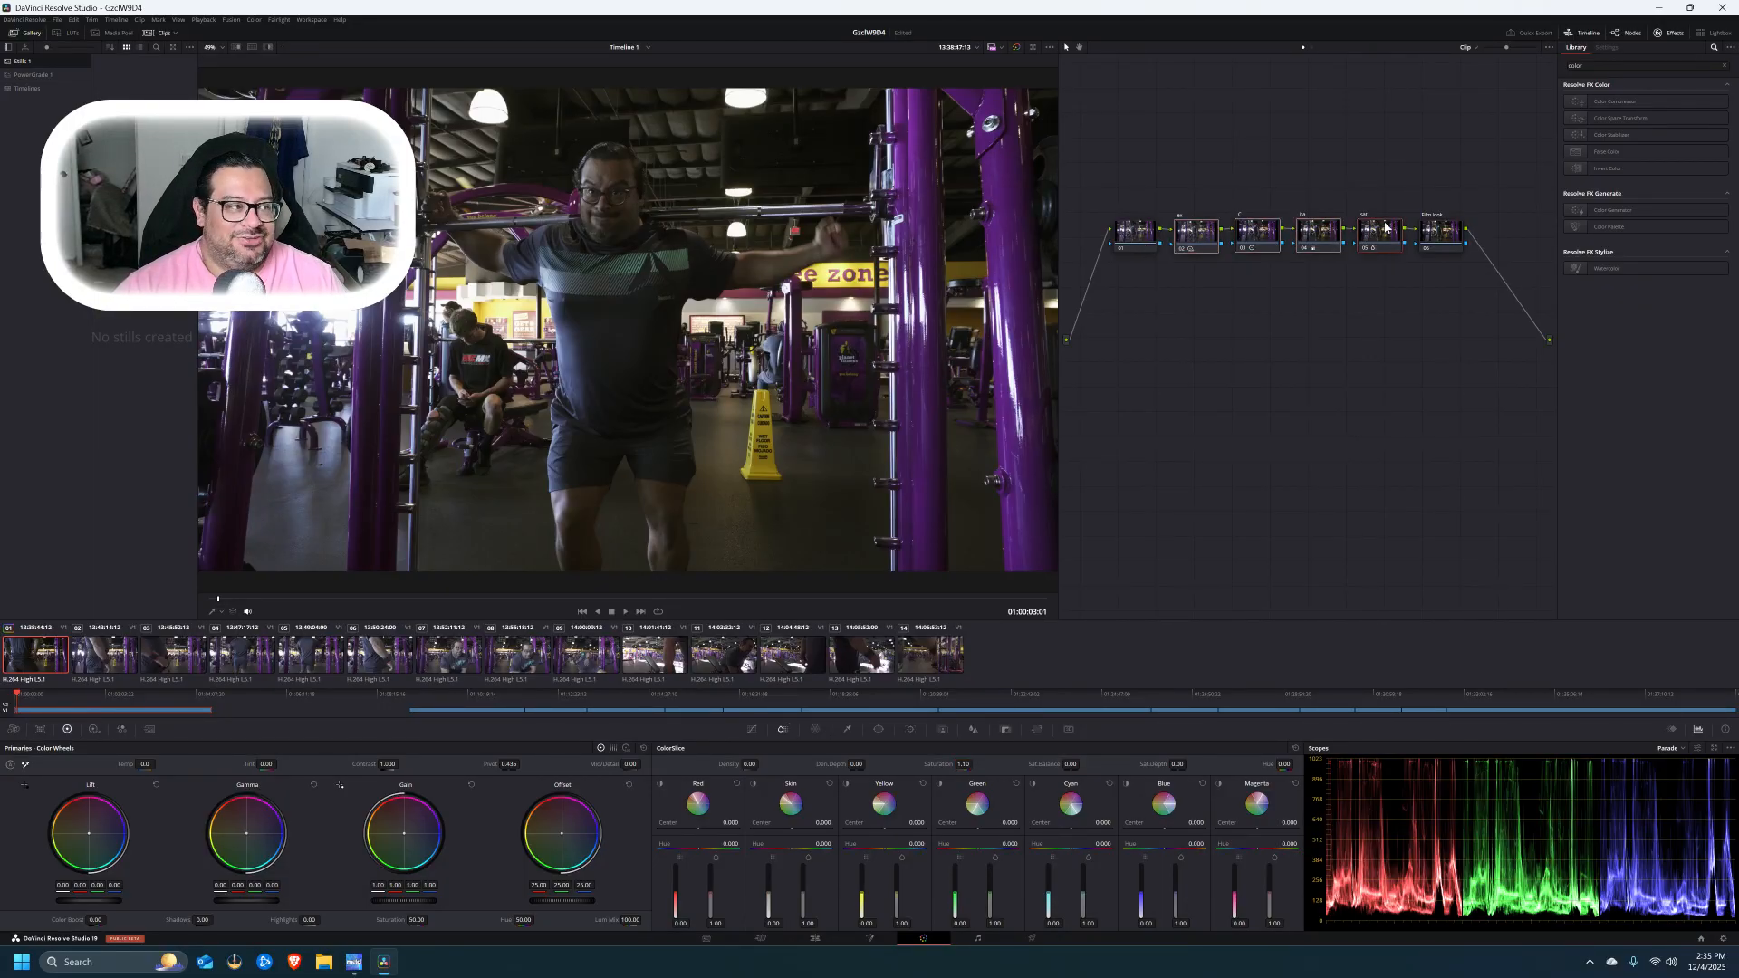
left_click(1669, 750)
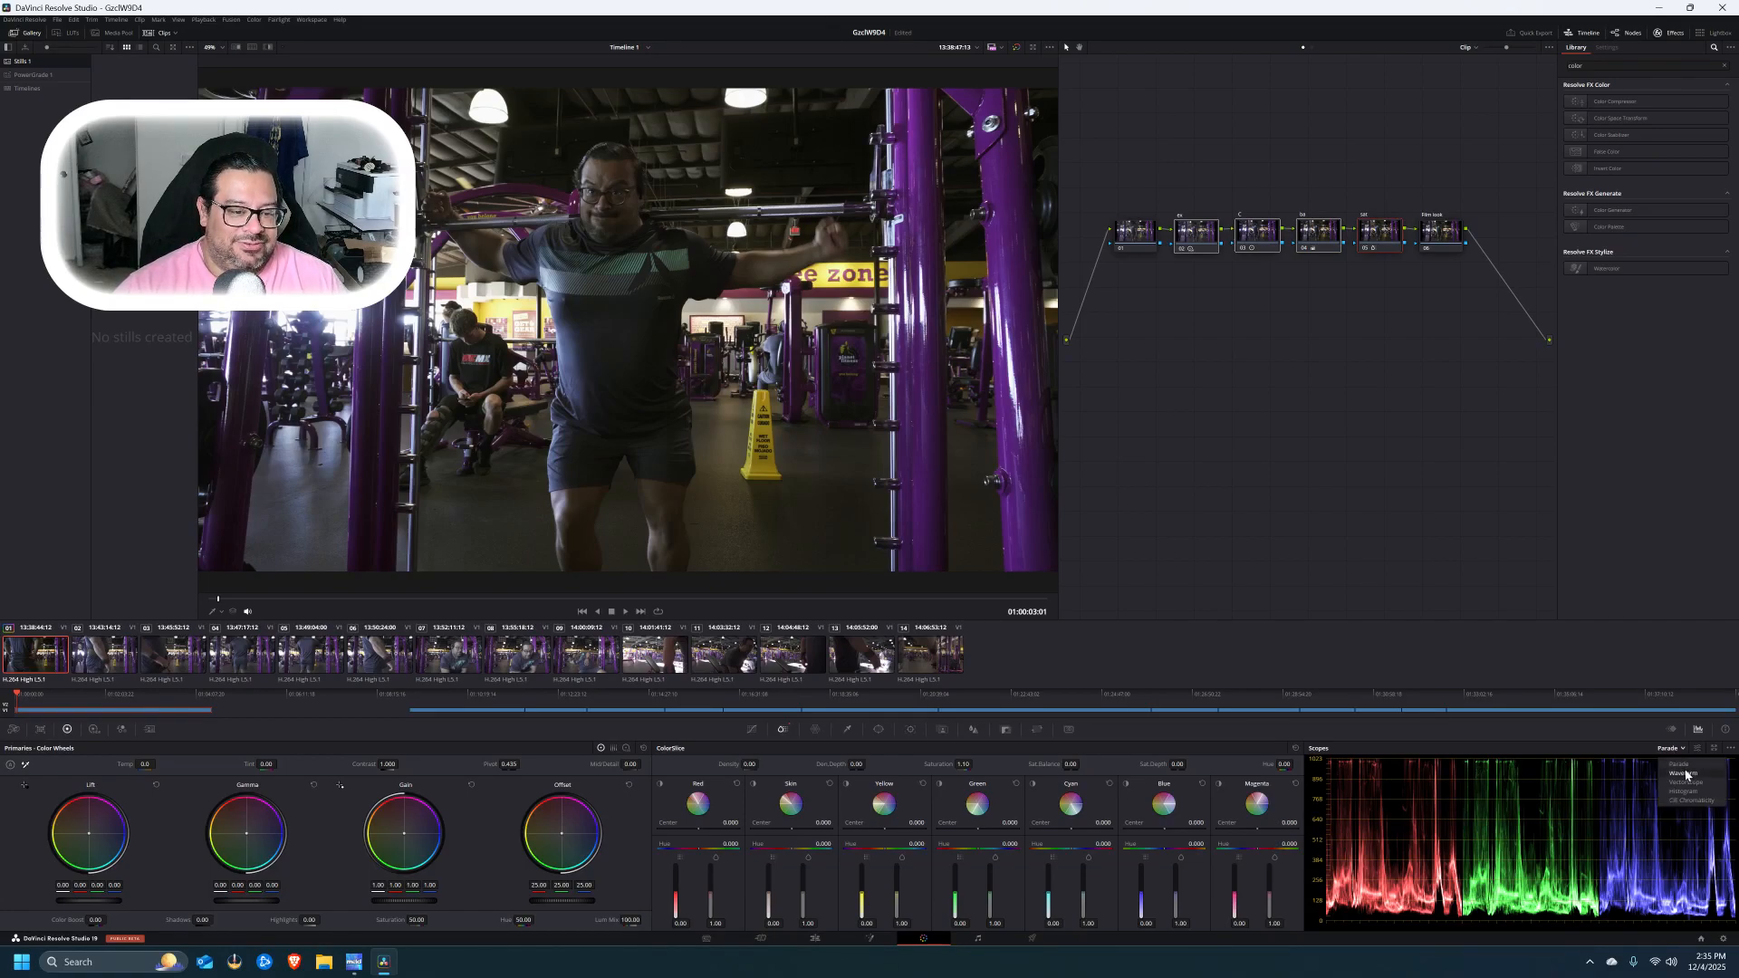
left_click(1683, 773)
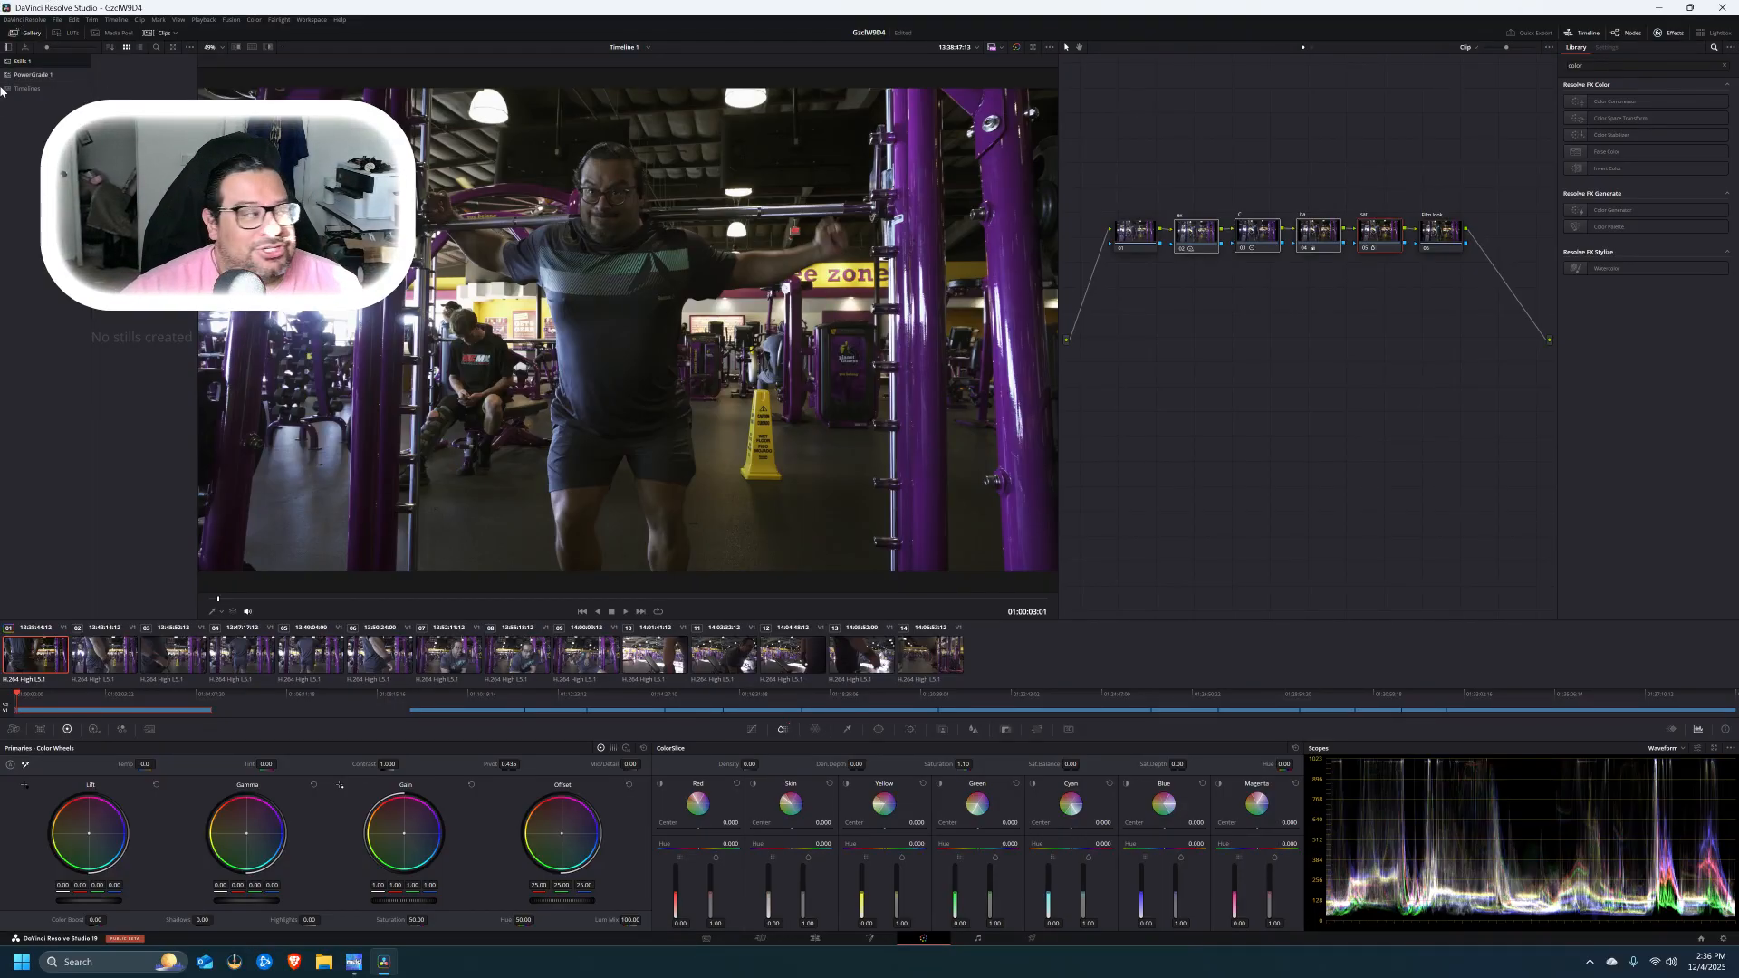
- Preview the film look LUTs and apply a cool, teal-toned LUT from the cinematic folder to the last node
left_click(60, 34)
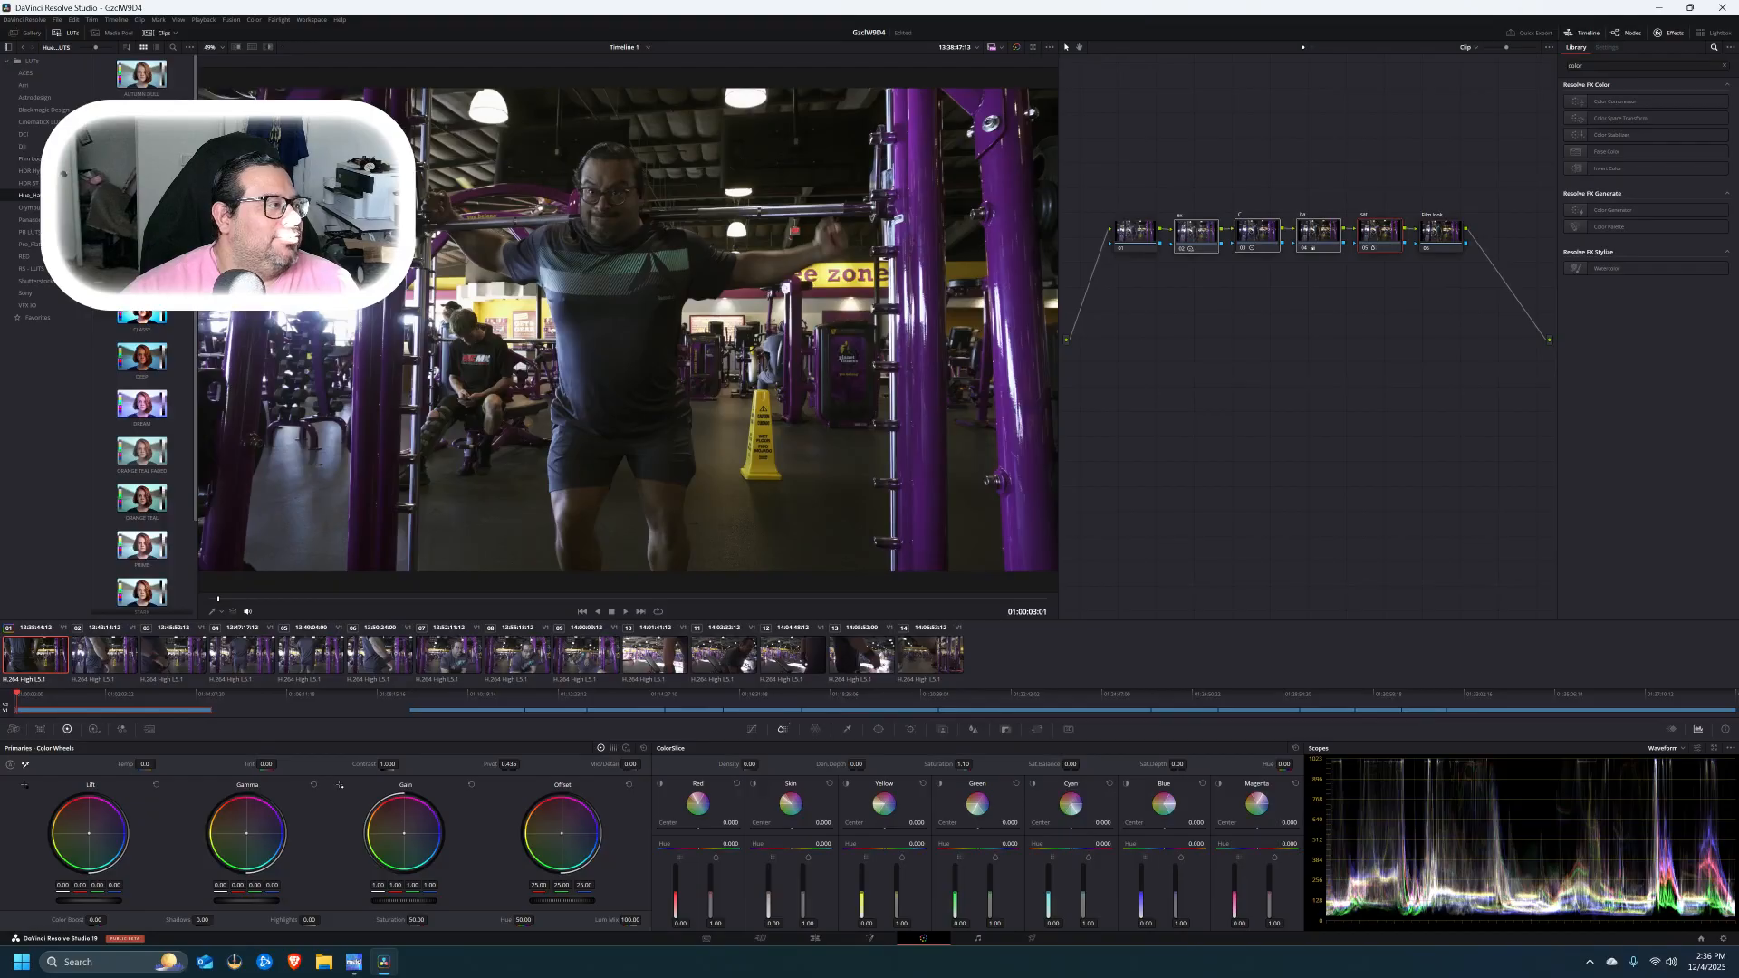
left_click(29, 158)
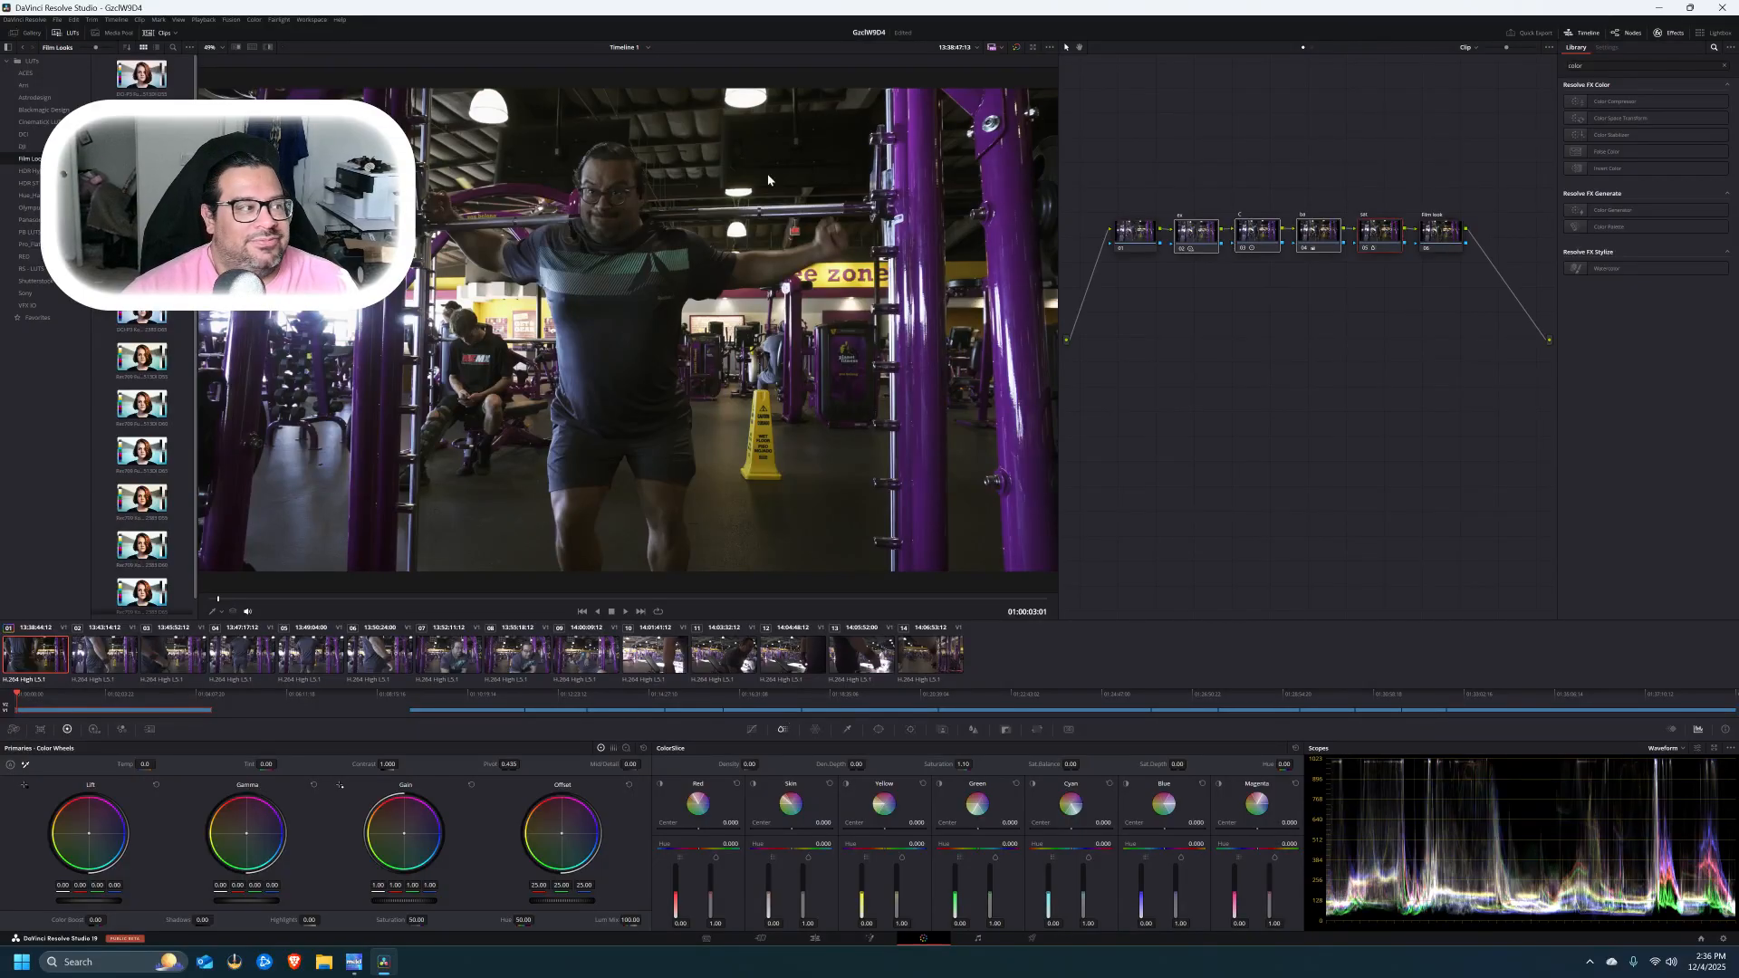
left_click(1456, 236)
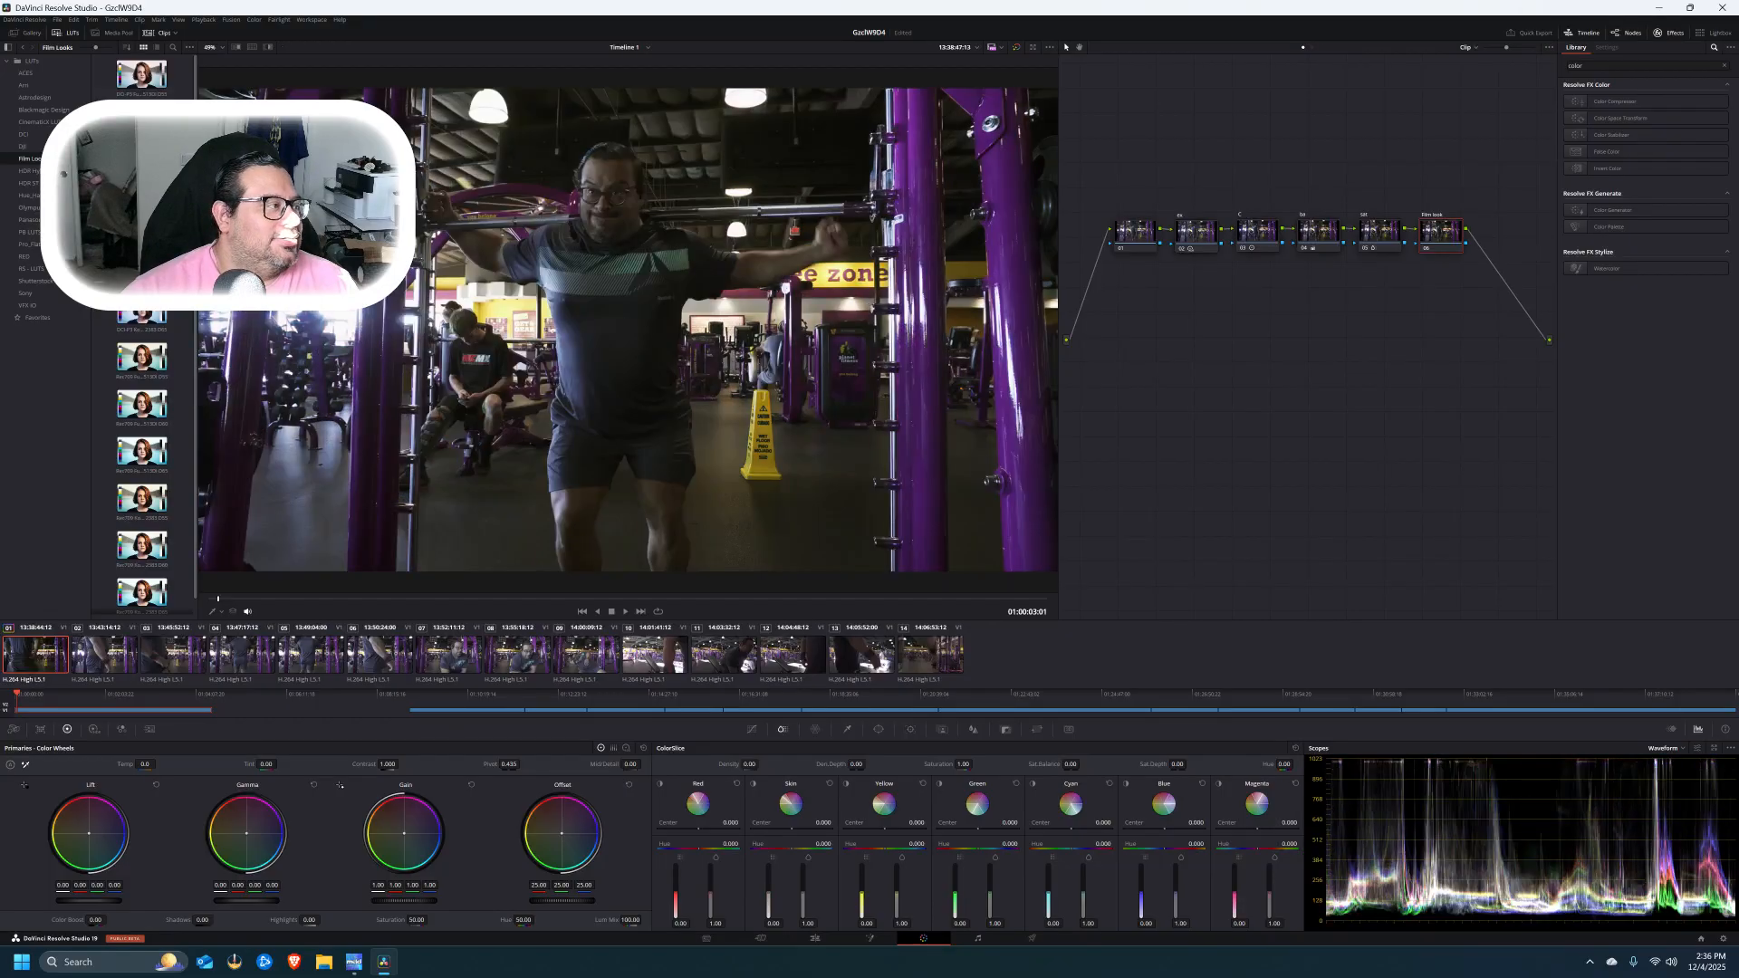
scroll(155, 448, "down", 1)
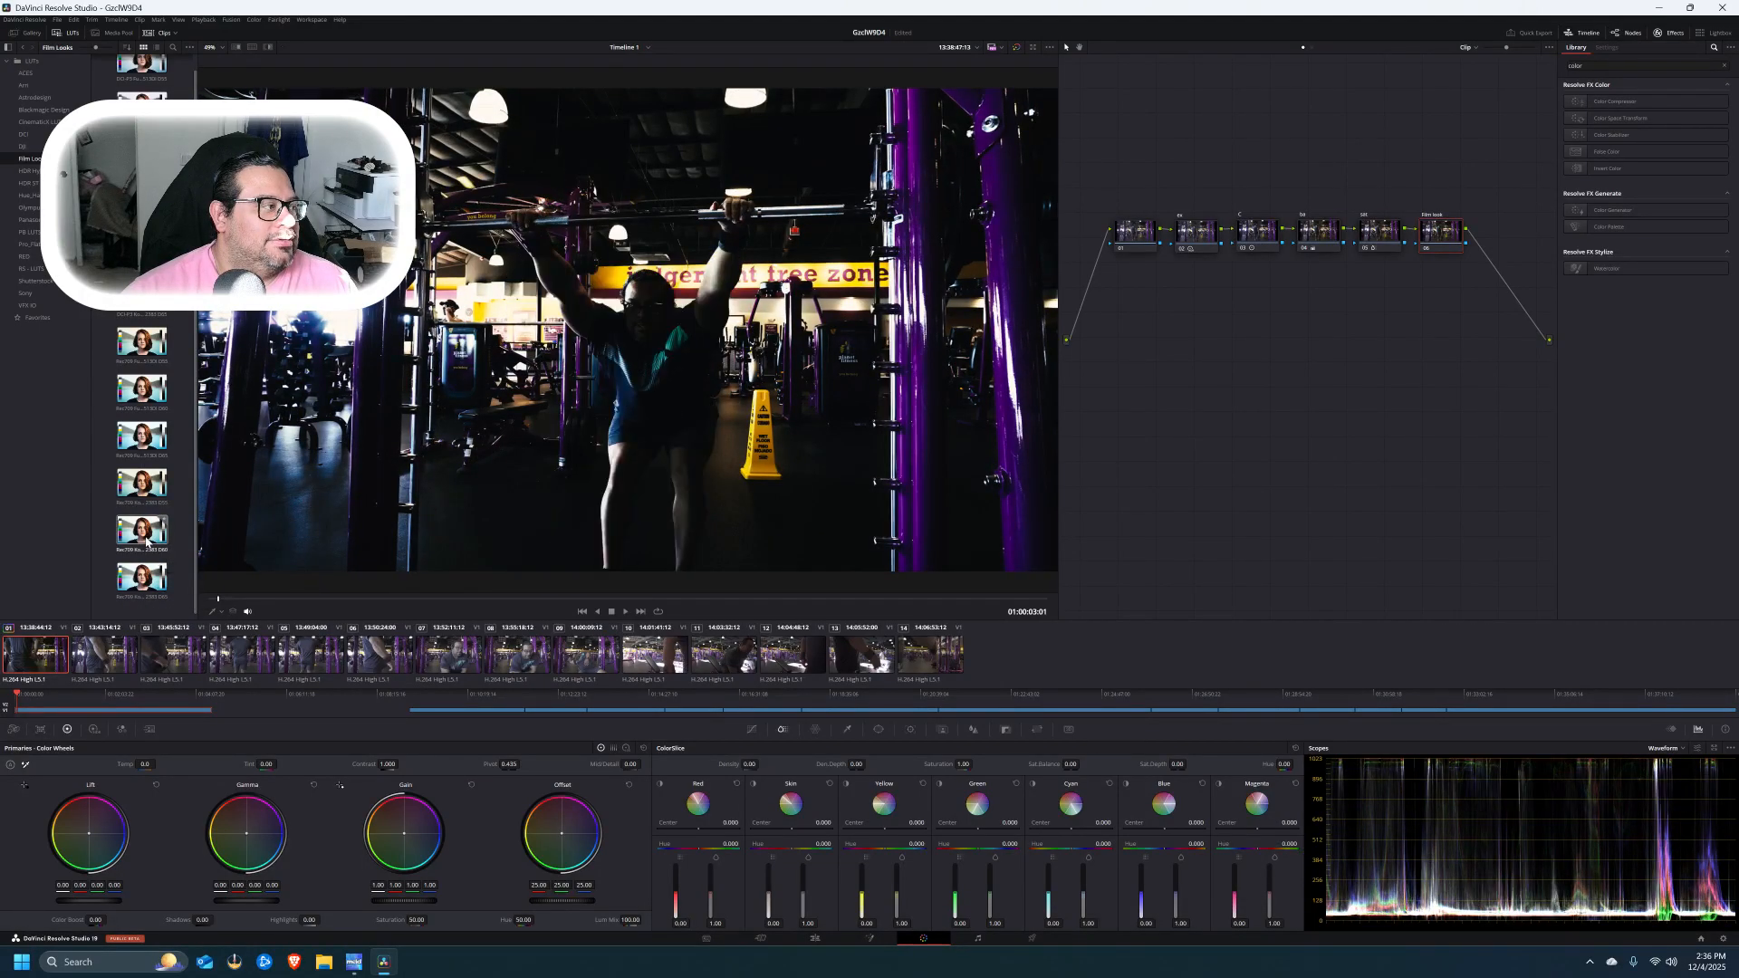
left_click(50, 122)
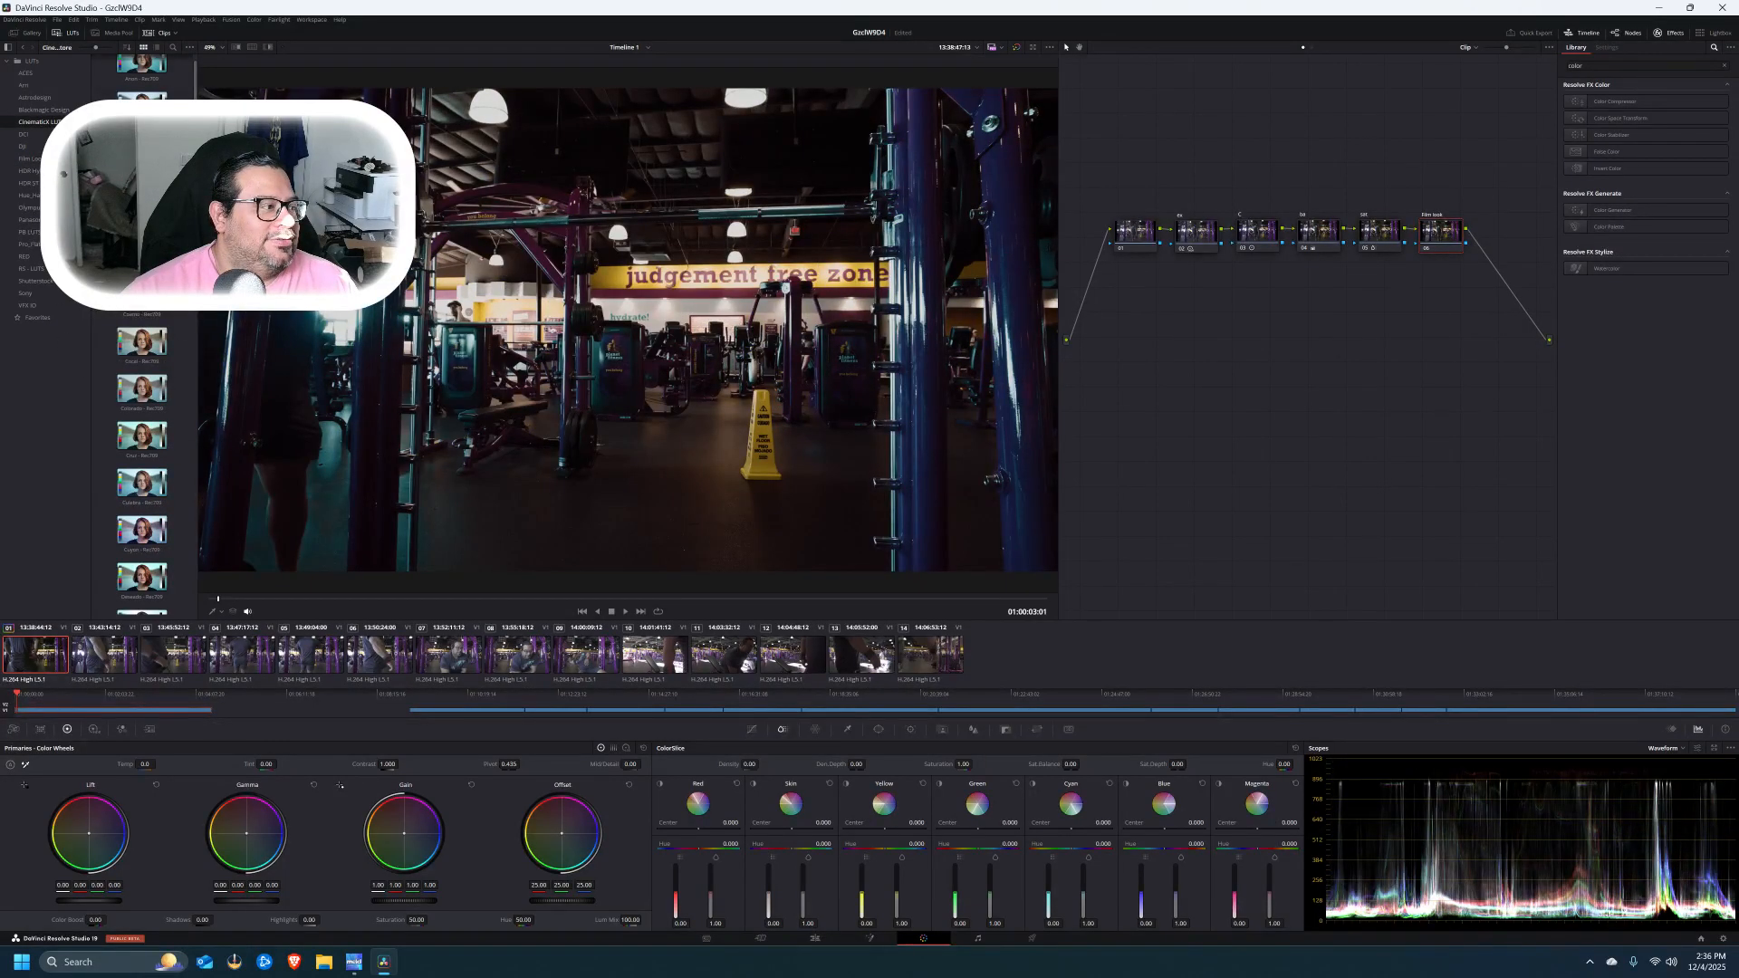
scroll(140, 82, "up", 1)
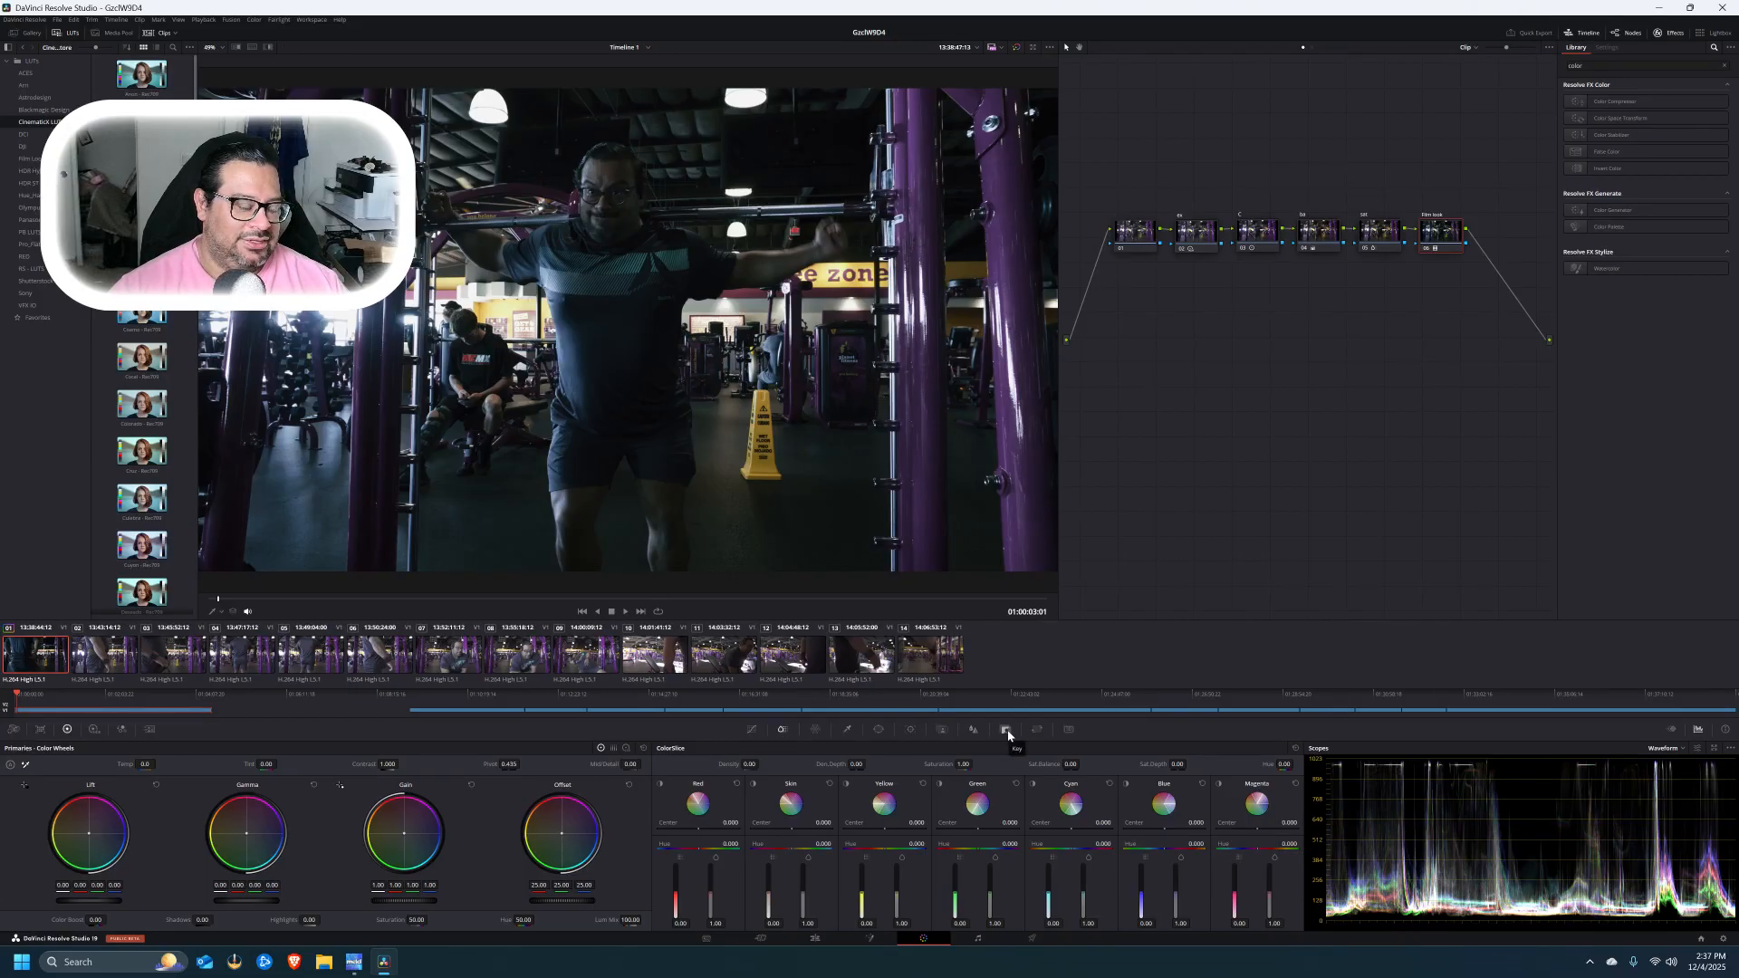
- Soften the LUT on the last node by lowering its Key Output gain to about 0.64
left_click(1006, 730)
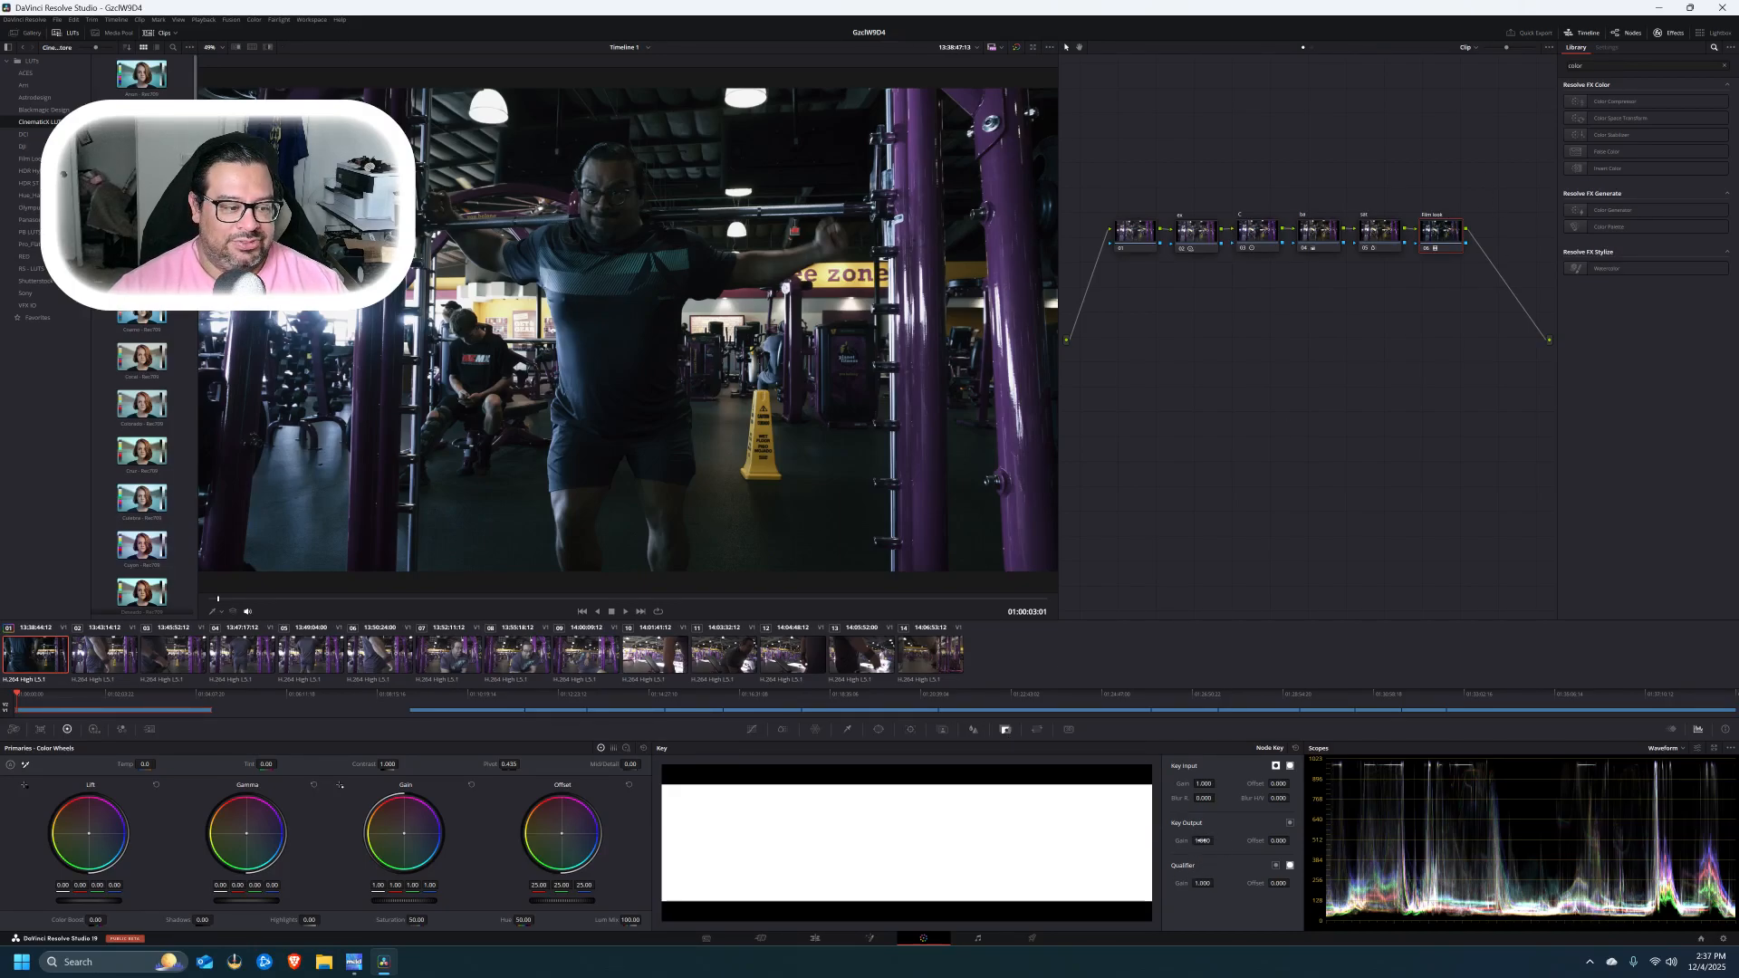
left_click_drag(1219, 841, 1216, 840)
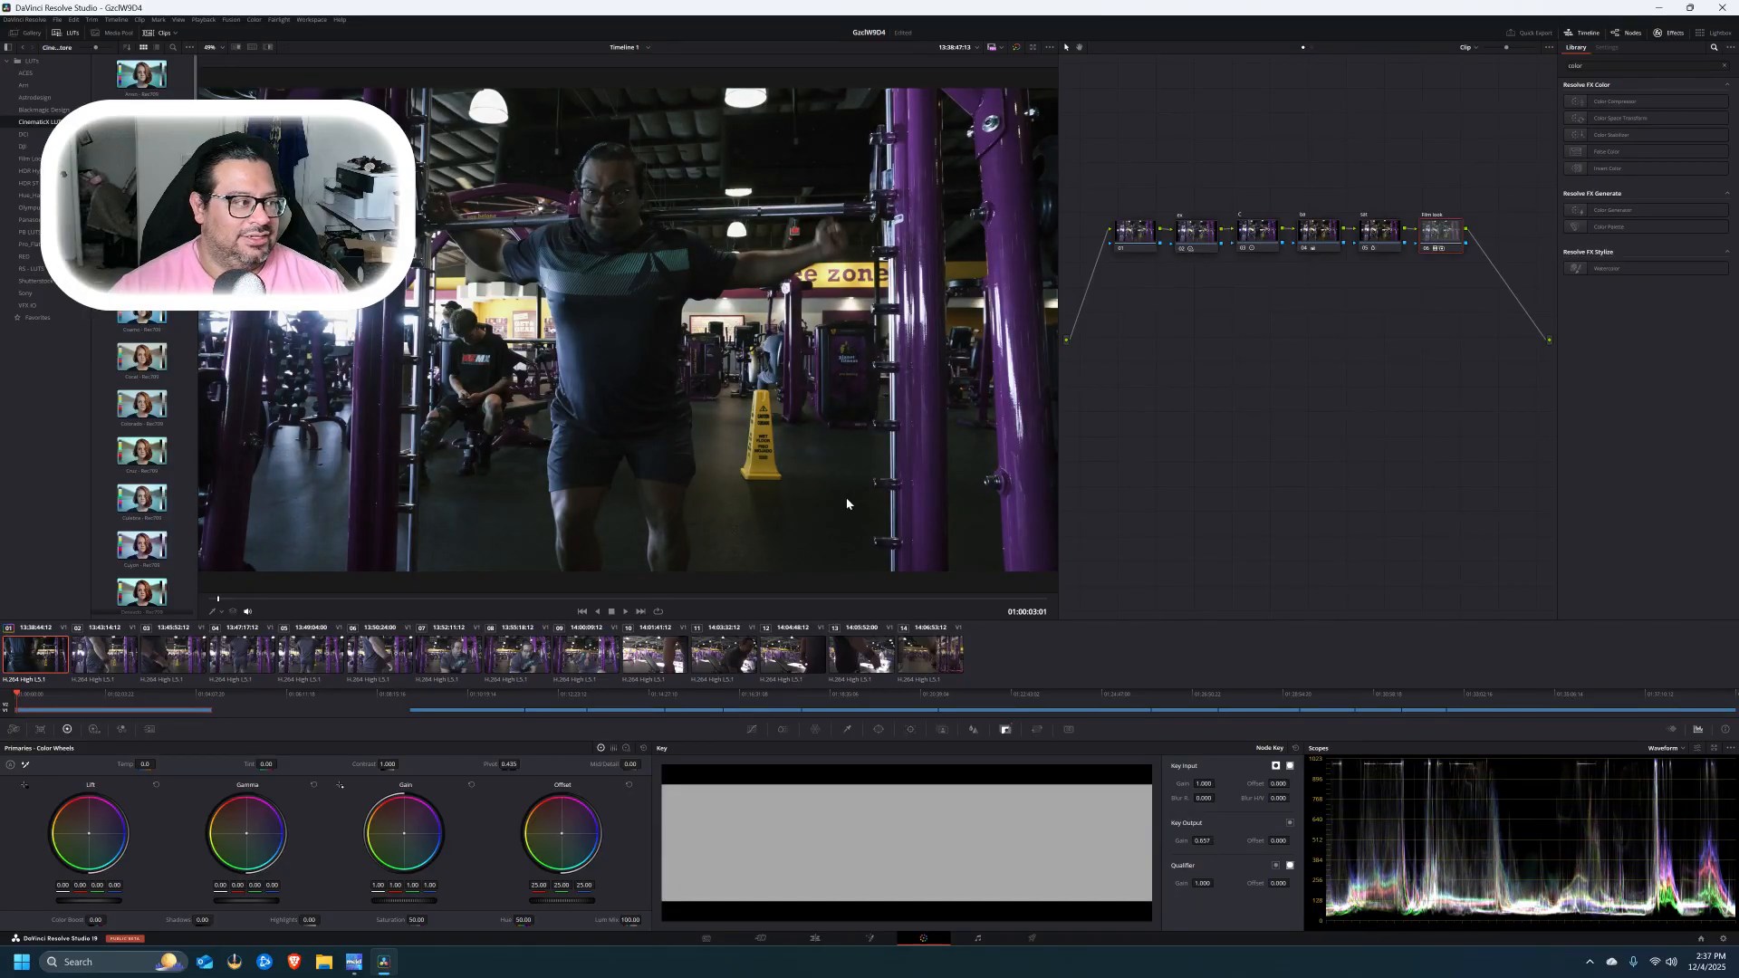
- Brighten the first clip by raising the Global exposure in the second node's HDR color wheels
left_click(1186, 243)
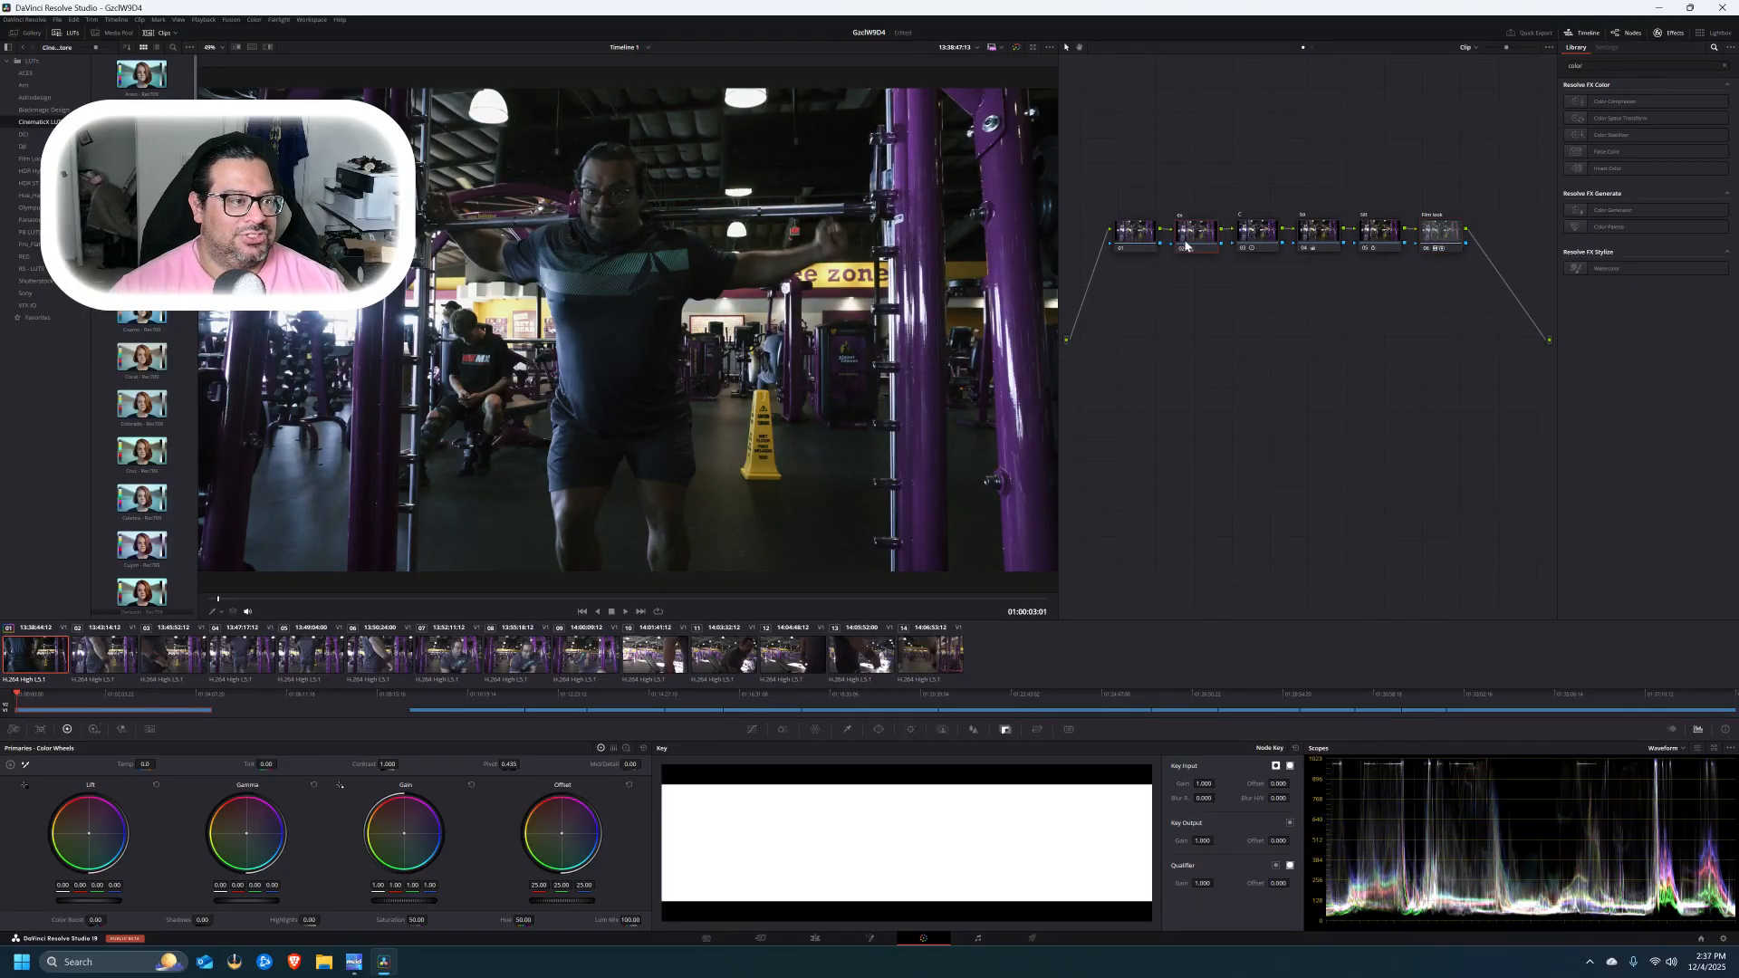
left_click(95, 730)
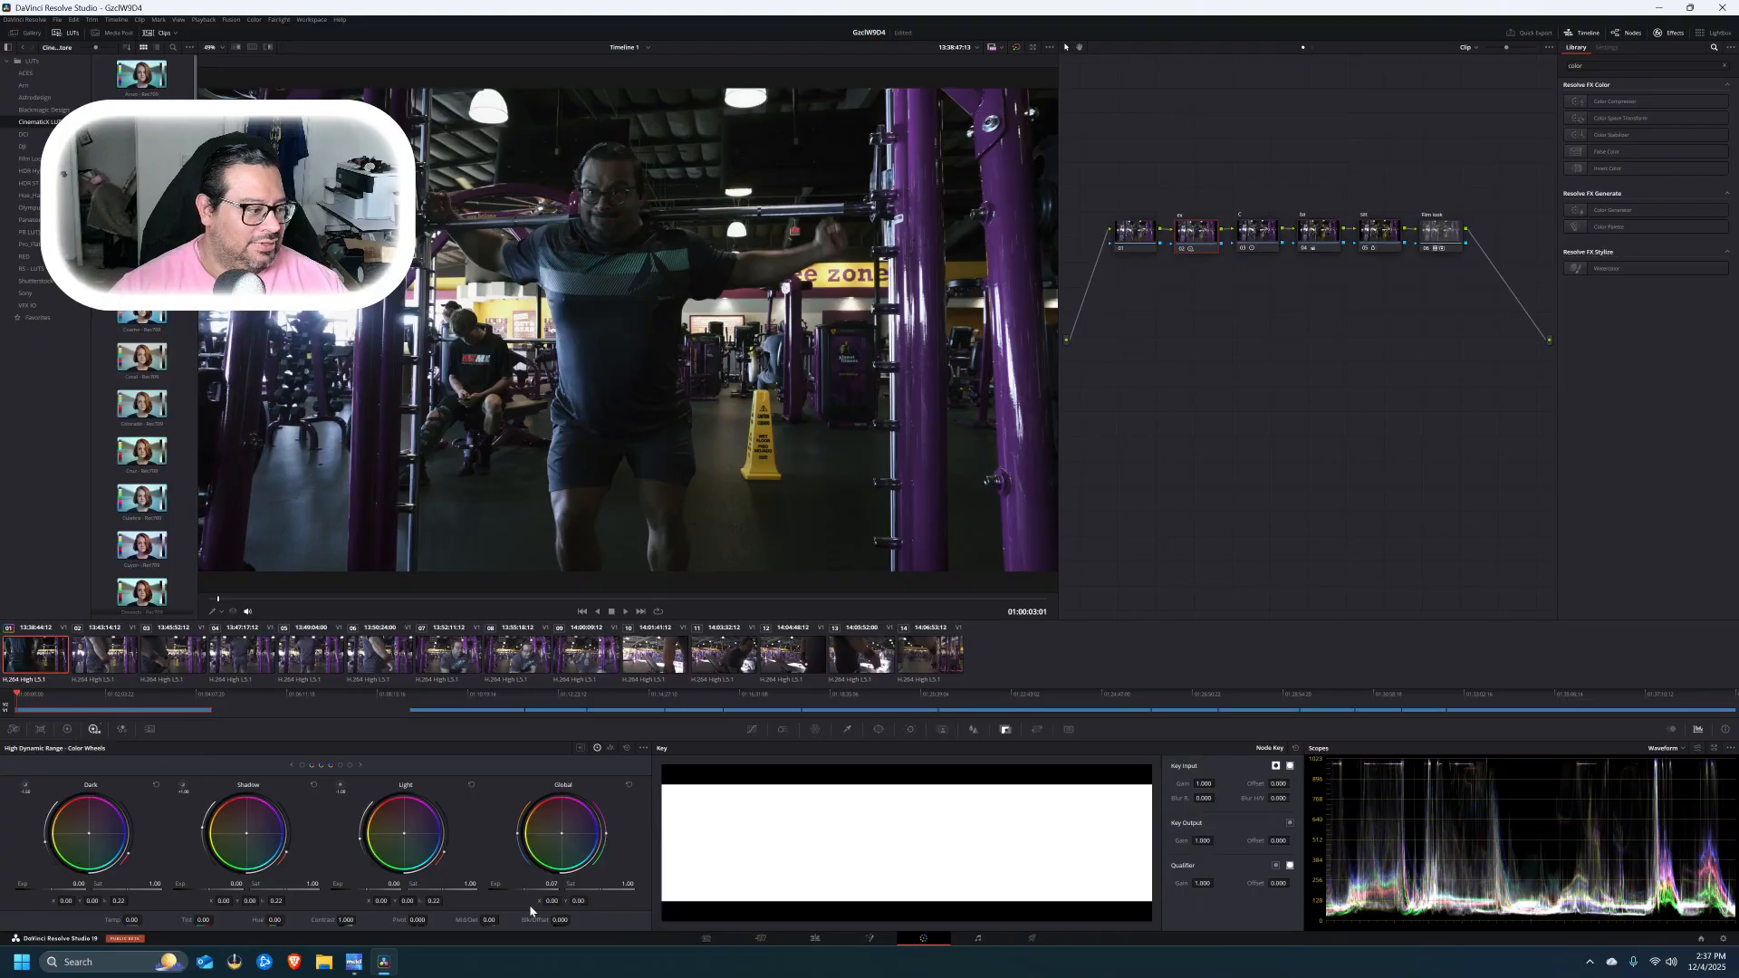
left_click_drag(551, 884, 591, 884)
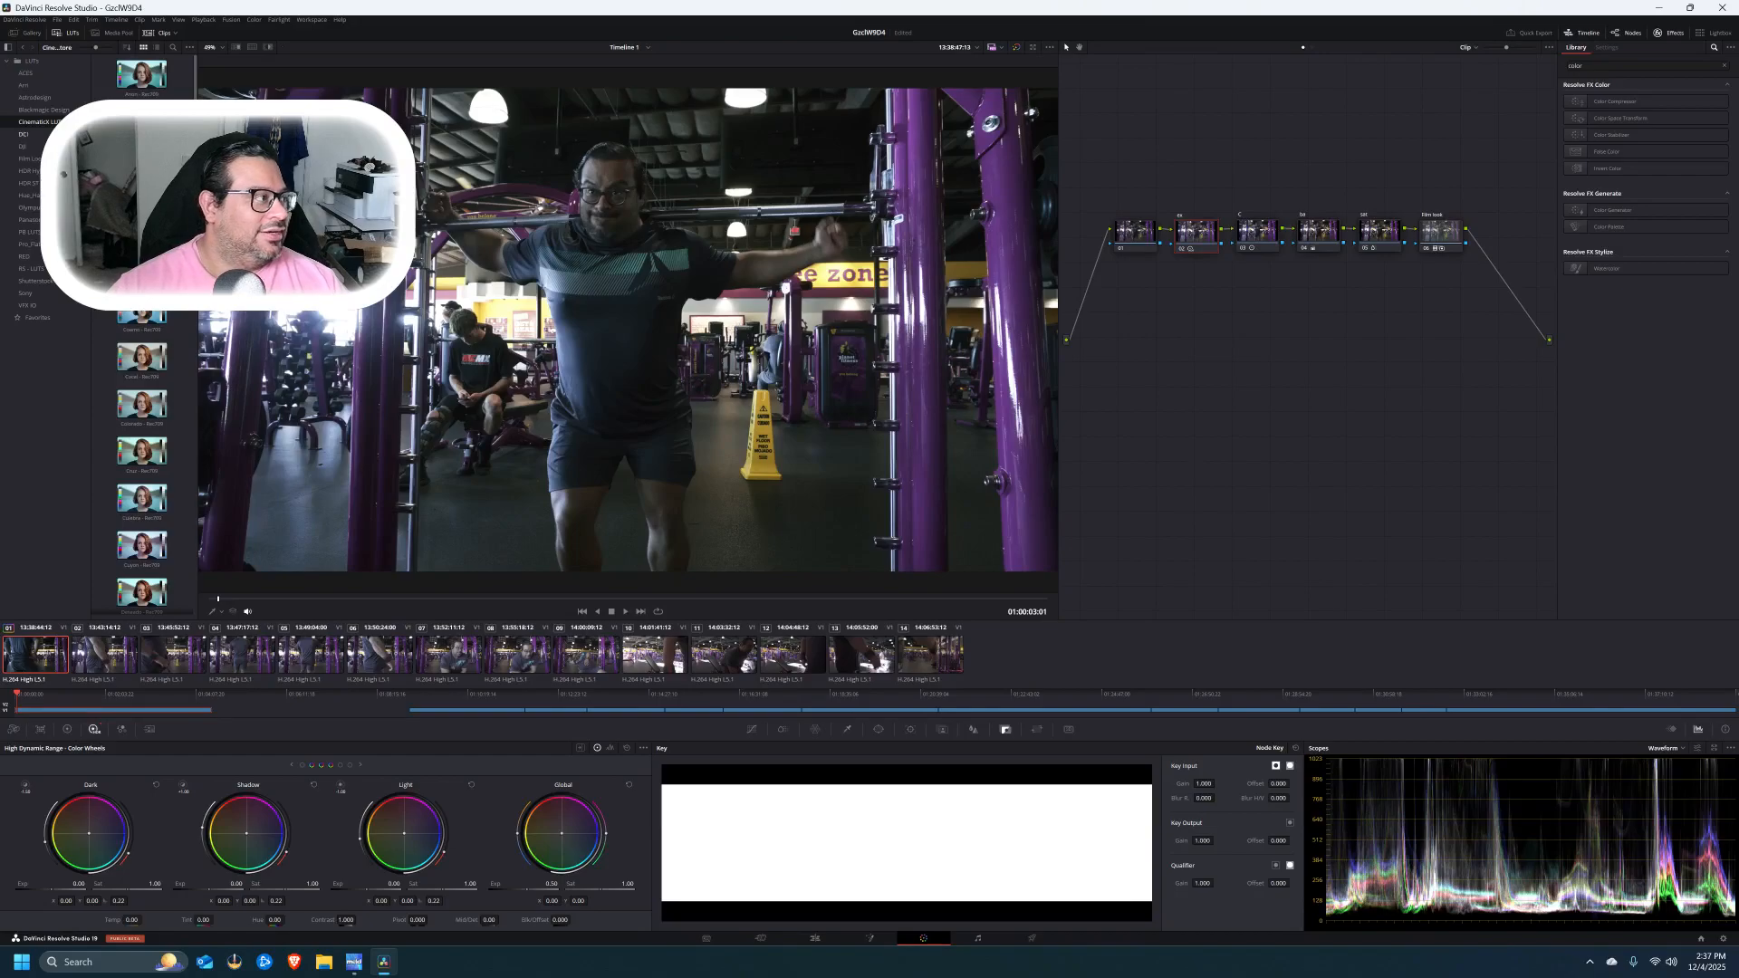
- Show the Gallery in place of the LUT browser and compare the graded first clip with the ungraded second and third clips
left_click(32, 34)
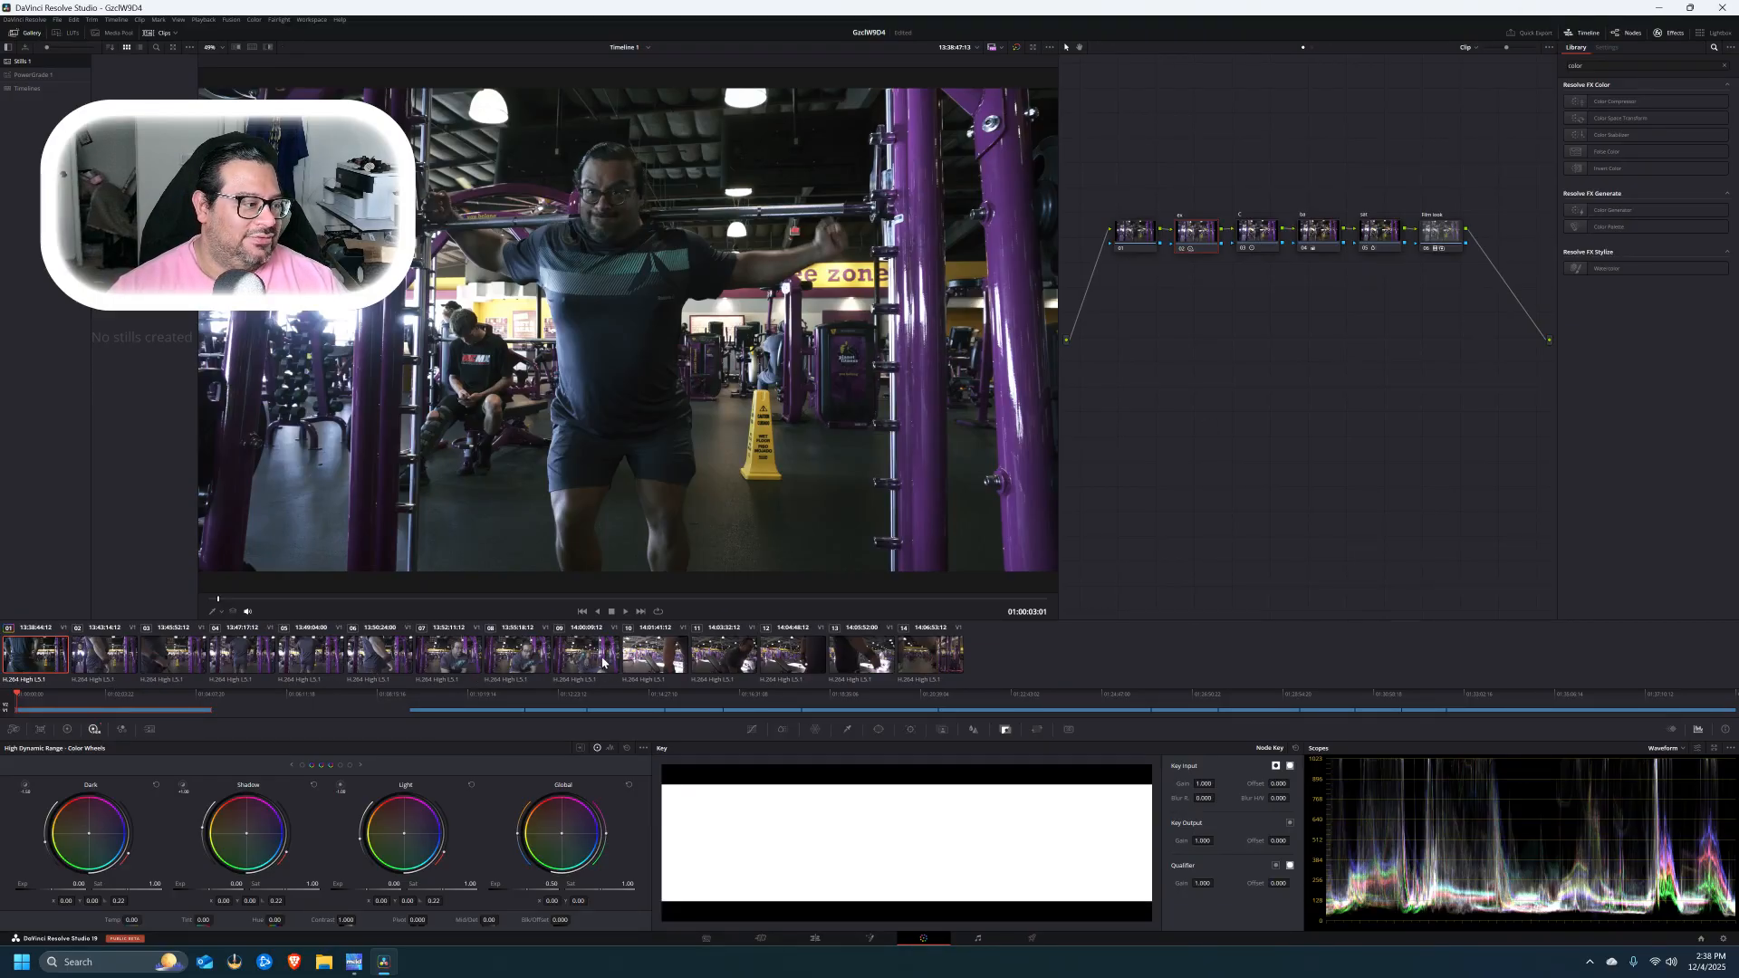
left_click(91, 656)
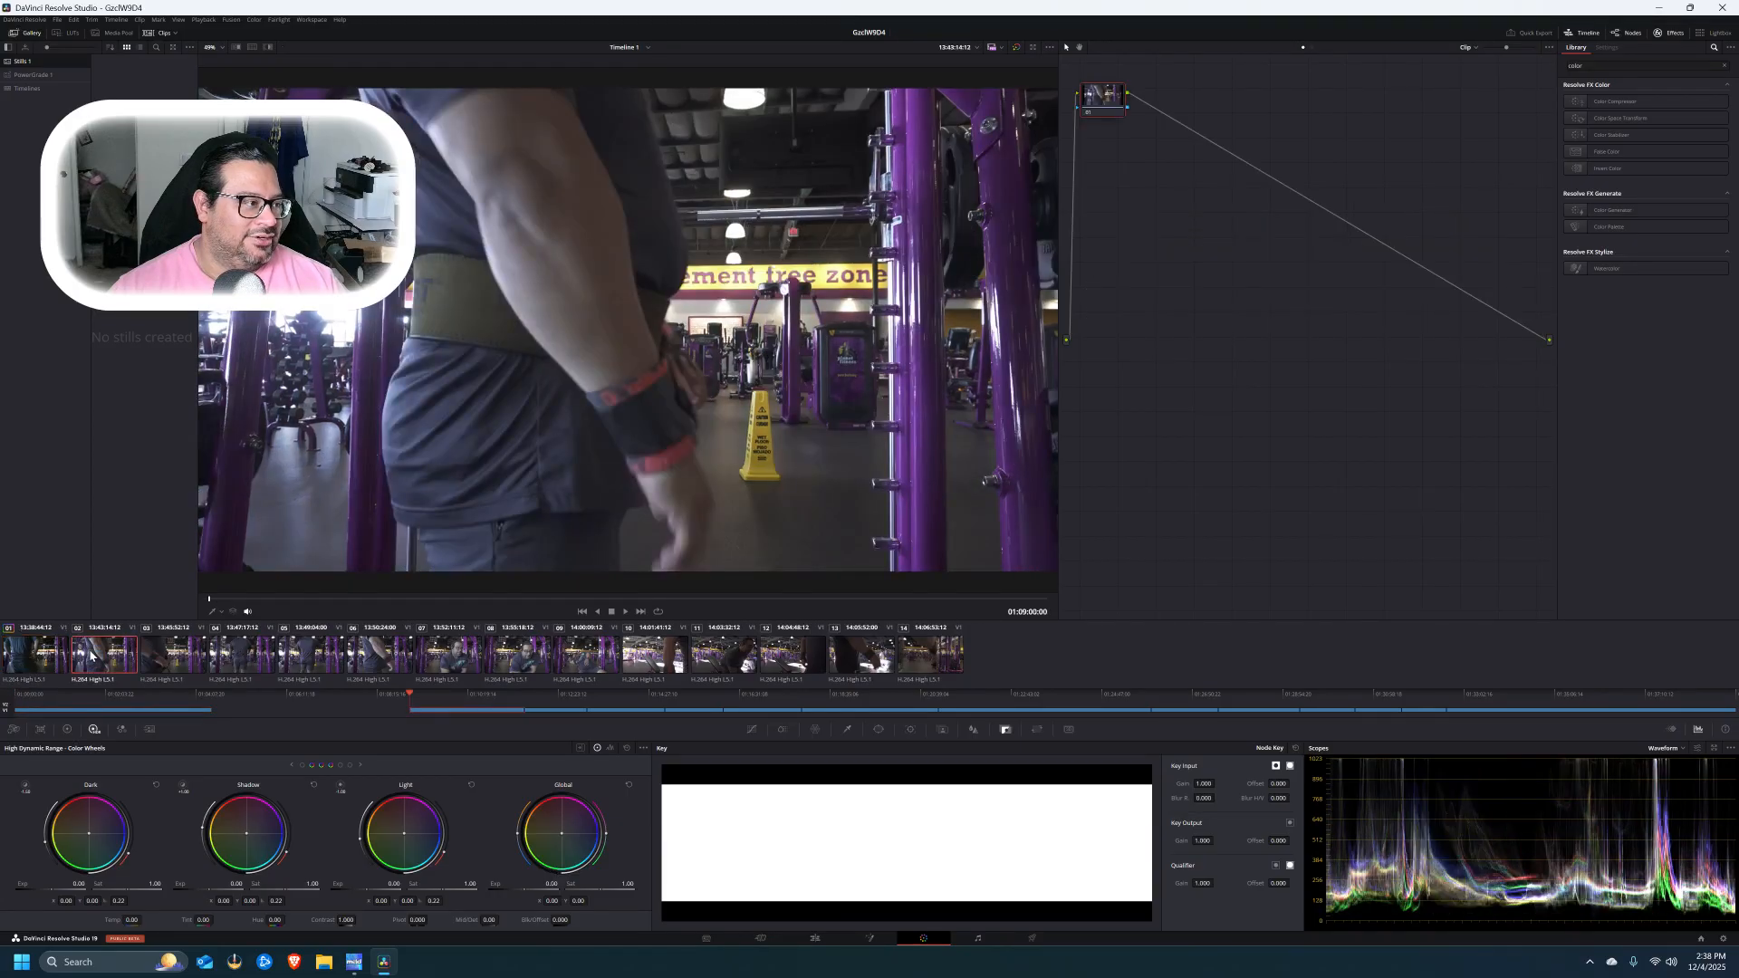
left_click(46, 653)
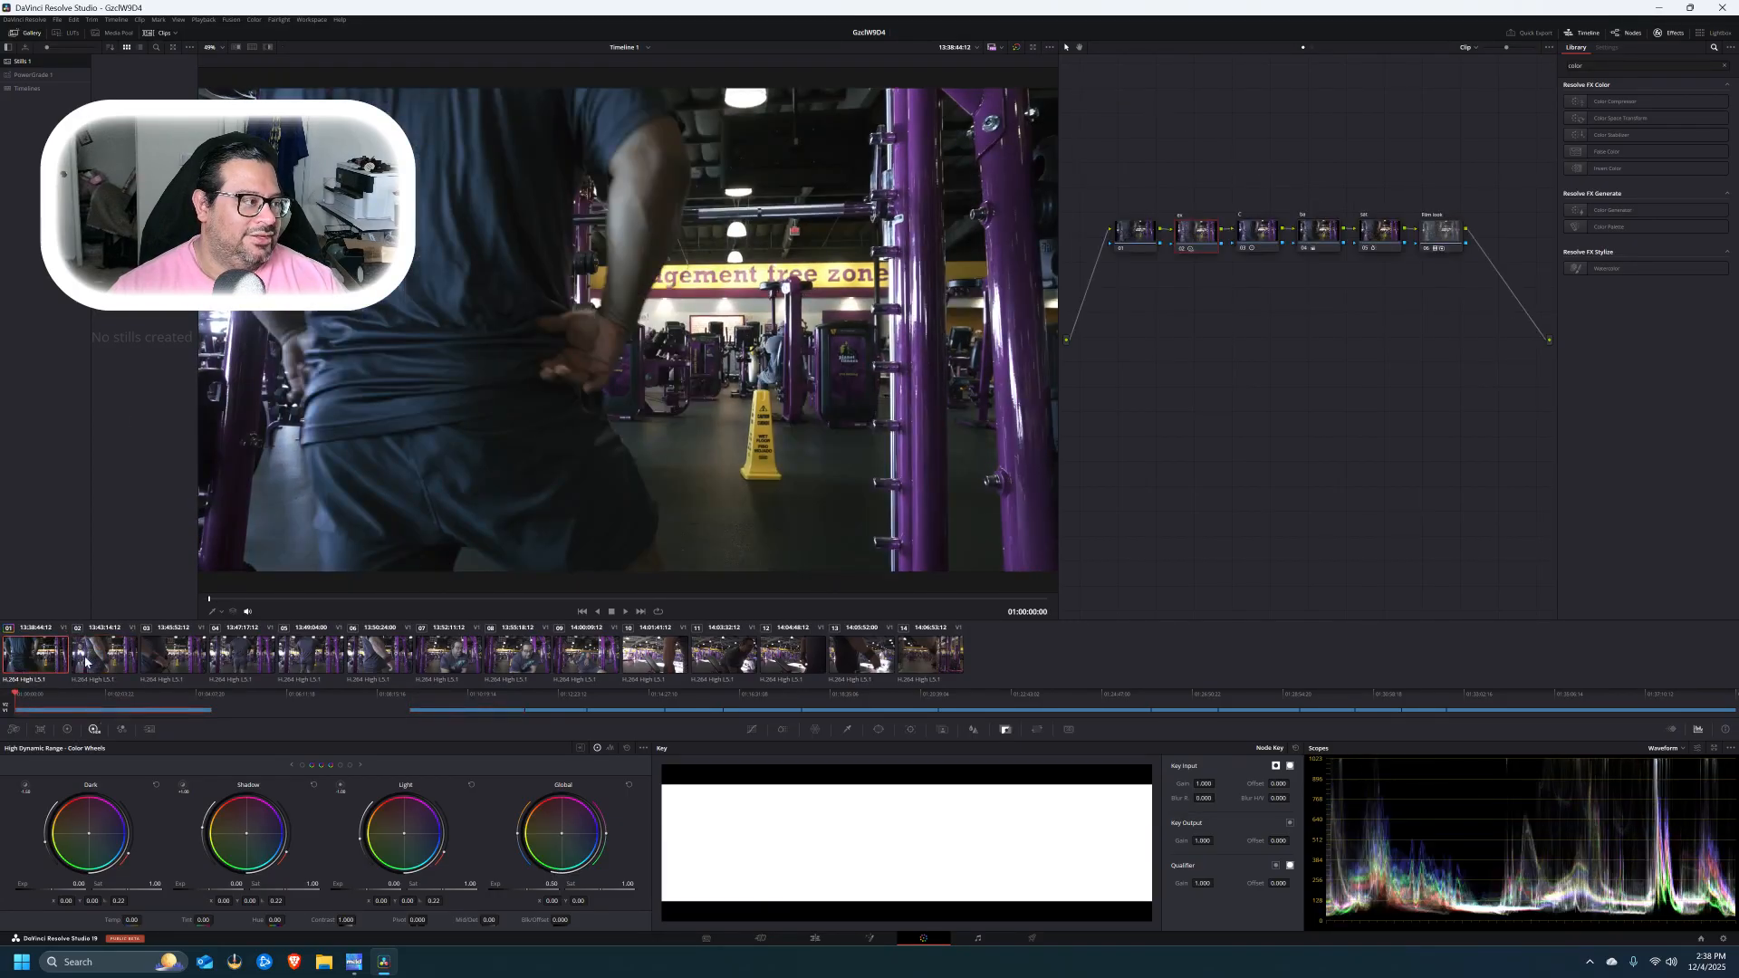
left_click(177, 655)
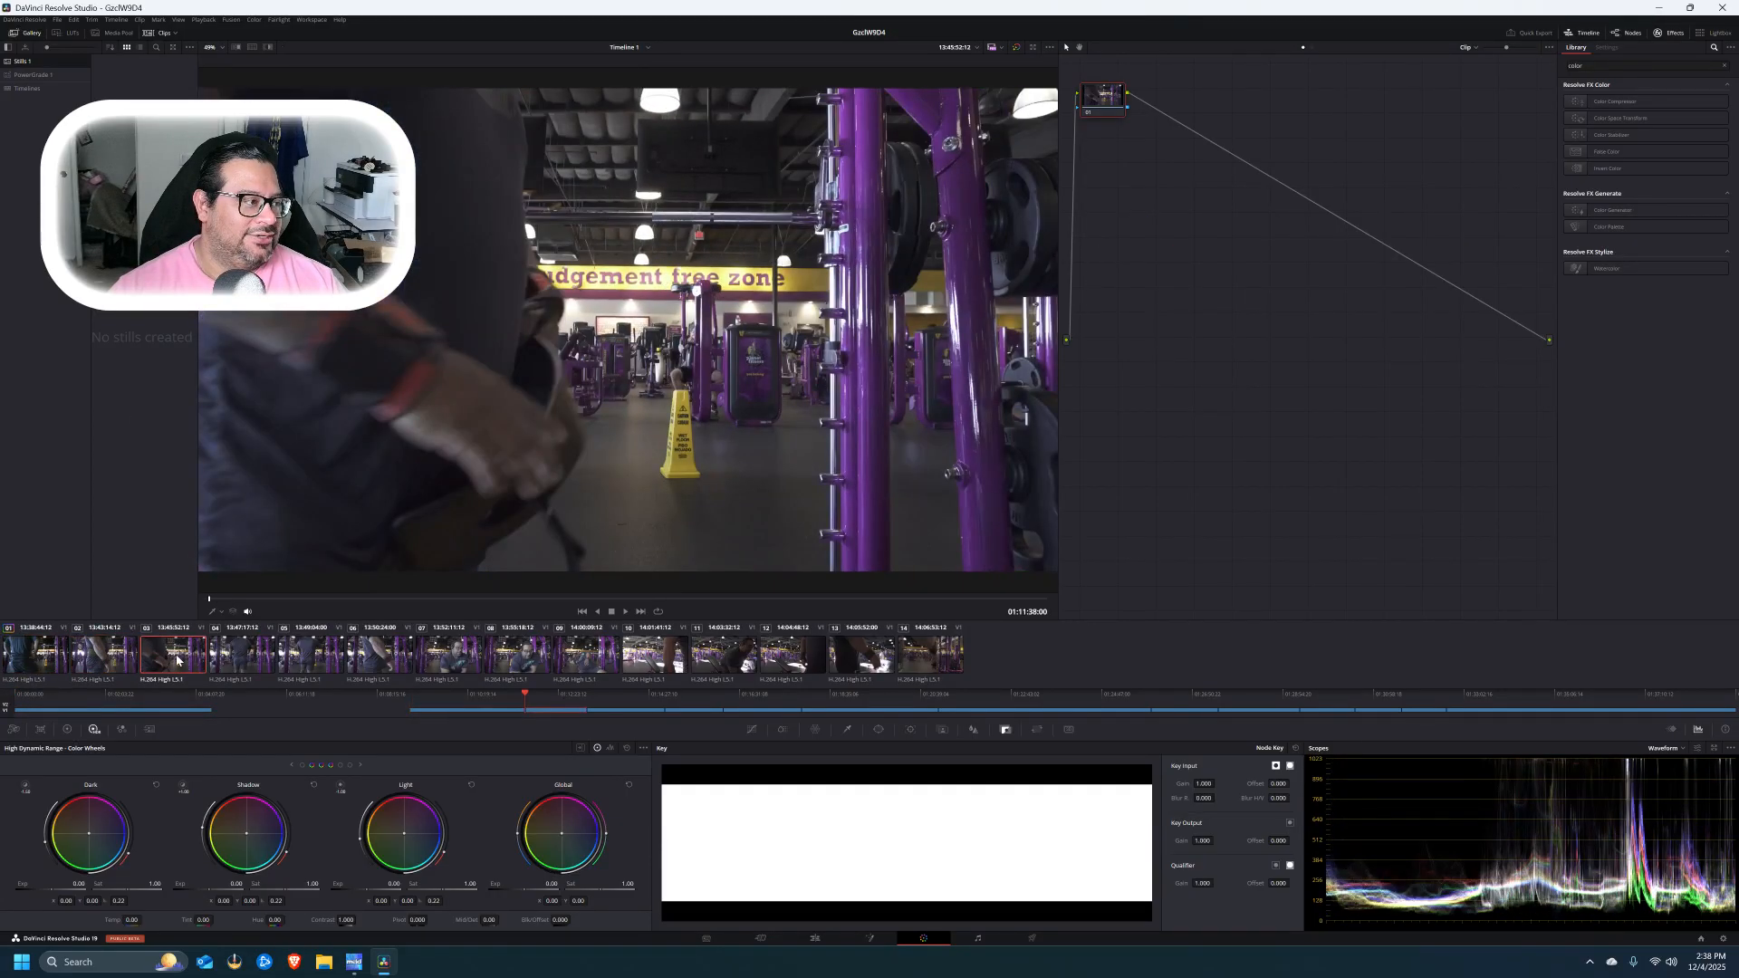
left_click(115, 658)
left_click(30, 652)
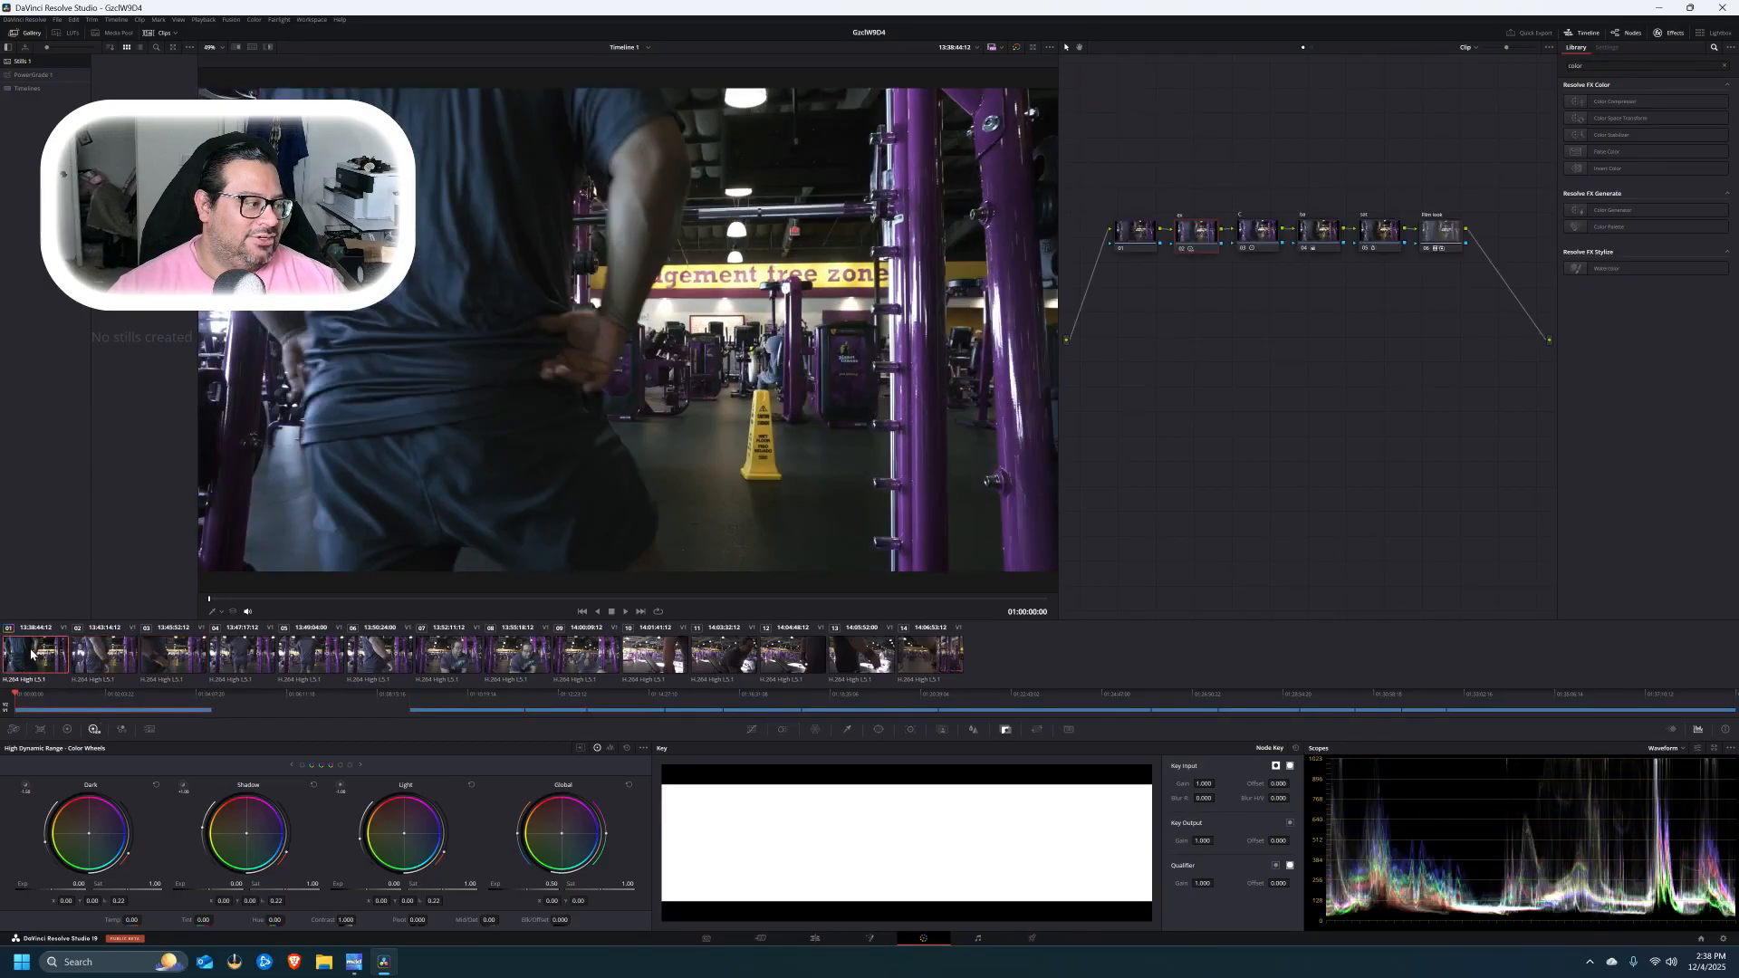
- Copy the first clip's grade onto clips 2 through 9, replacing their existing active grades
left_click(565, 658)
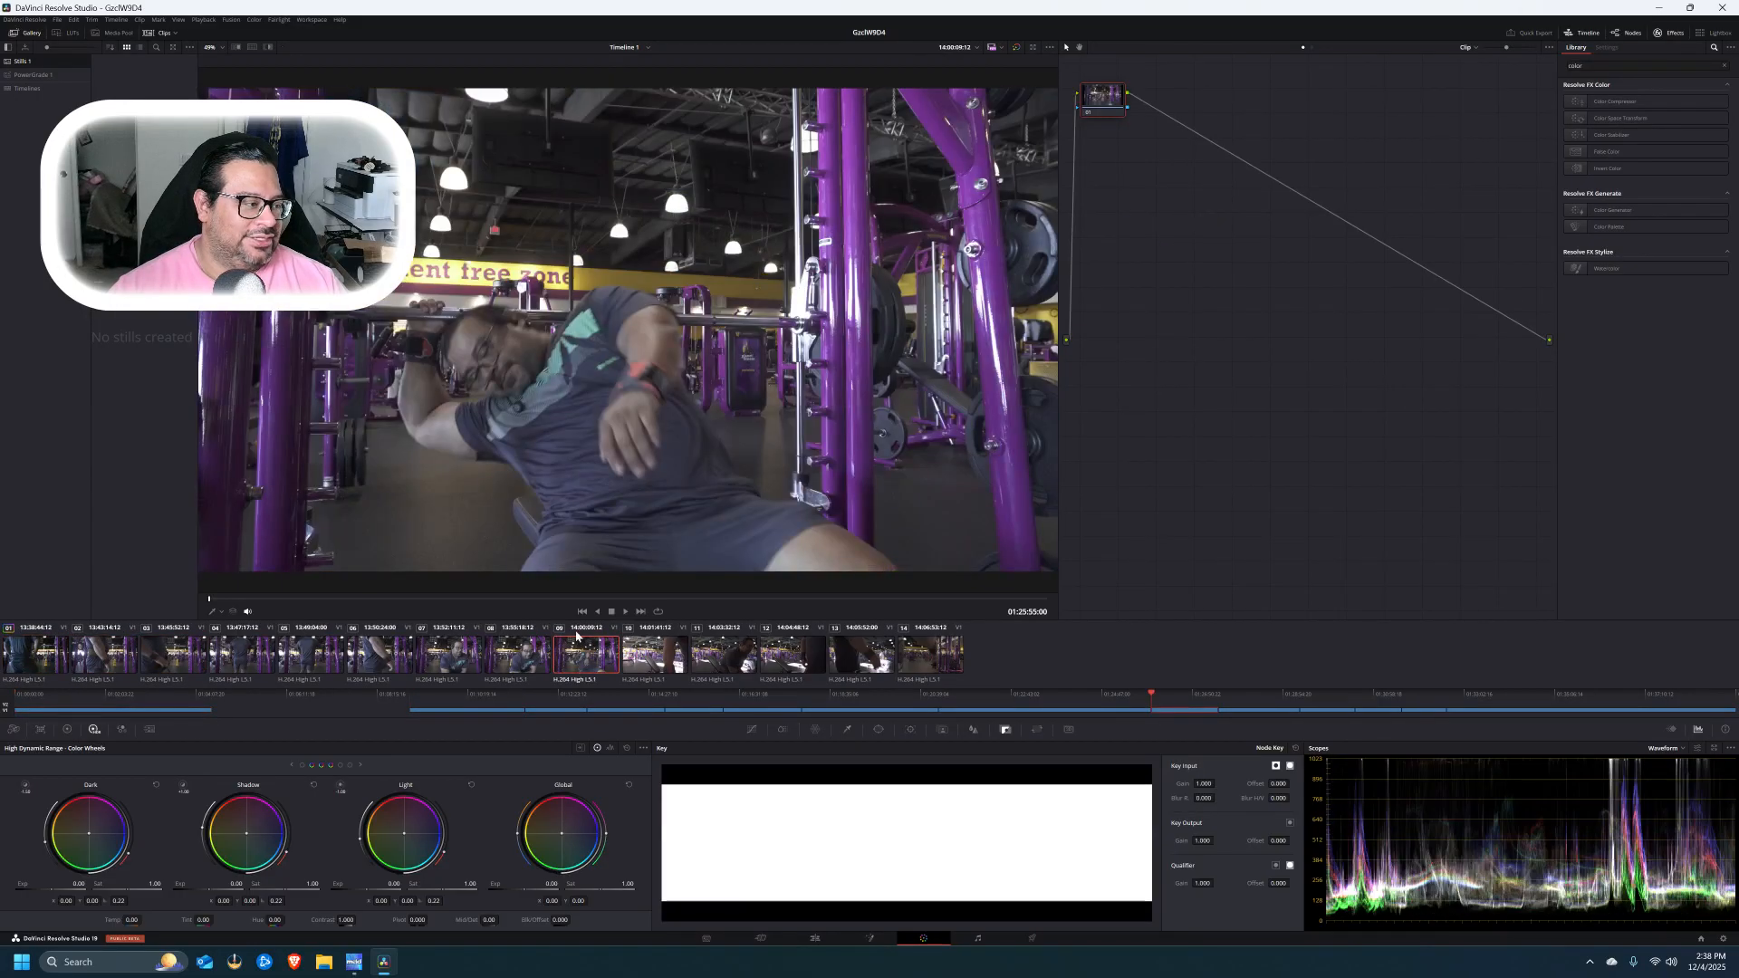
left_click(104, 647, "shift")
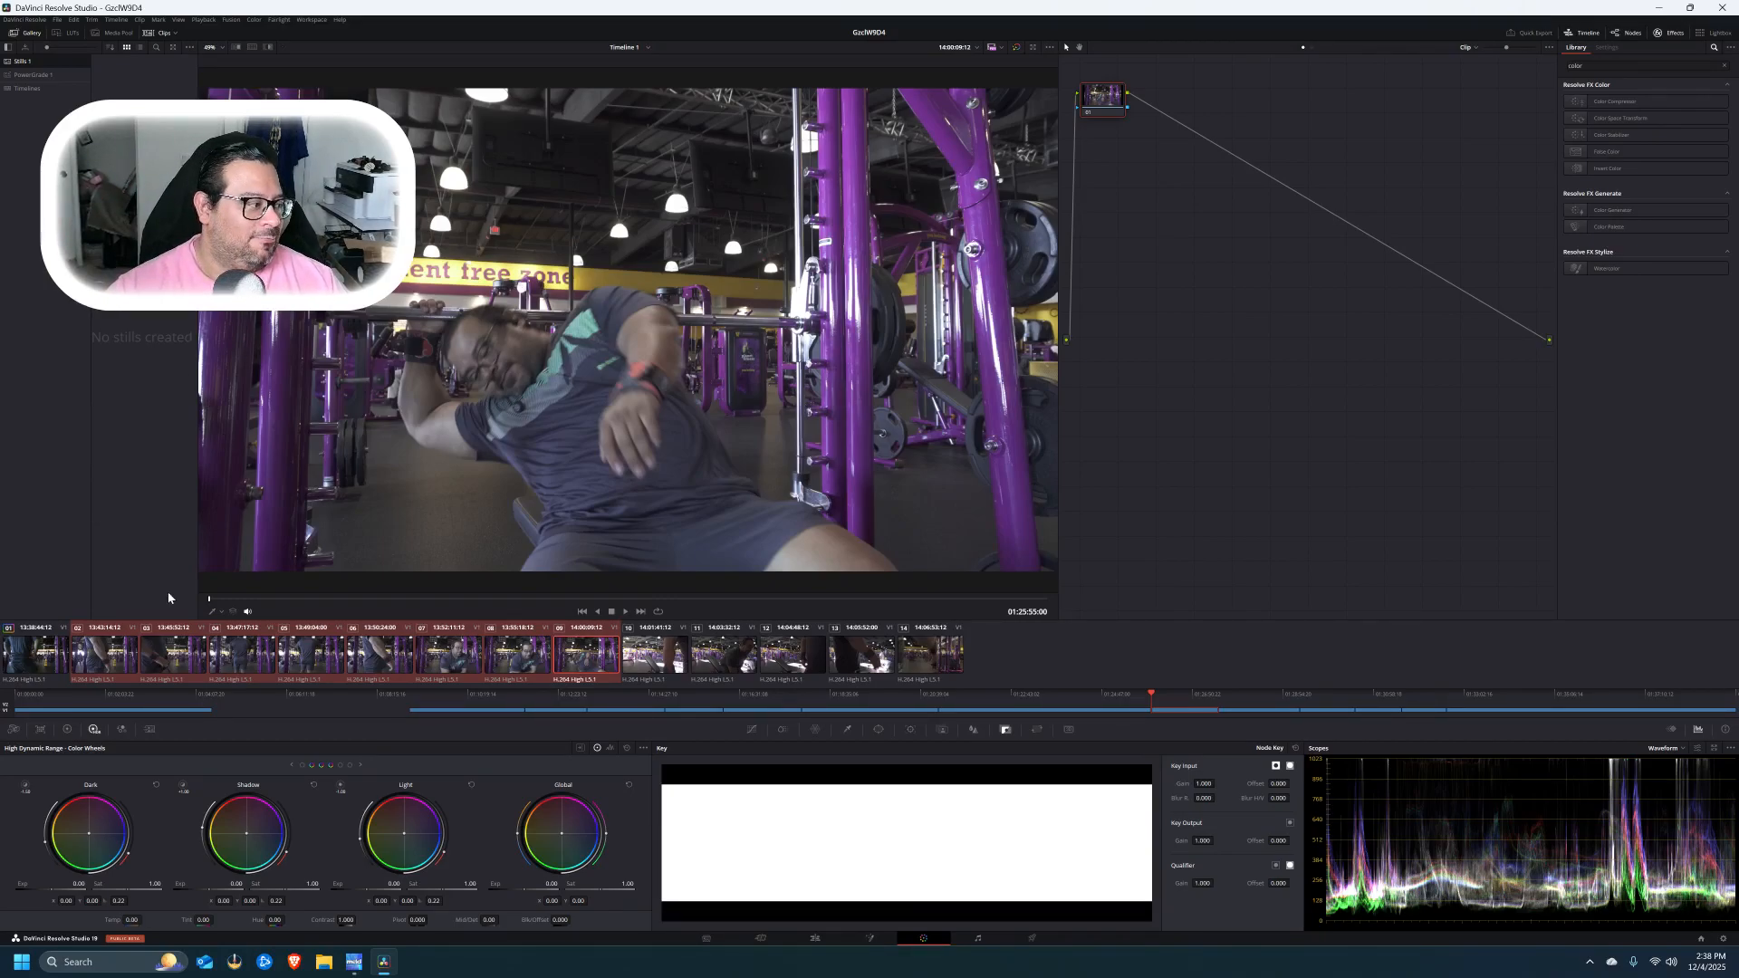
middle_click(31, 658)
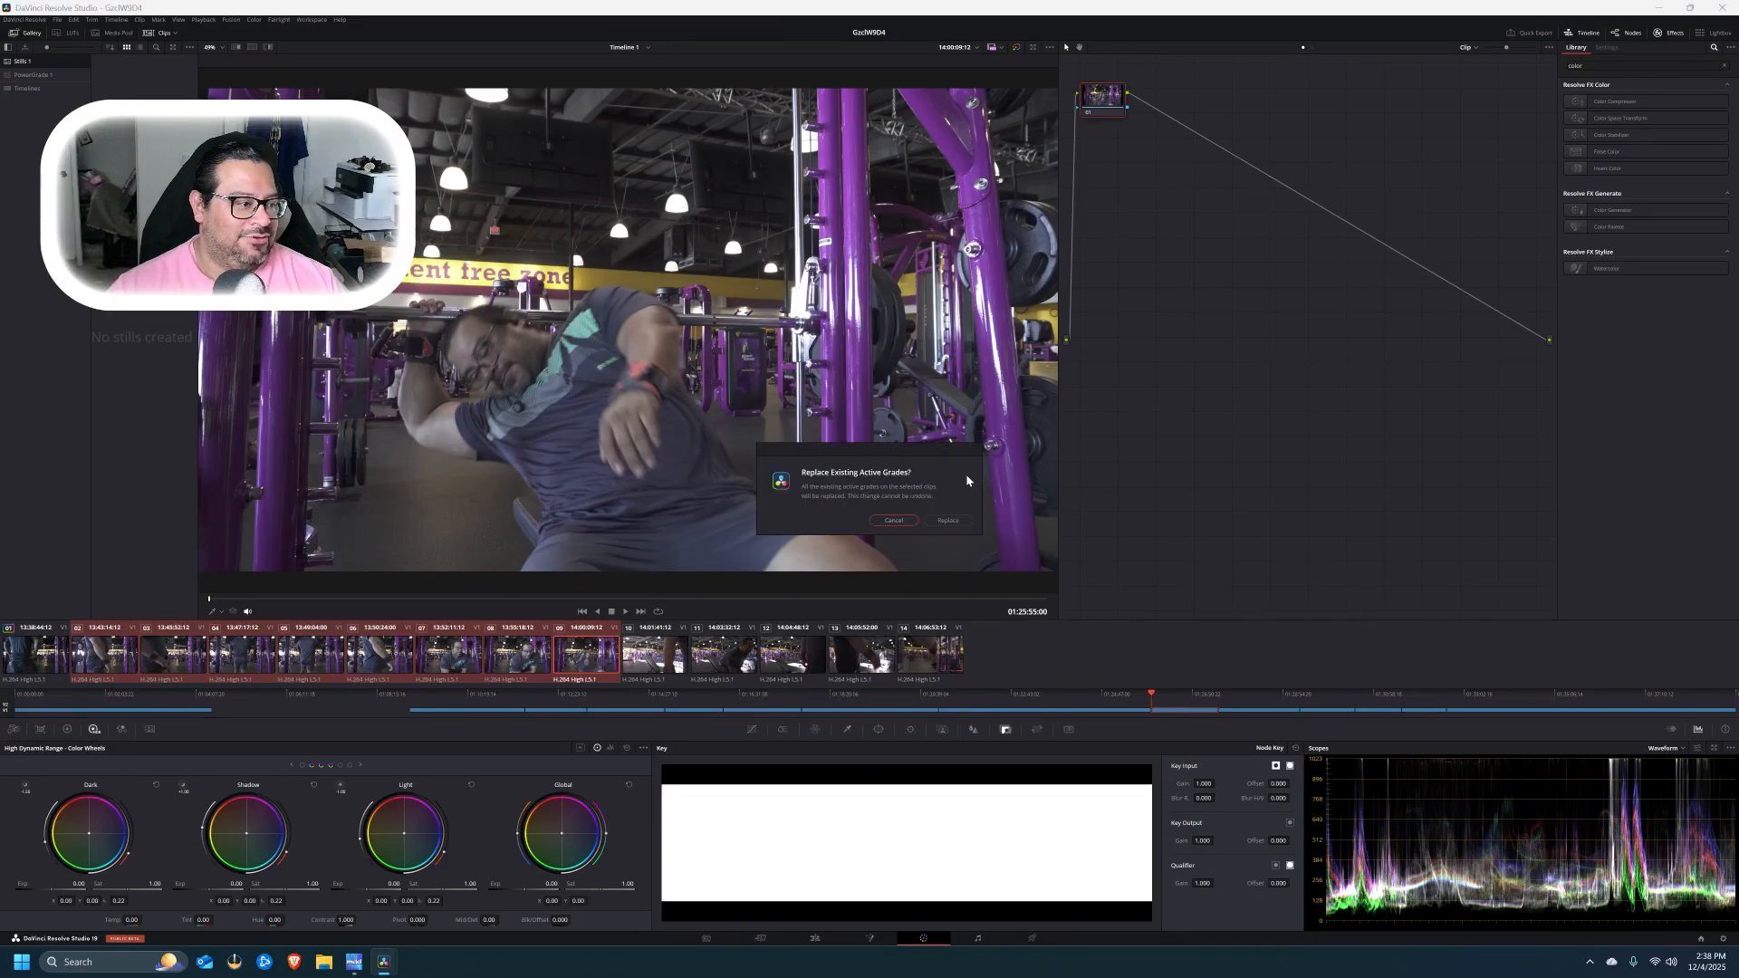
left_click(947, 520)
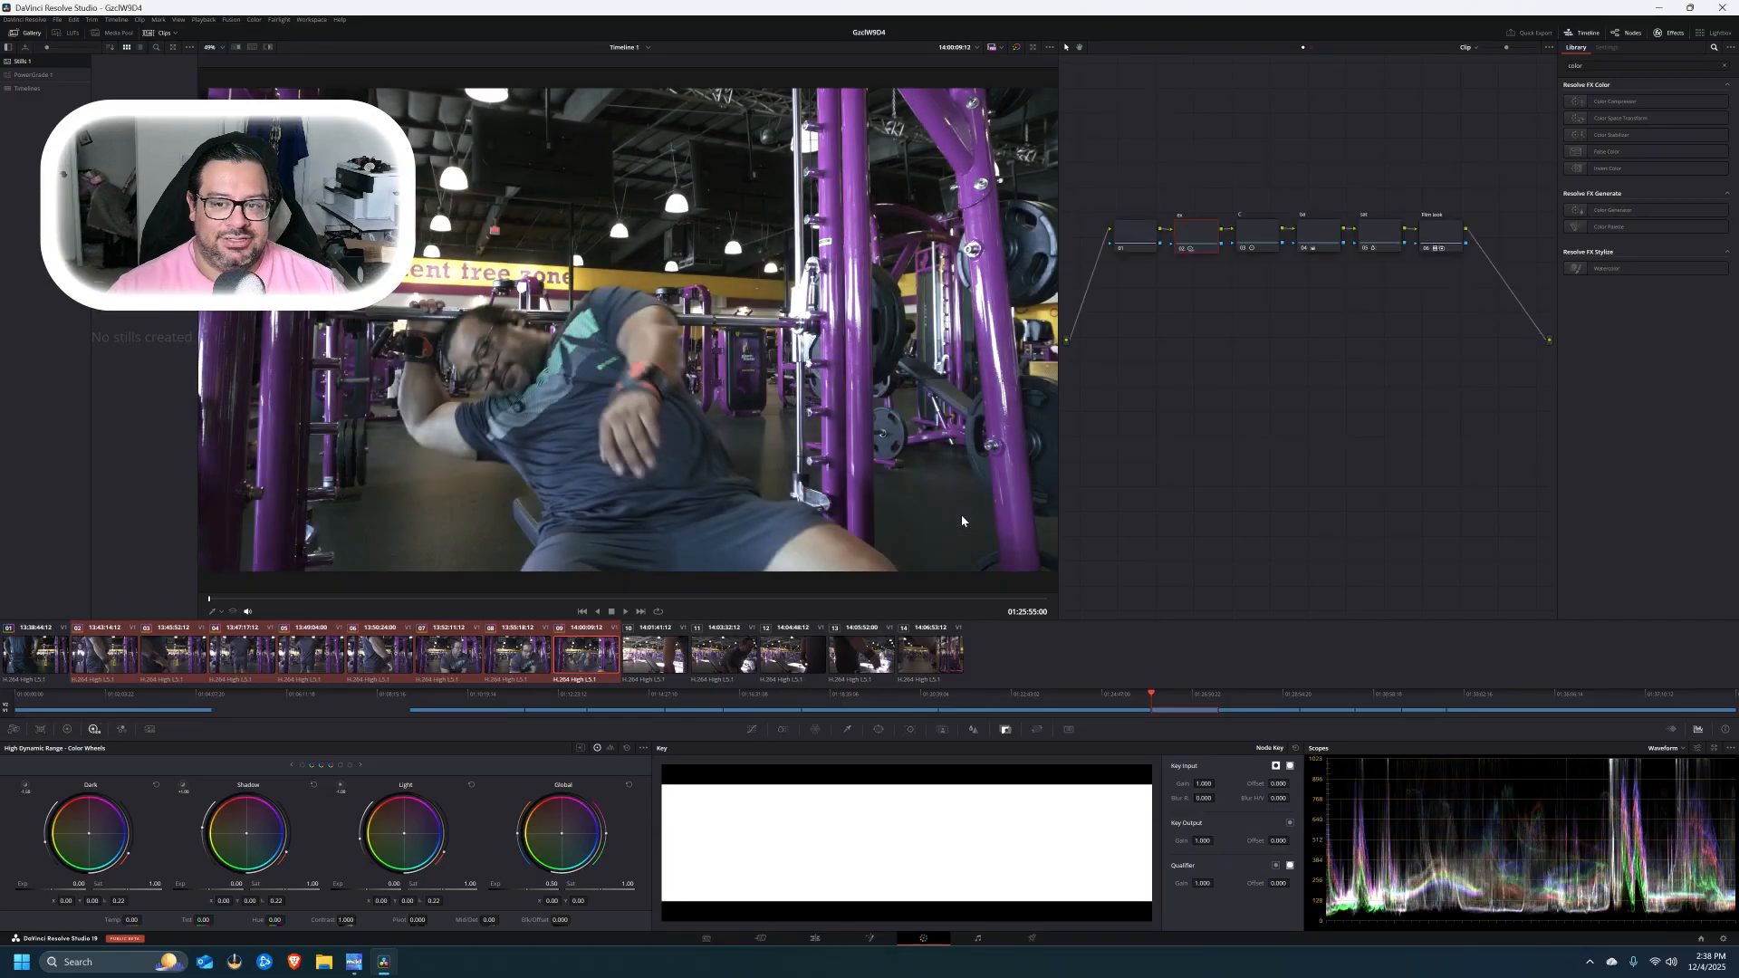
- Review the copied grade on clips 2 through 6, checking how the look holds up on each one
left_click(116, 658)
left_click(152, 659)
left_click(106, 660)
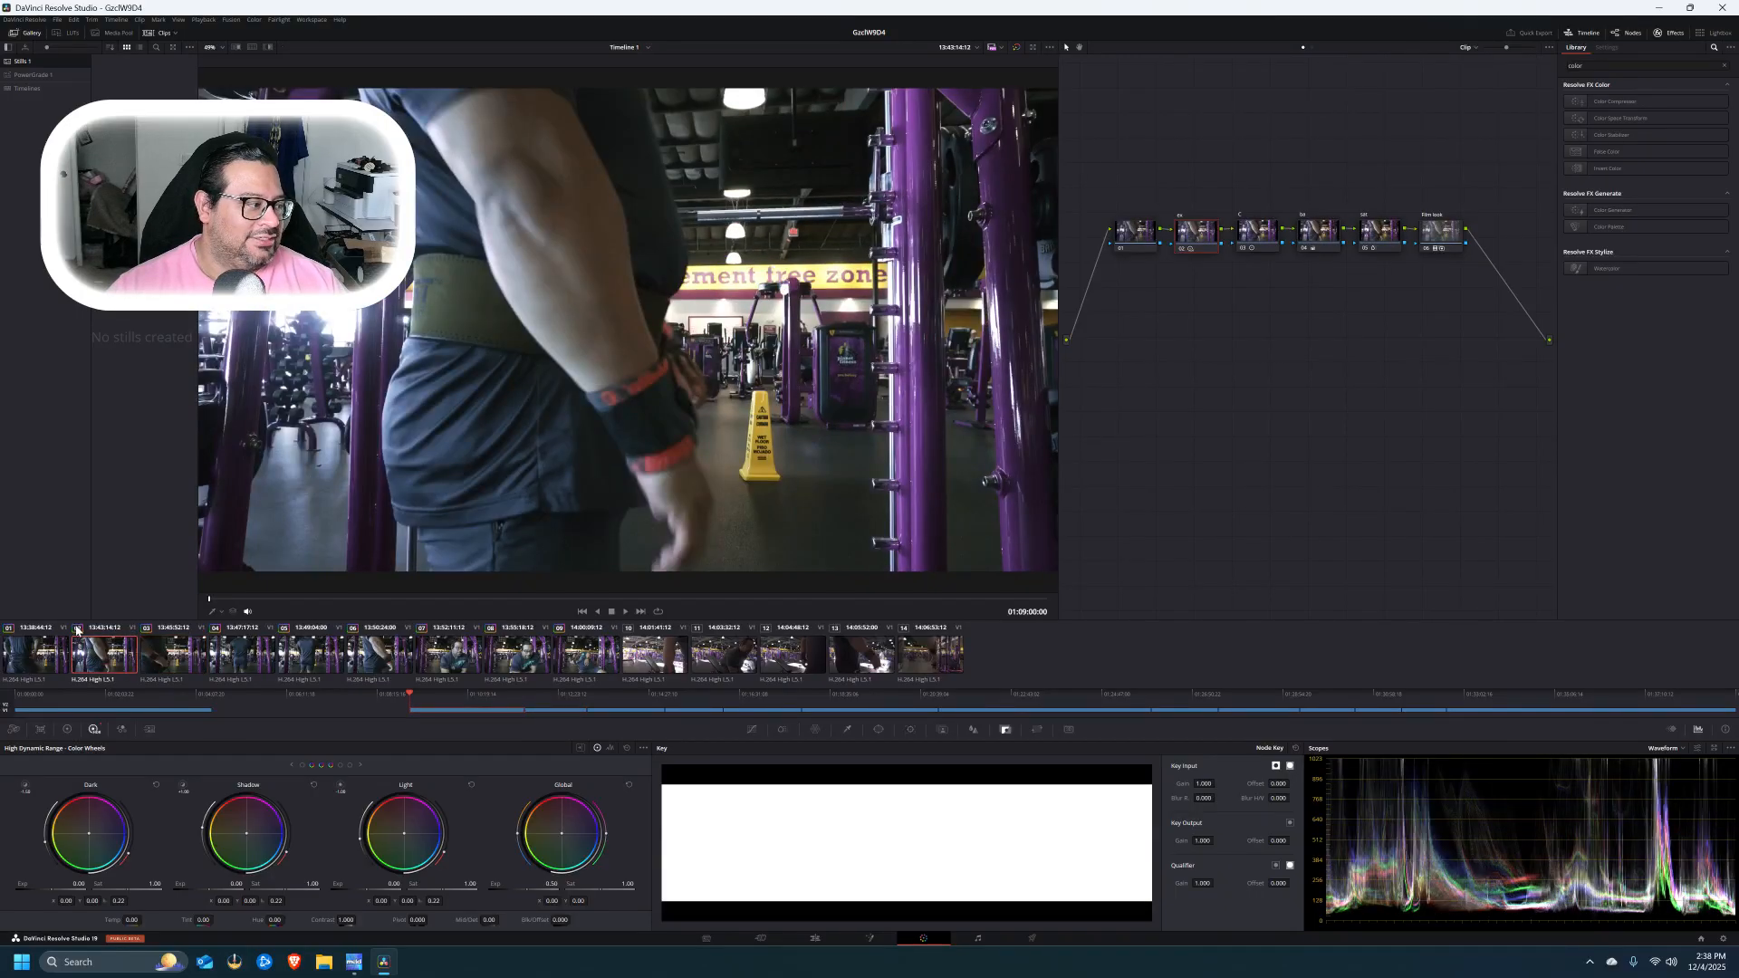
left_click(201, 664)
left_click(241, 657)
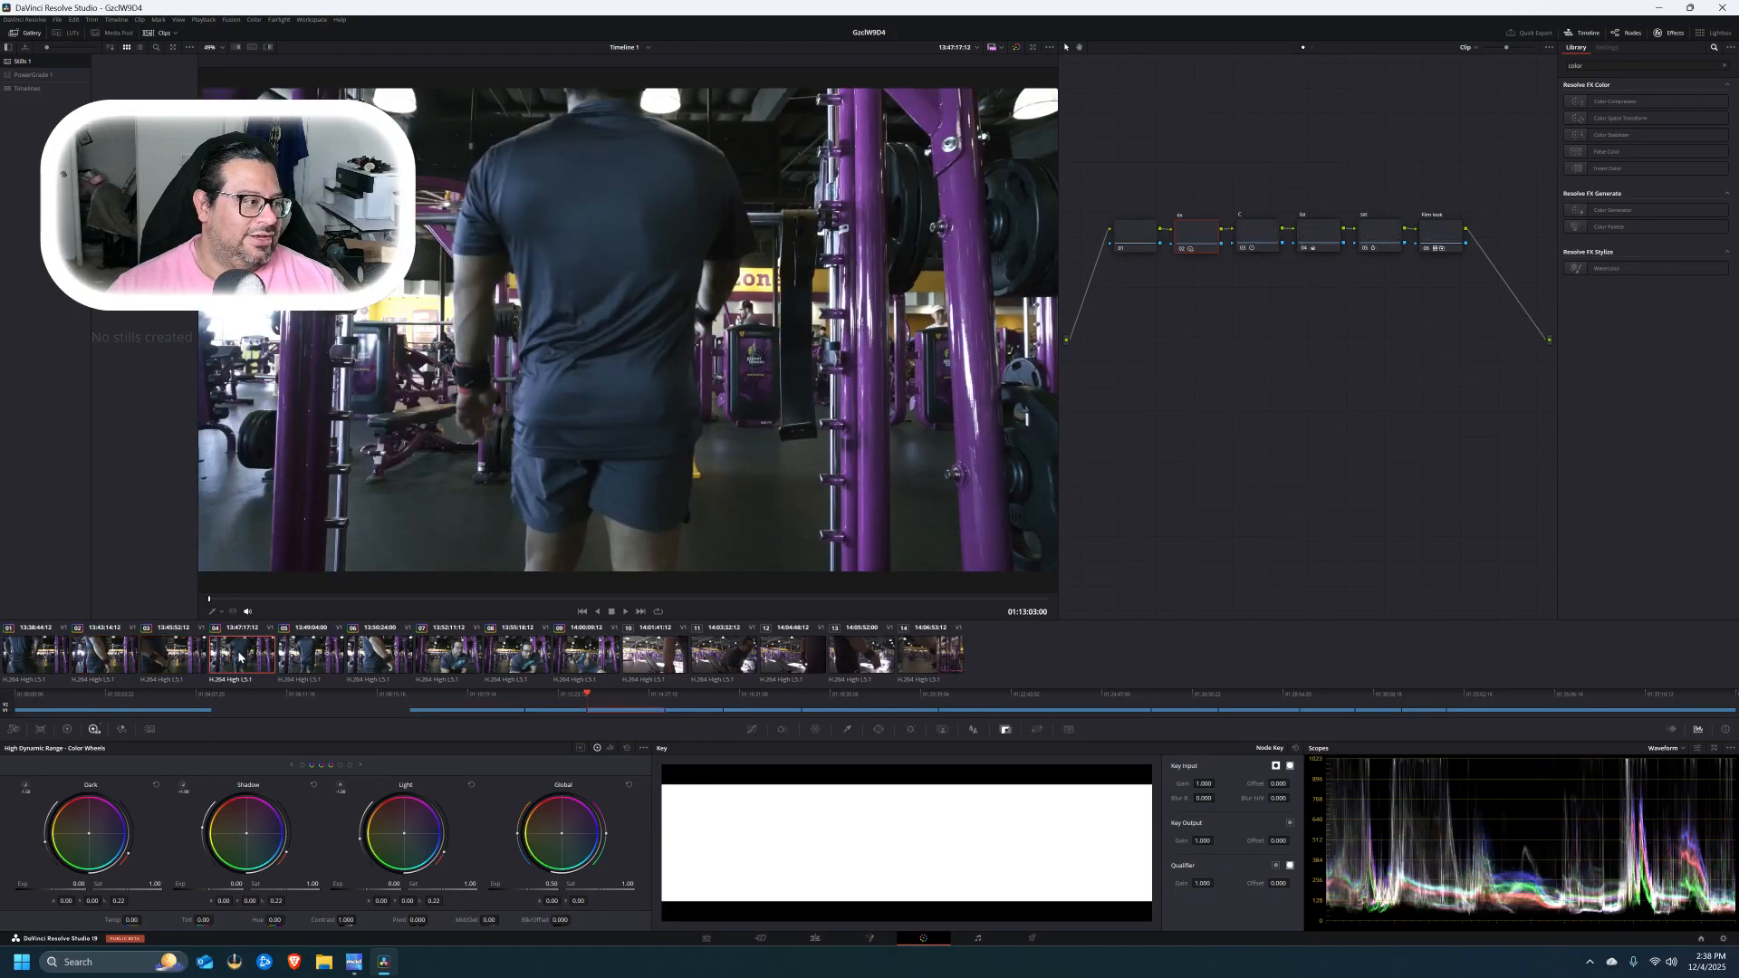
left_click(309, 656)
left_click(385, 656)
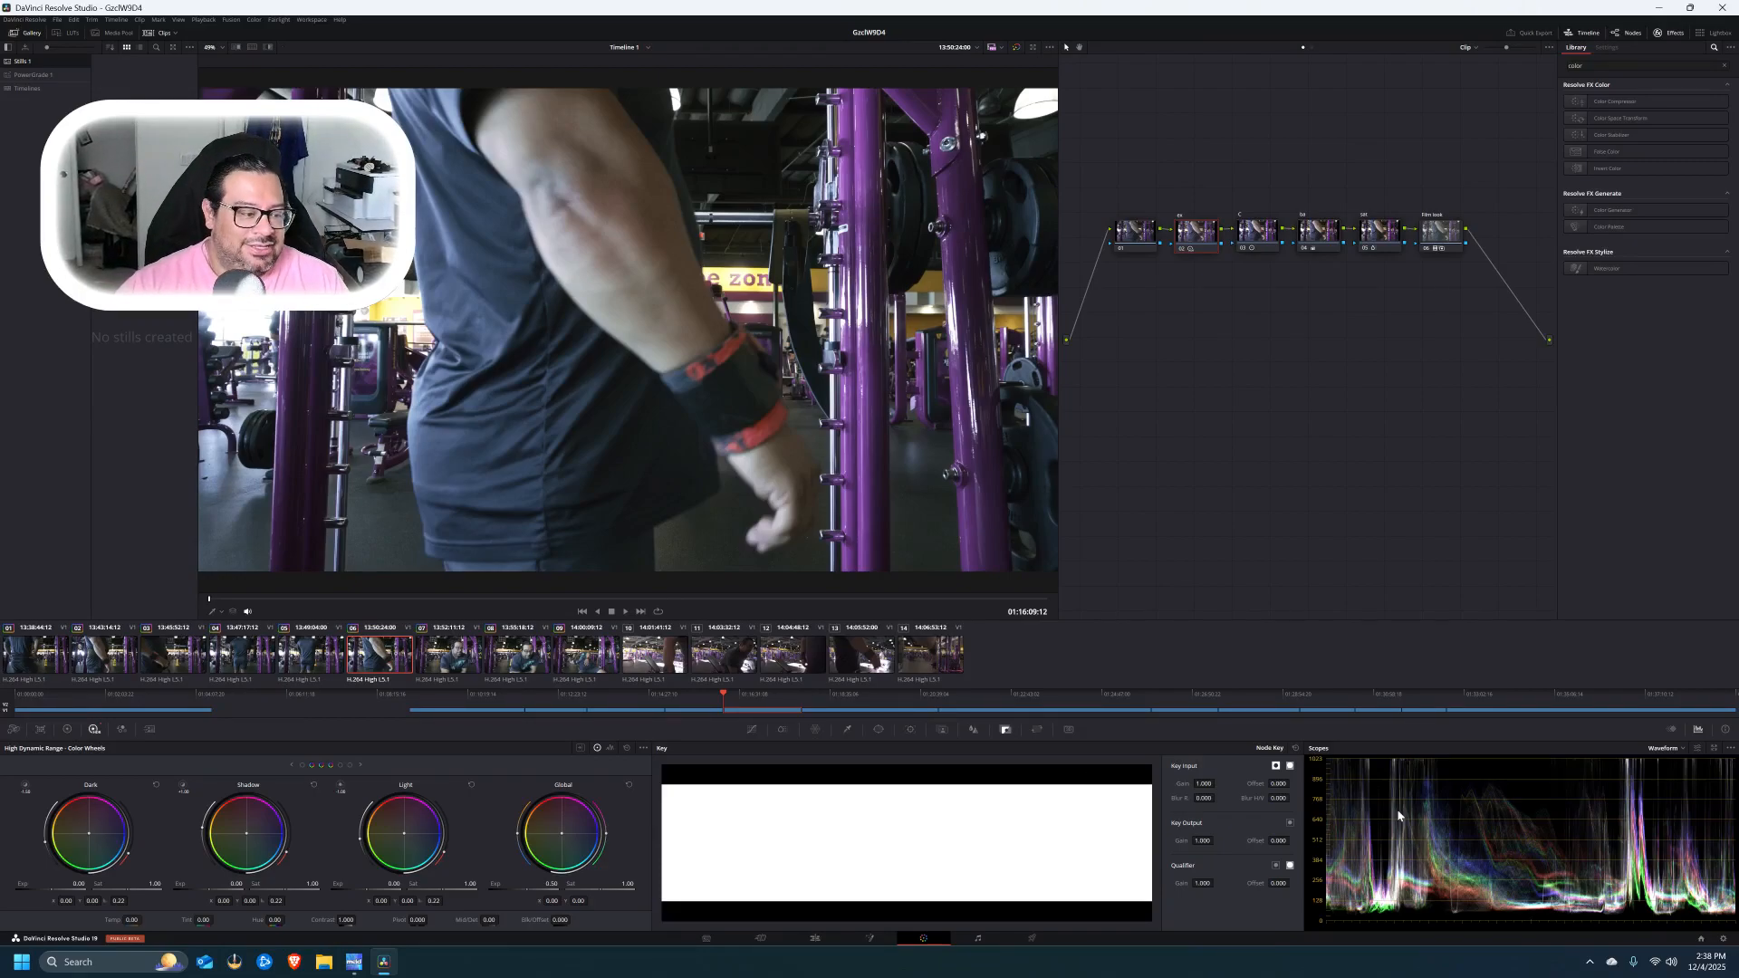
- Go to the Deliver page and choose the YouTube render preset at 2160p
left_click(1037, 939)
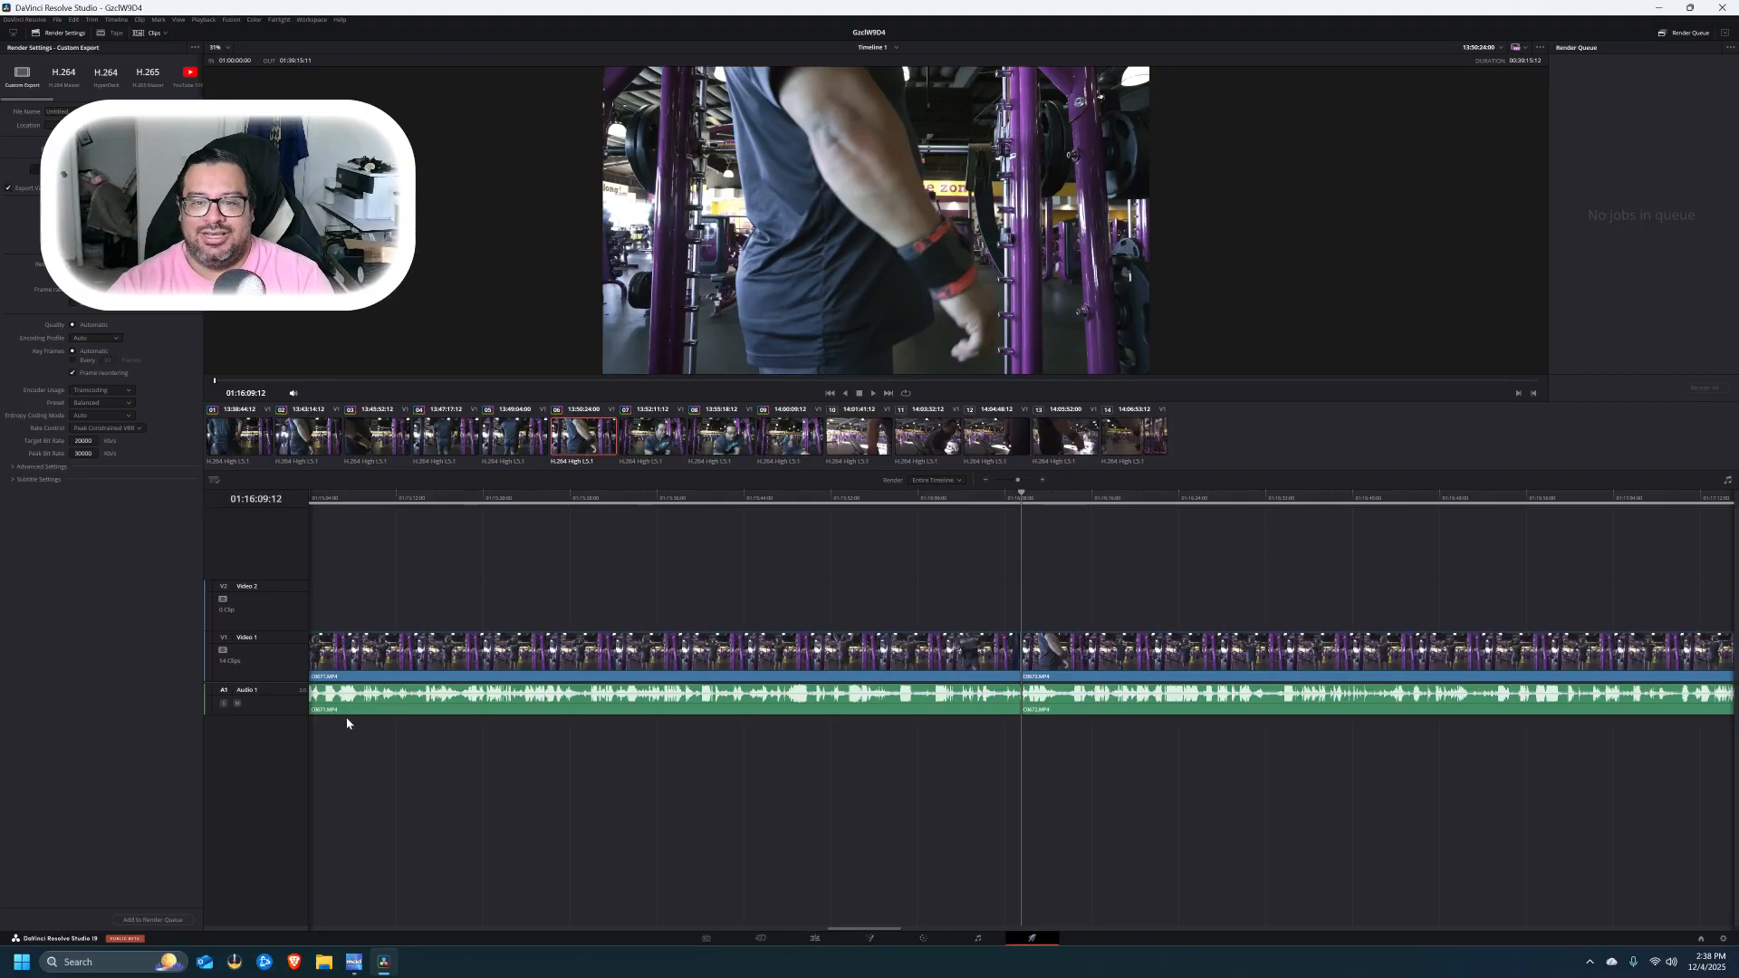
left_click_drag(11, 102, 52, 107)
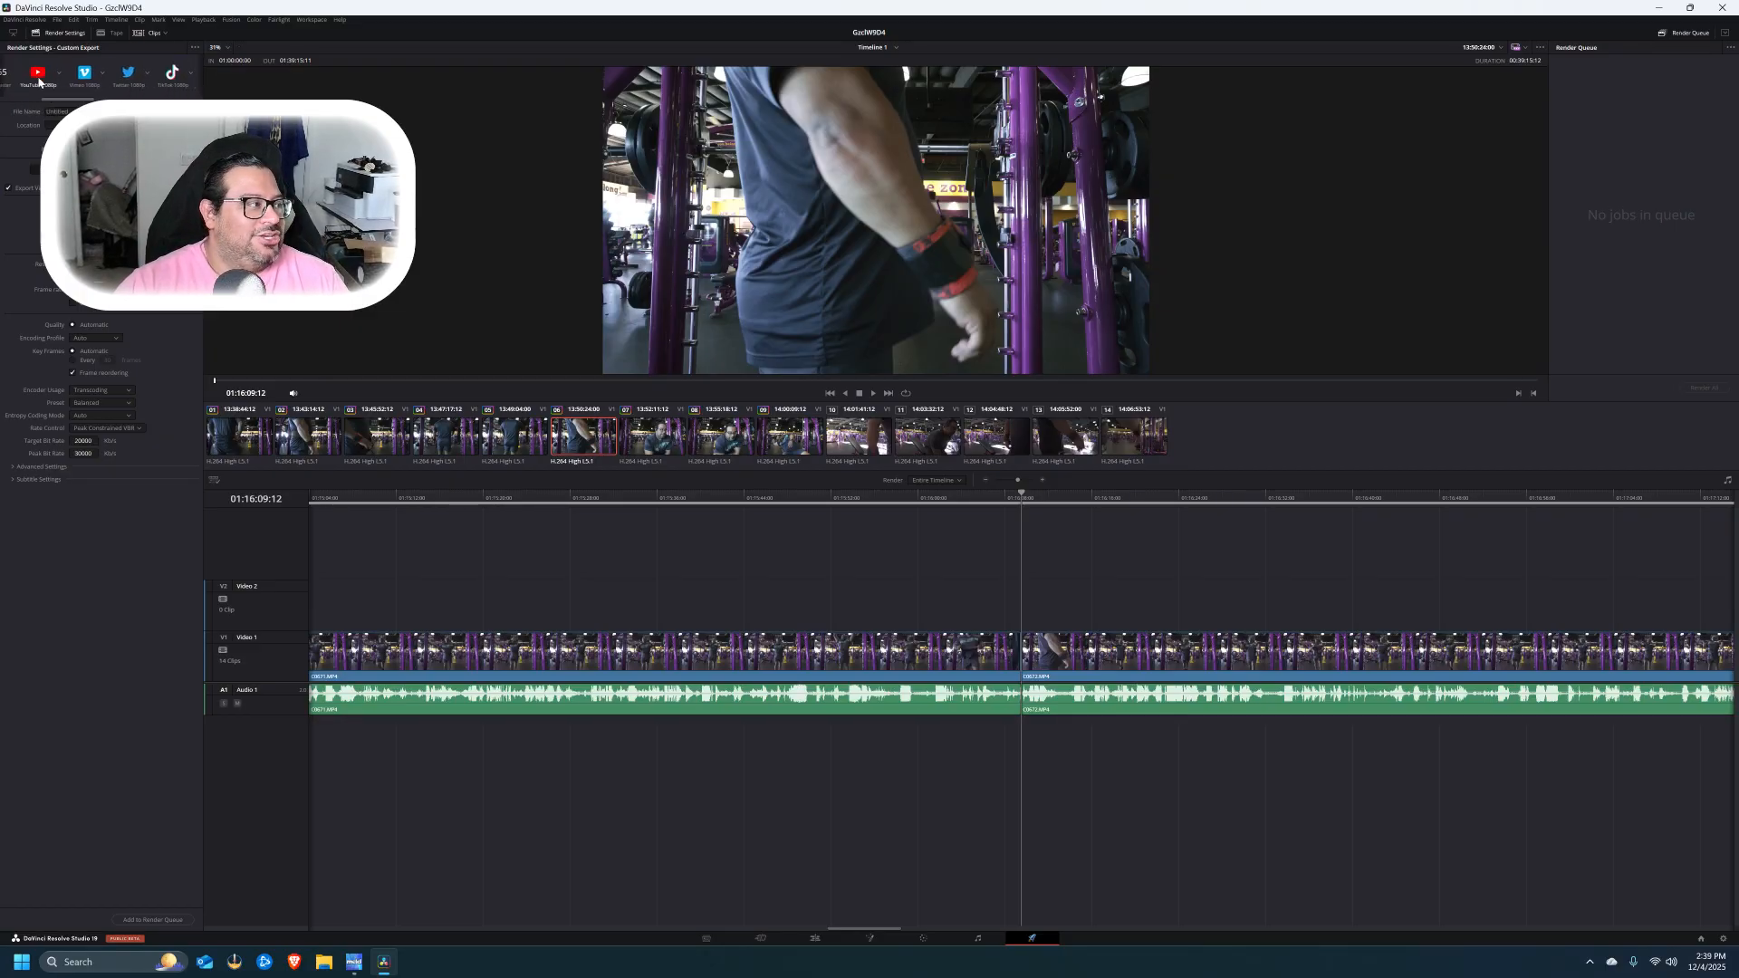
left_click(60, 74)
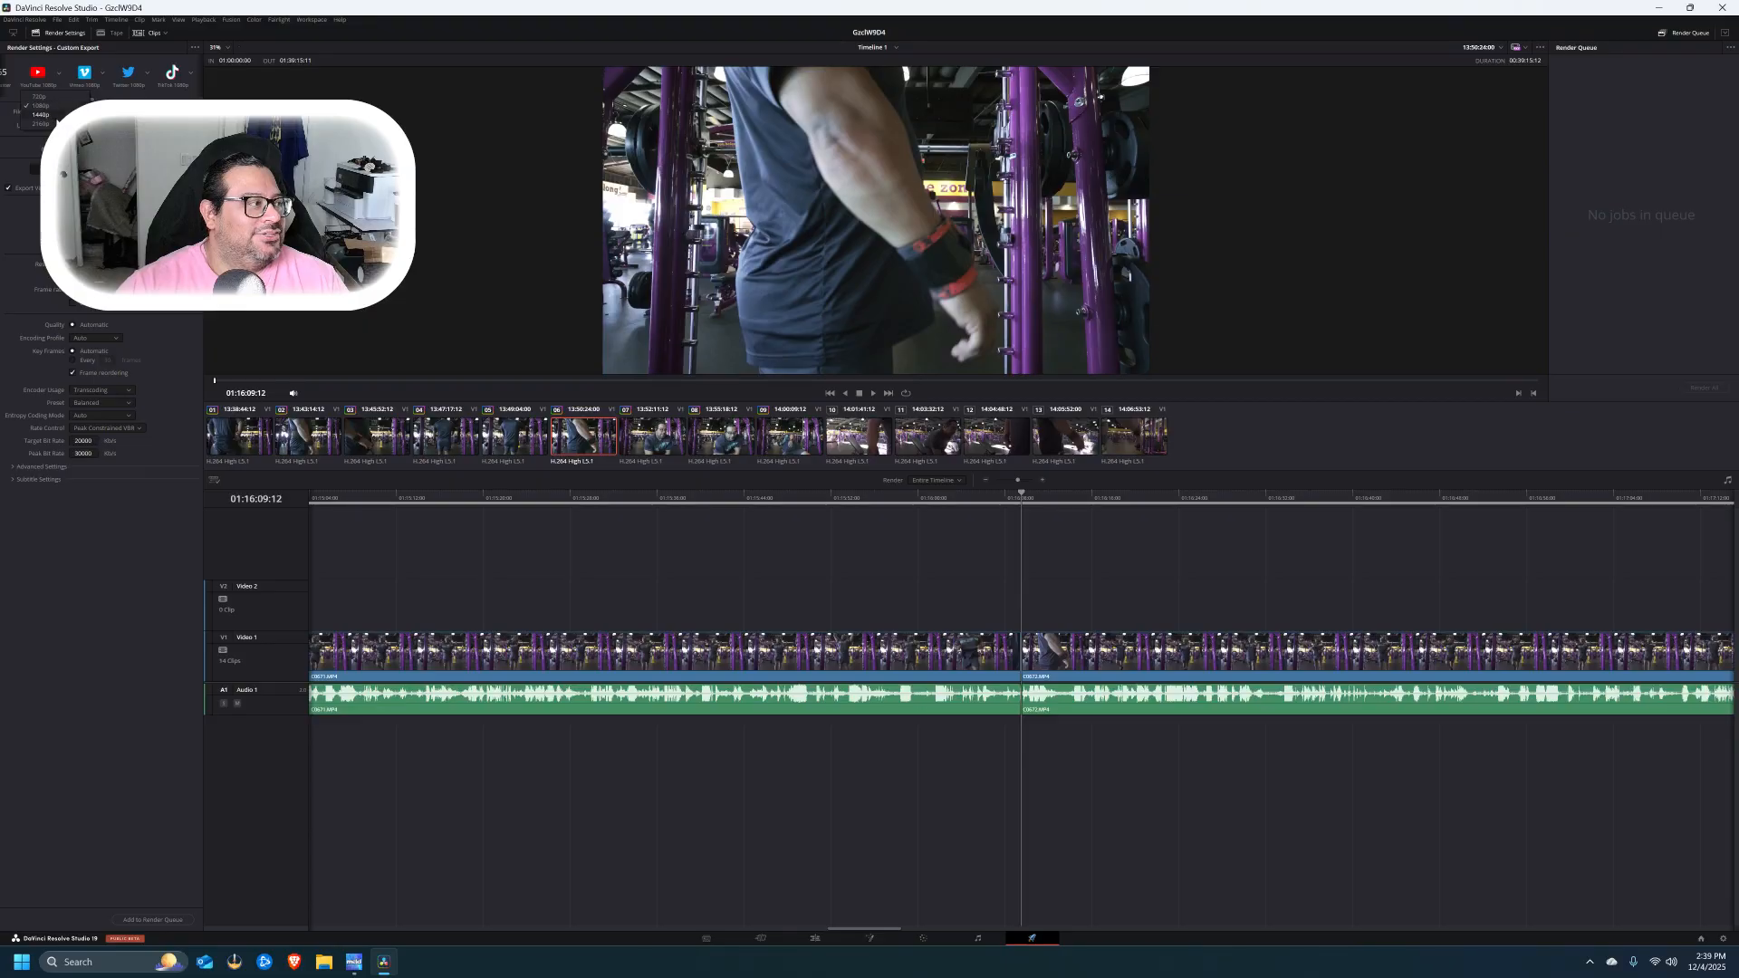
left_click(52, 124)
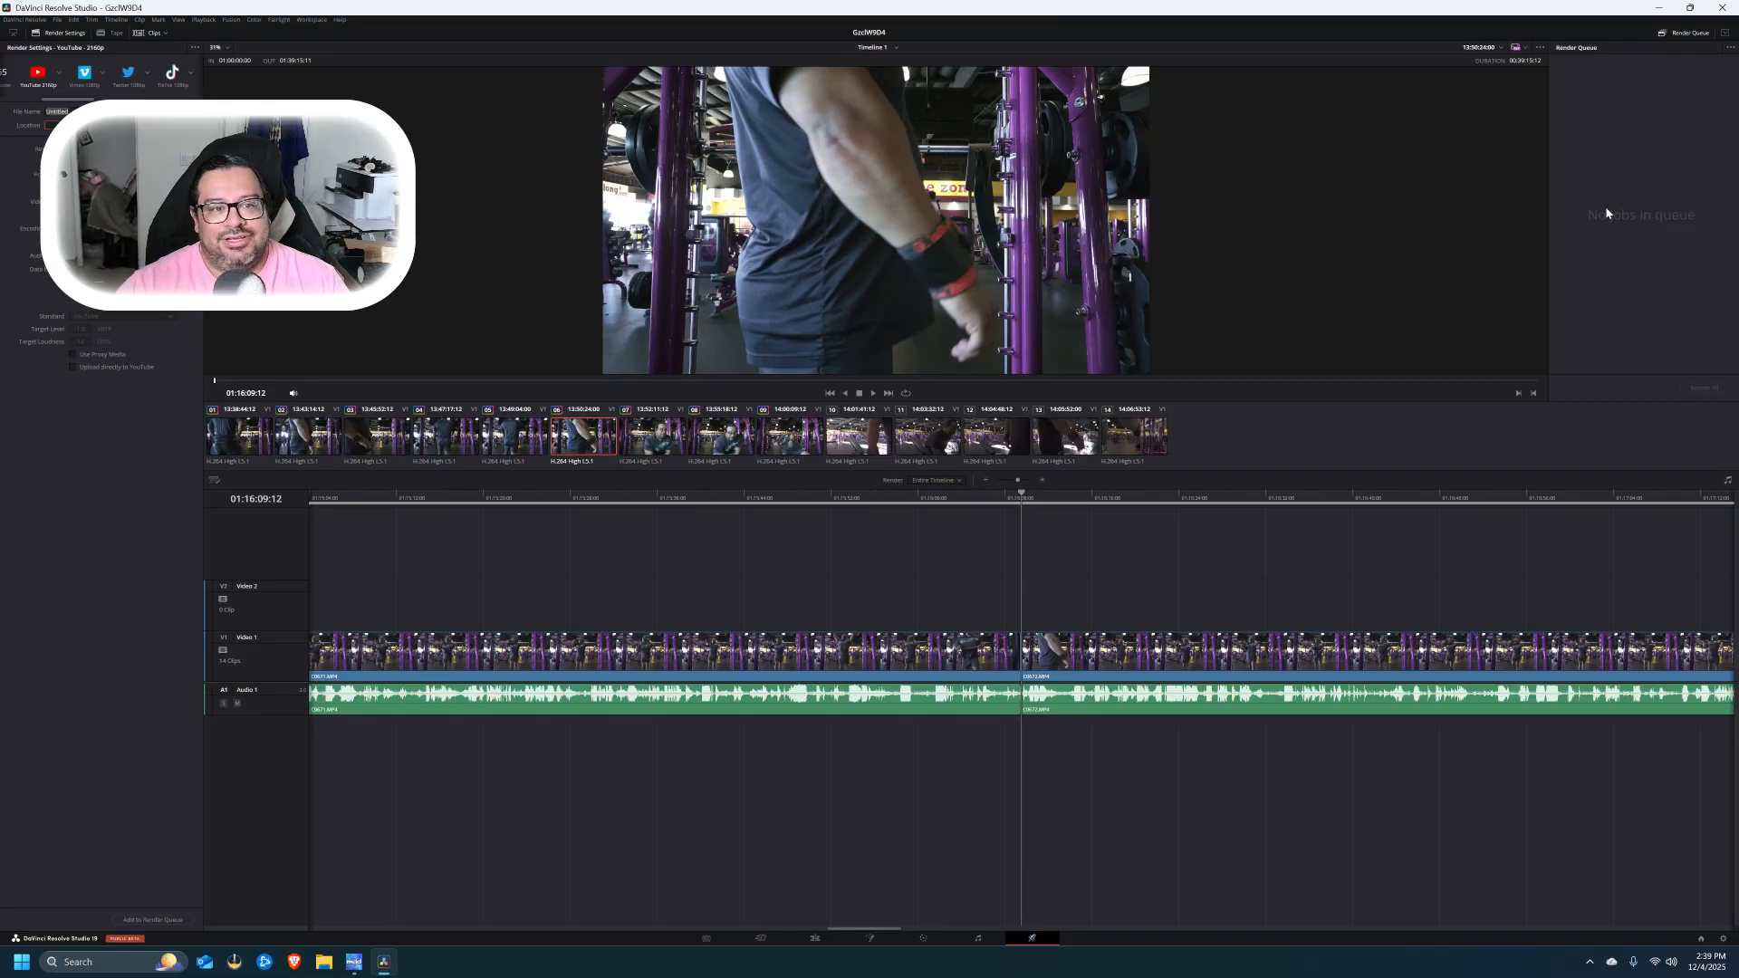
- Set the render's file destination to the Davinci Media folder on disk D
left_click(136, 920)
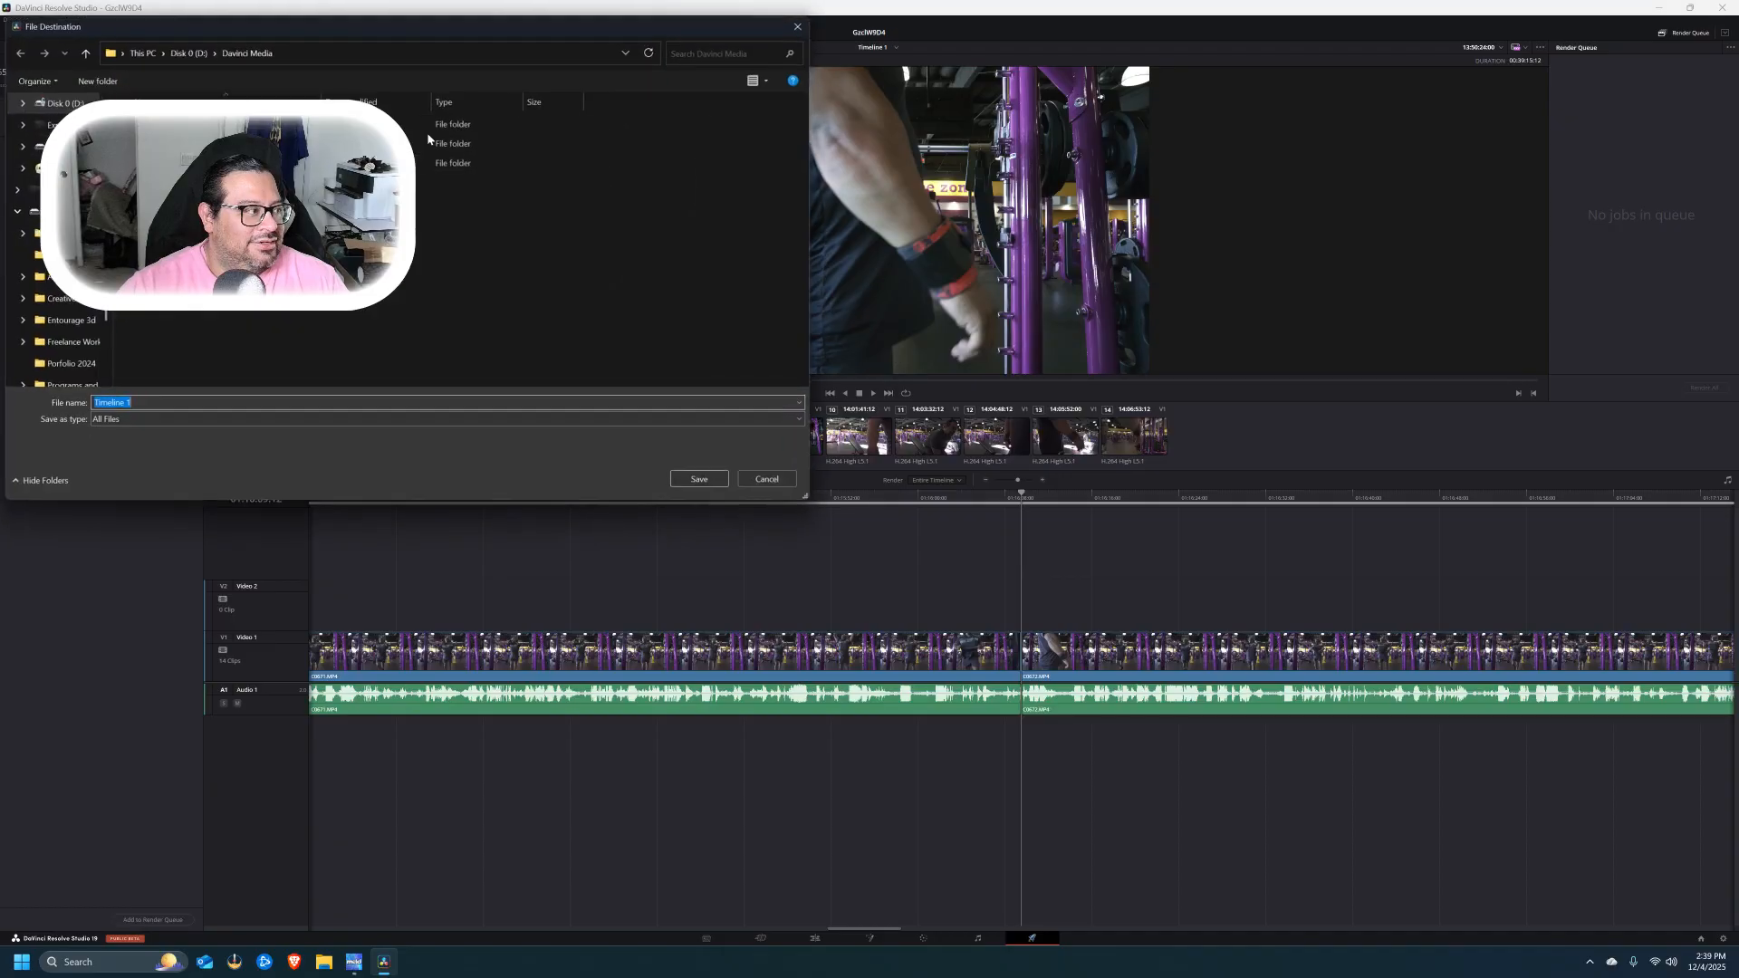
left_click(801, 25)
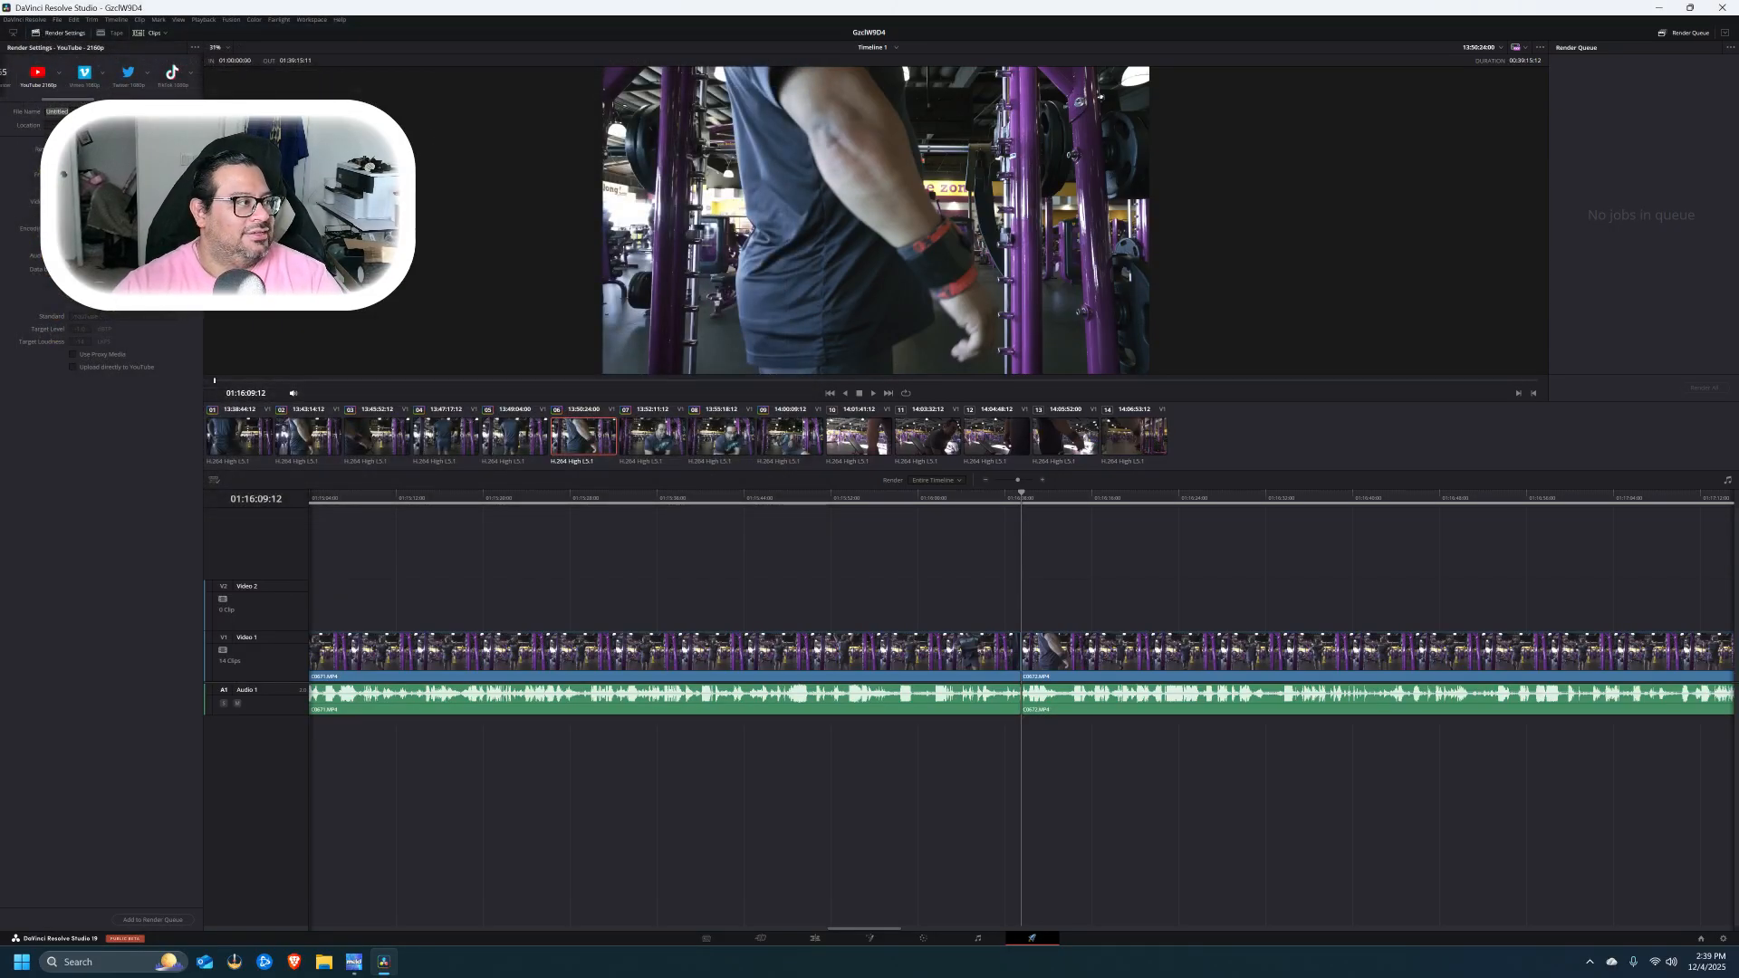
left_click(172, 125)
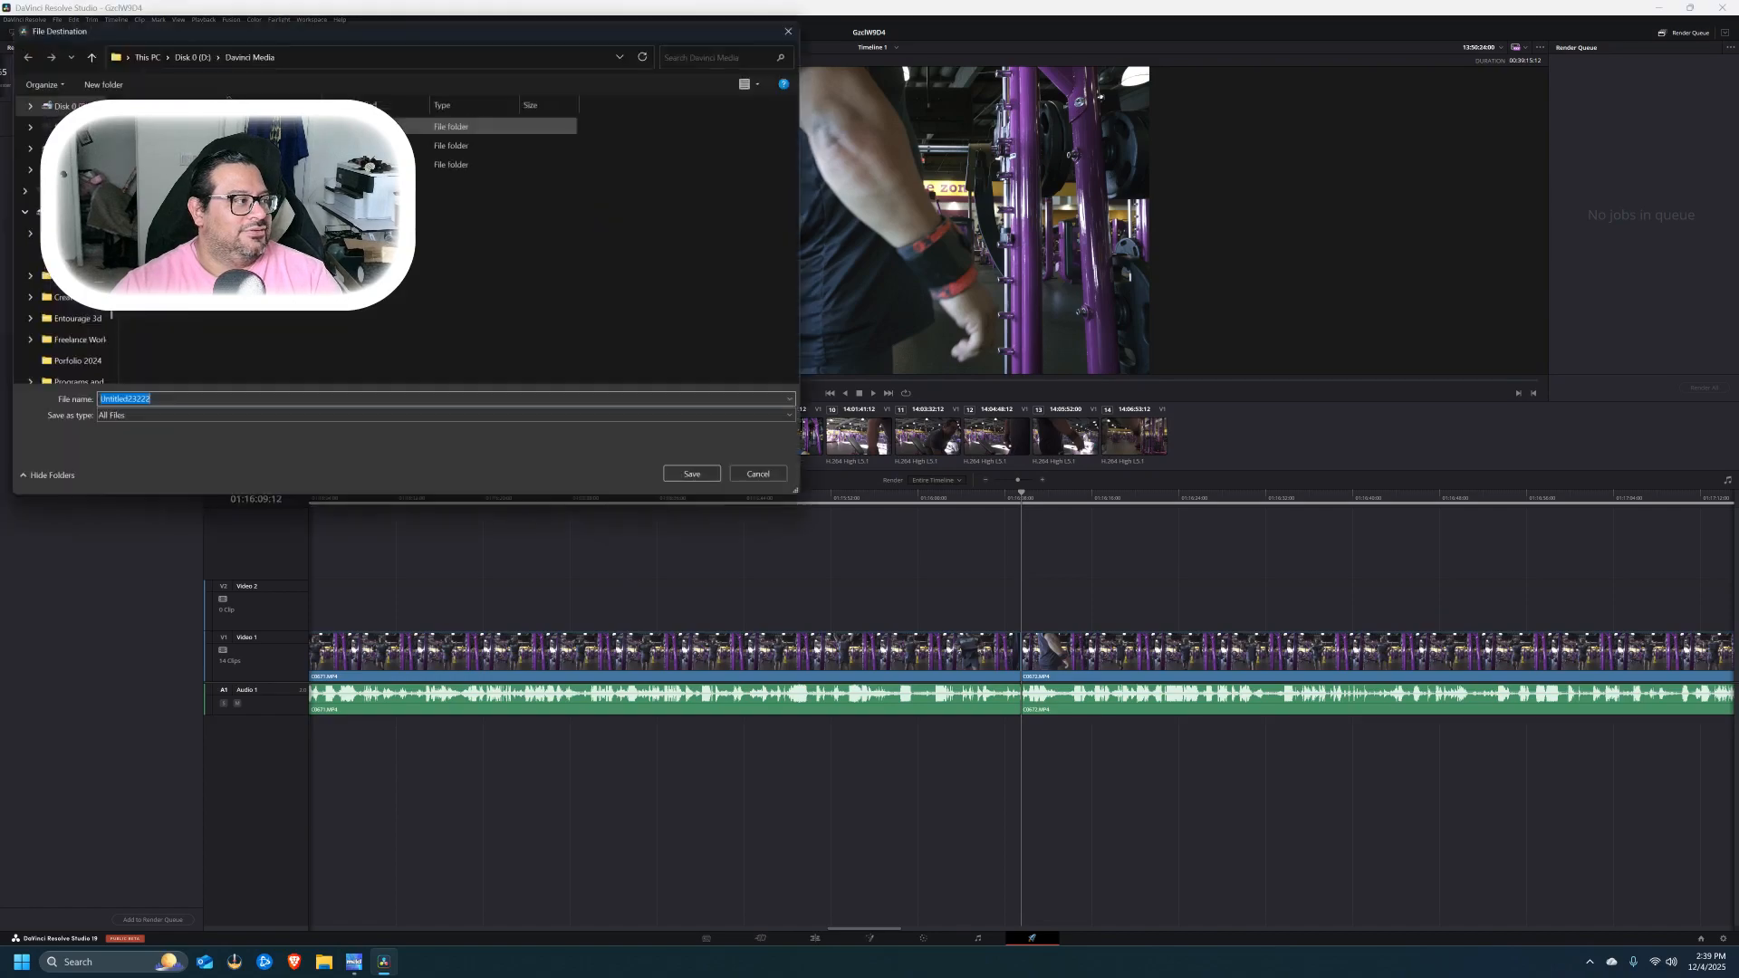
left_click(700, 479)
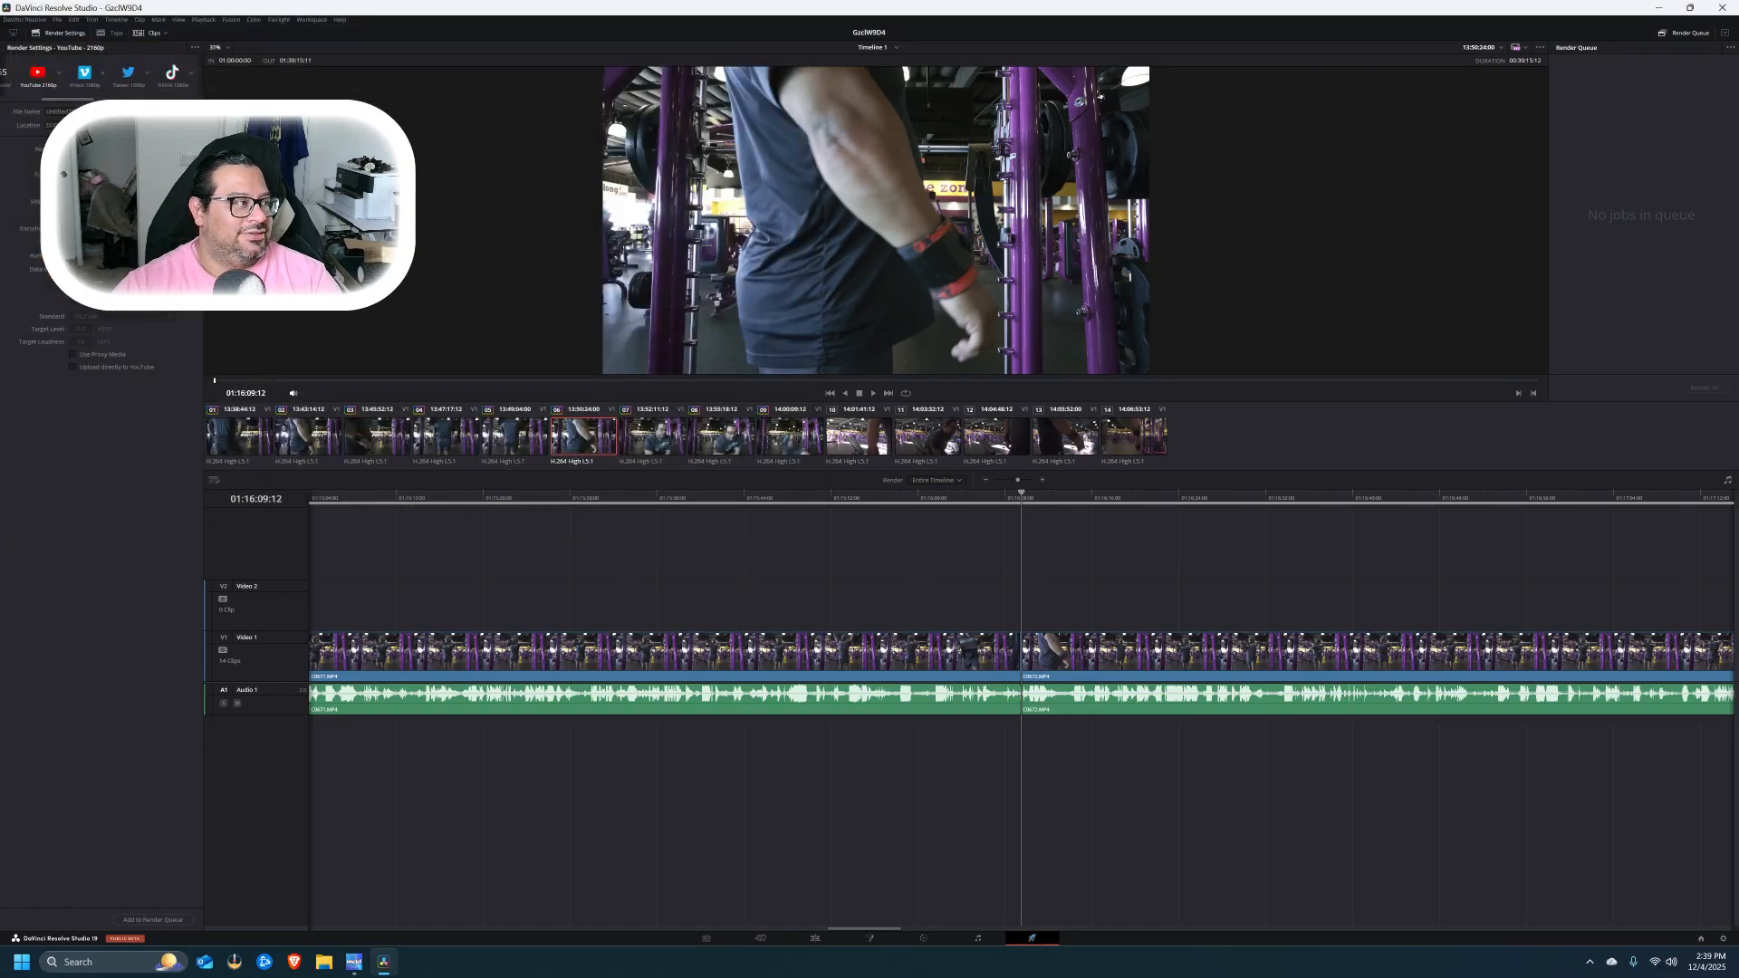
- Add the timeline to the render queue as a YouTube 2160p job and remove that job from the queue
left_click(152, 919)
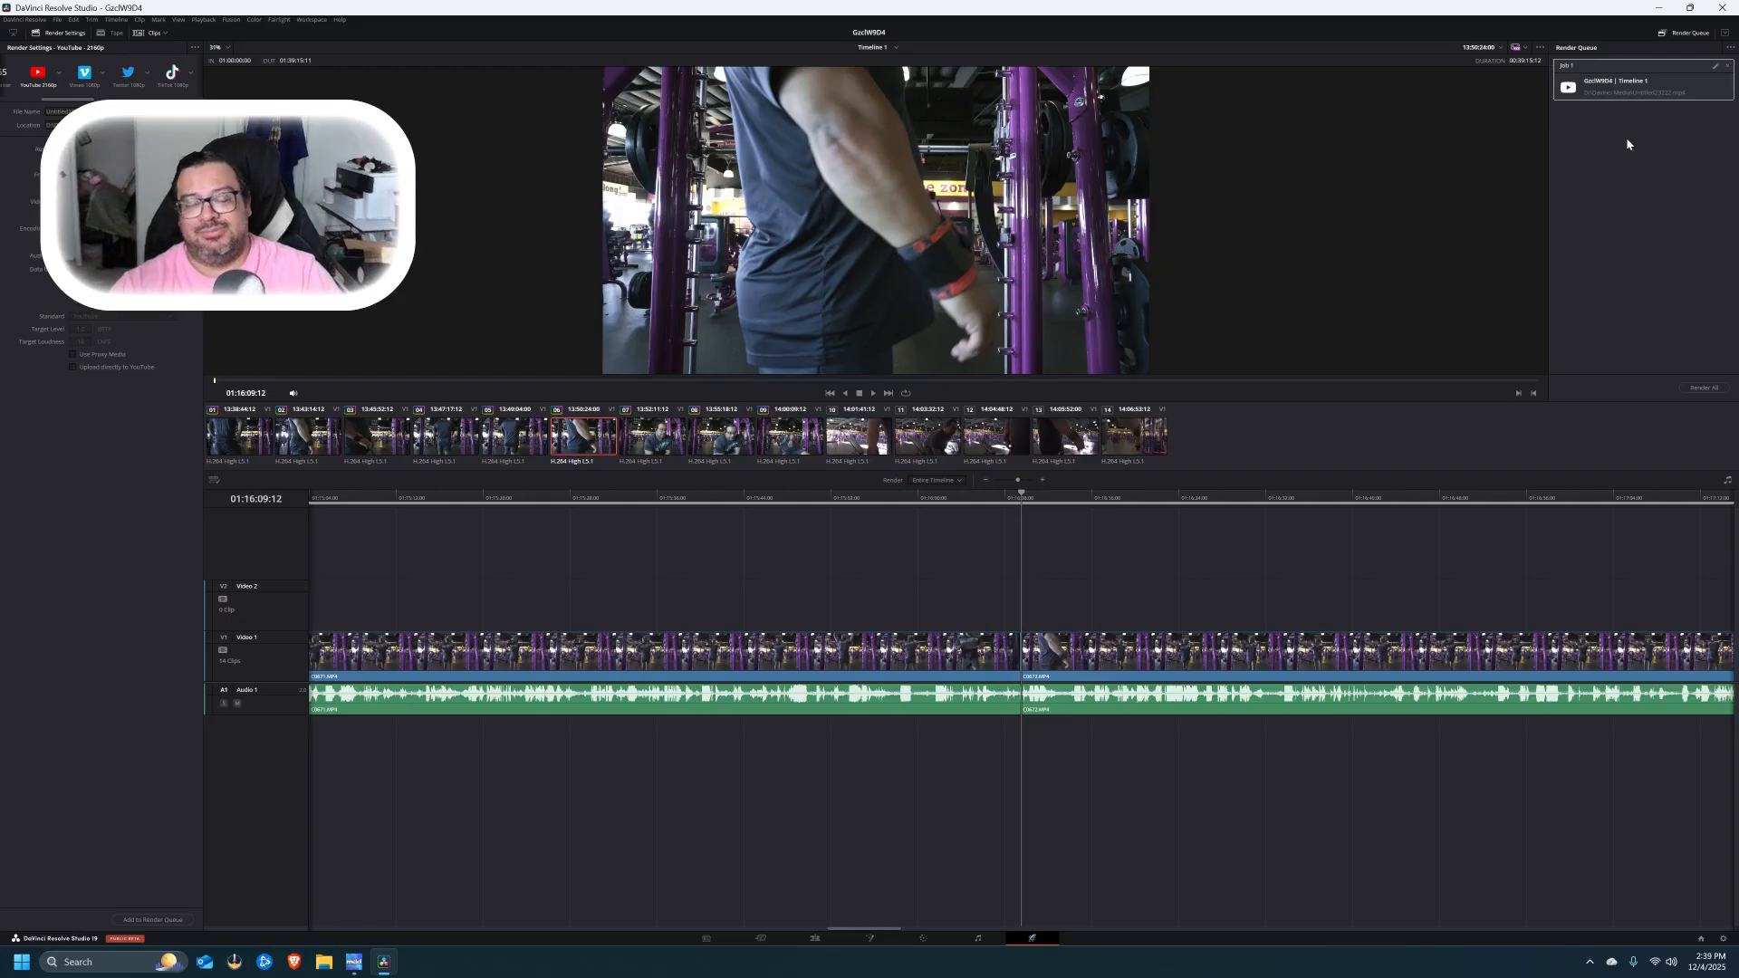
left_click(1712, 390)
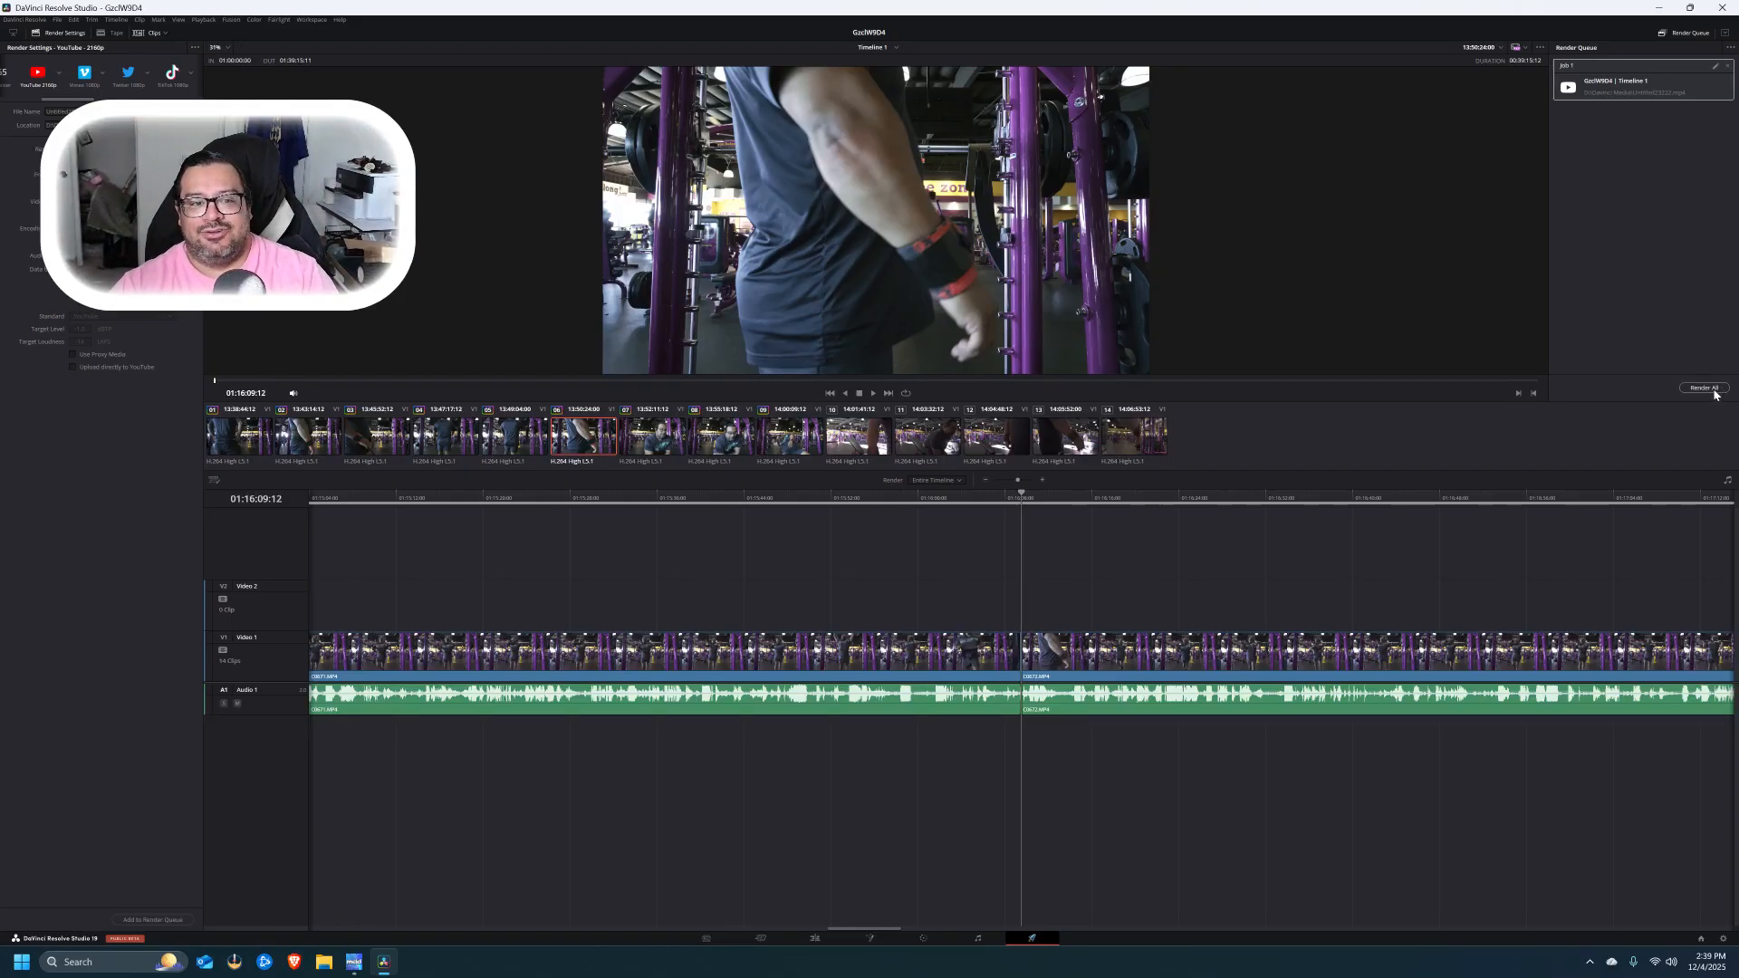
left_click(1716, 67)
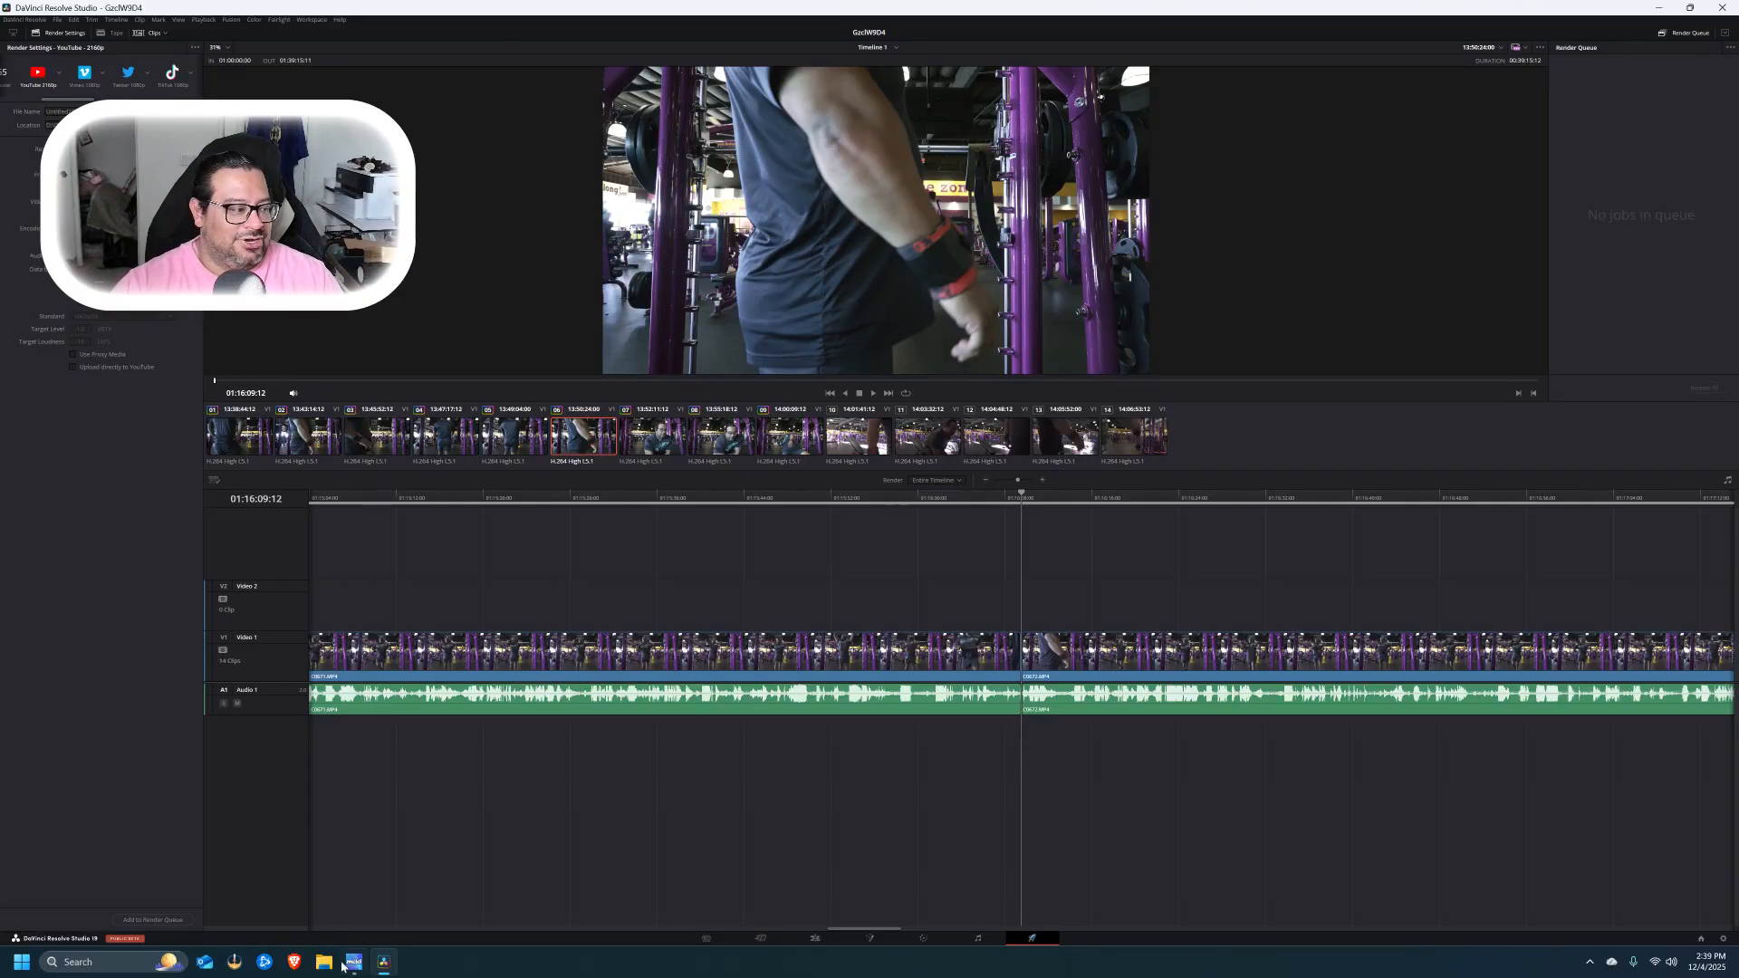
- Switch to Canva's templates page in the Brave browser and search the templates for "youtube thumnail"
left_click(294, 962)
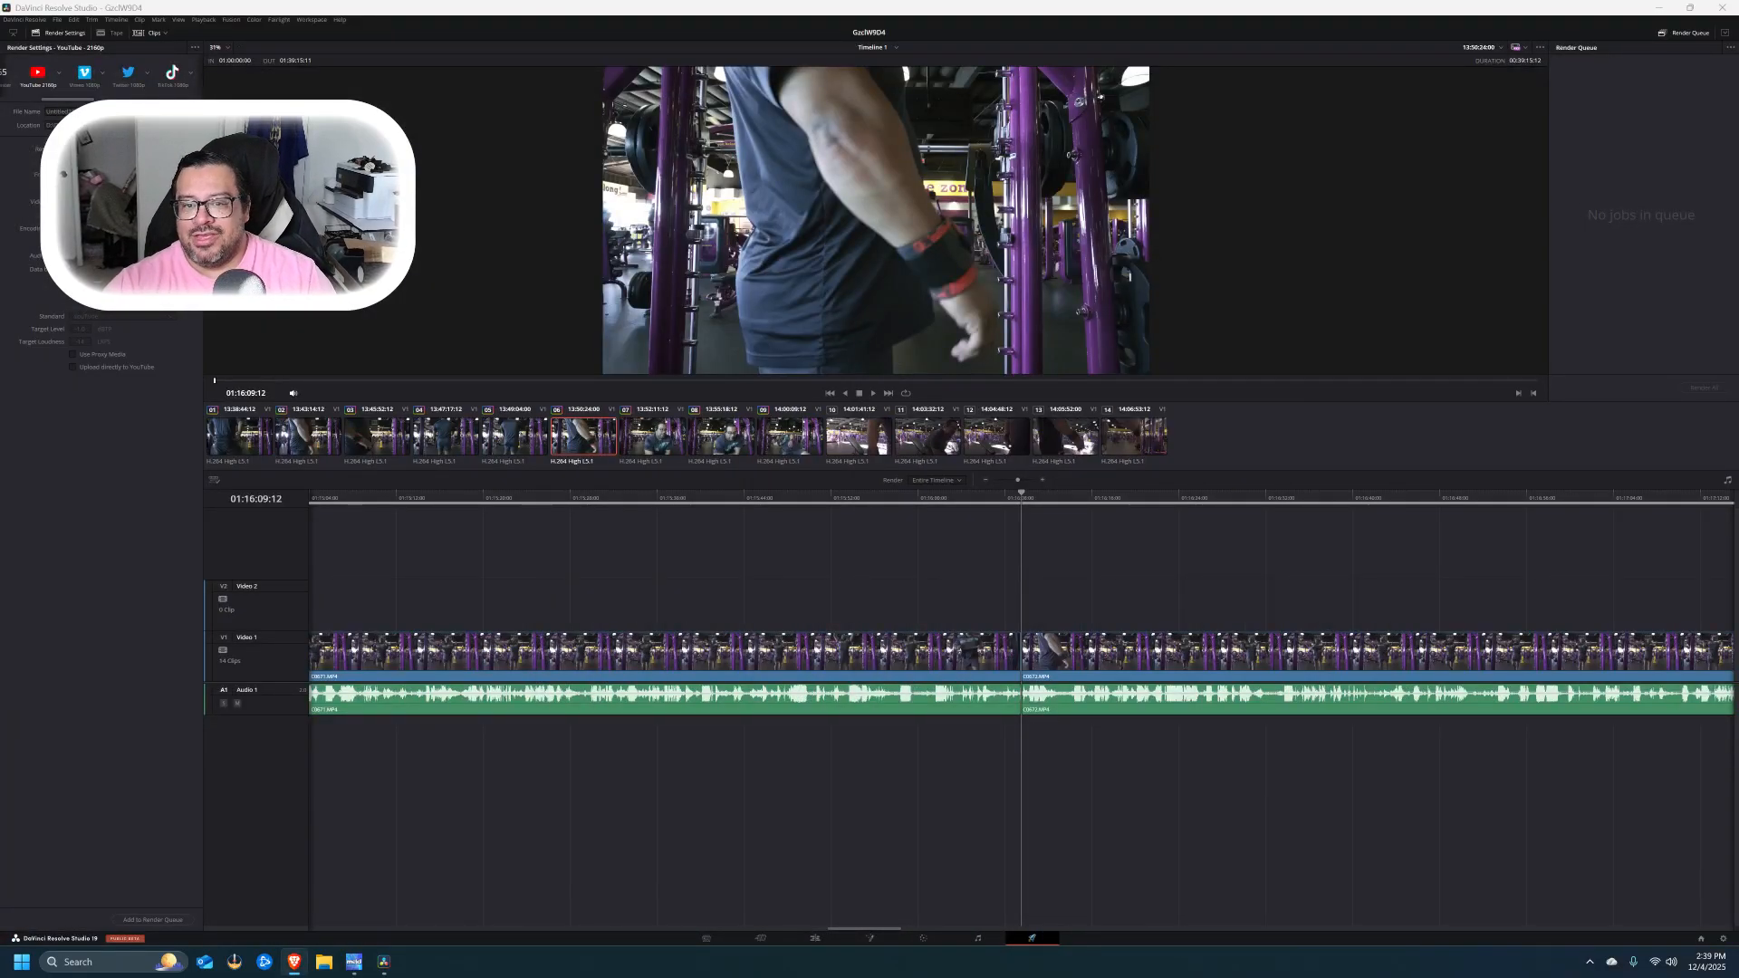
left_click_drag(0, 4, 435, 3)
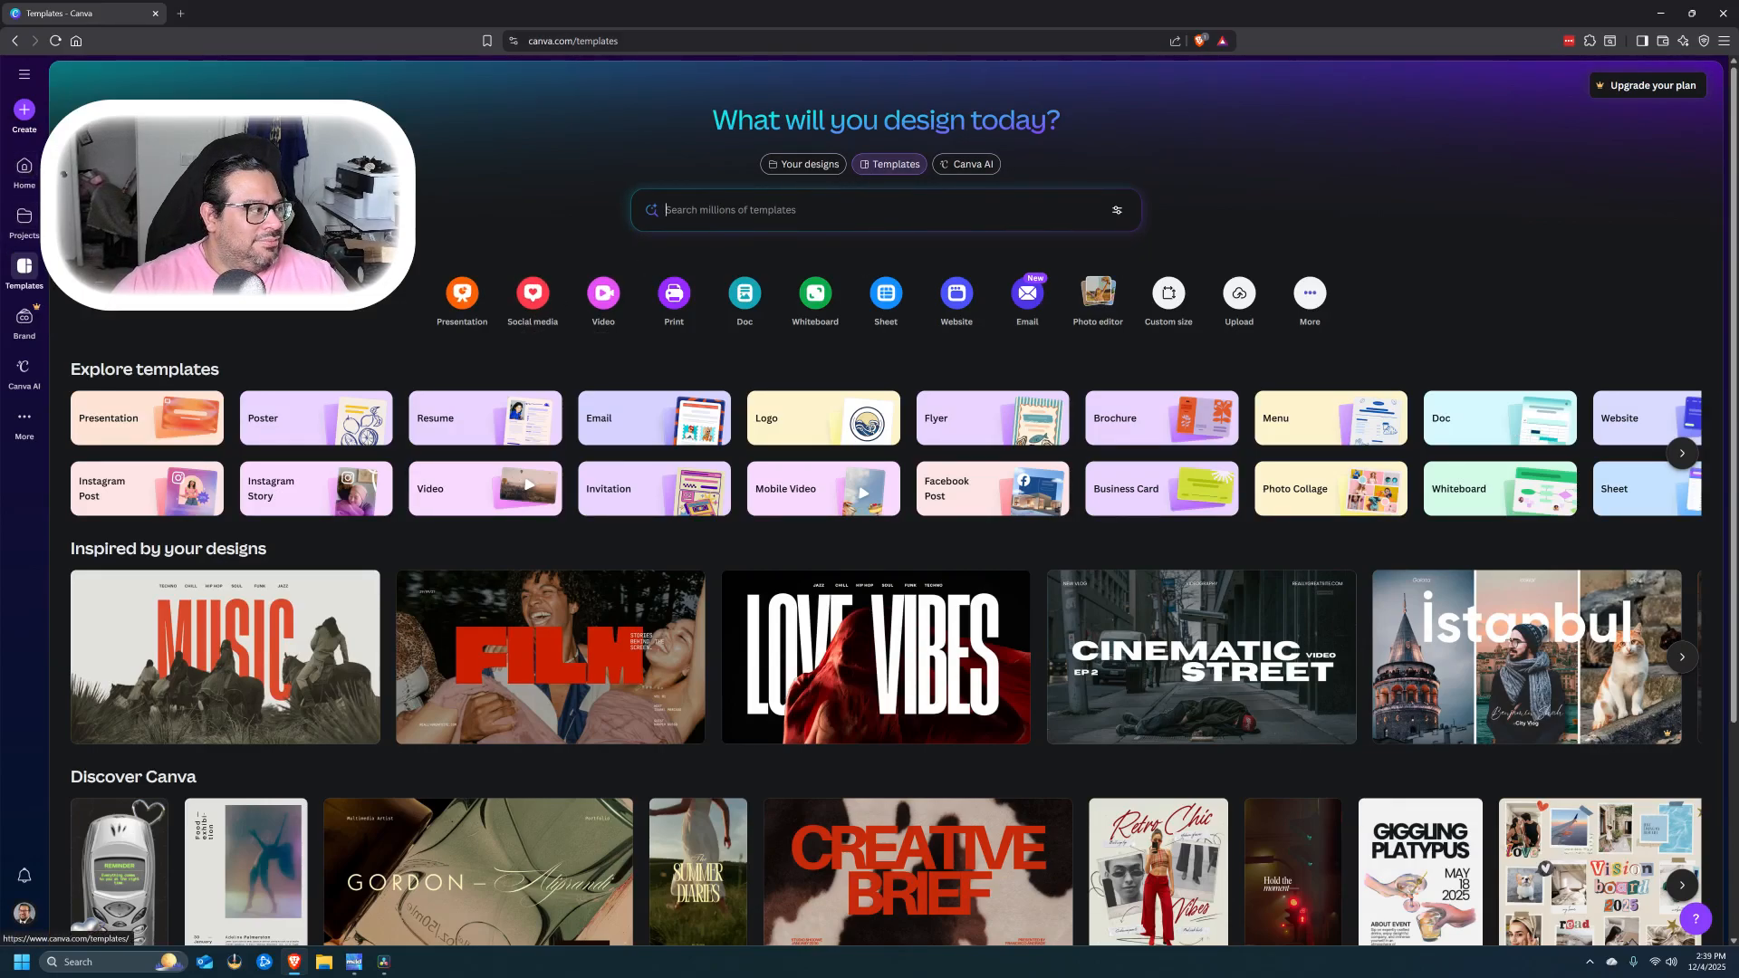
left_click(1110, 210)
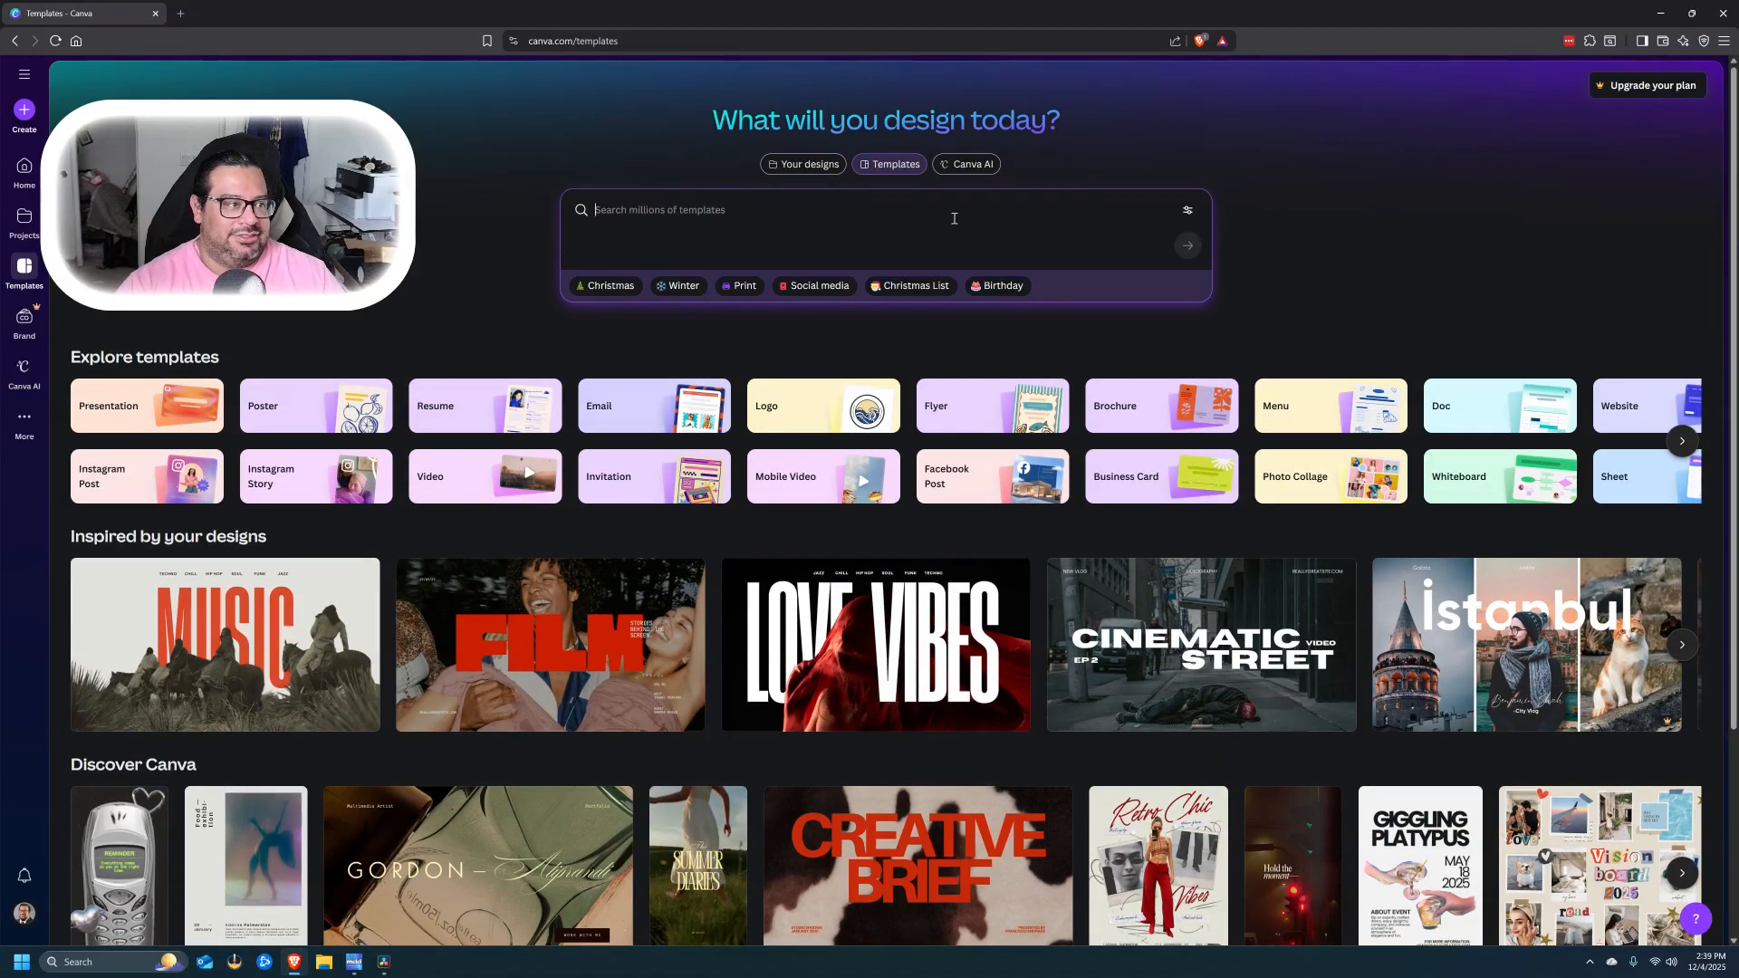
type("youtube thumn")
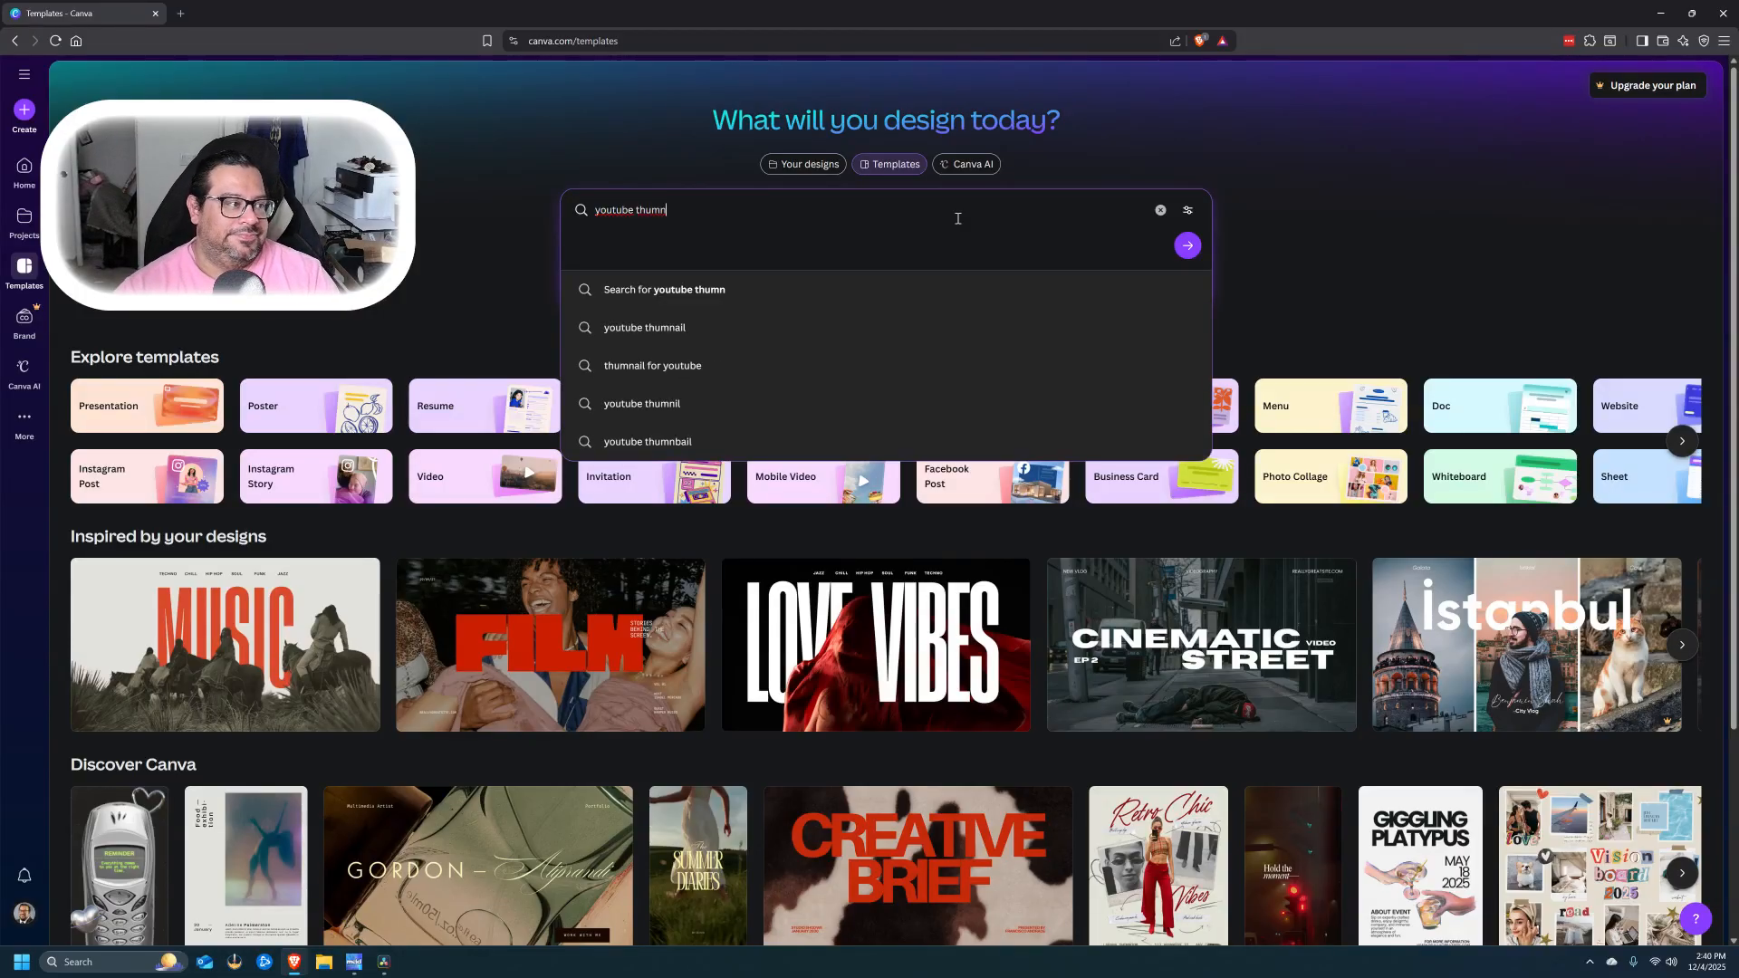
left_click(669, 328)
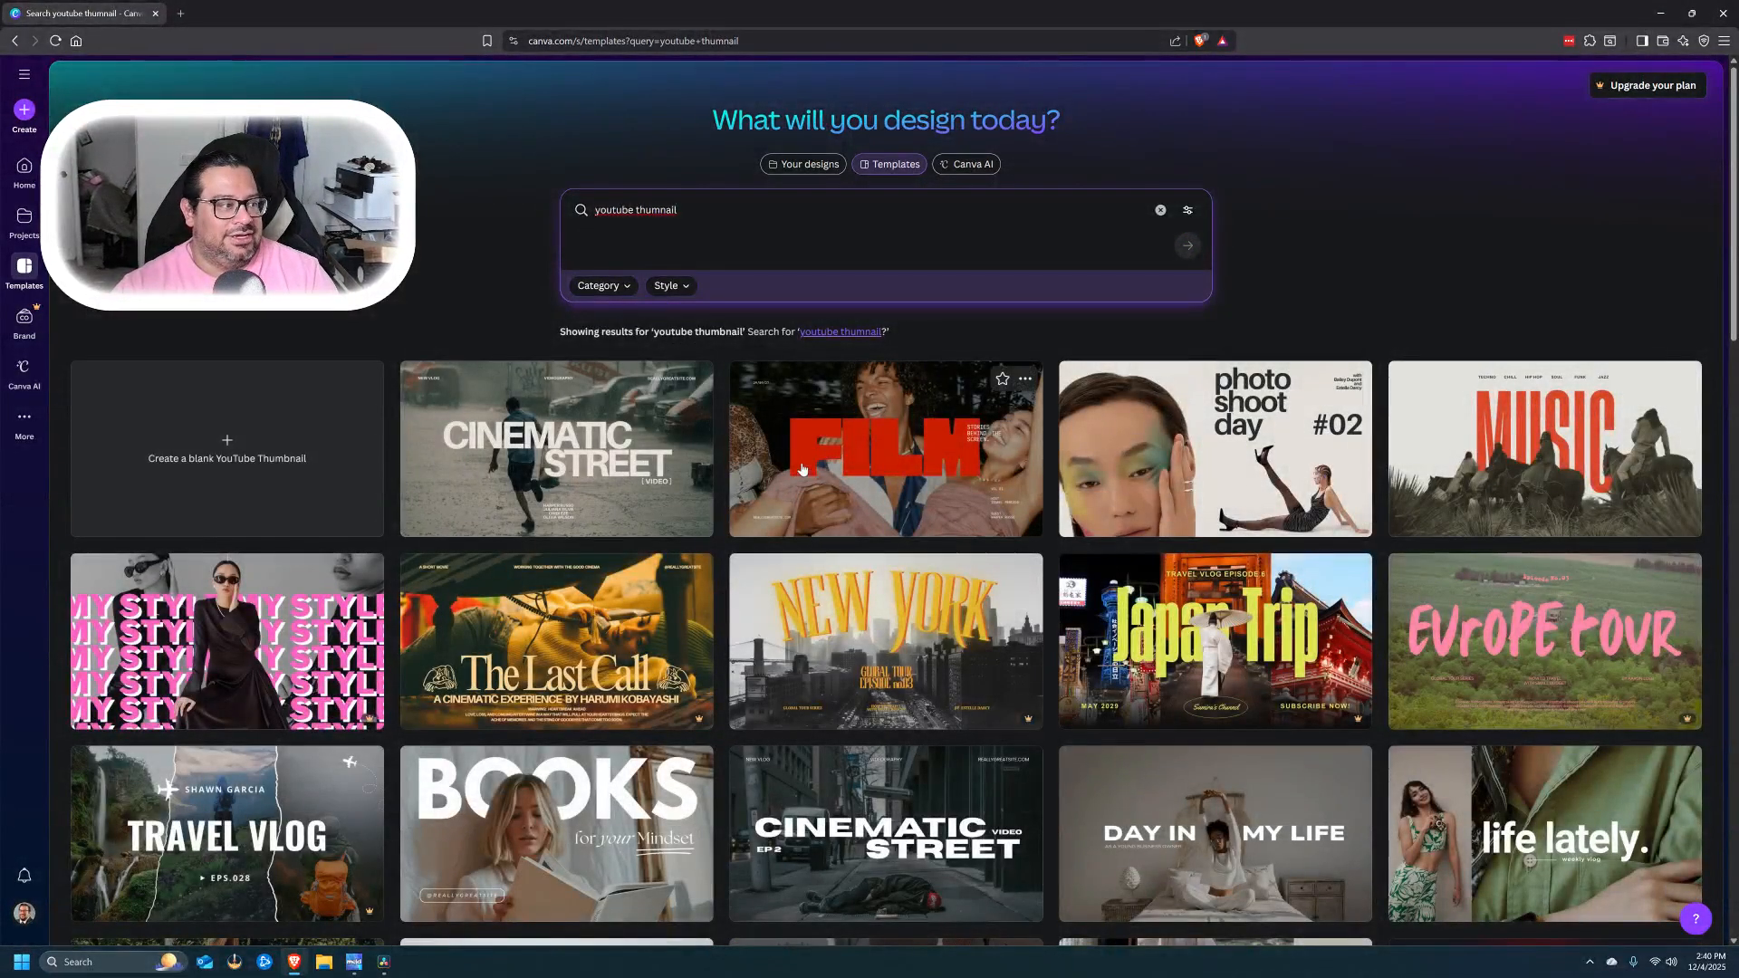
- Browse the YouTube thumbnail templates through to the end of the list, examining their layouts and title styles
mouse_move(1328, 621)
scroll(1328, 622, "down", 3)
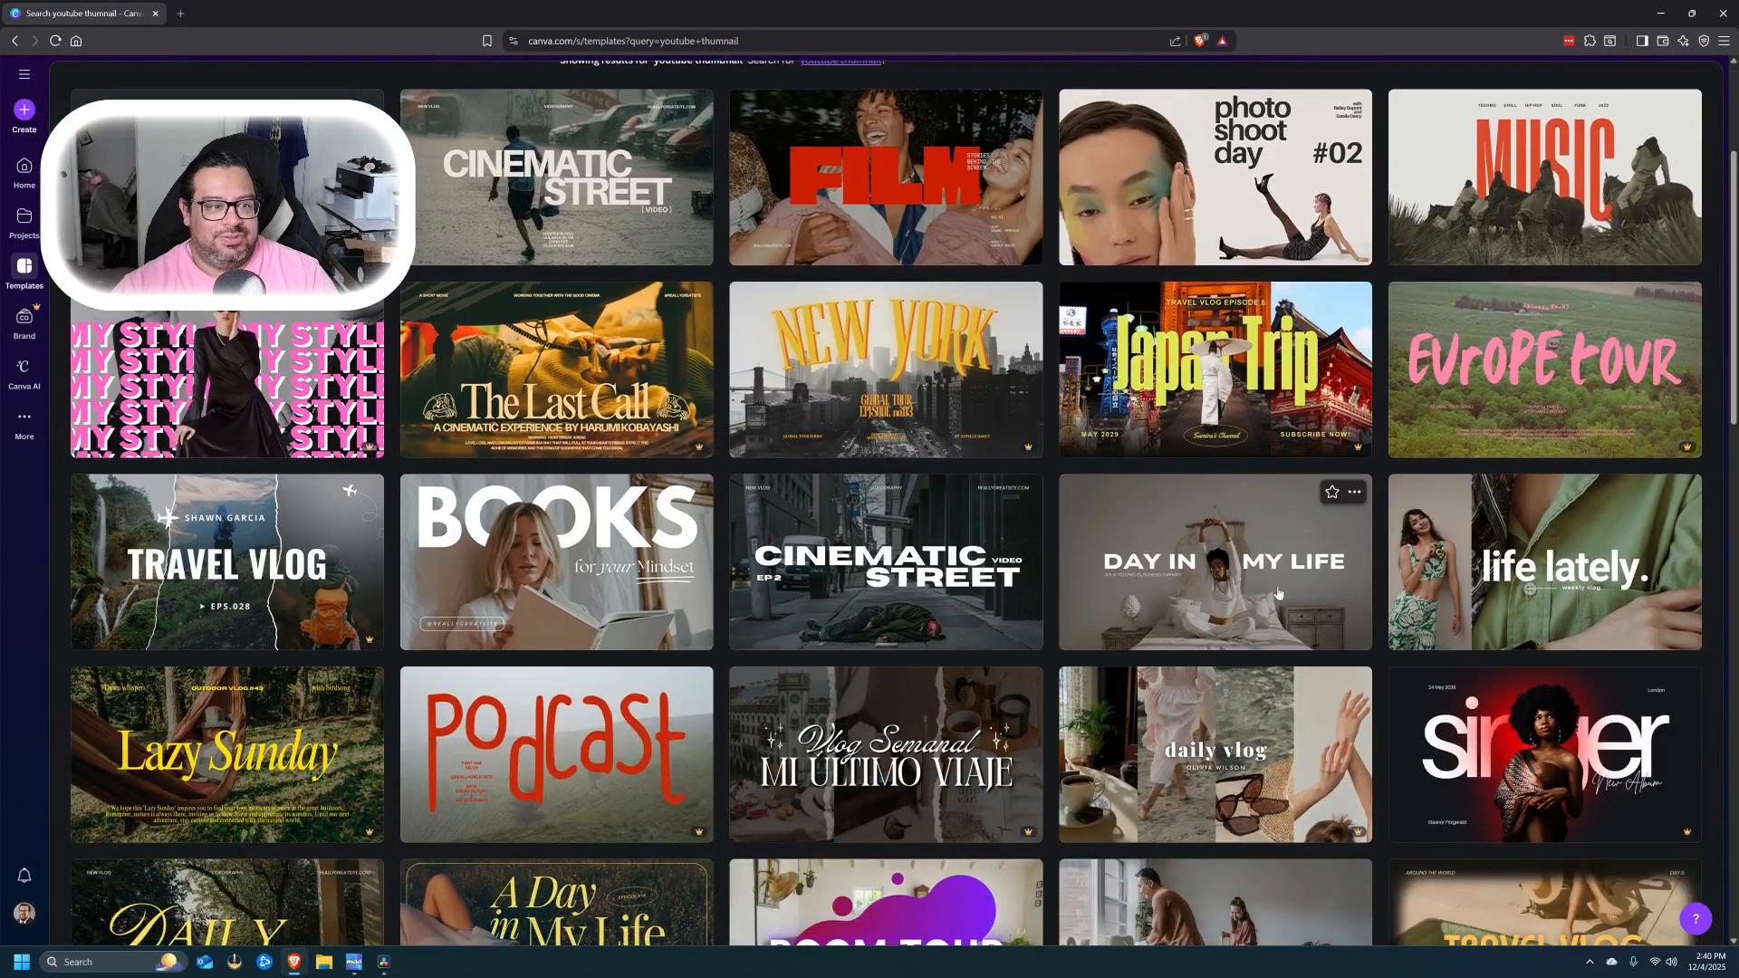
scroll(1148, 383, "up", 1)
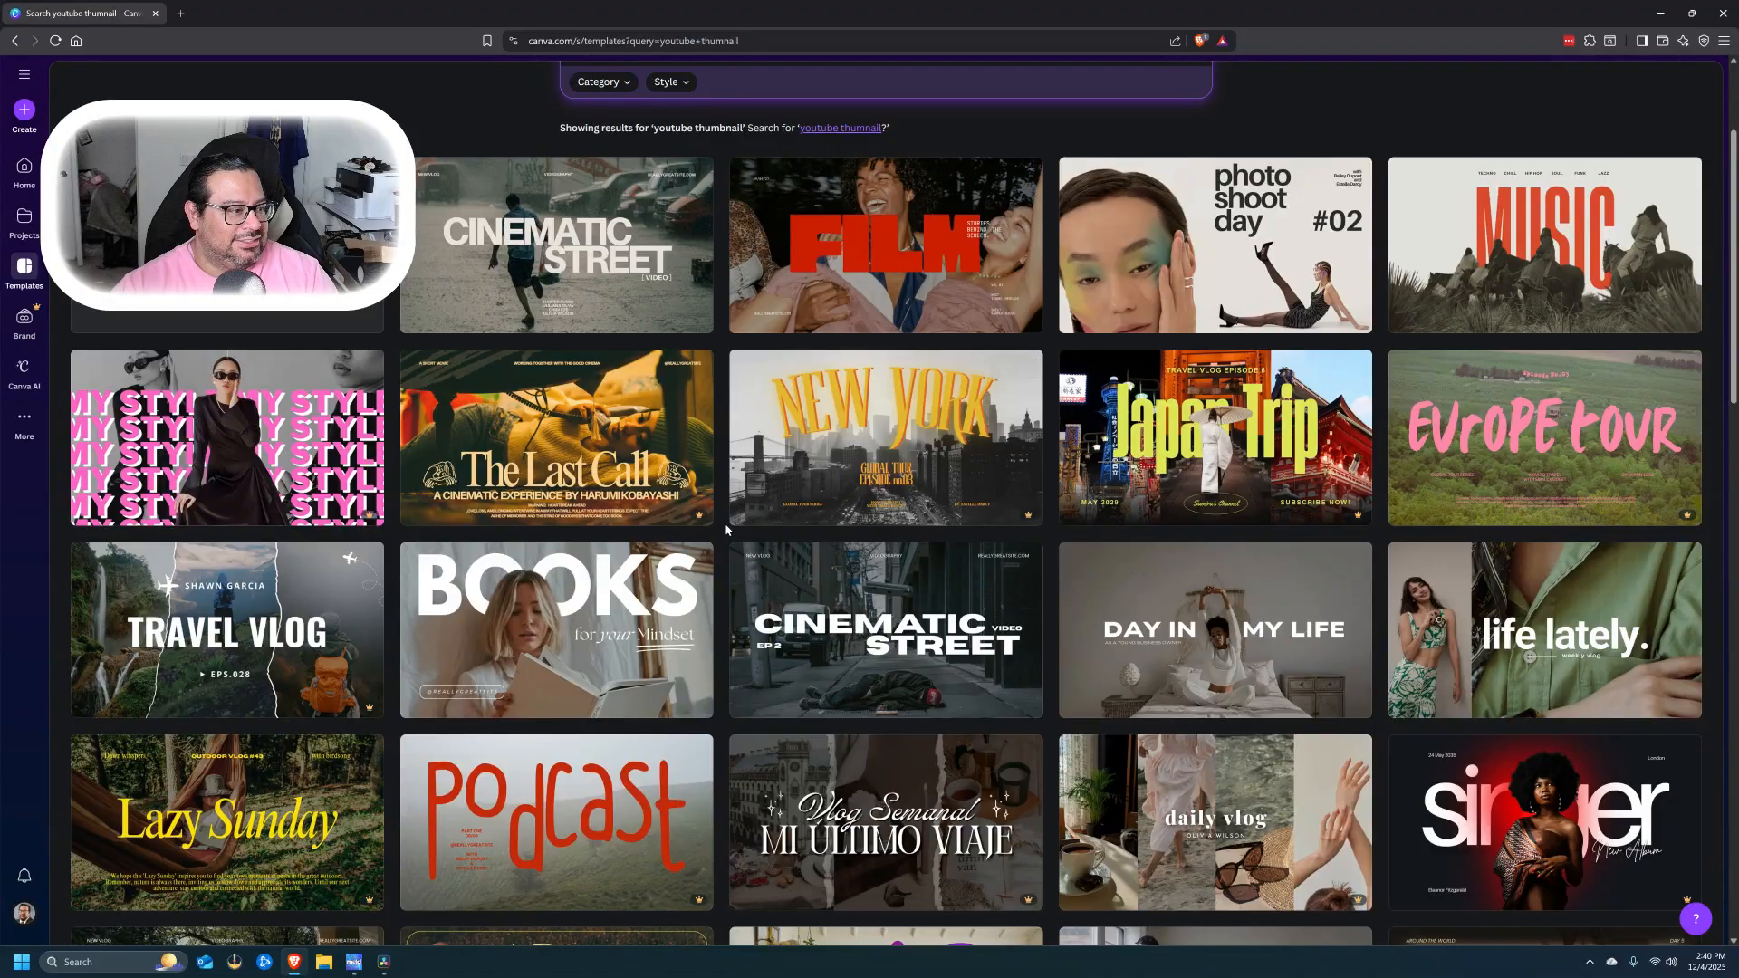
mouse_move(700, 517)
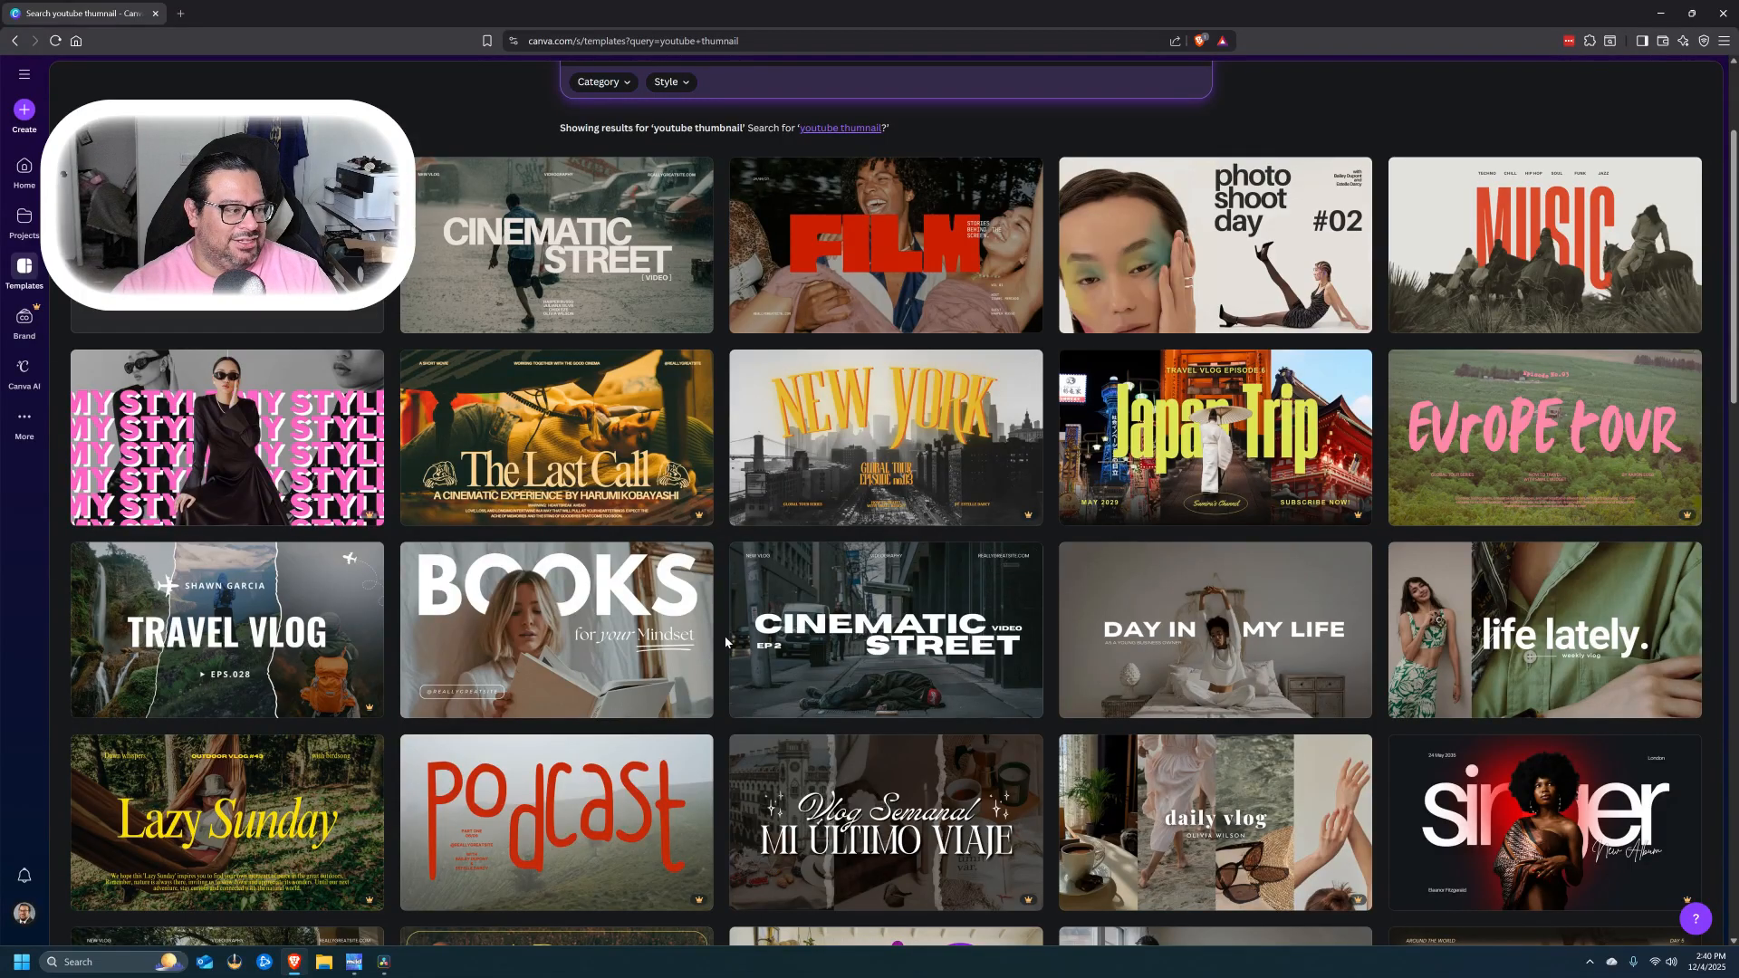
scroll(718, 635, "down", 1)
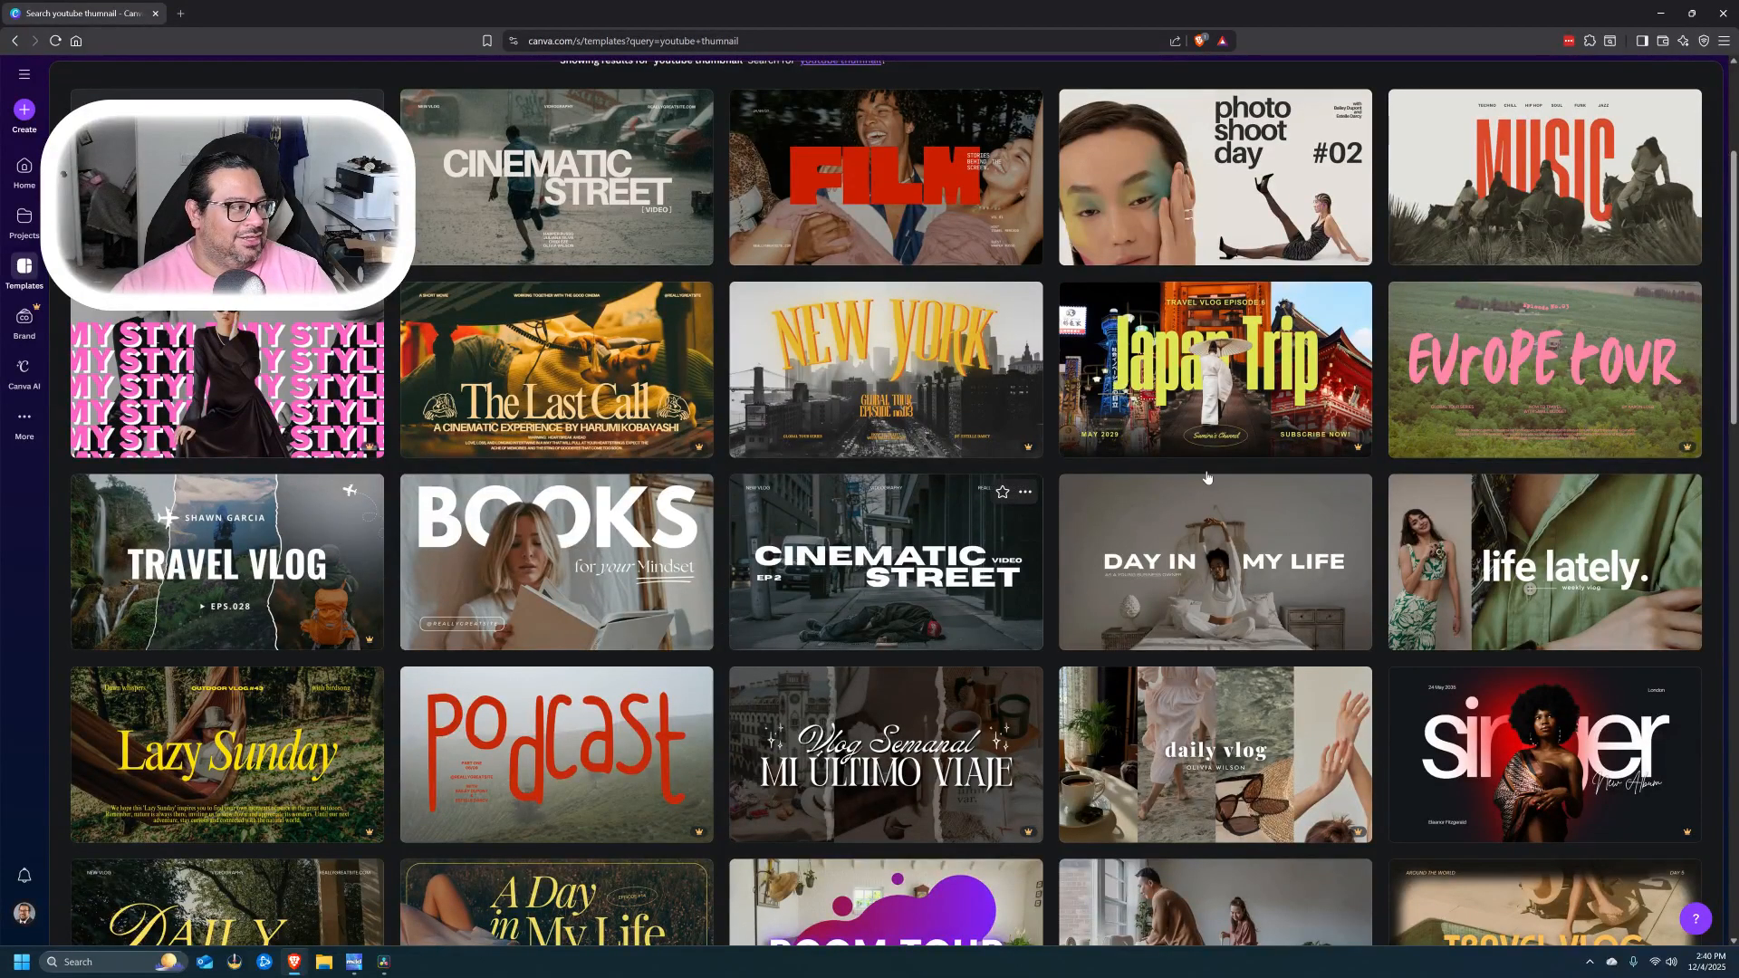
scroll(1231, 459, "down", 3)
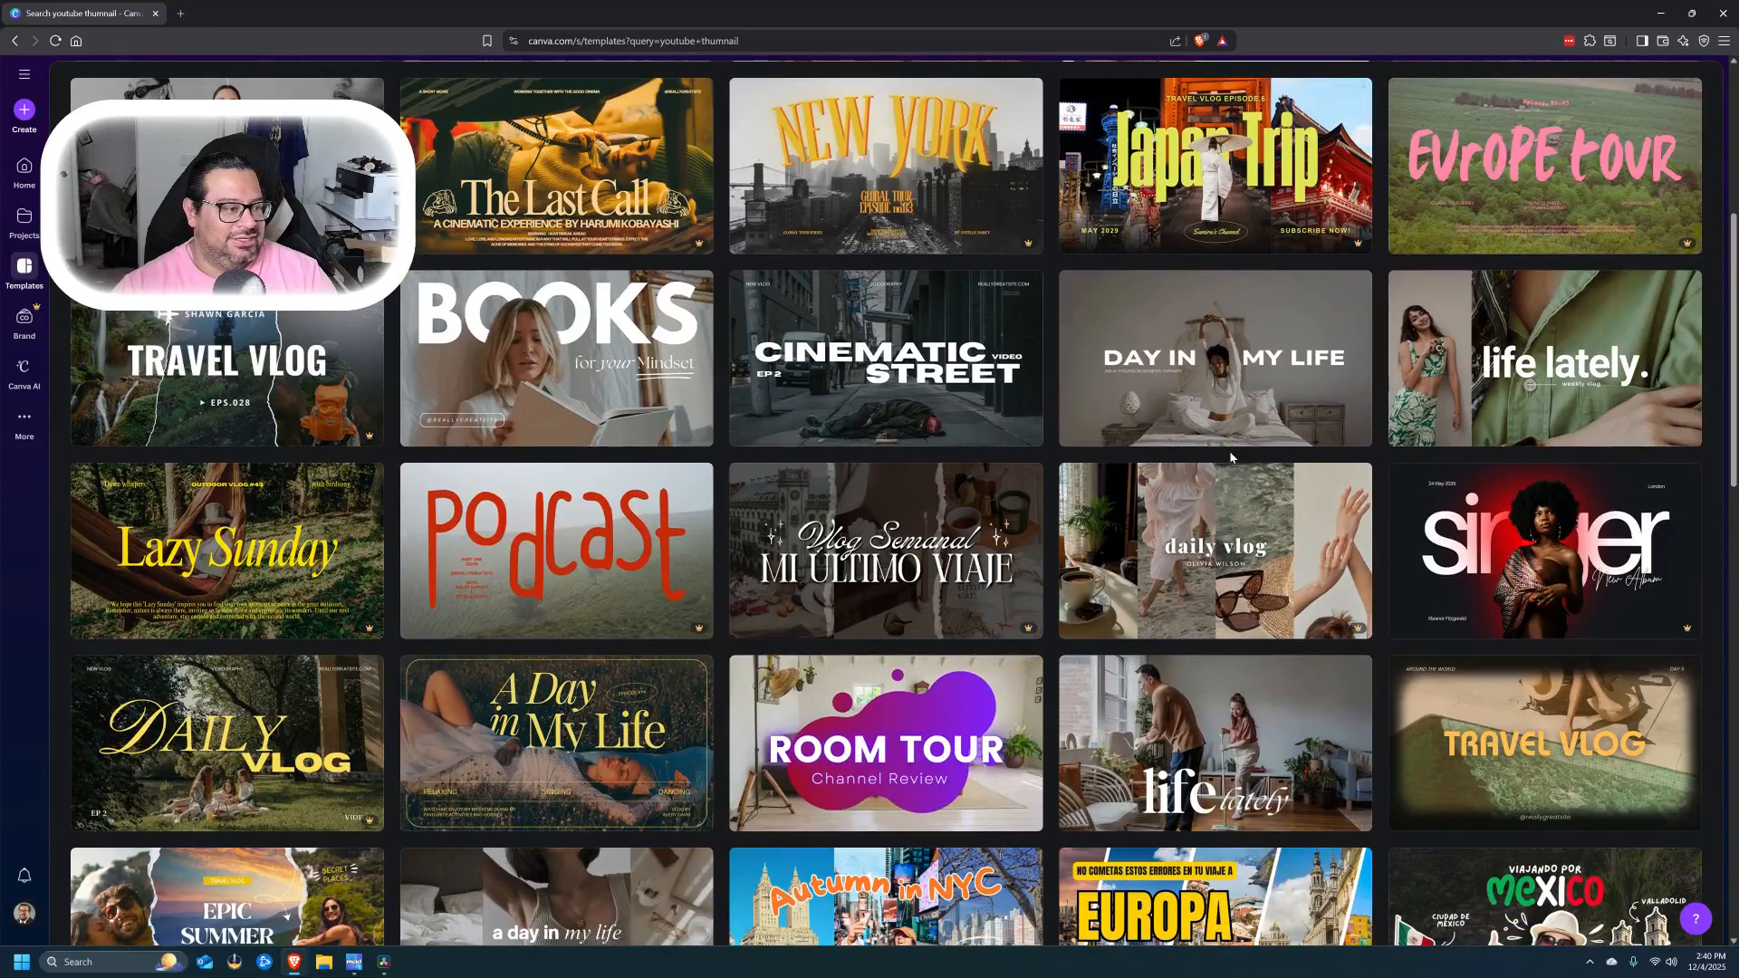
scroll(1231, 459, "down", 3)
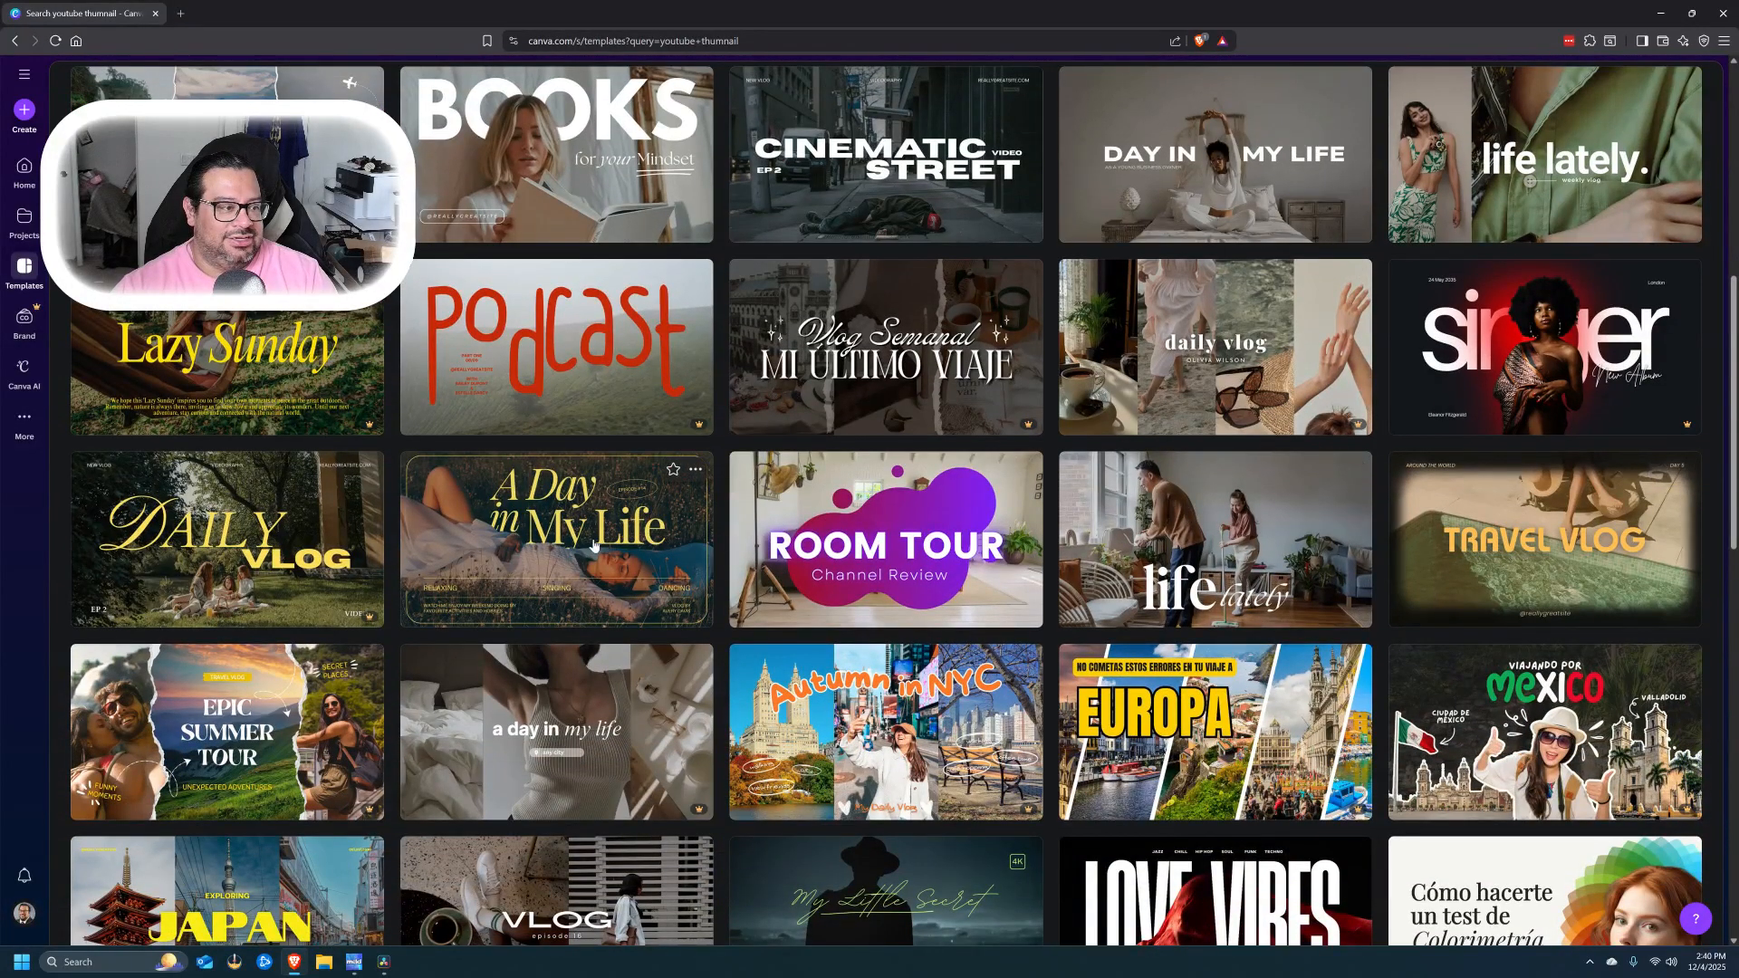
scroll(565, 507, "down", 4)
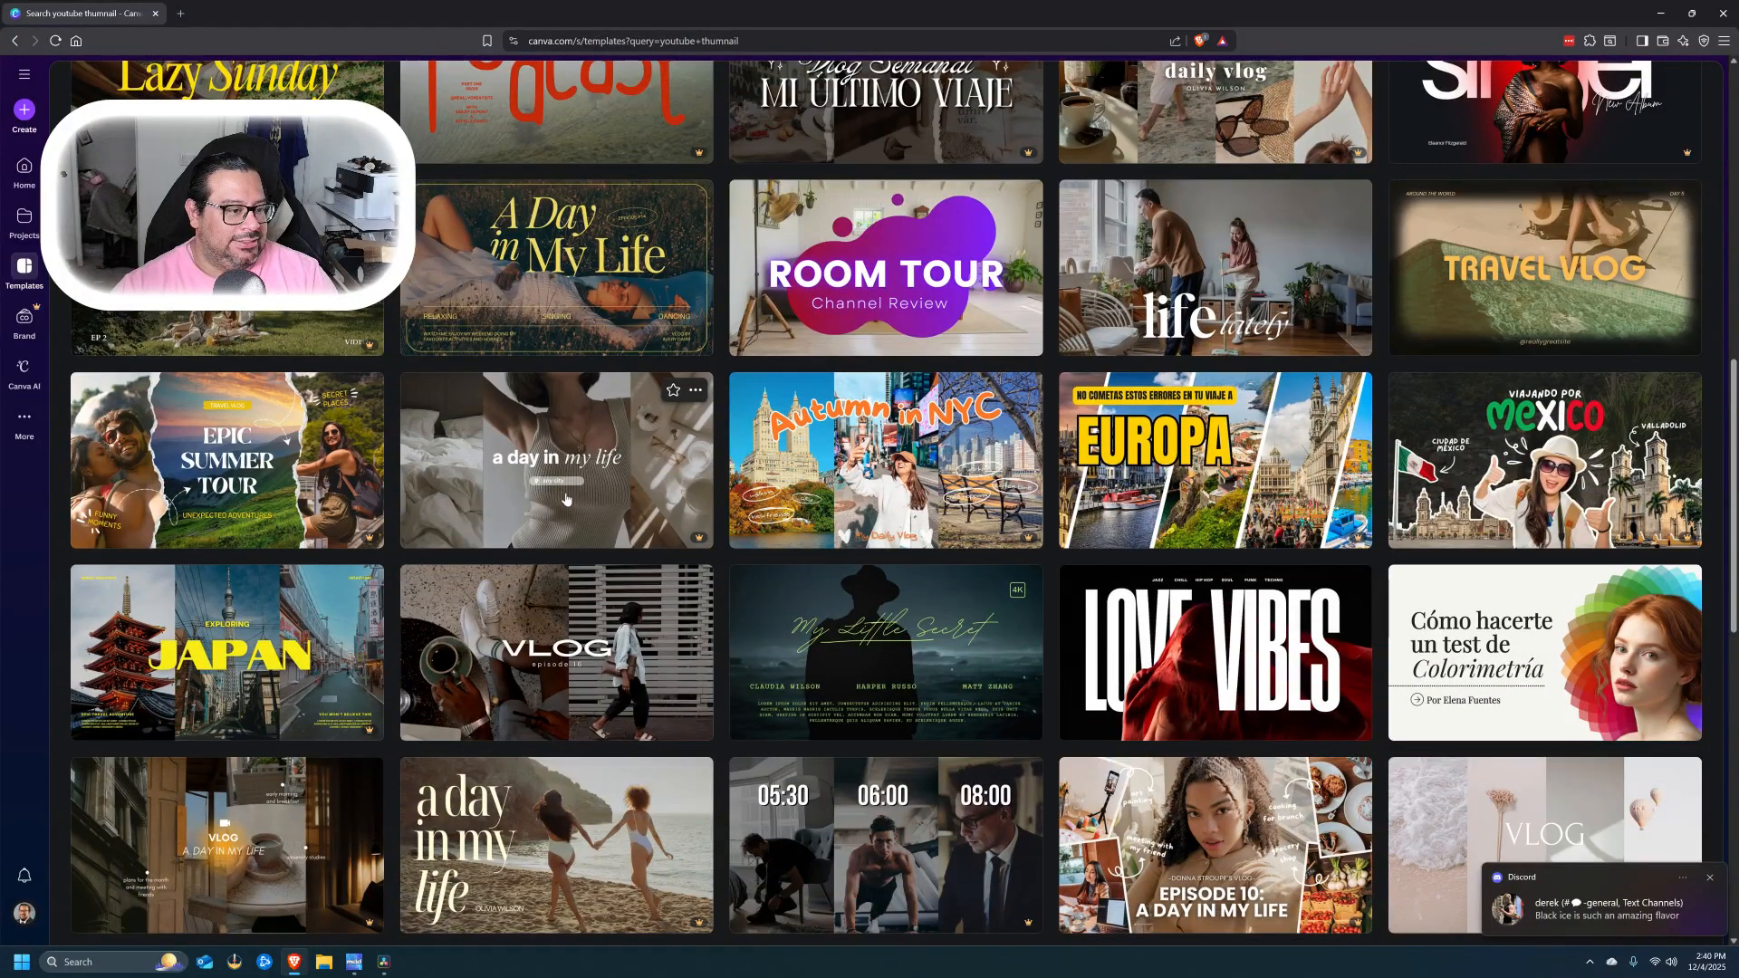
scroll(565, 499, "down", 4)
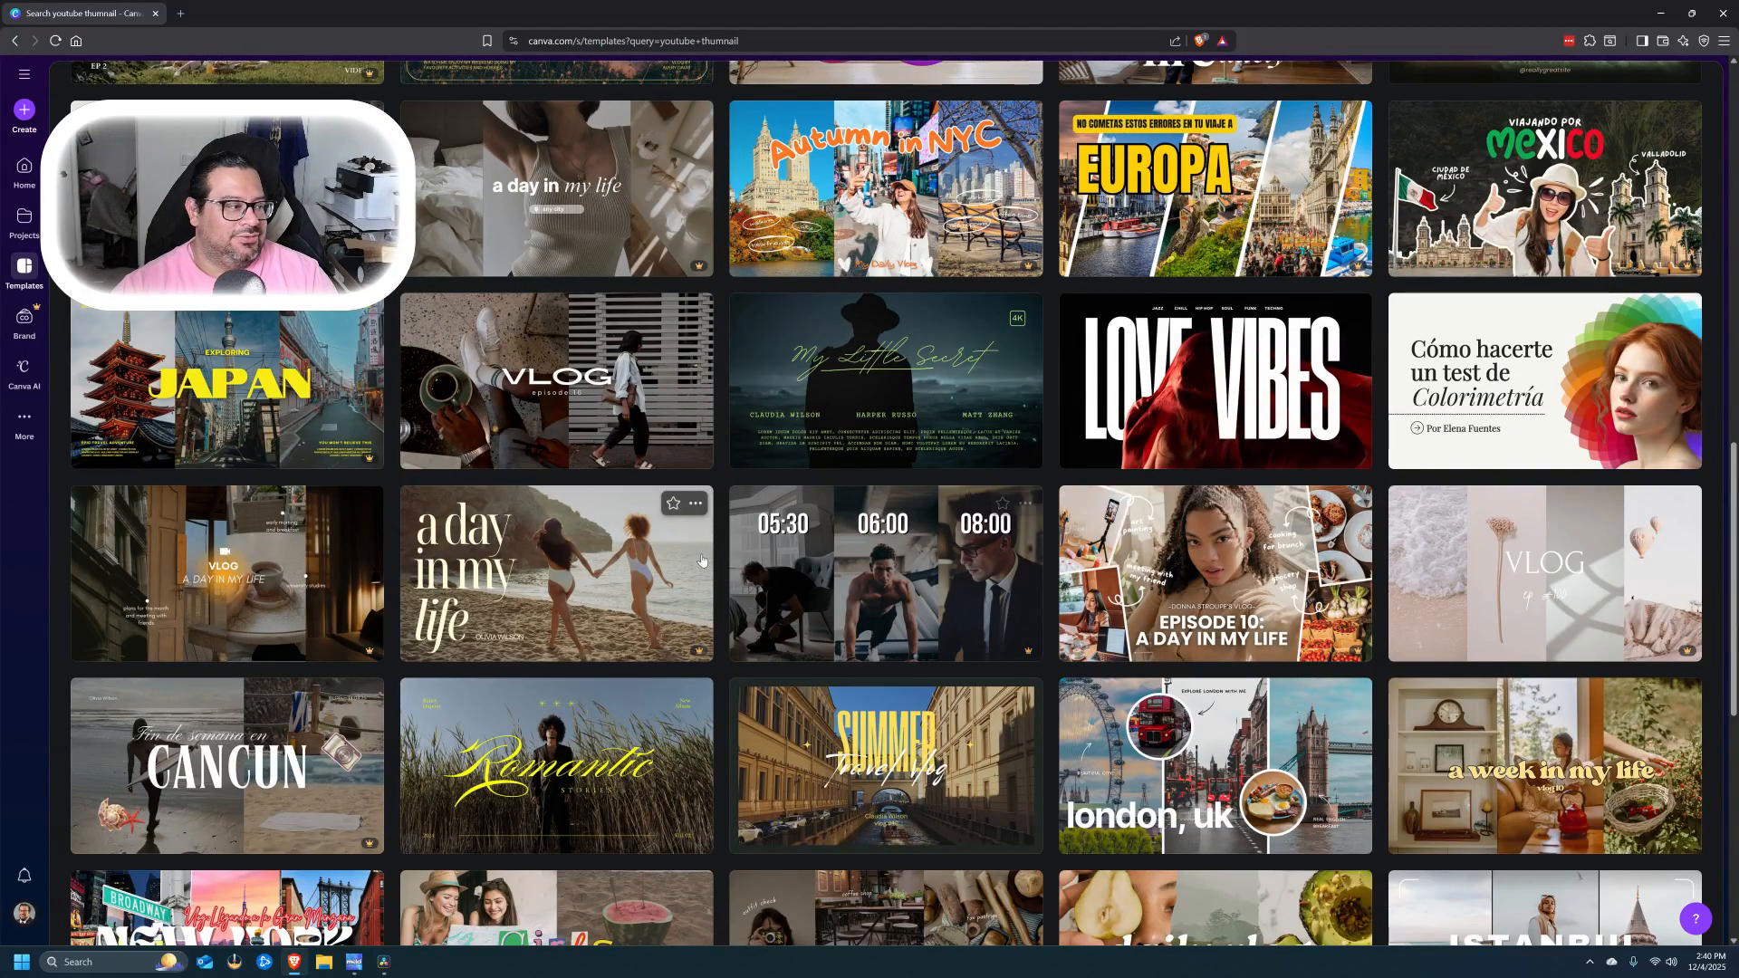
scroll(371, 538, "down", 1)
scroll(376, 532, "down", 2)
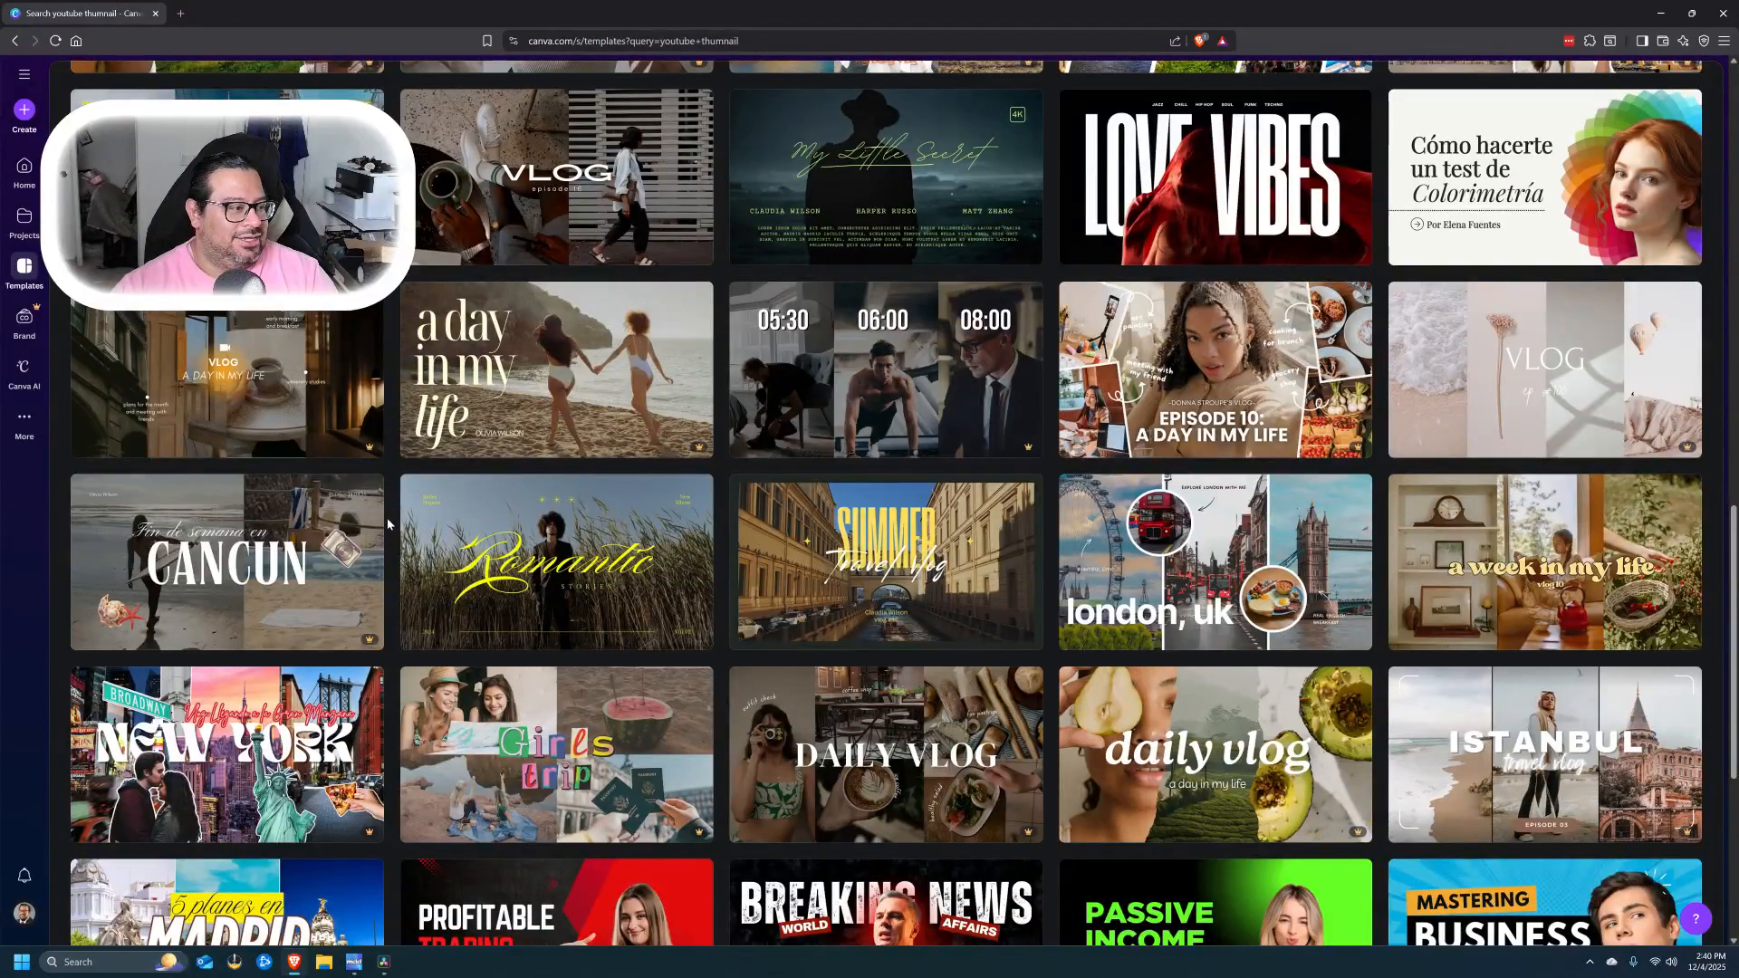
scroll(387, 521, "down", 1)
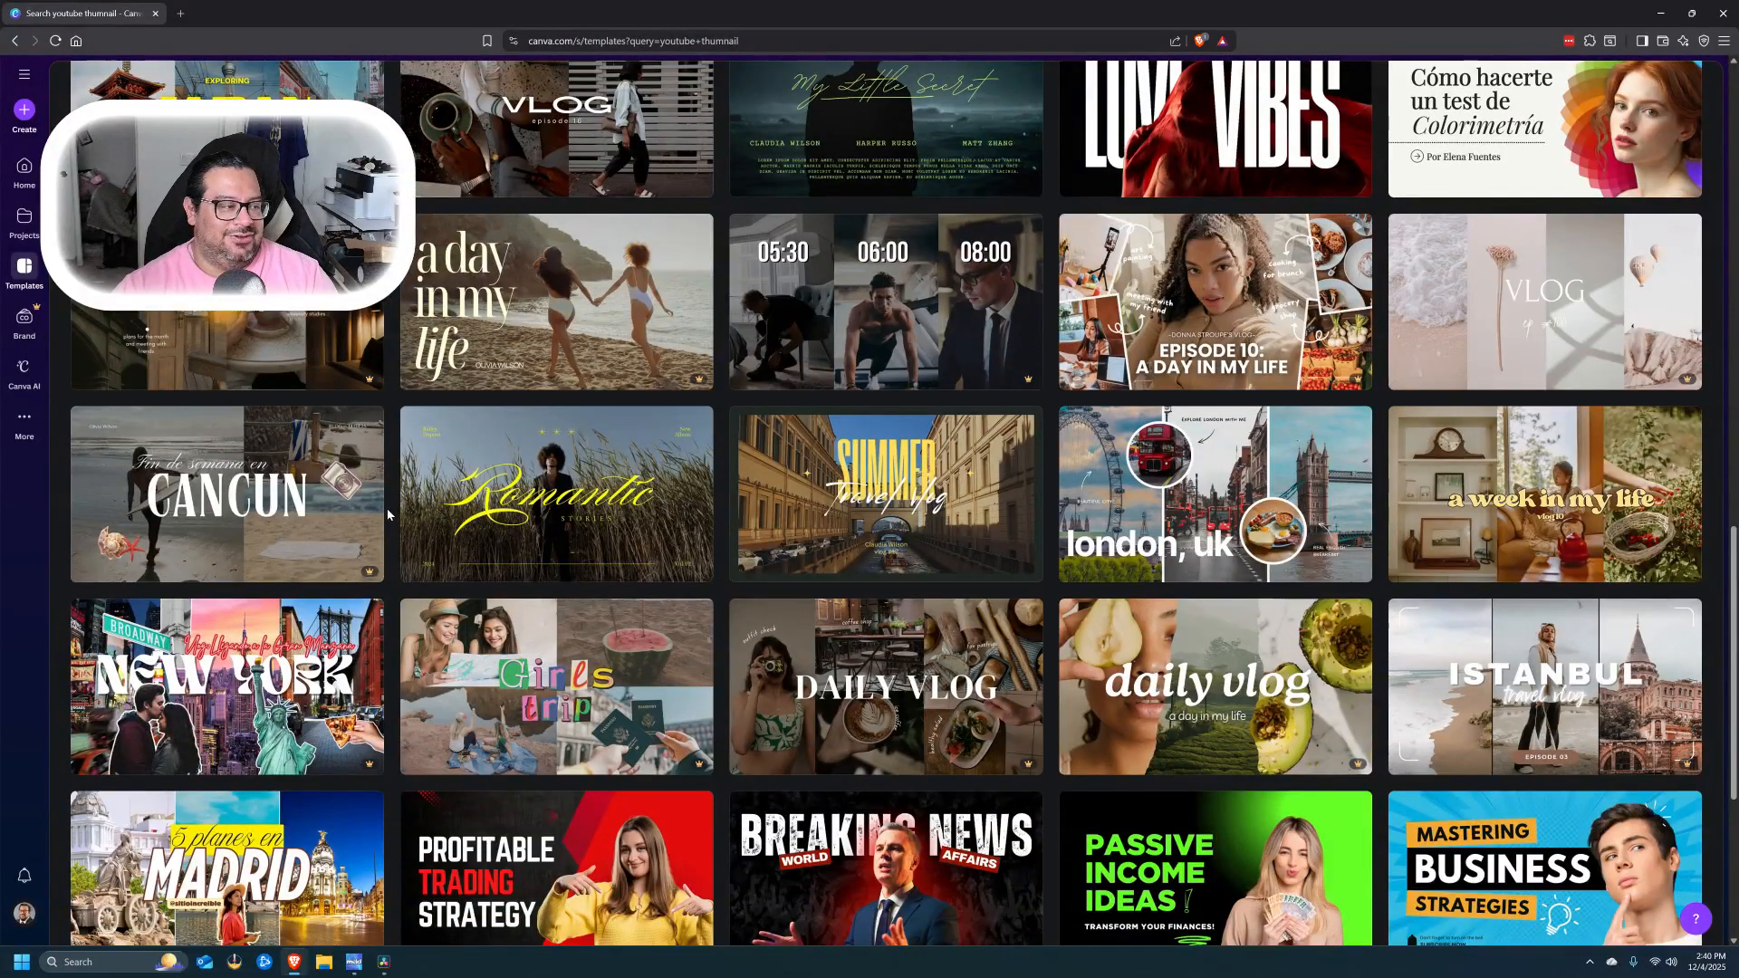
scroll(418, 498, "down", 3)
scroll(441, 502, "down", 1)
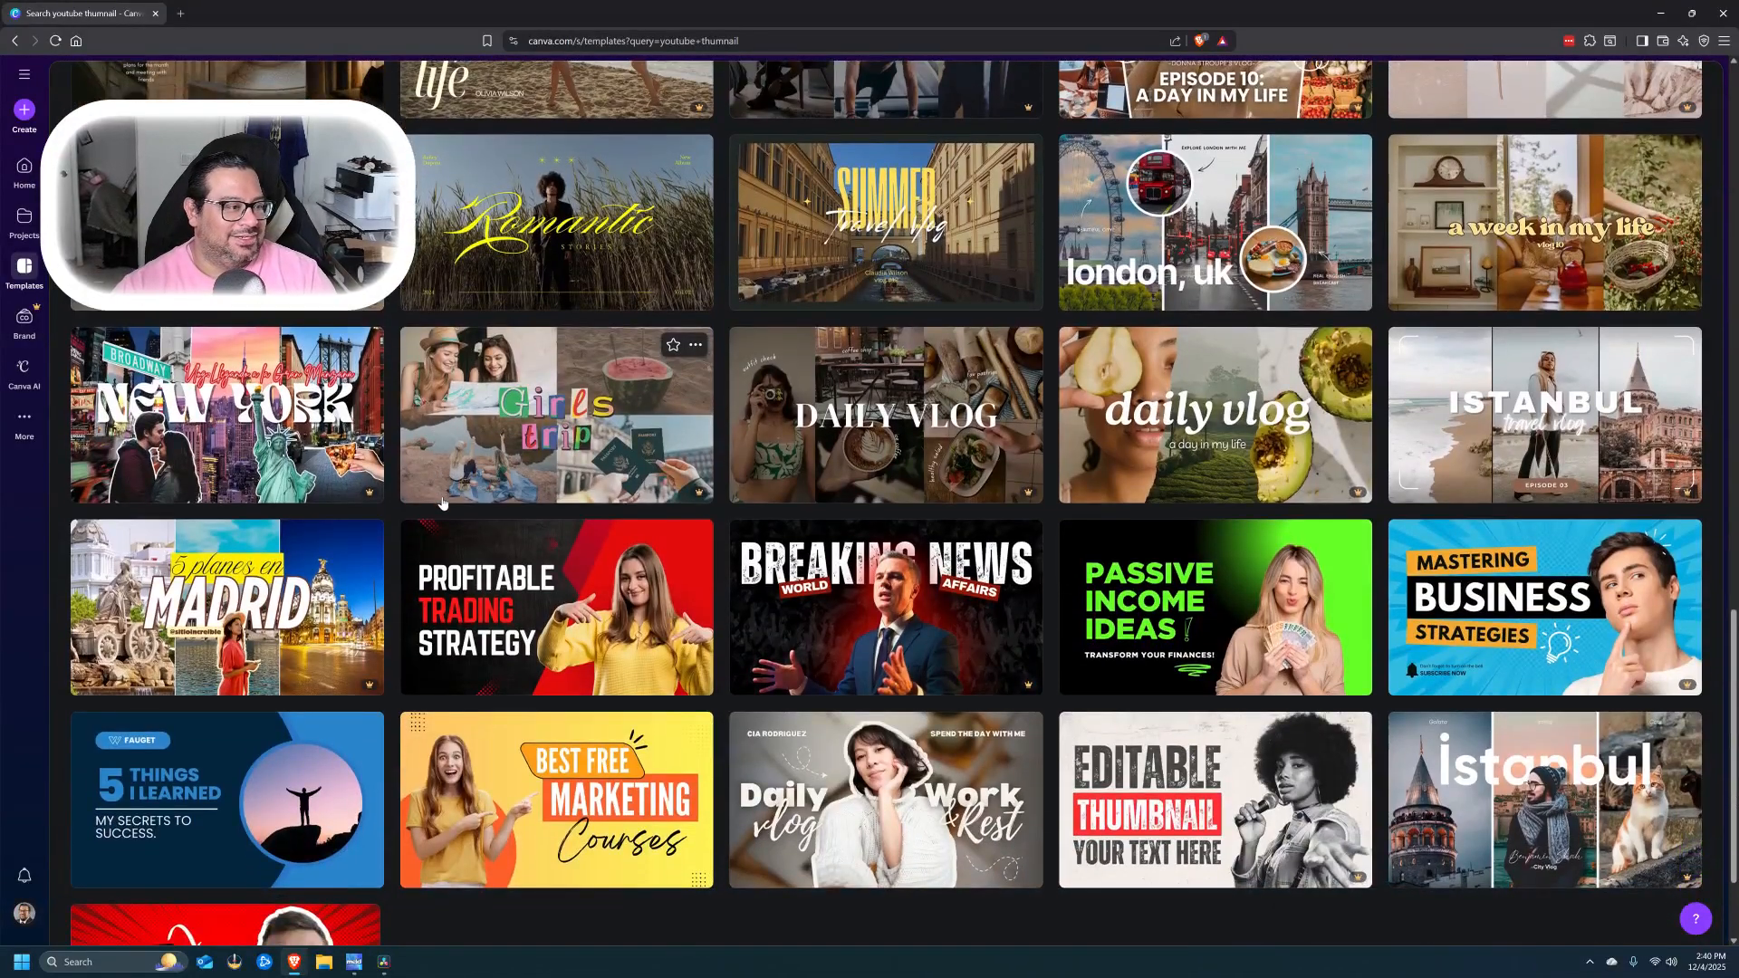
scroll(444, 498, "down", 2)
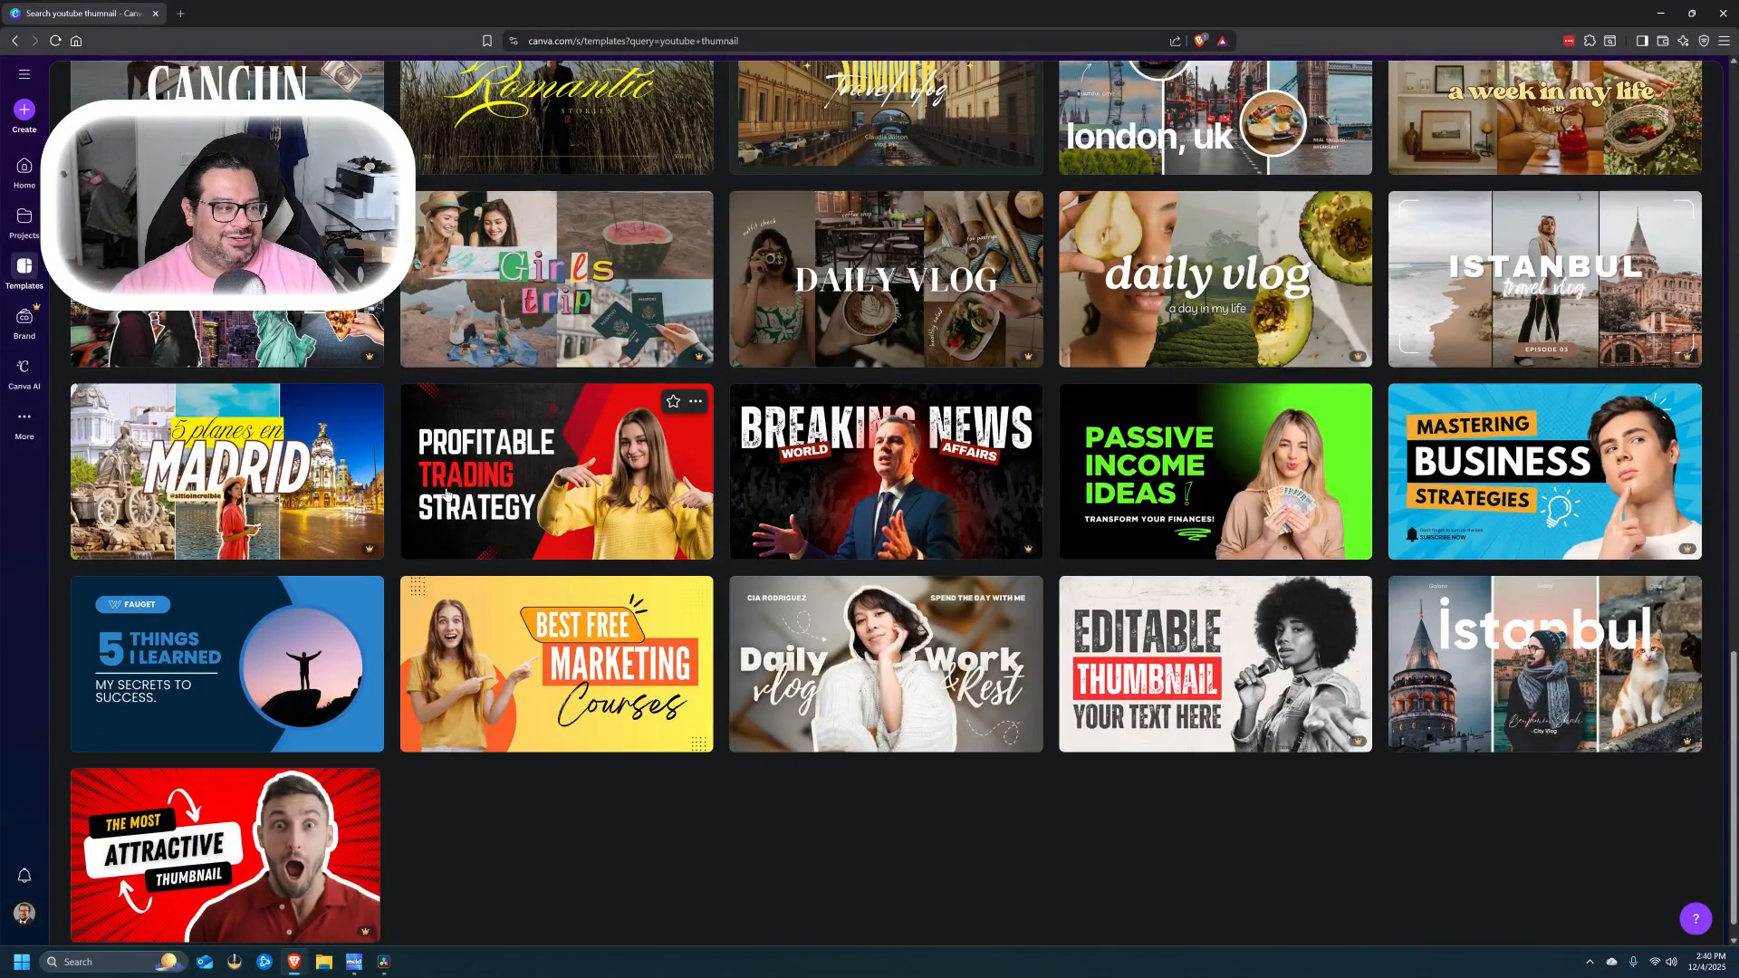
- Search the templates for "youtube thumnail fitness" and open the red and black "Incredible Fitness Secrets" template for editing
scroll(445, 494, "down", 6)
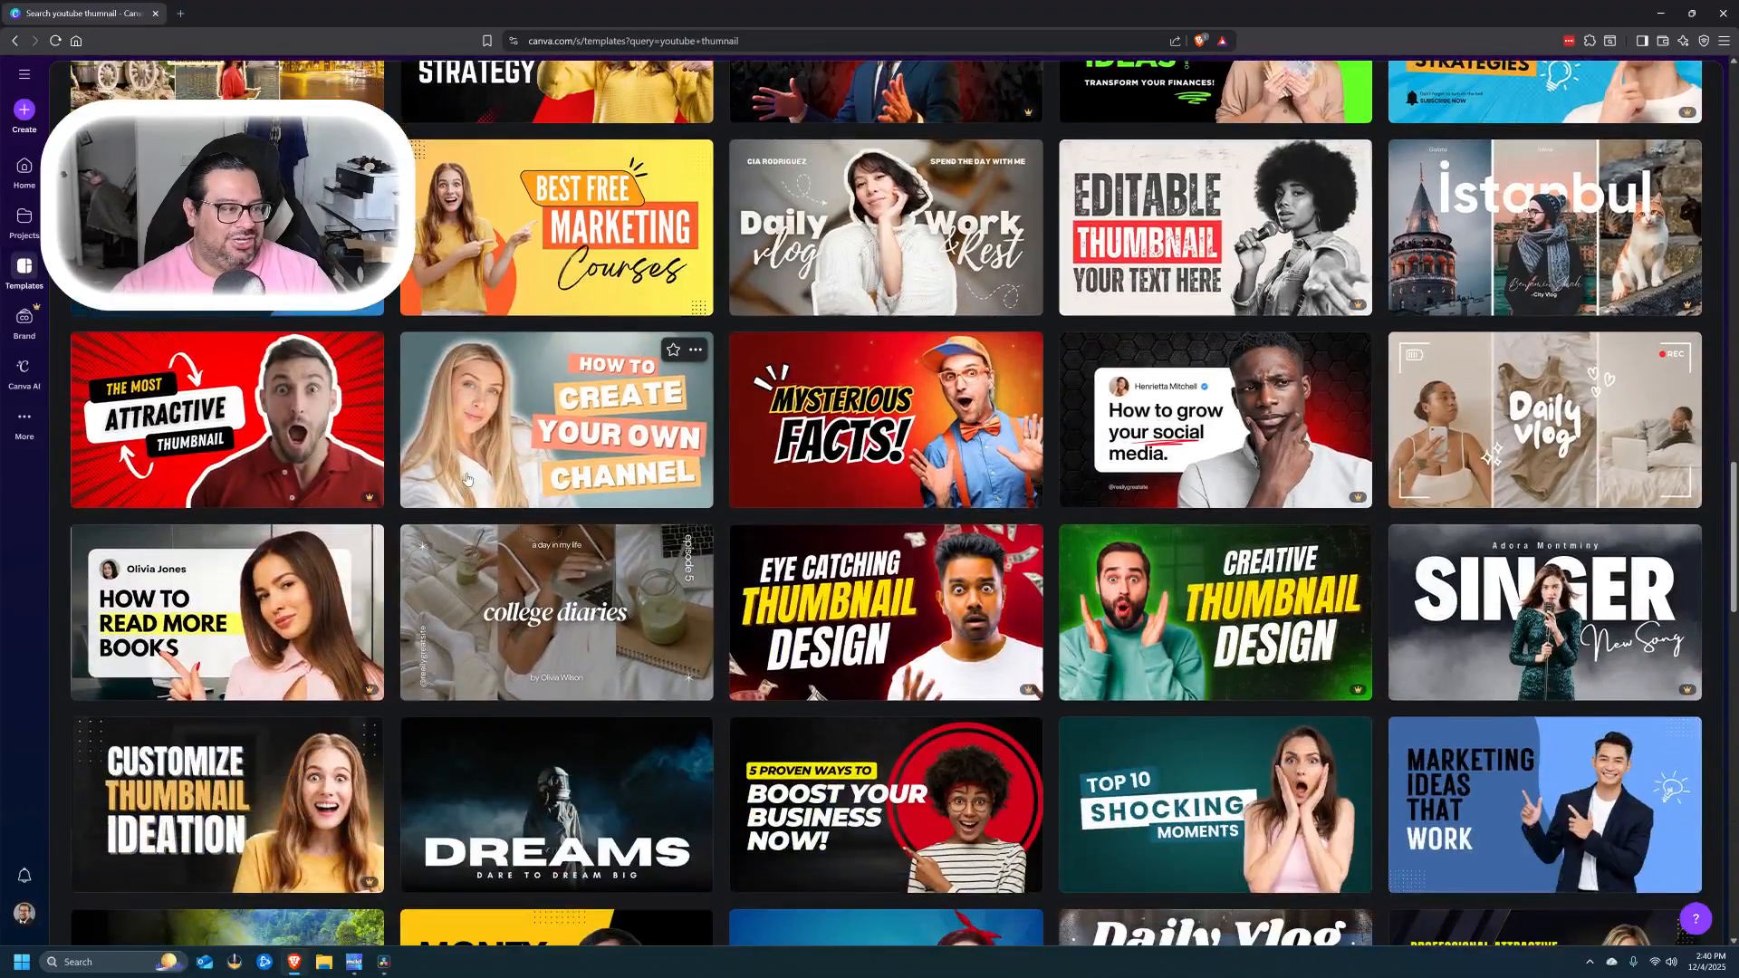
scroll(469, 479, "down", 7)
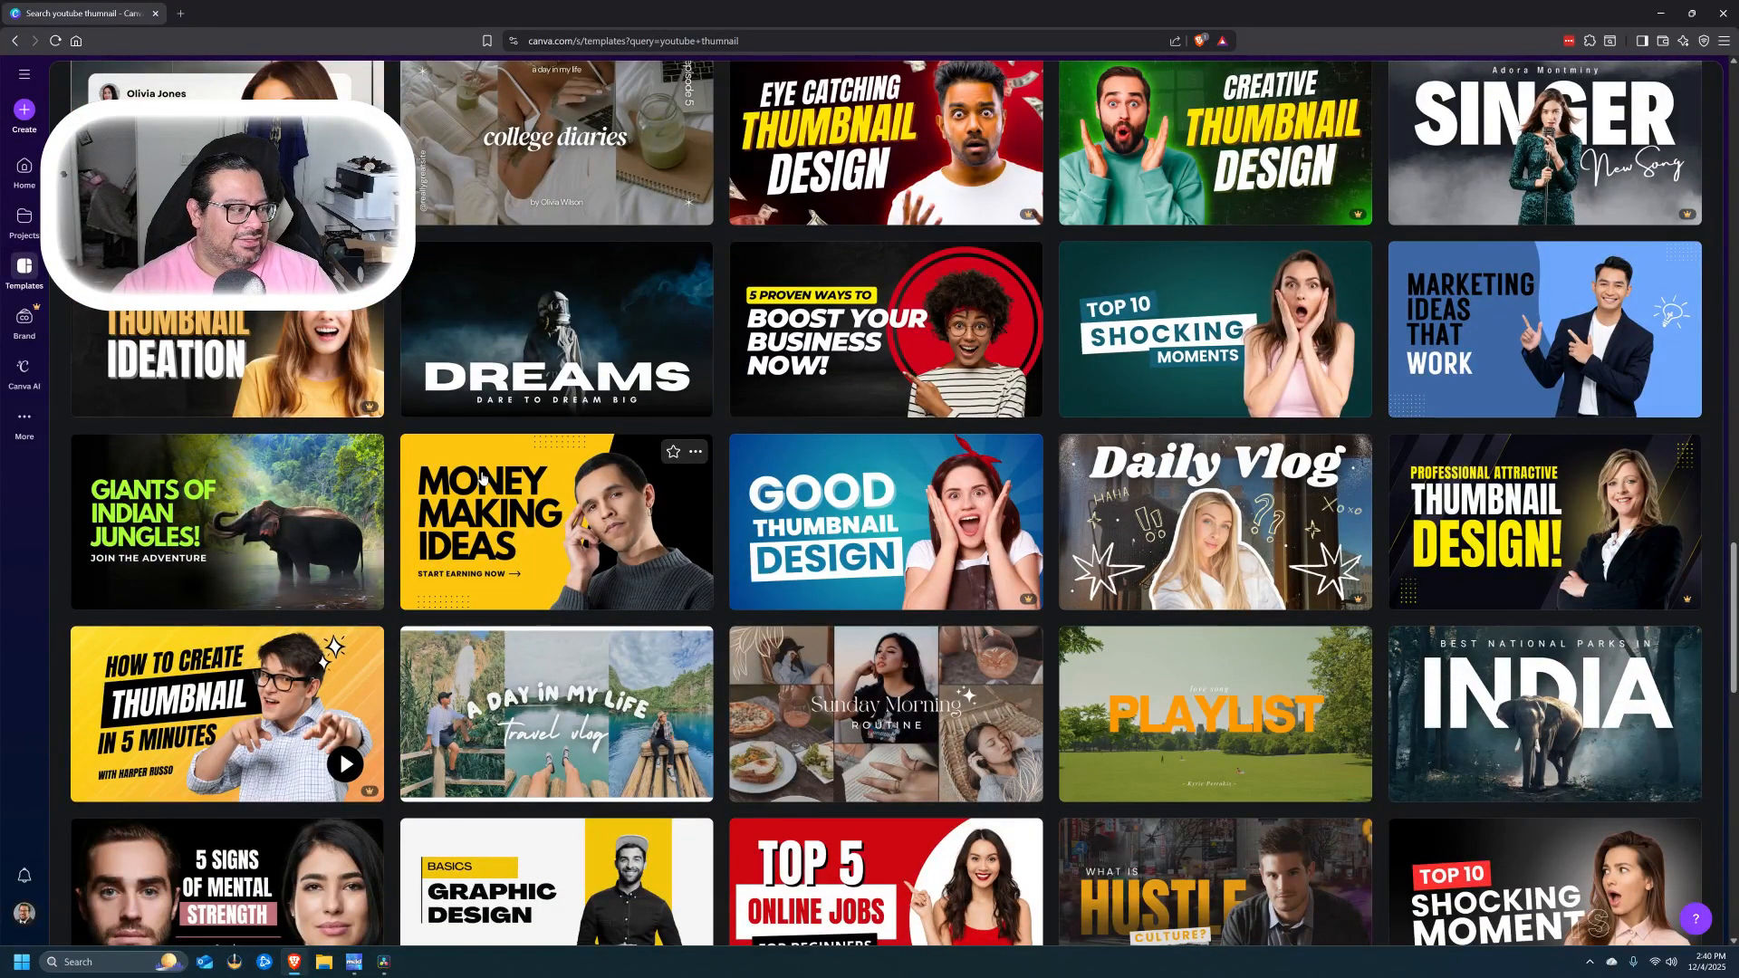
scroll(482, 479, "down", 4)
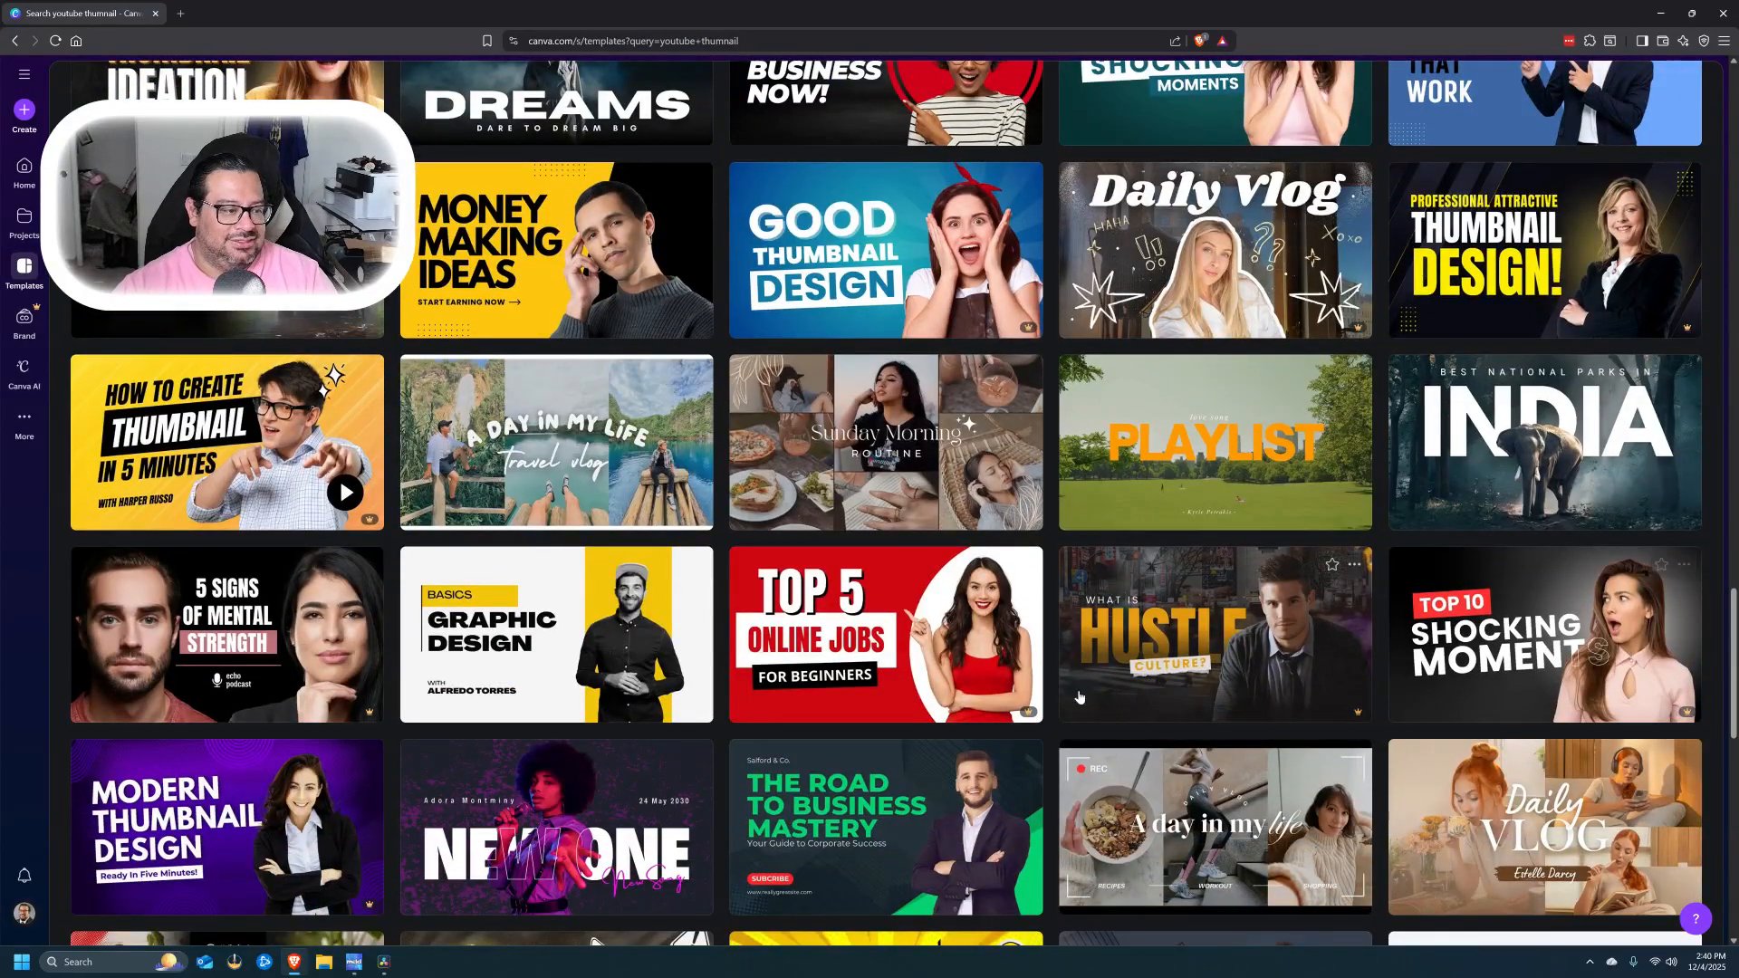
scroll(821, 538, "up", 15)
scroll(821, 538, "up", 20)
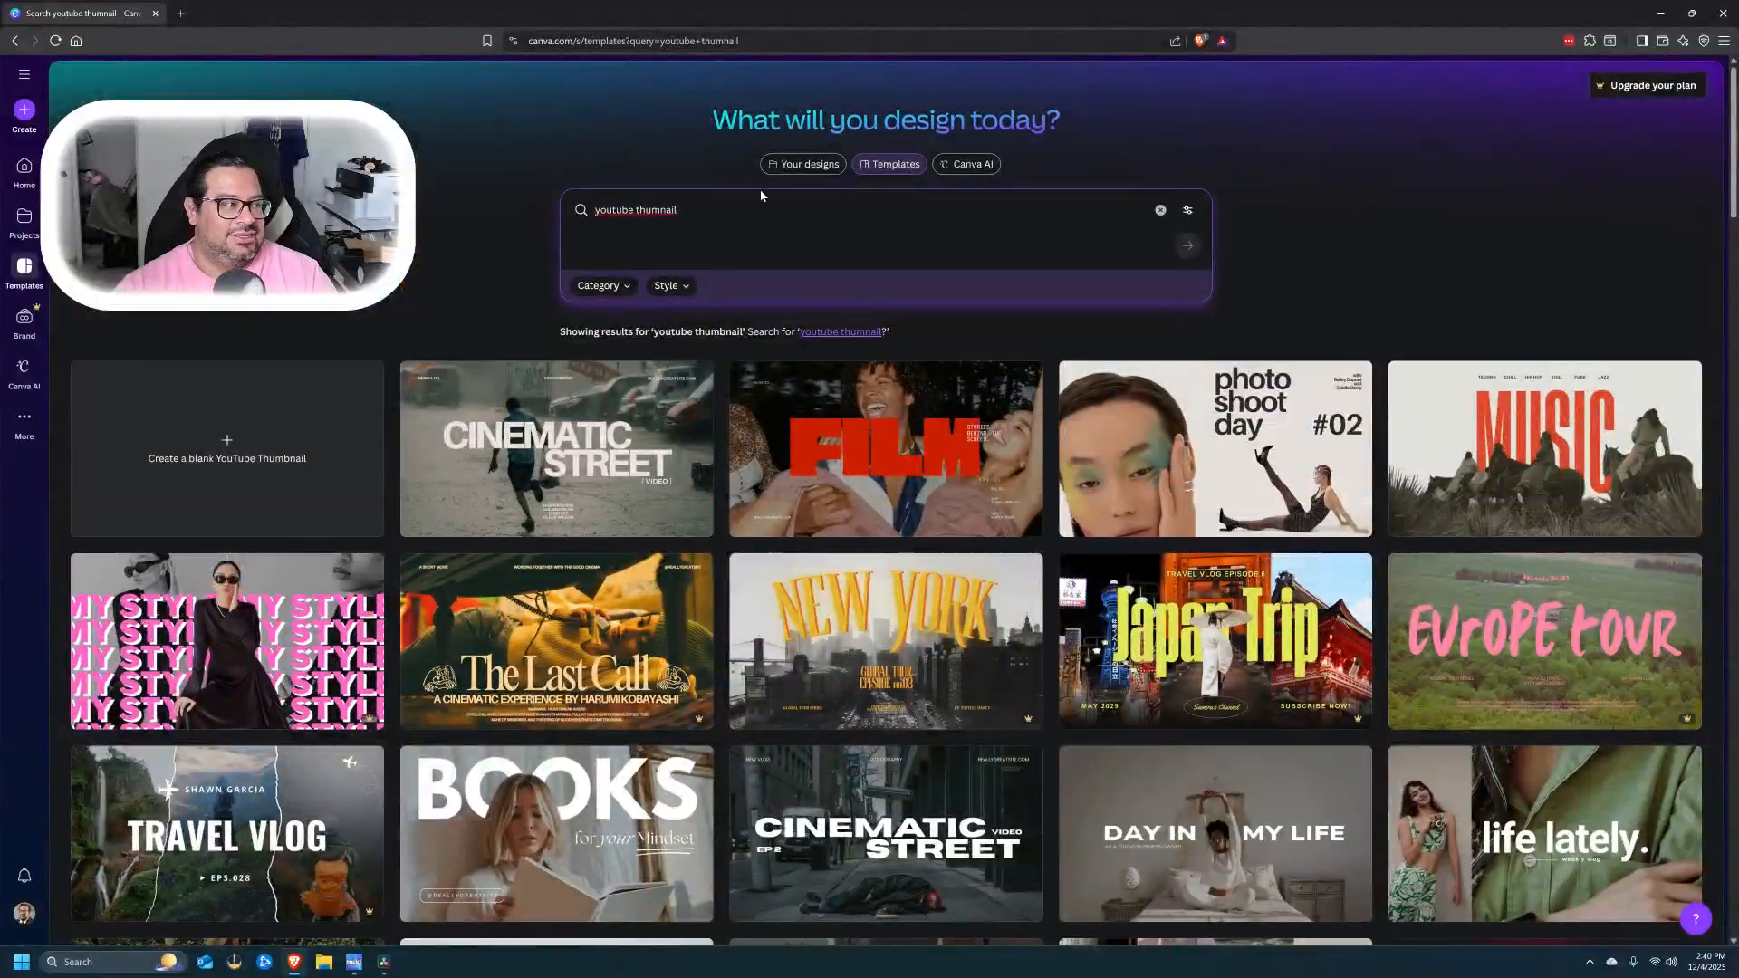
left_click(751, 206)
type("fitn")
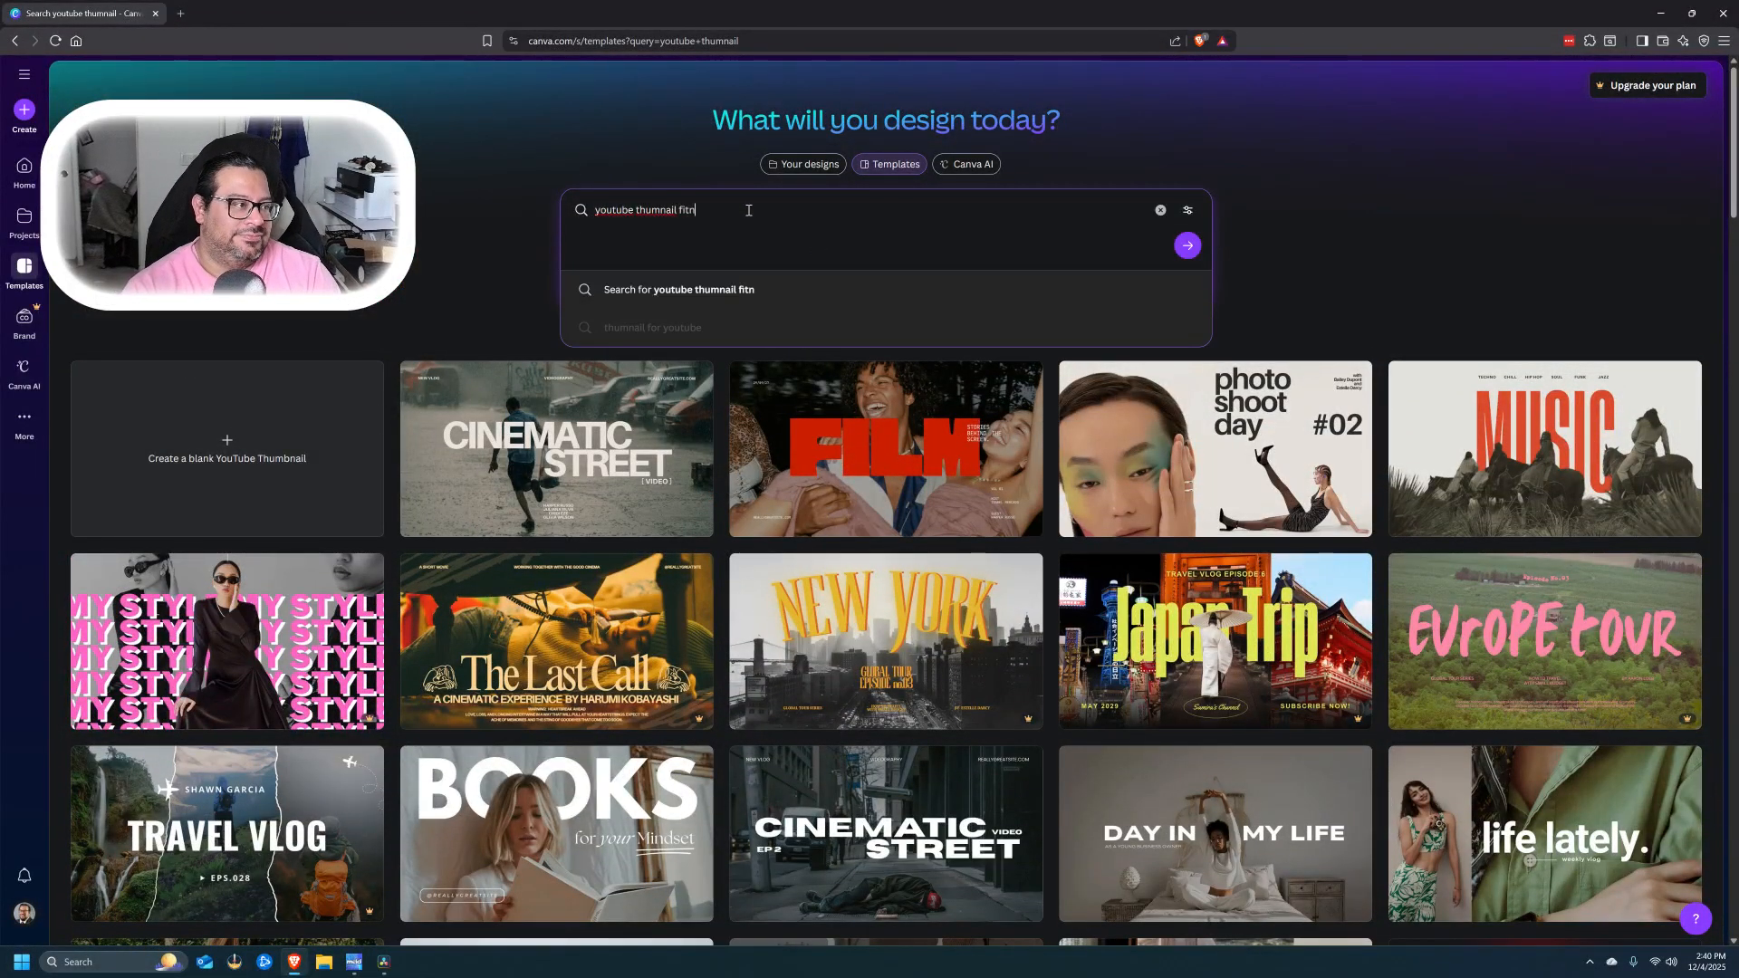
key("Return")
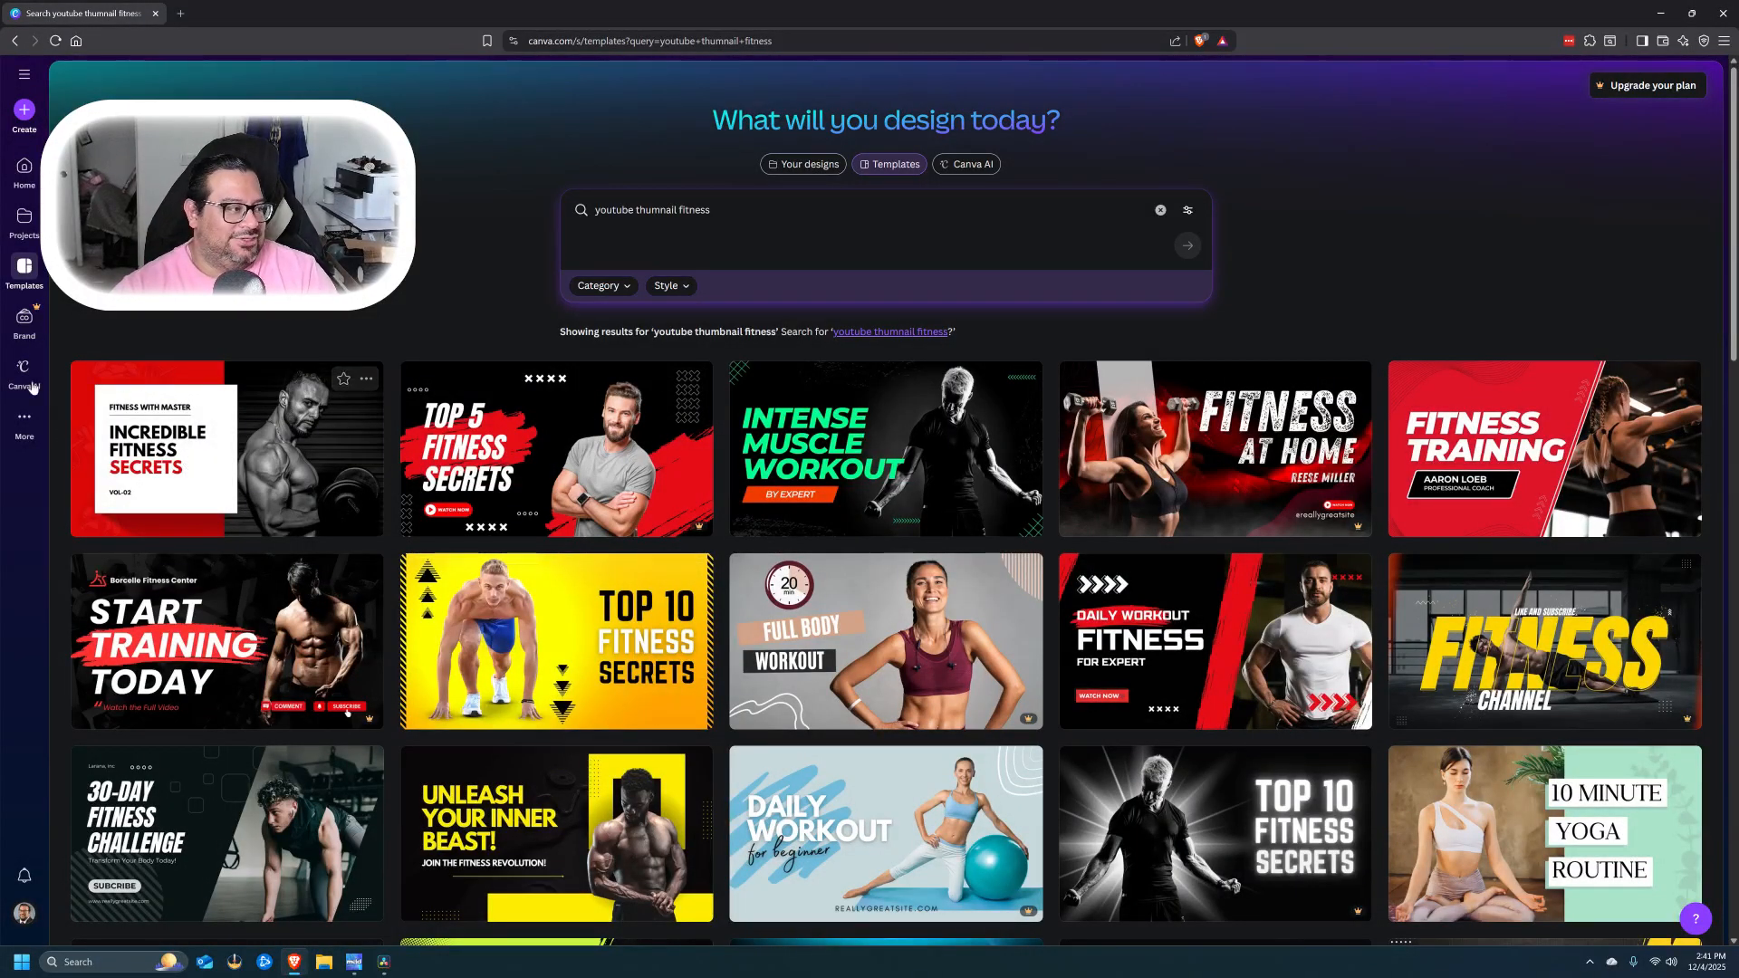
left_click(278, 457)
left_click(1160, 231)
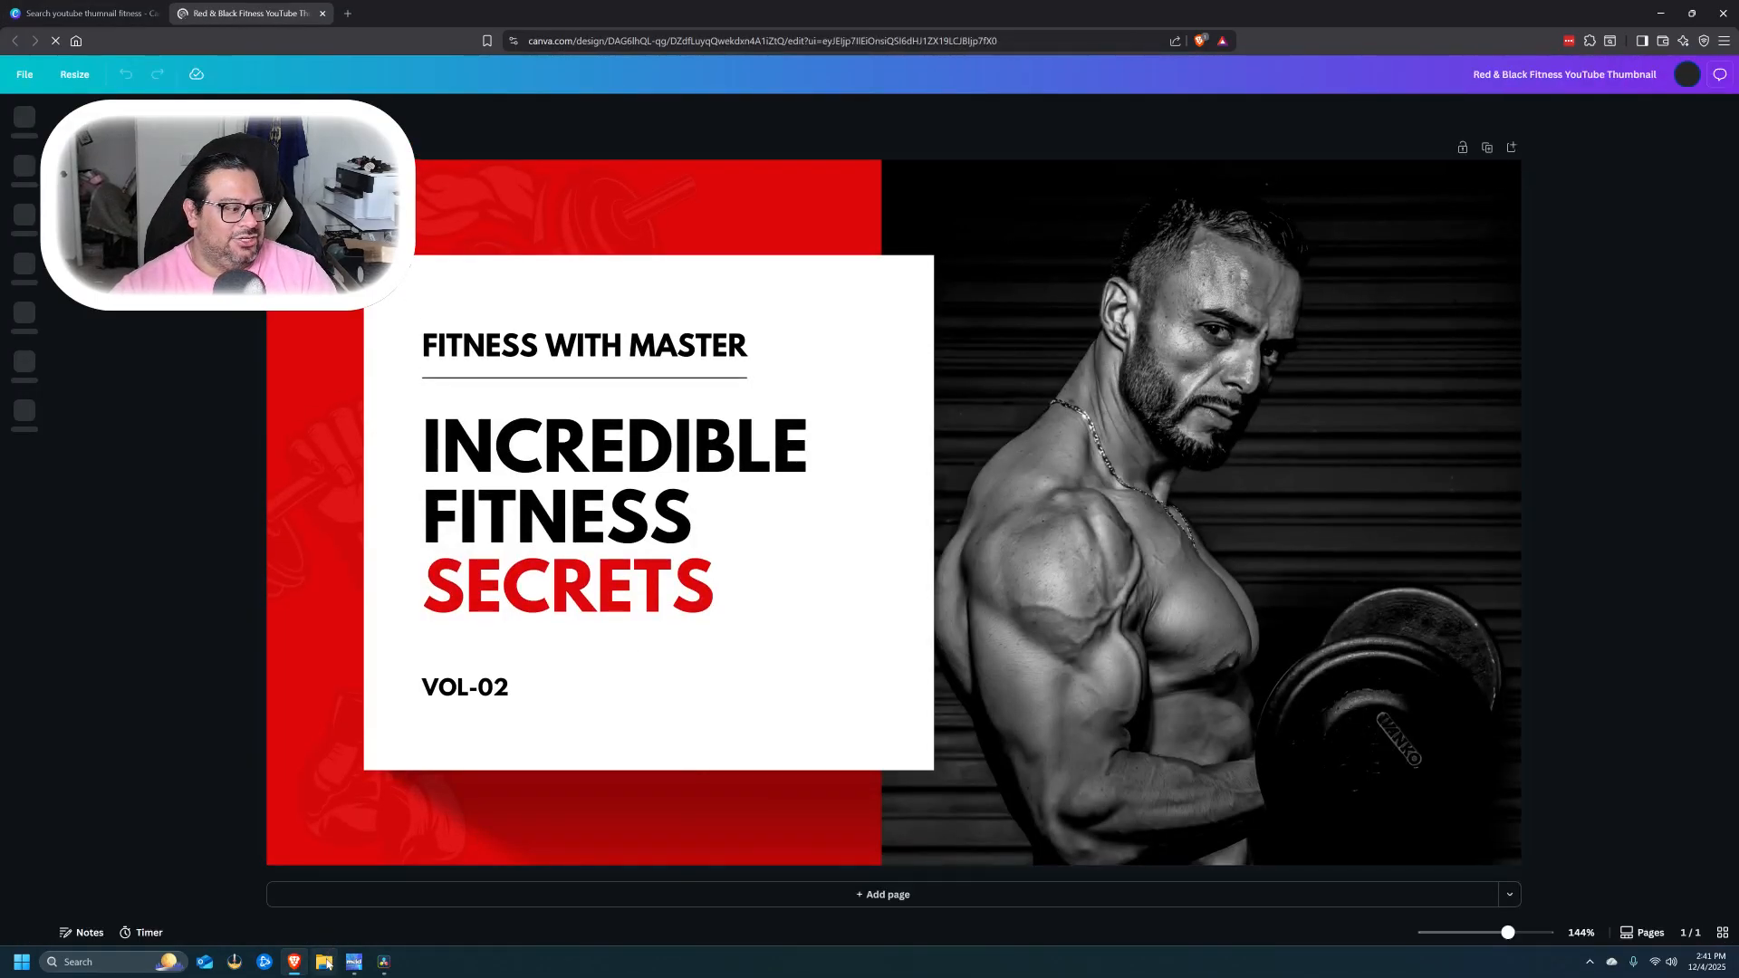
left_click(326, 963)
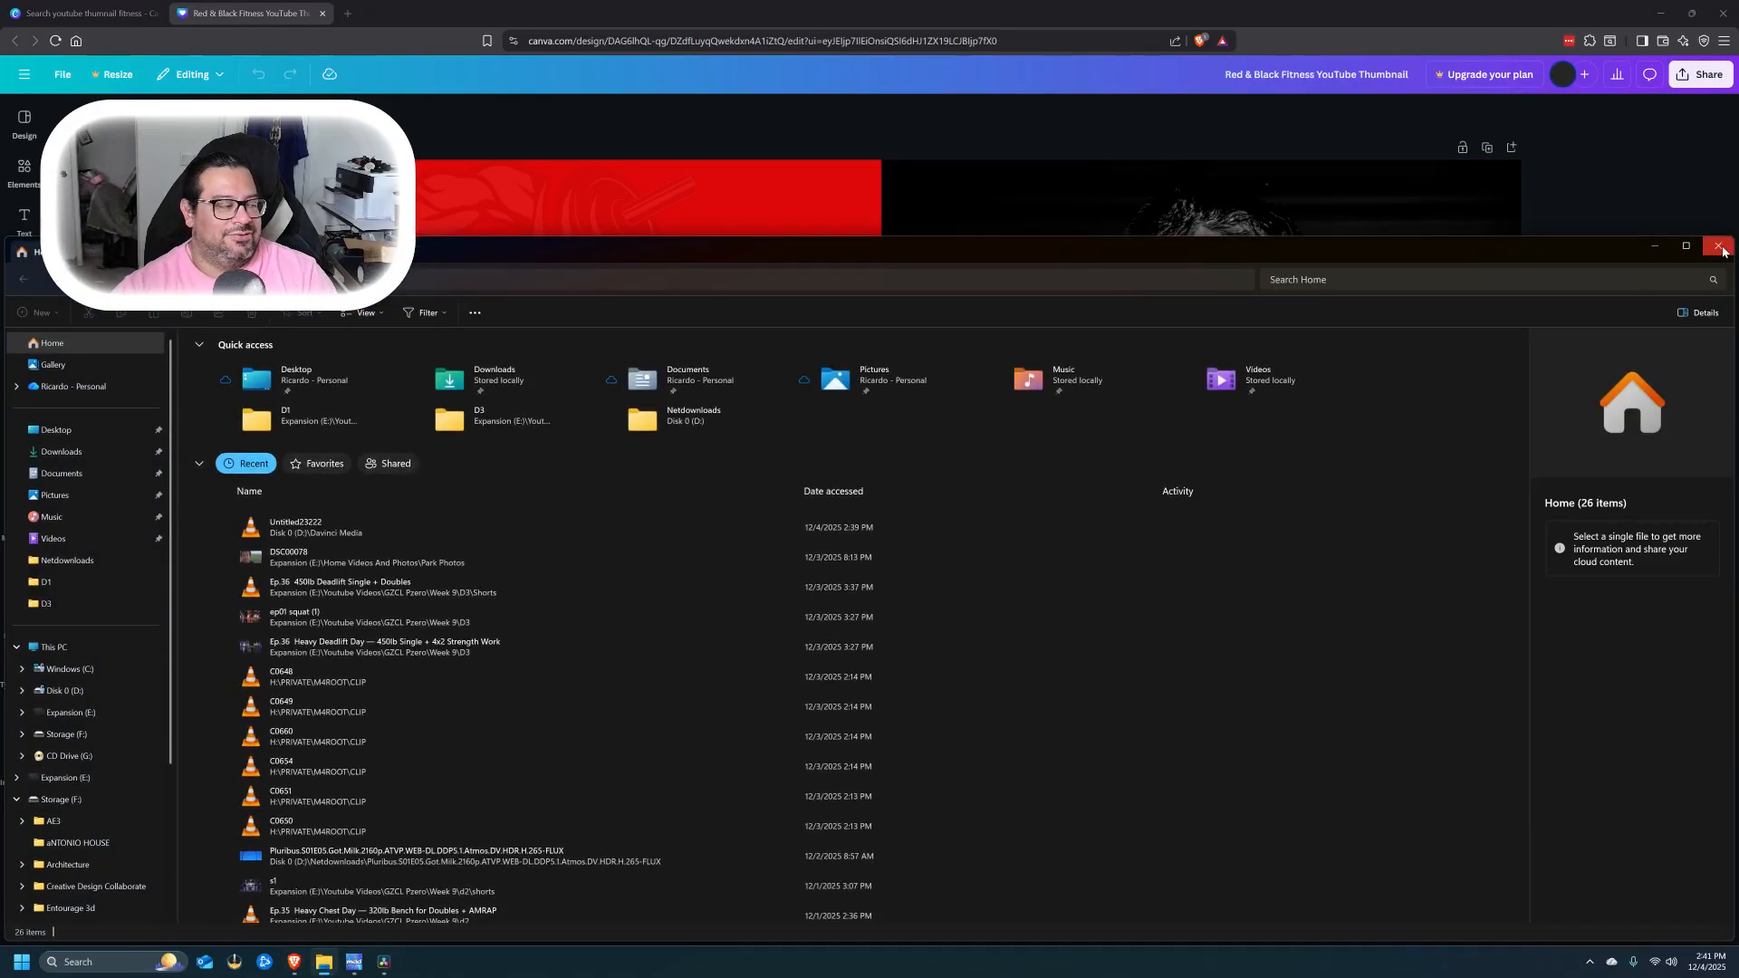
left_click(55, 493)
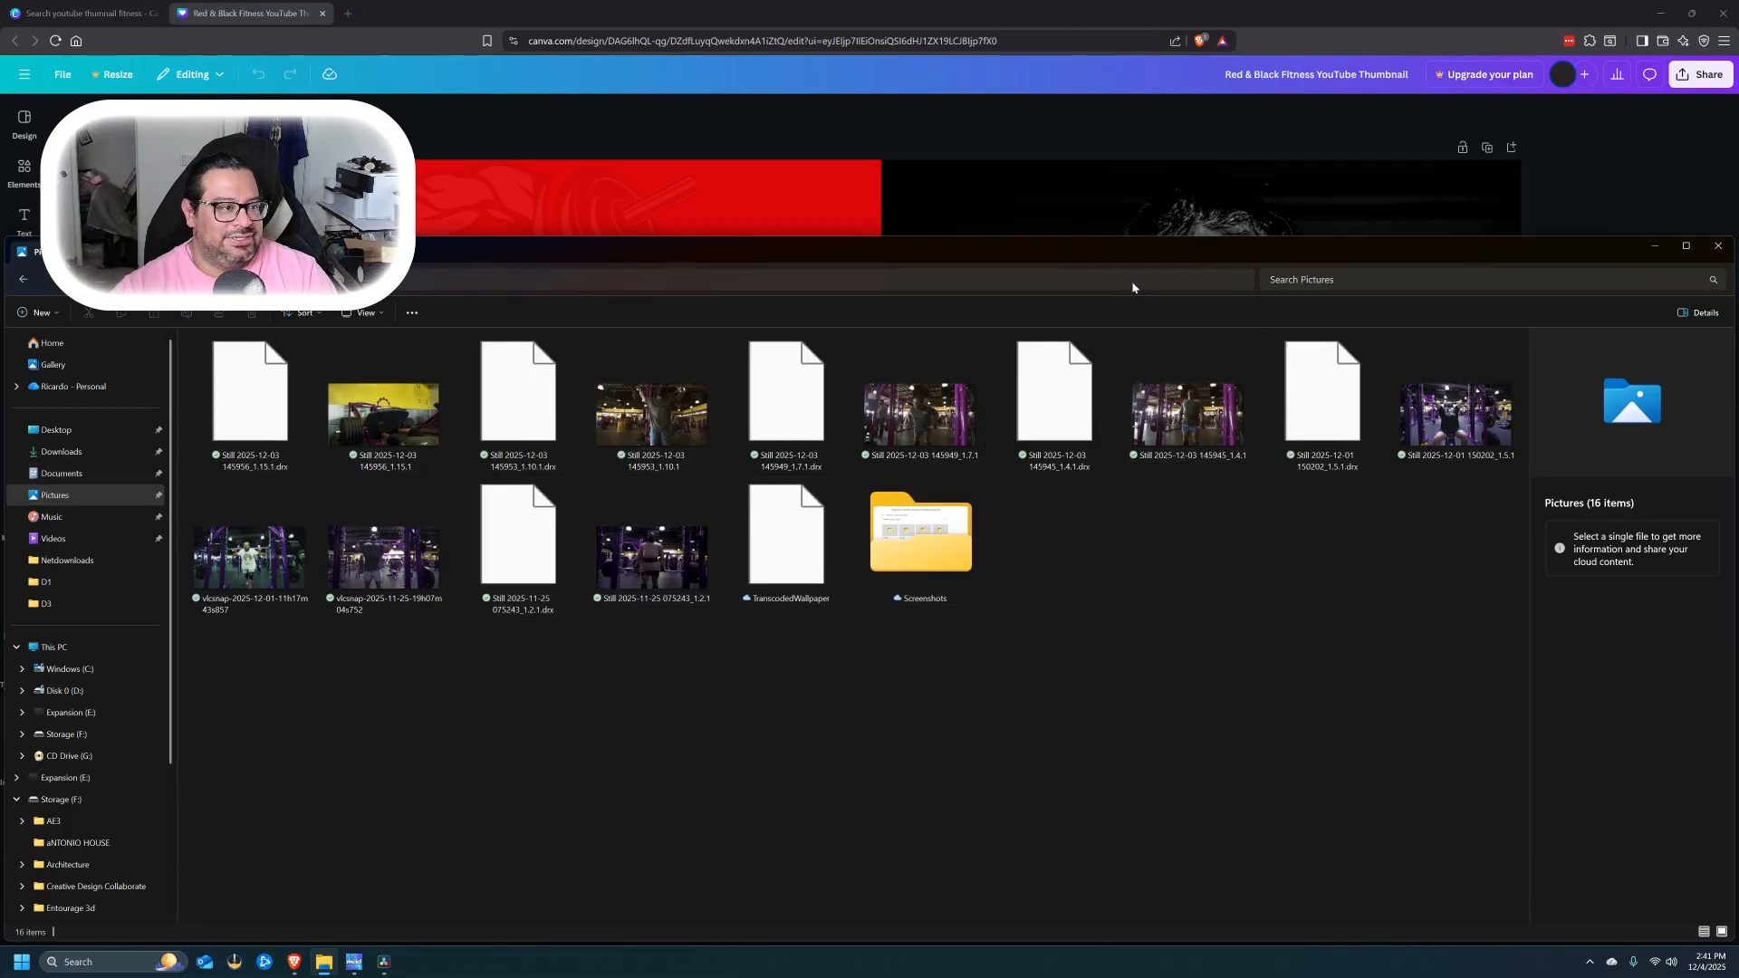
left_click_drag(1125, 263, 1126, 390)
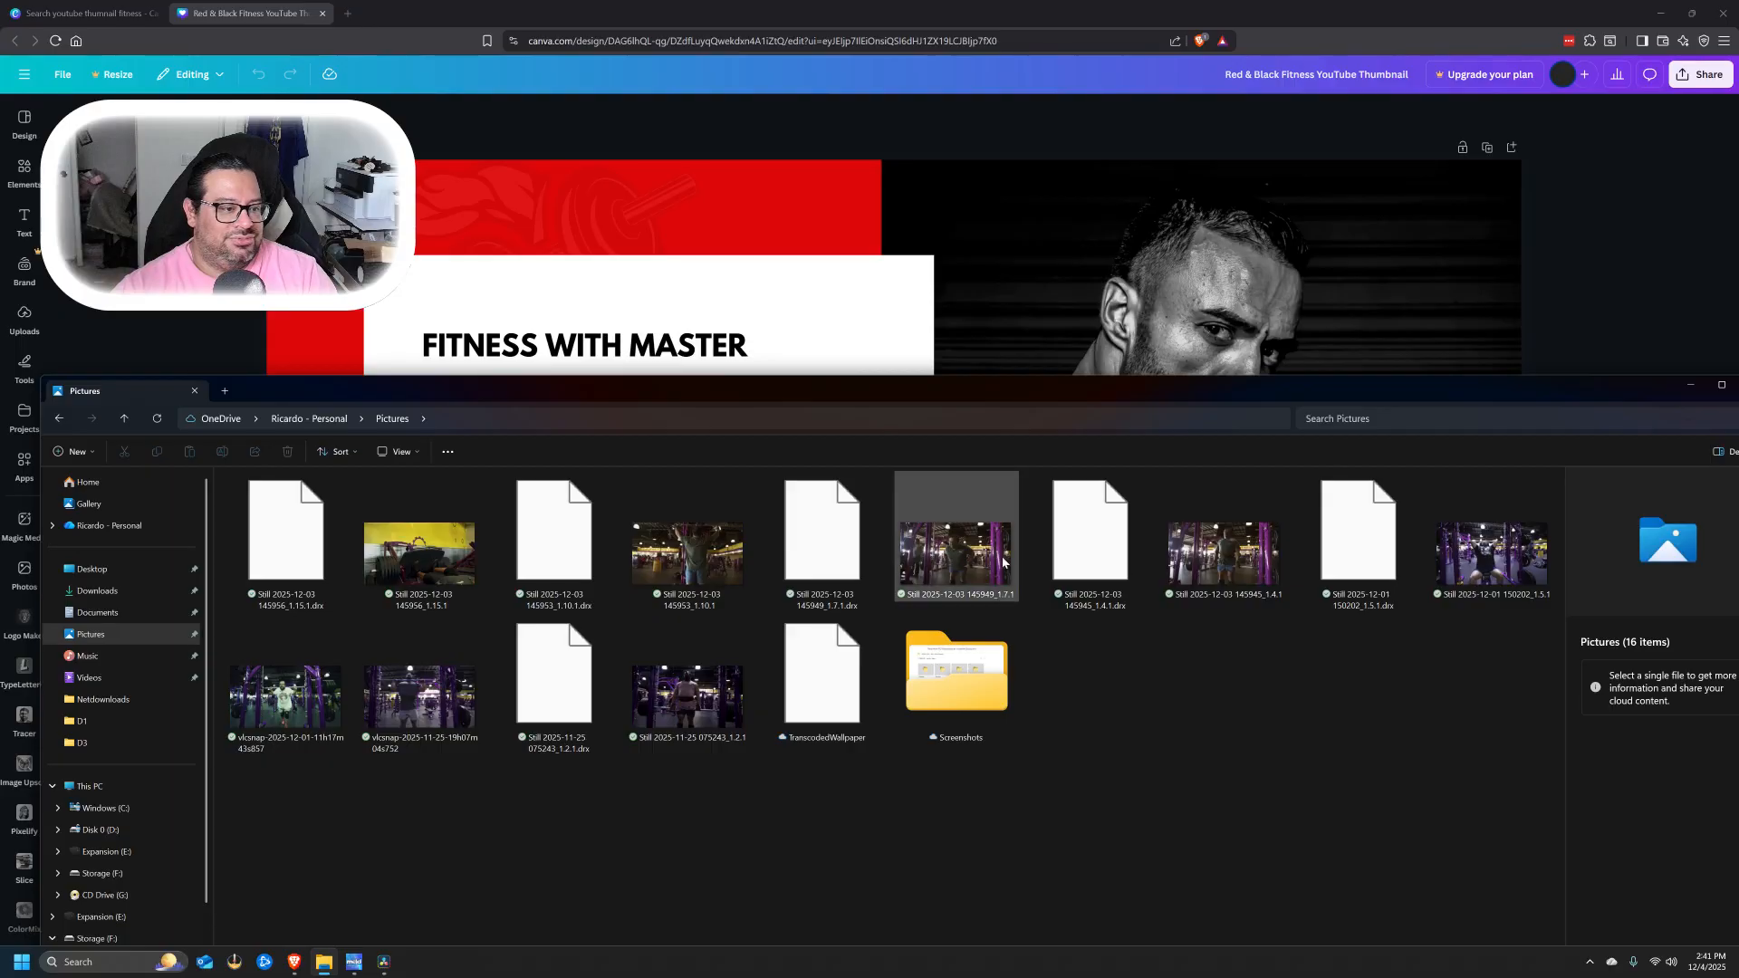
left_click_drag(1246, 576, 1153, 289)
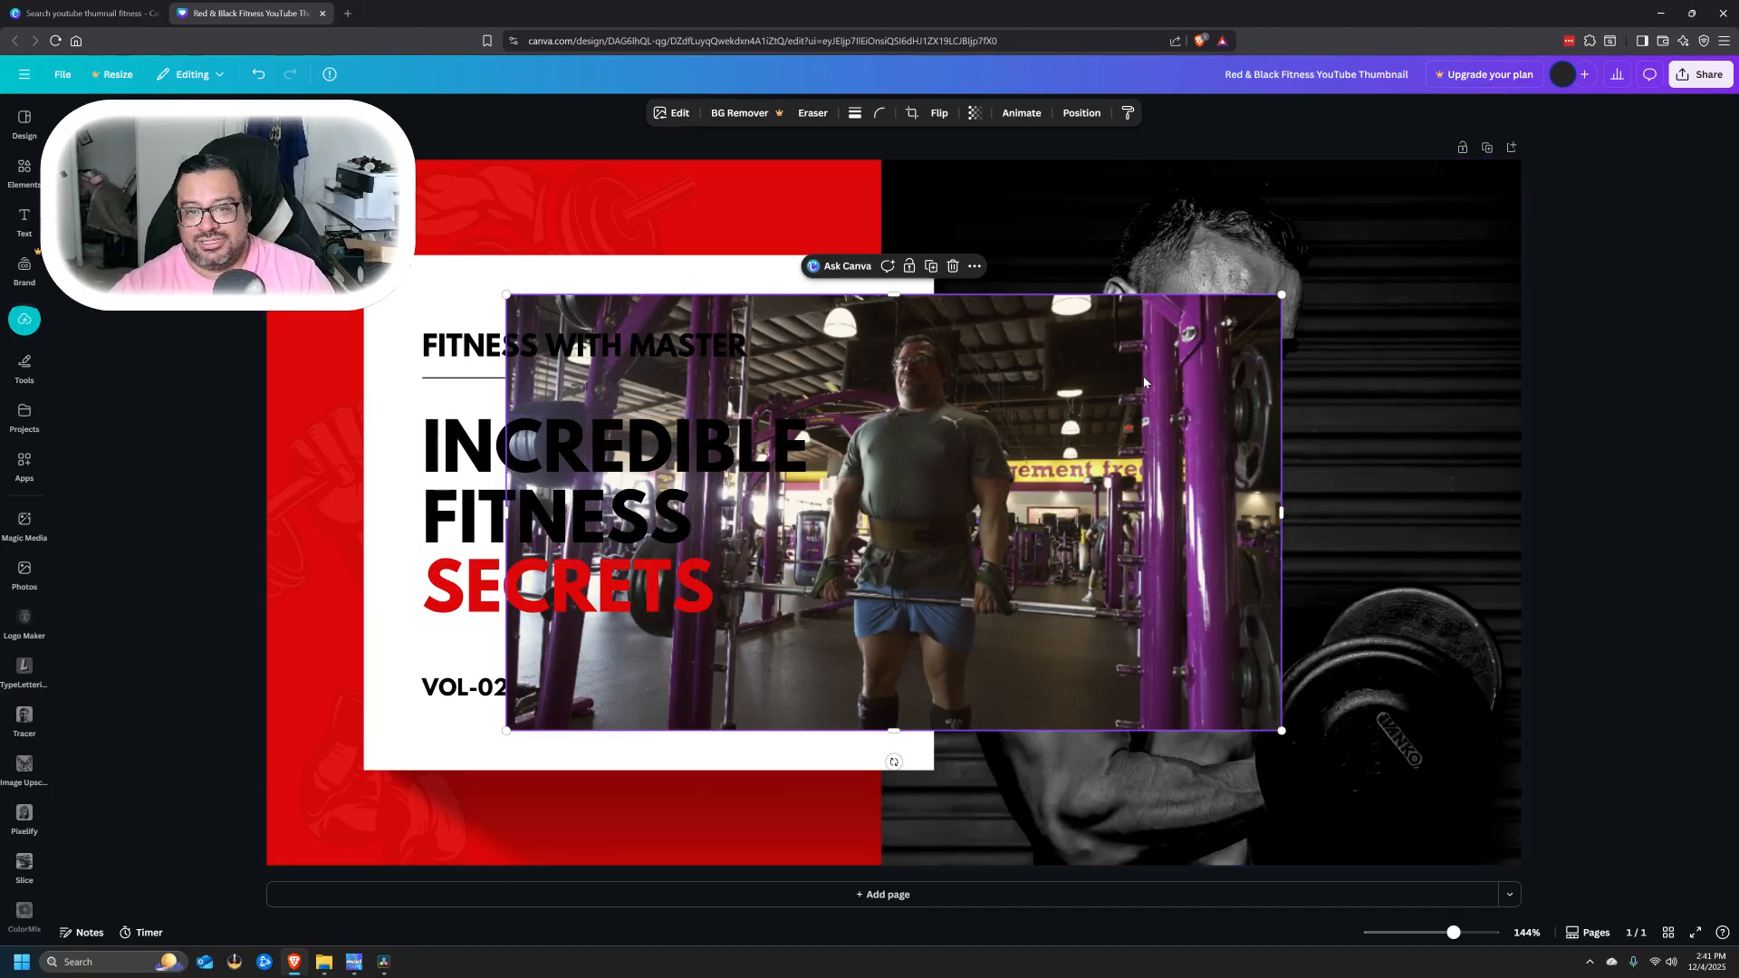
left_click(1082, 112)
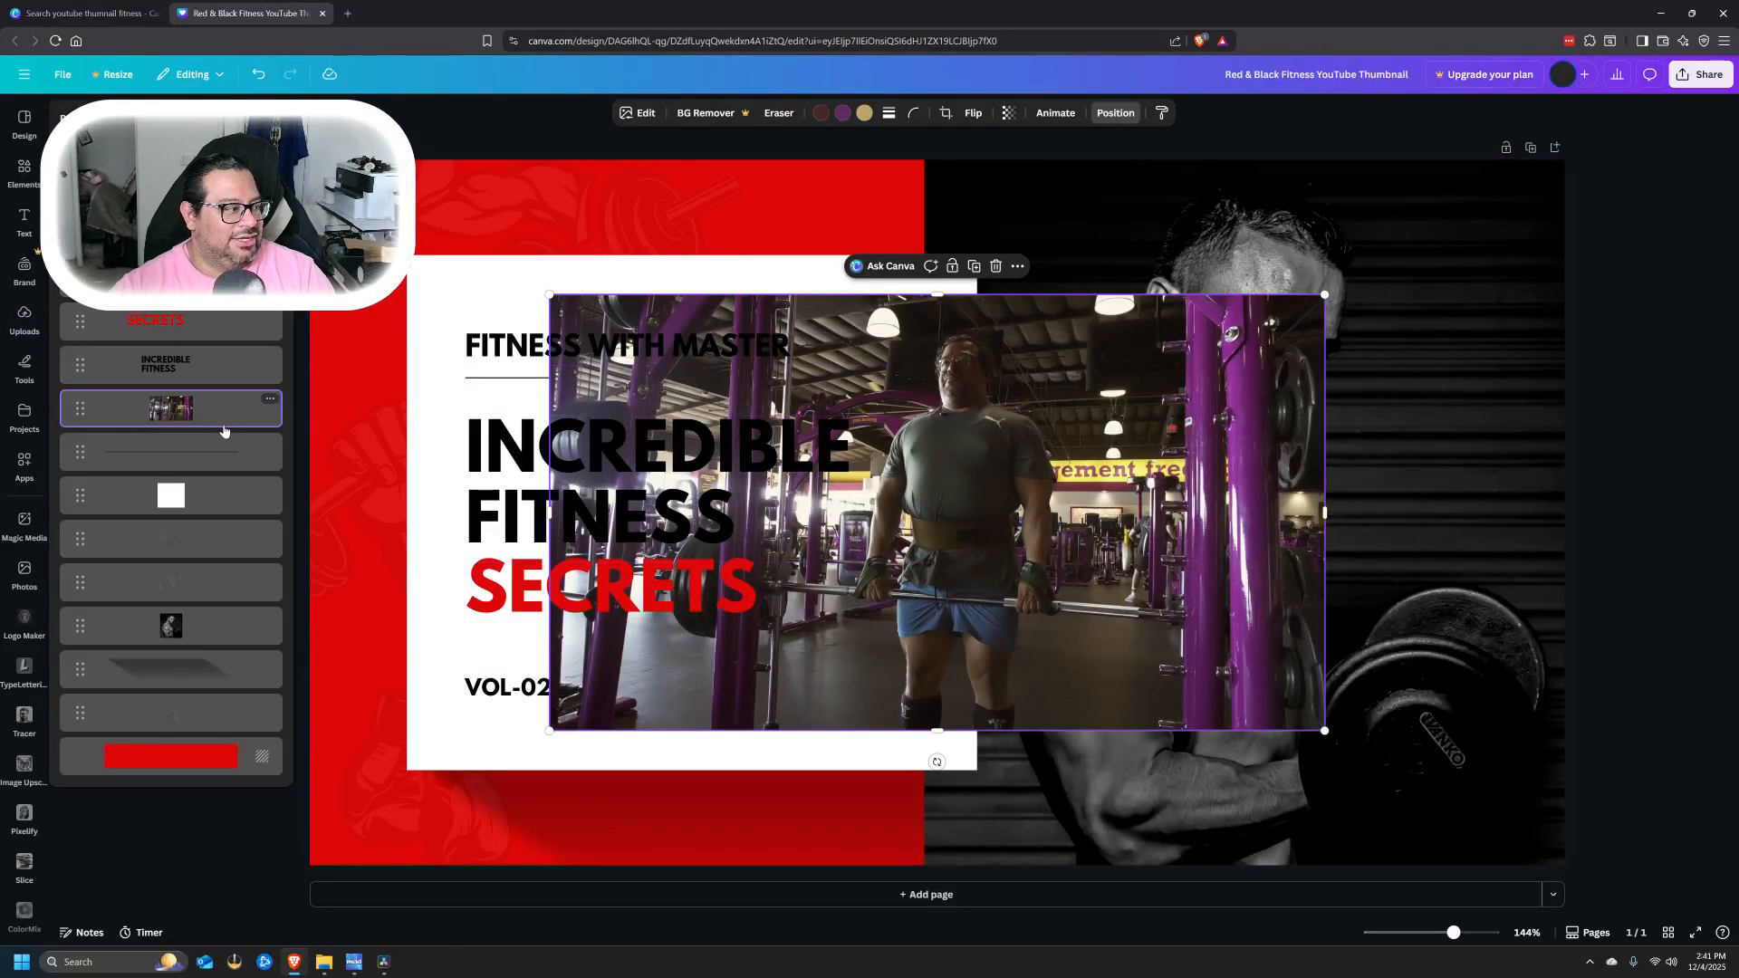
left_click_drag(225, 427, 221, 634)
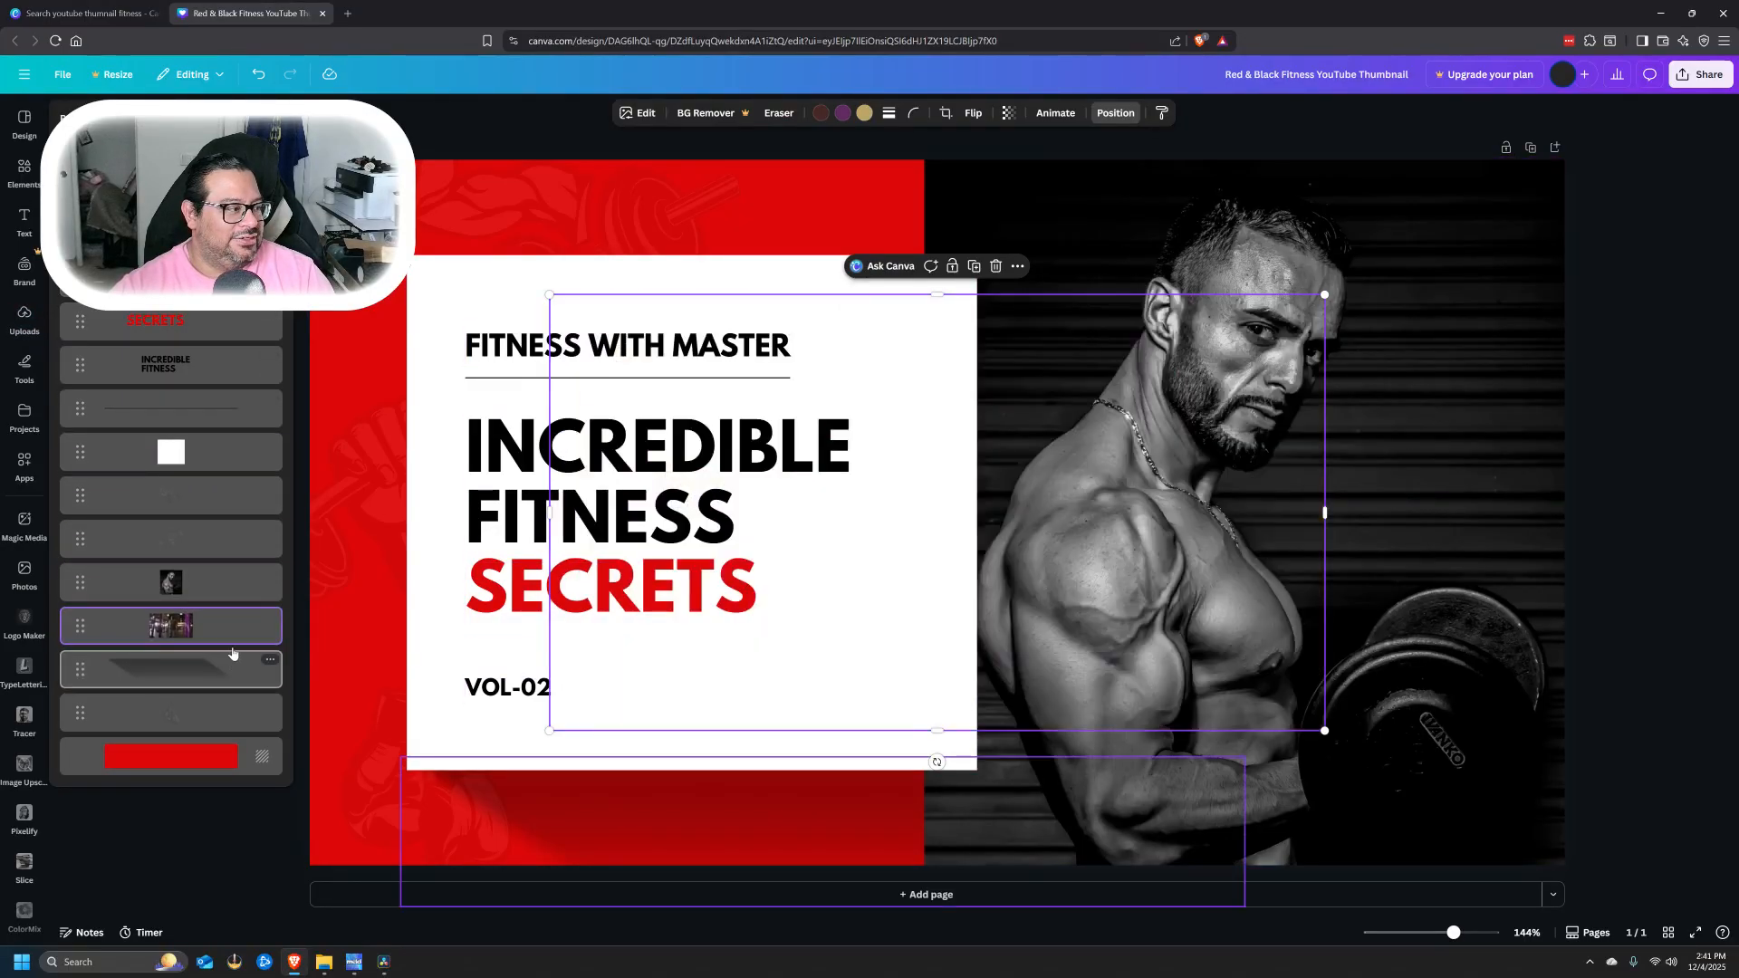
left_click(223, 591)
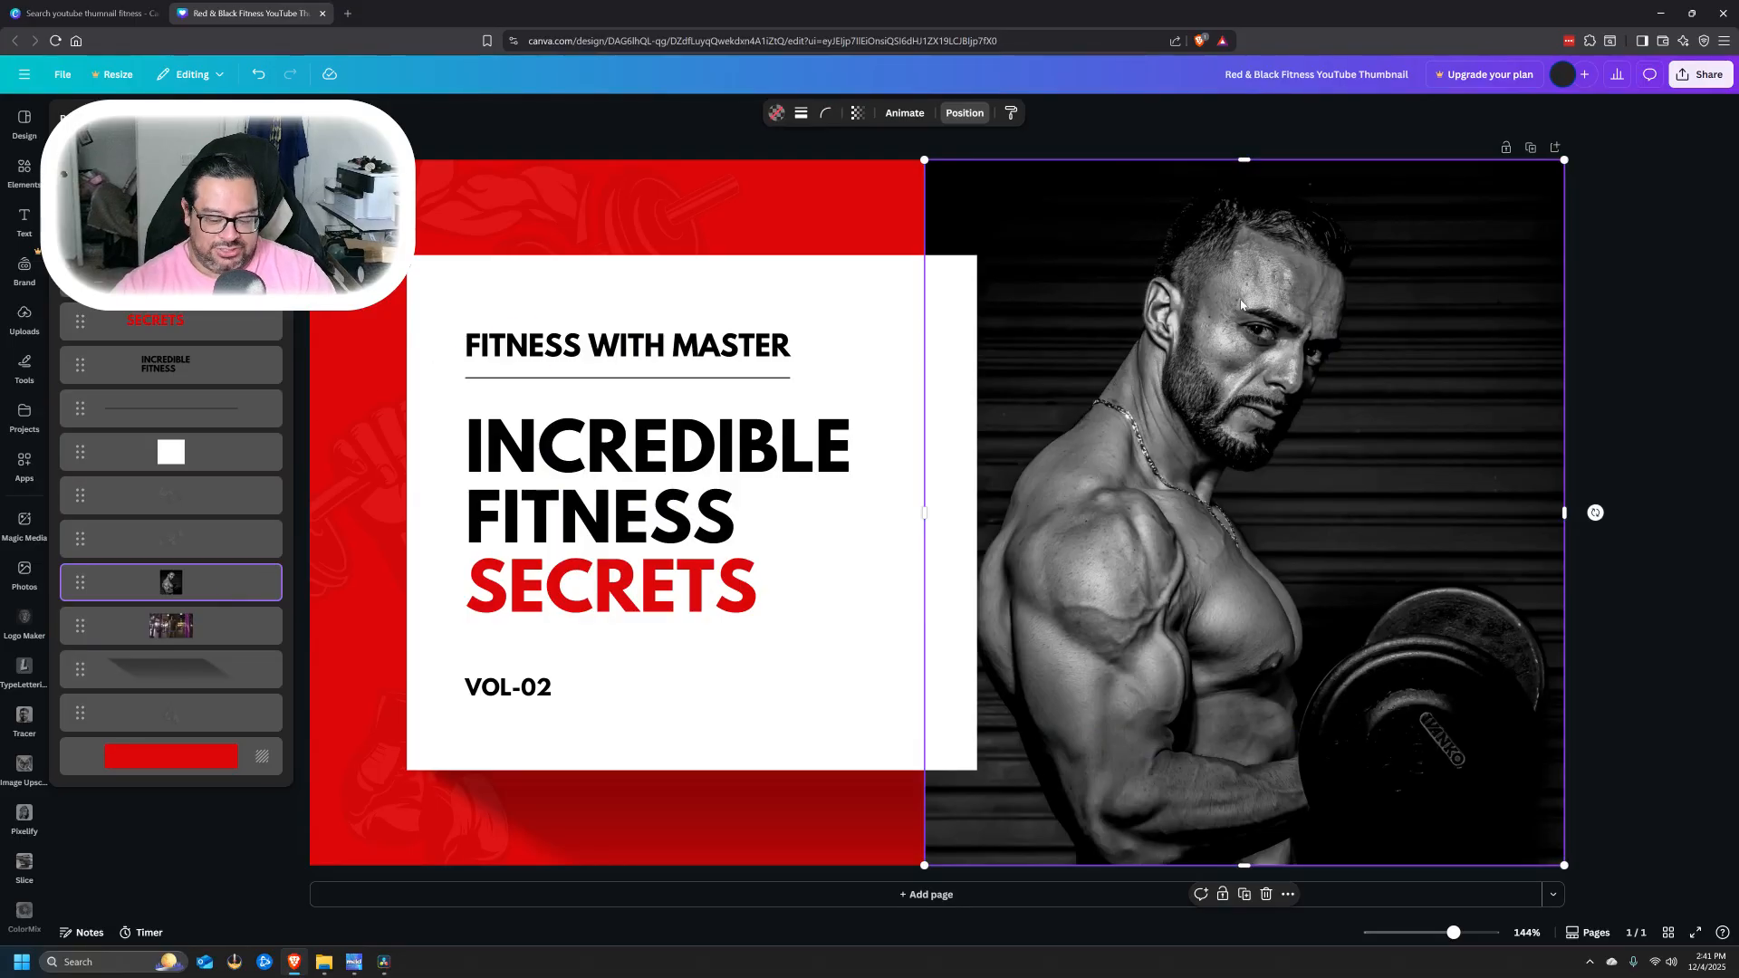
key("Delete")
left_click(217, 582)
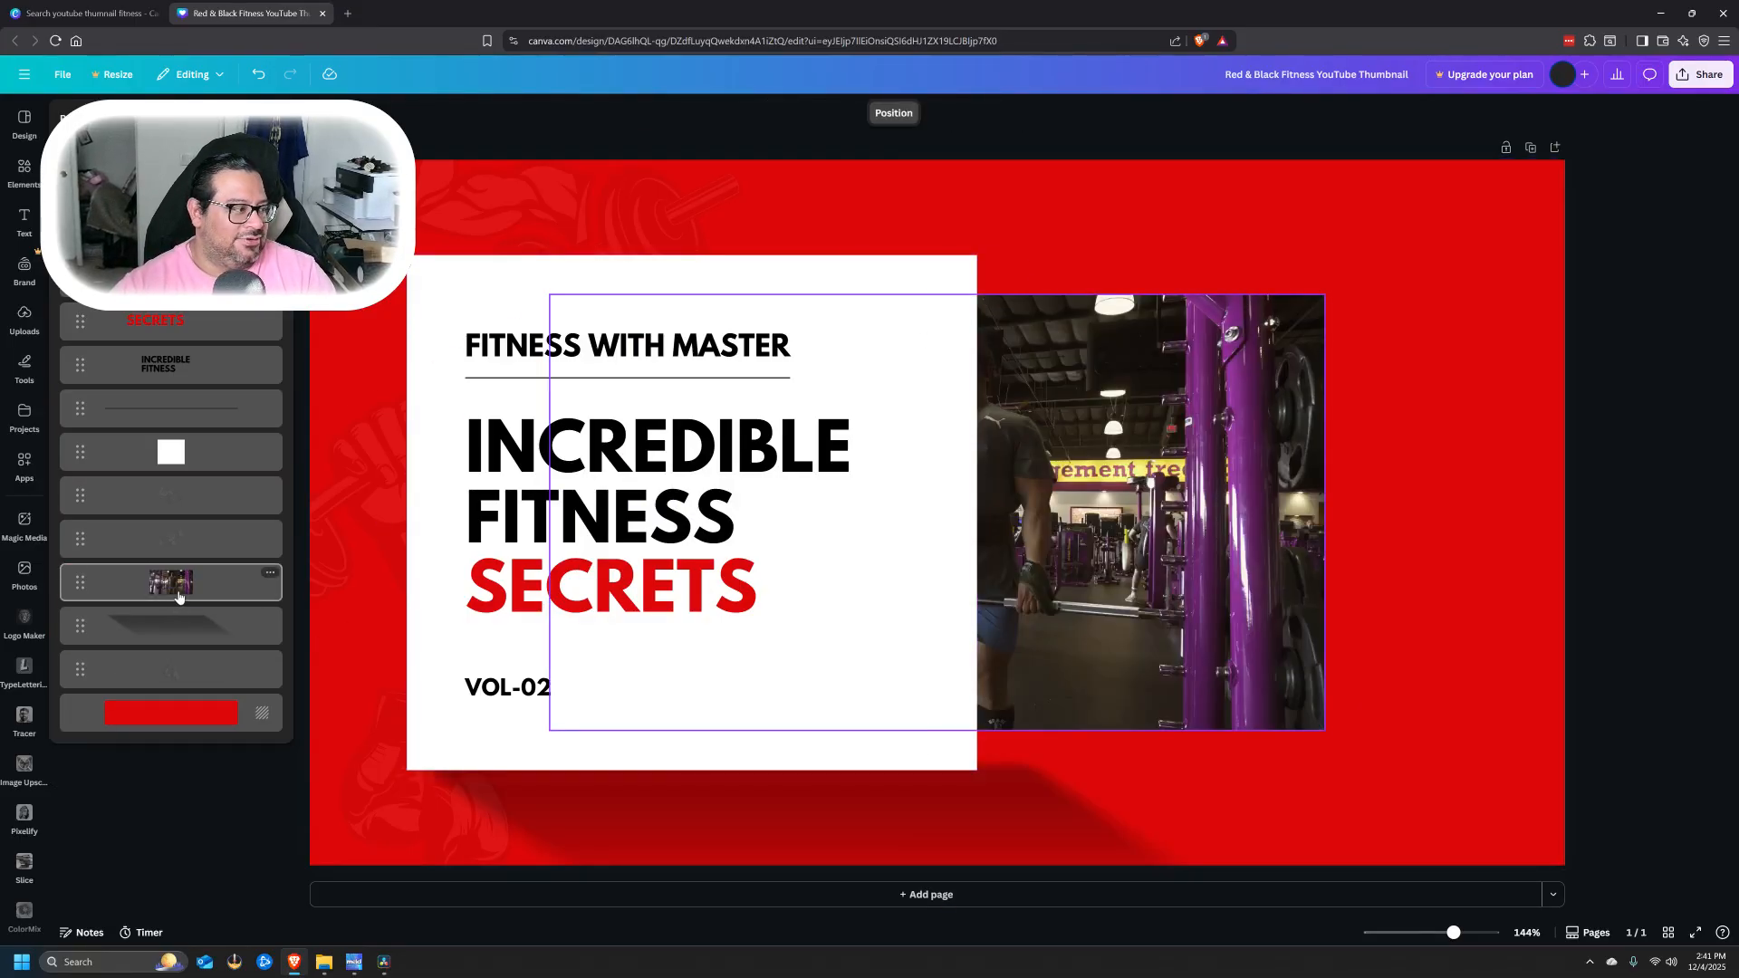
left_click_drag(1324, 295, 1578, 153)
key("ctrl+z")
key("ctrl+z")
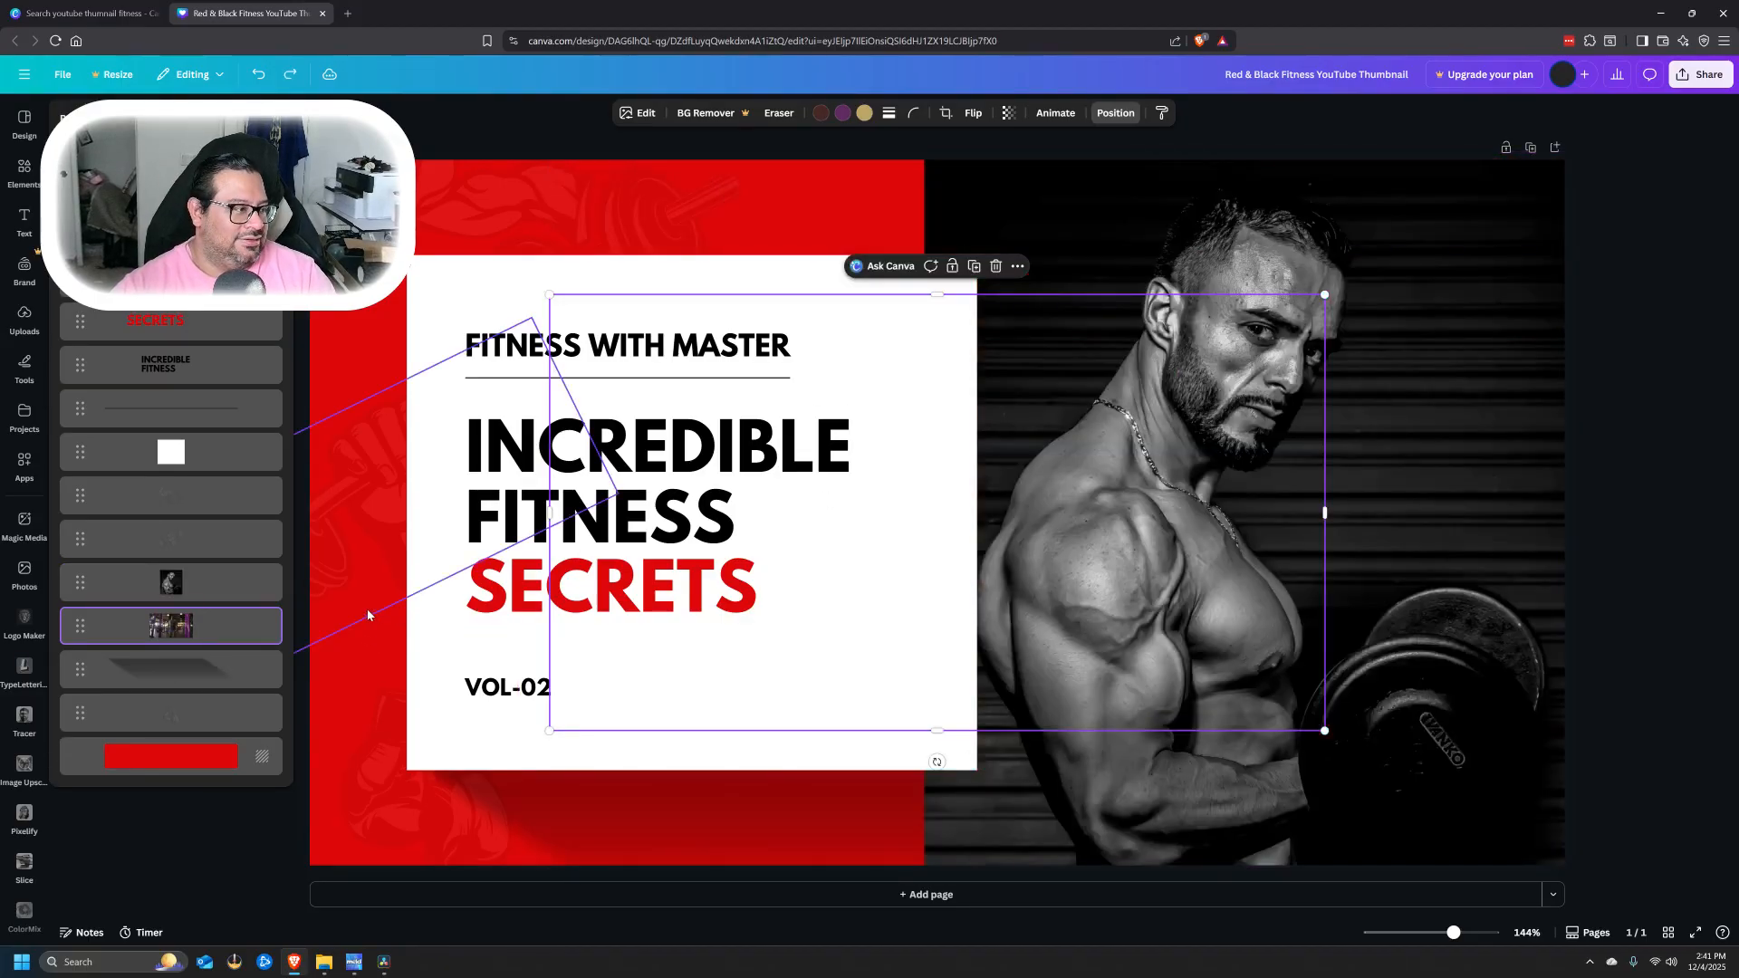
- Delete the template's bodybuilder photo and enlarge the gym still until it covers the whole page
left_click(198, 602)
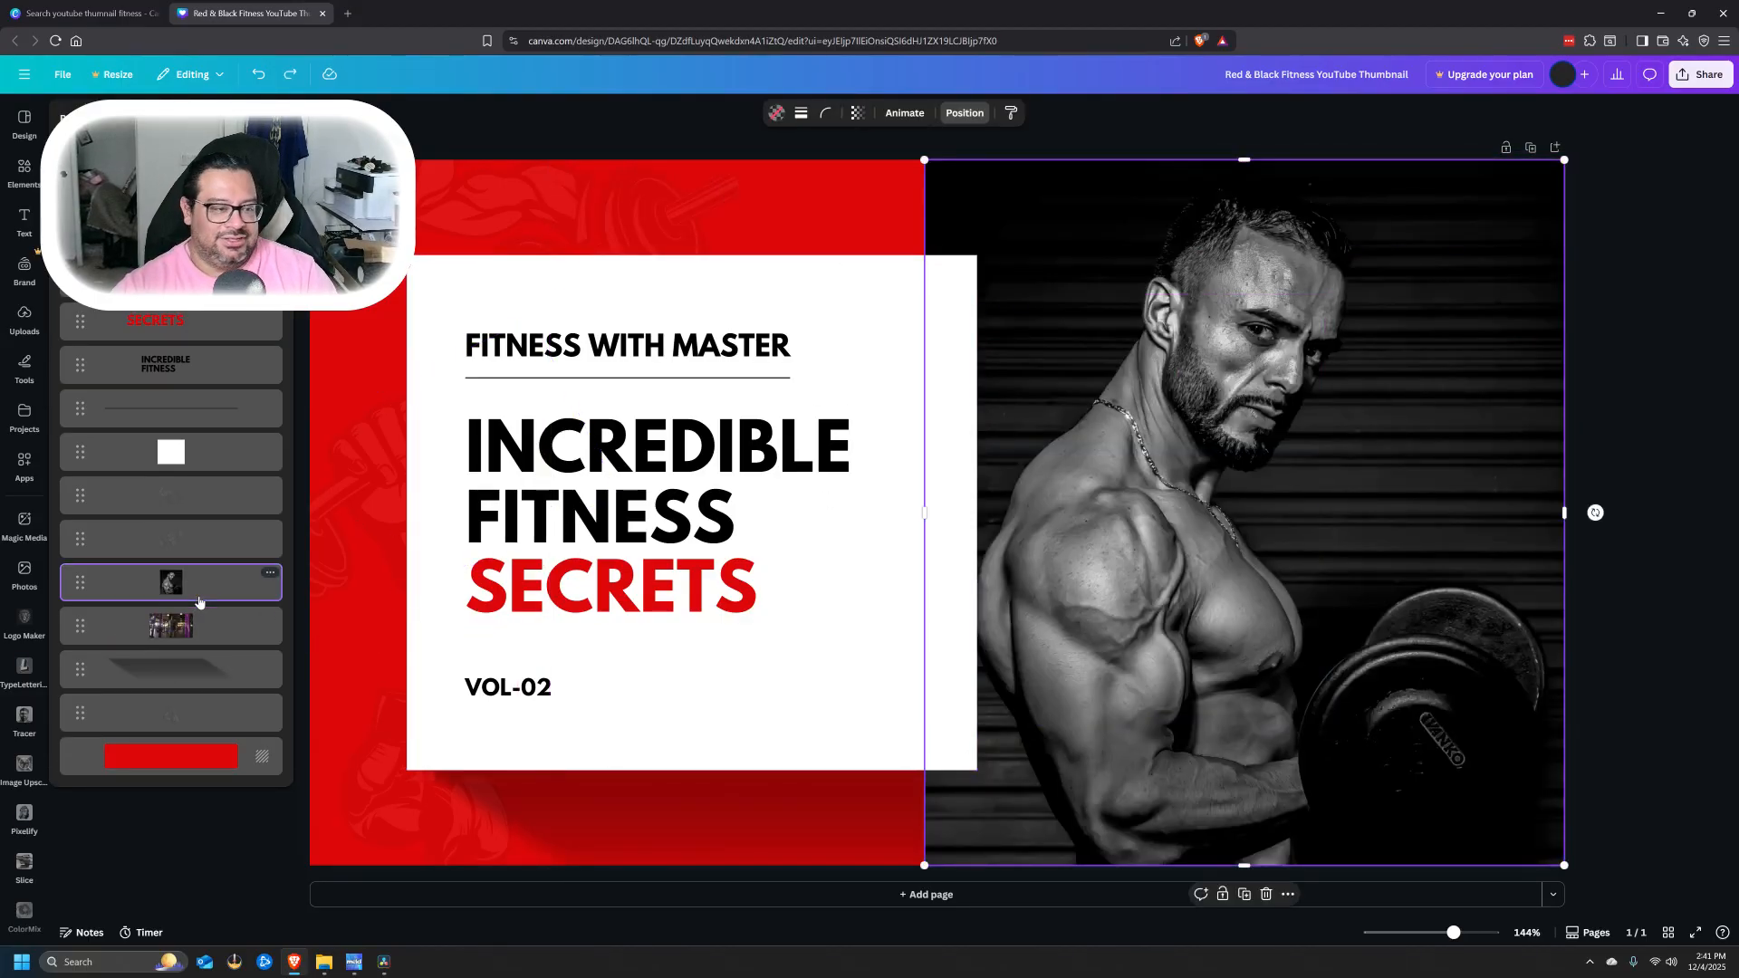
key("Delete")
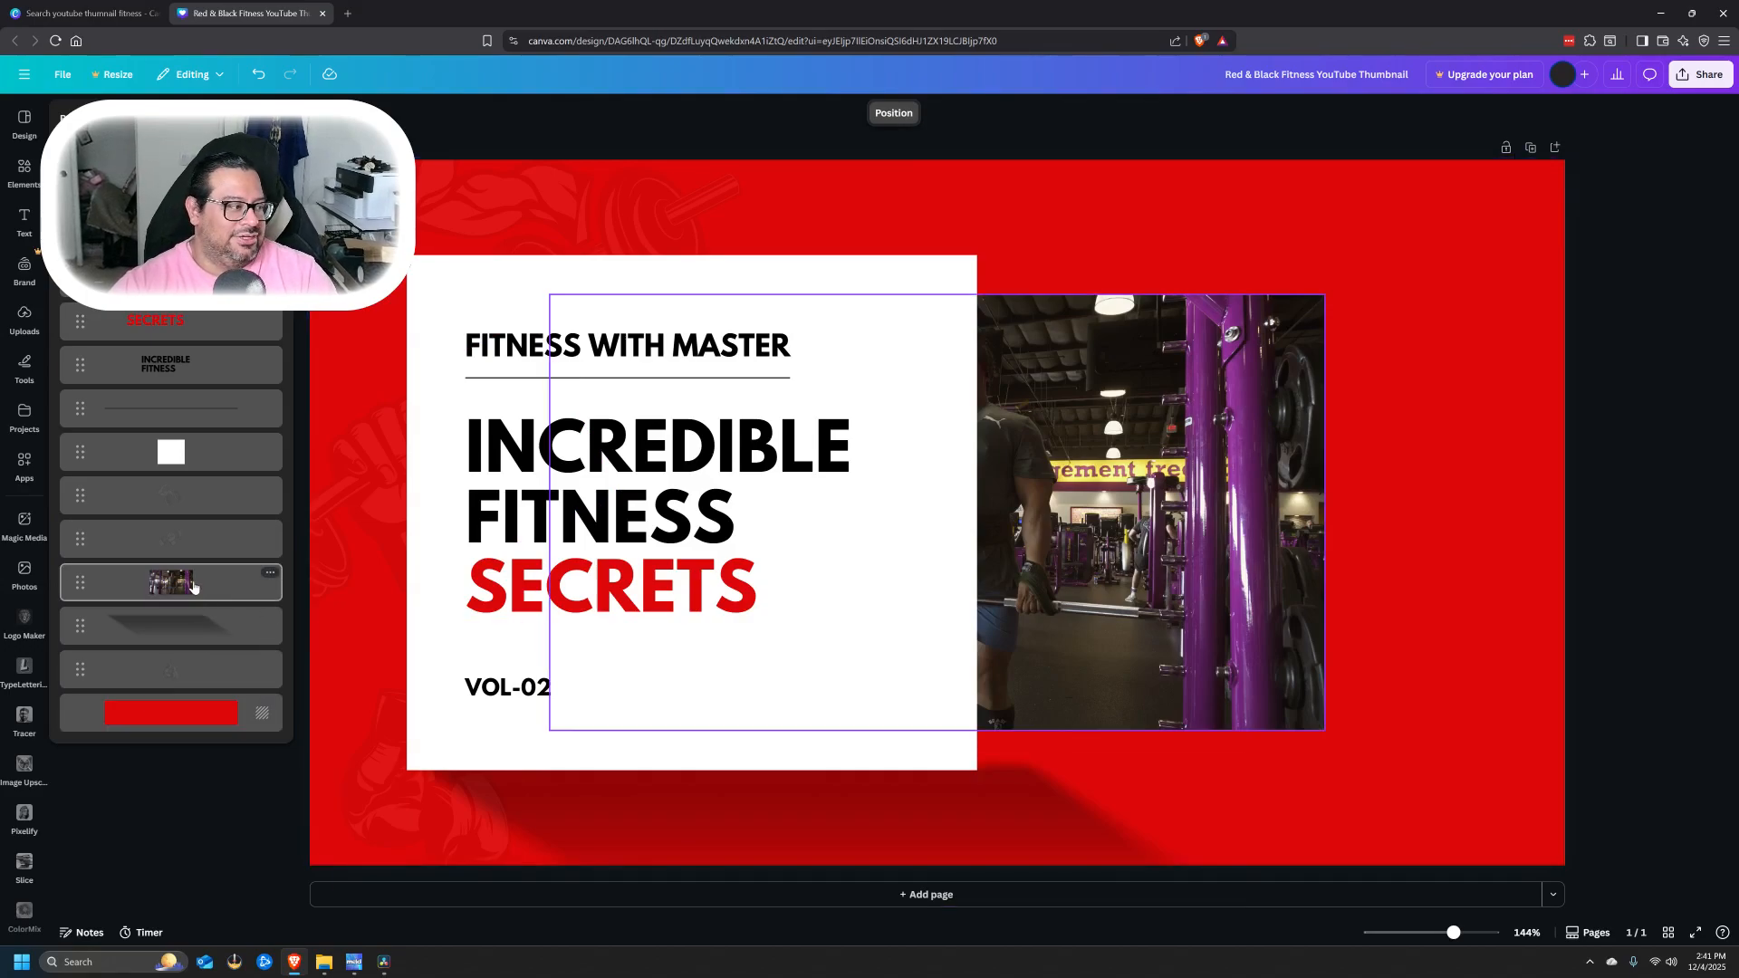
left_click_drag(1325, 295, 1565, 161)
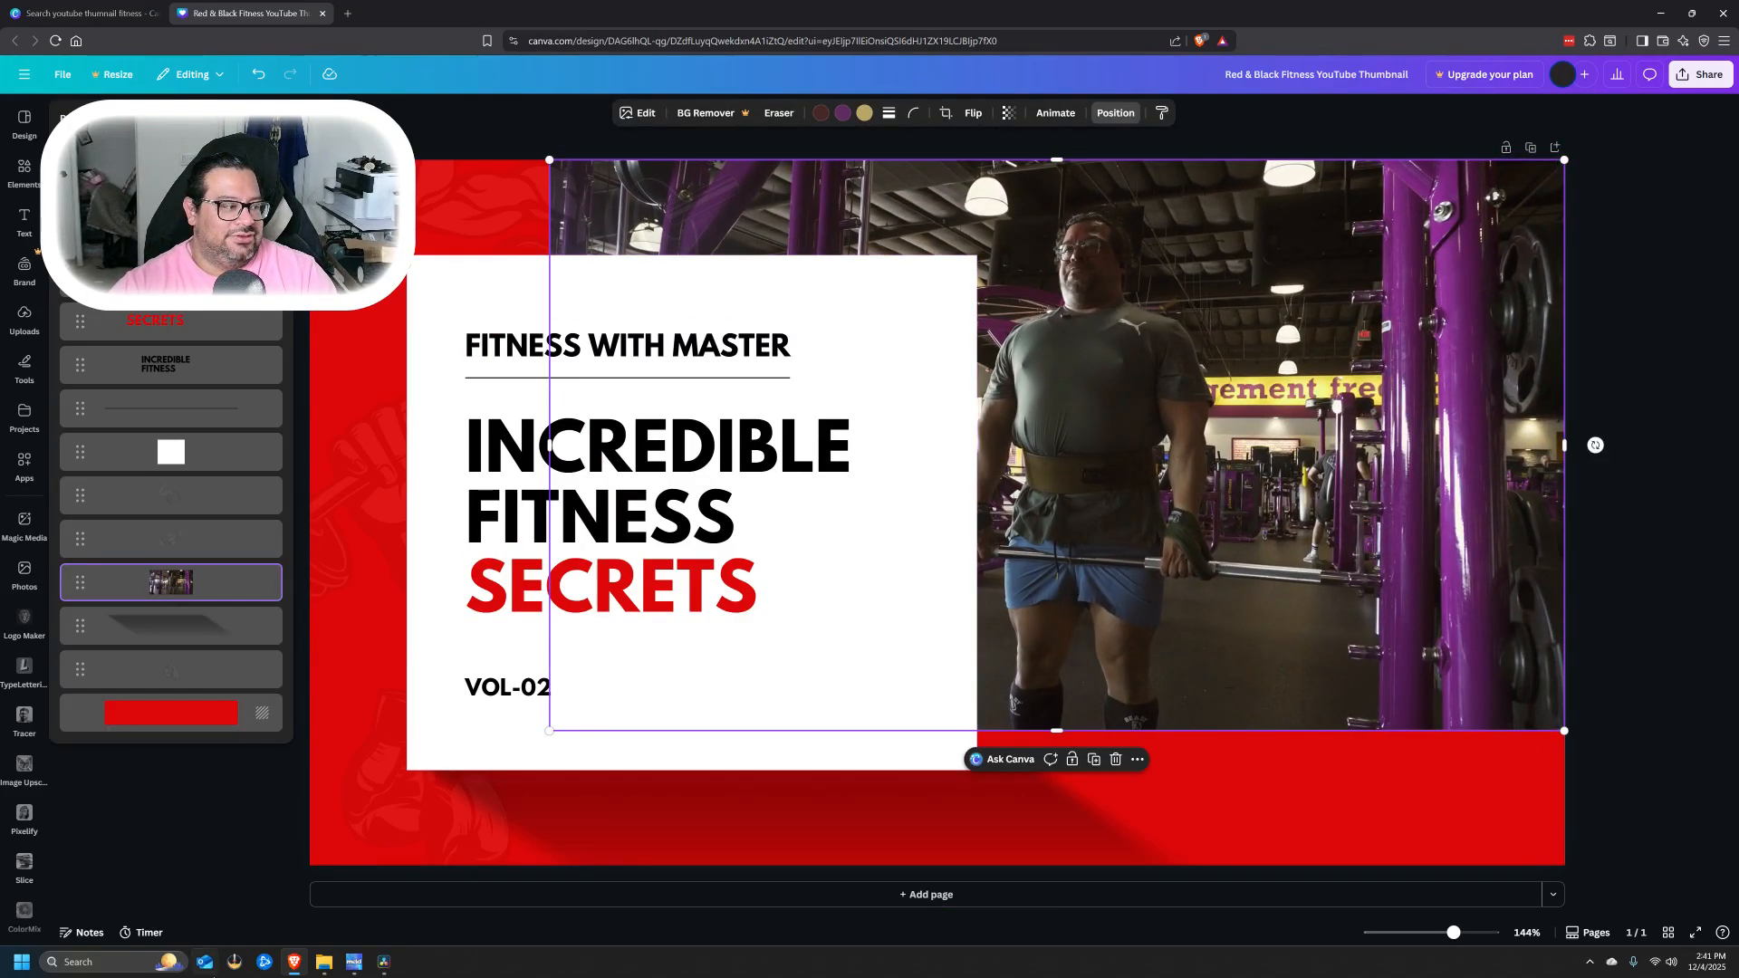
left_click_drag(550, 730, 323, 880)
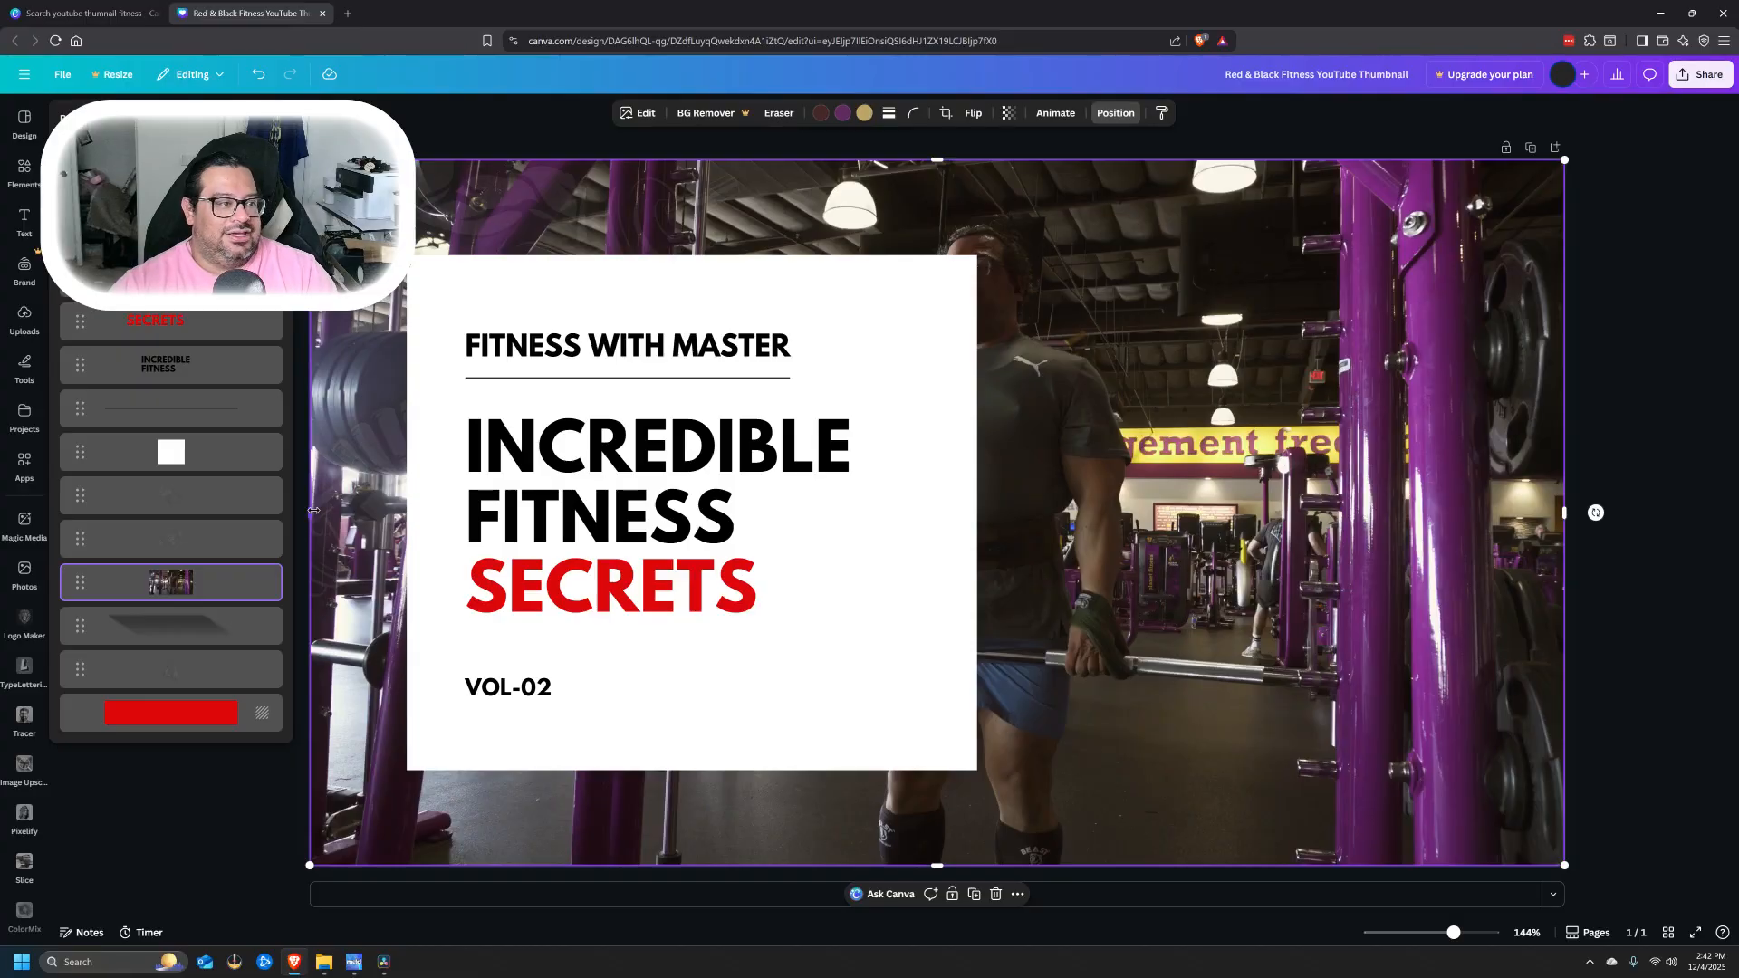
- Shift the gym photo so the lifter stands beside the text card, and crop both sides to fit the page's right half
left_click_drag(1113, 450, 1409, 444)
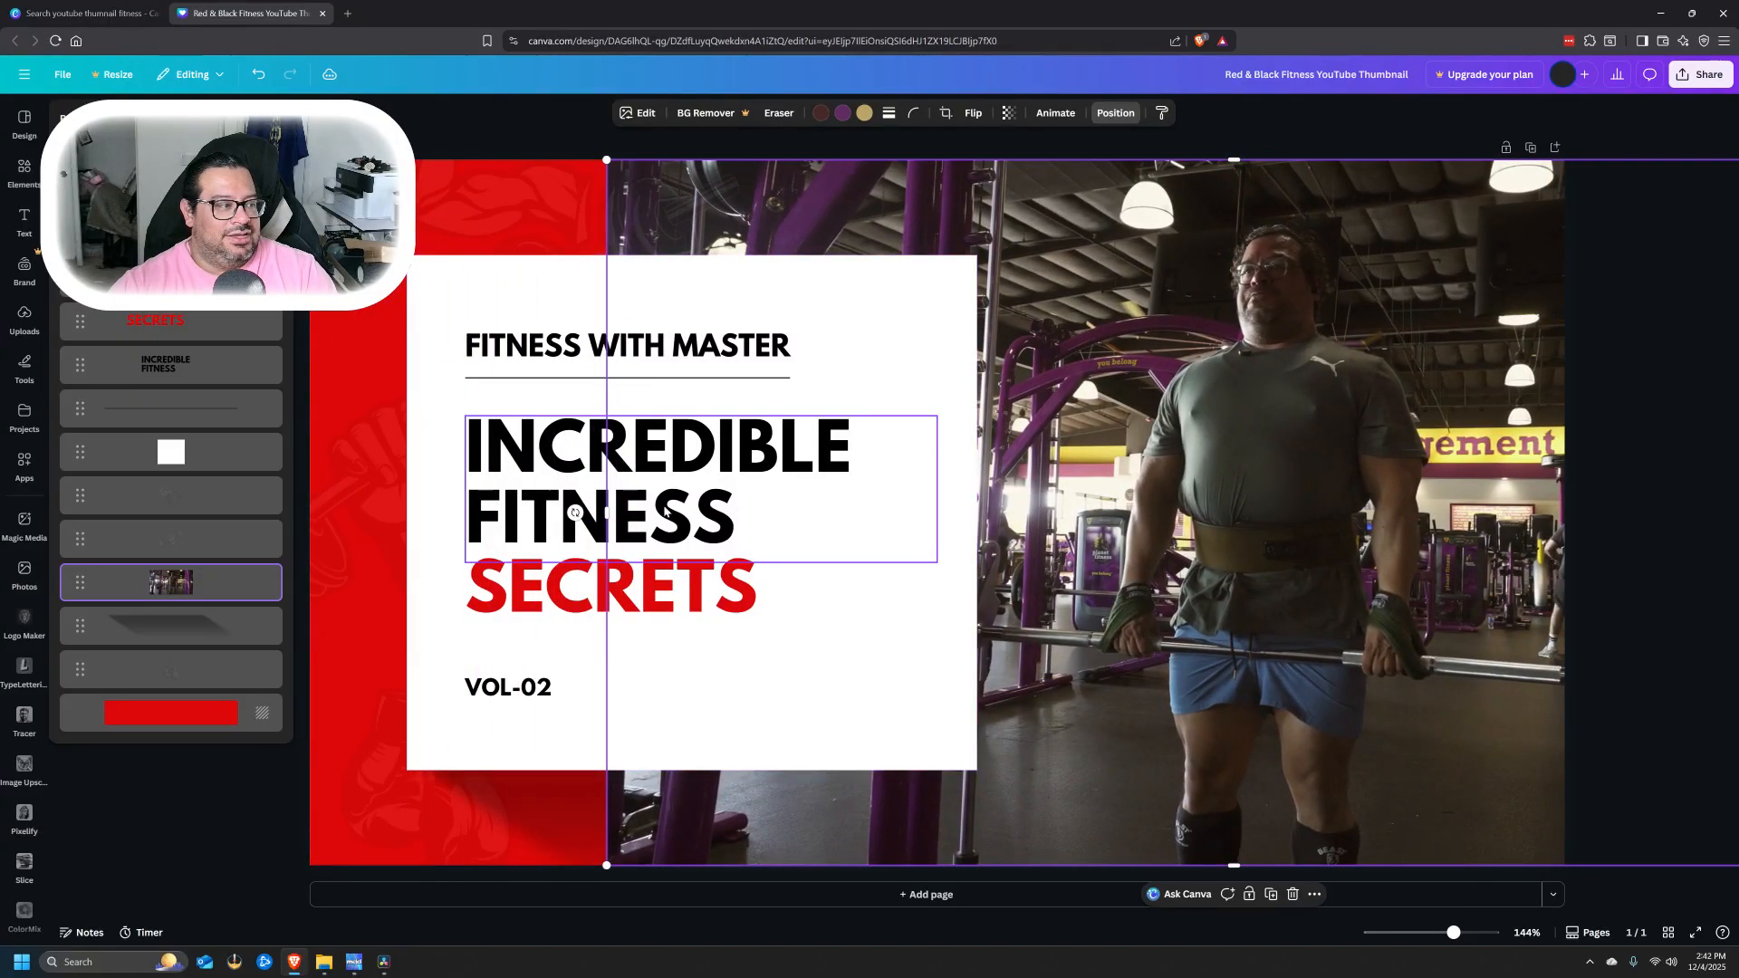
left_click_drag(607, 509, 952, 480)
mouse_move(1287, 319)
left_mouse_down()
mouse_move(1236, 318)
mouse_move(1268, 320)
left_mouse_up()
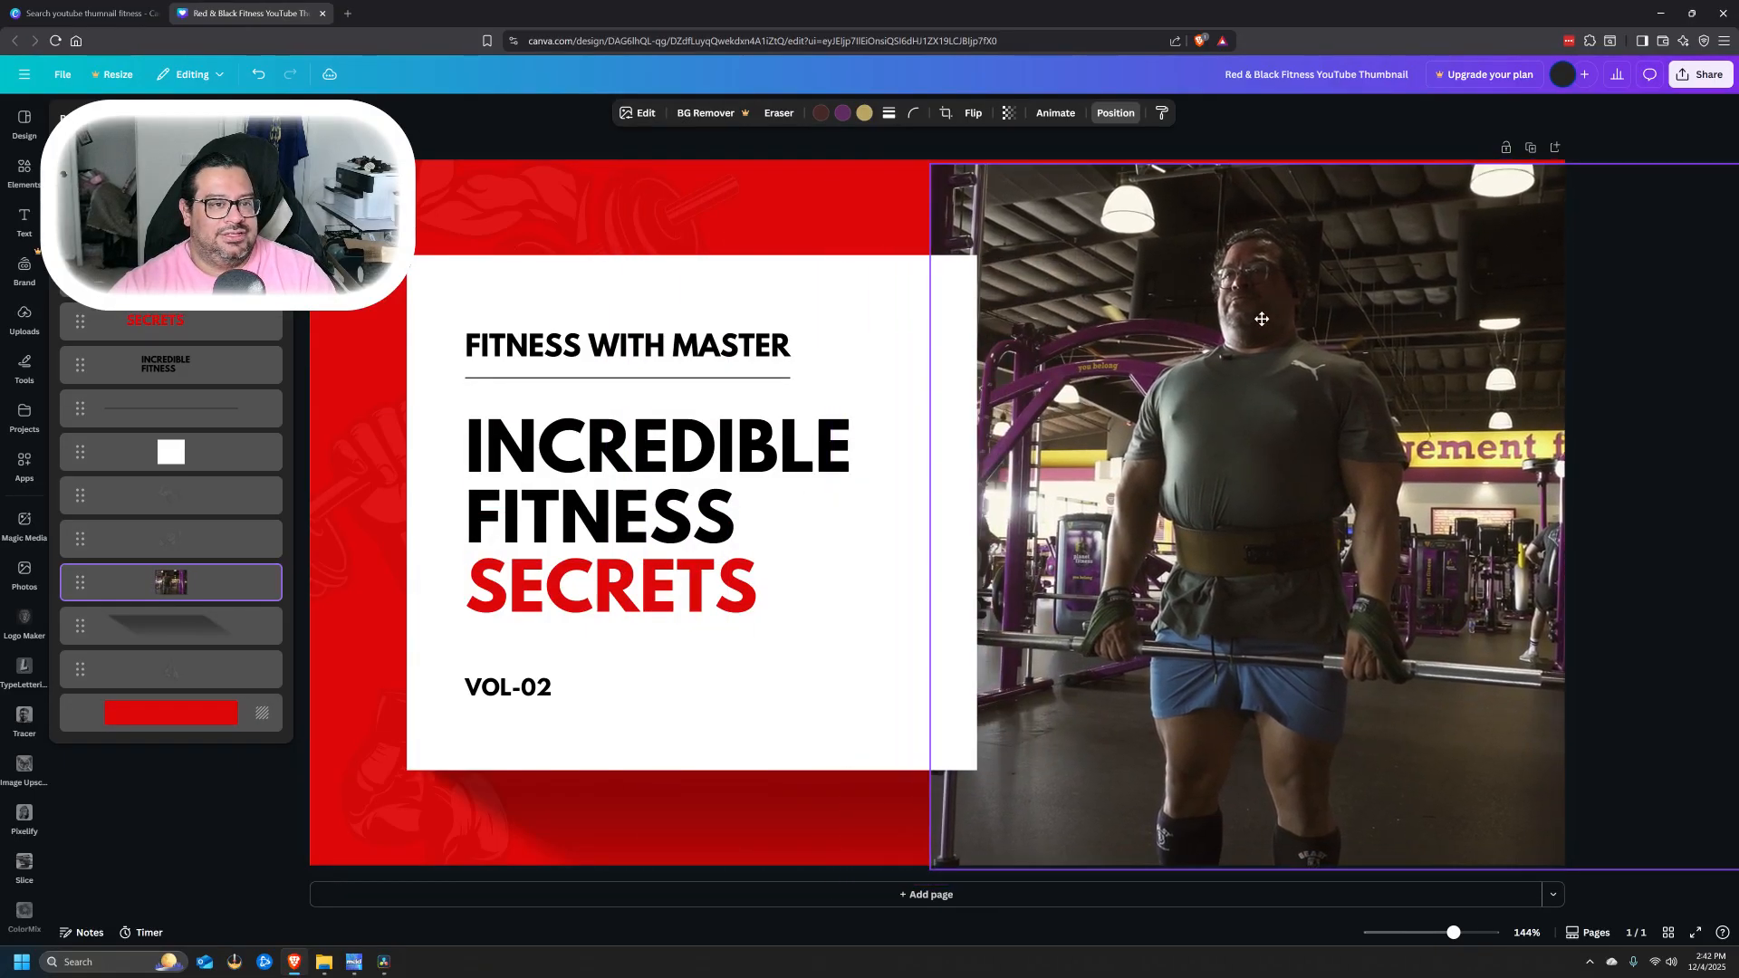
mouse_move(1462, 937)
left_mouse_down()
mouse_move(1416, 934)
mouse_move(1440, 934)
left_mouse_up()
left_click_drag(1497, 515, 1314, 490)
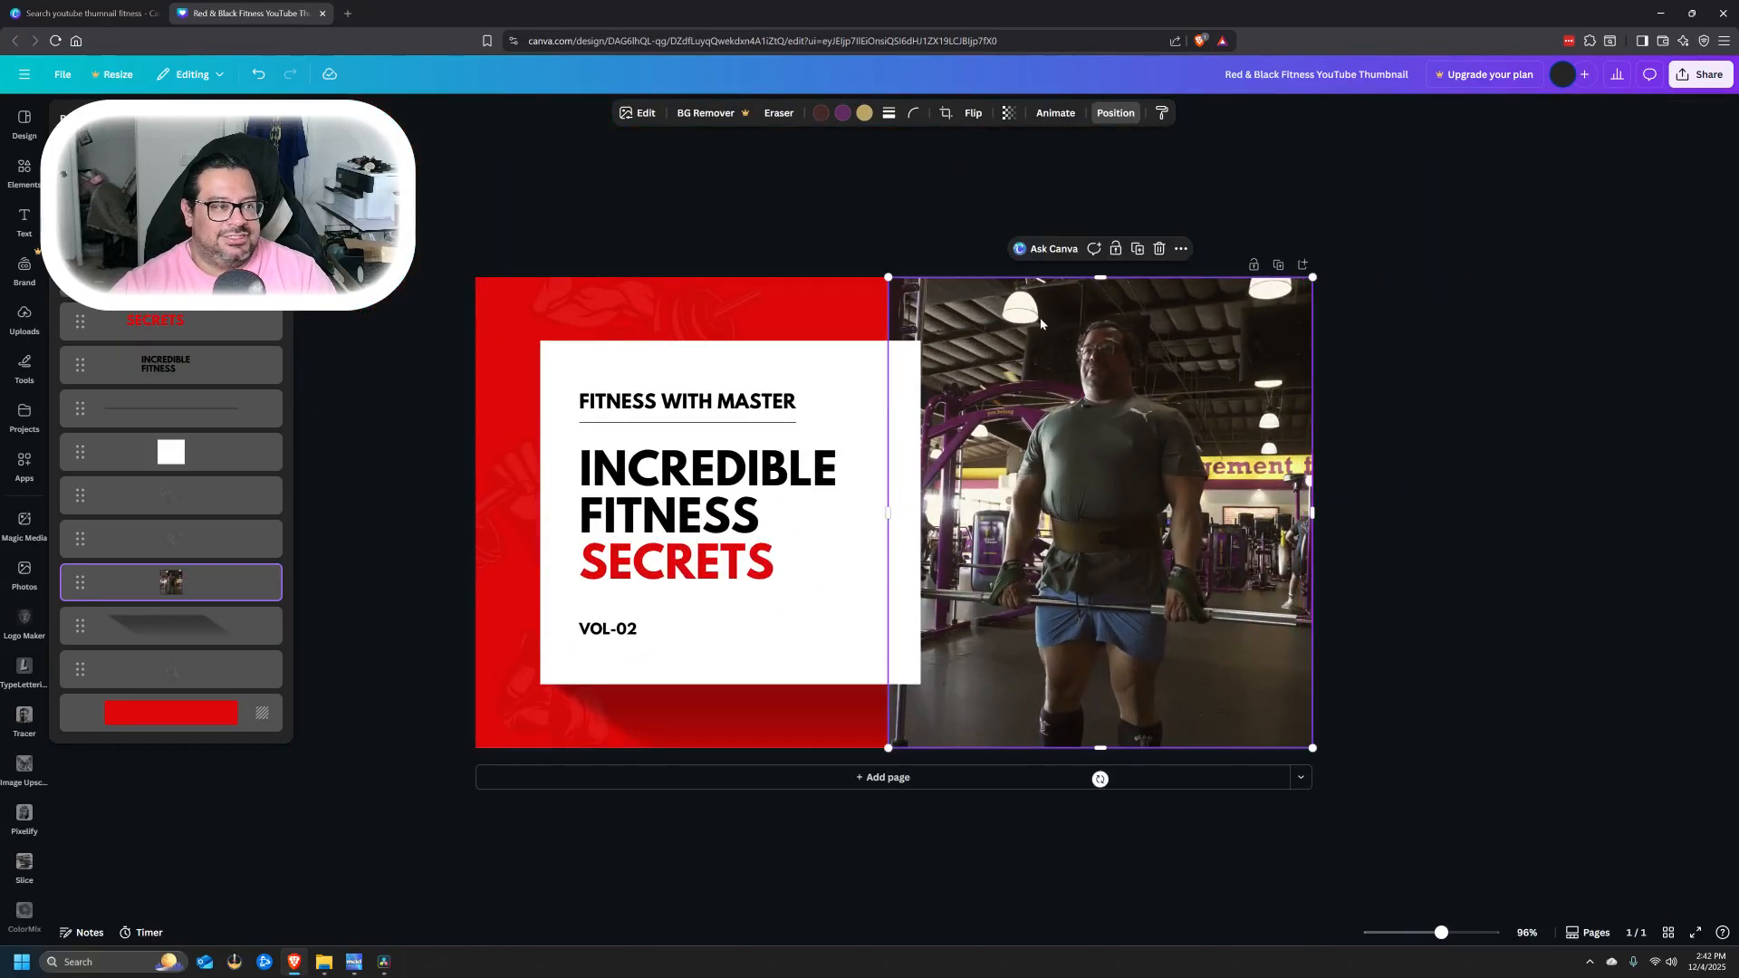
- Try the Mono filters Newspaper and Slate on the gym photo and apply Noir
left_click(634, 115)
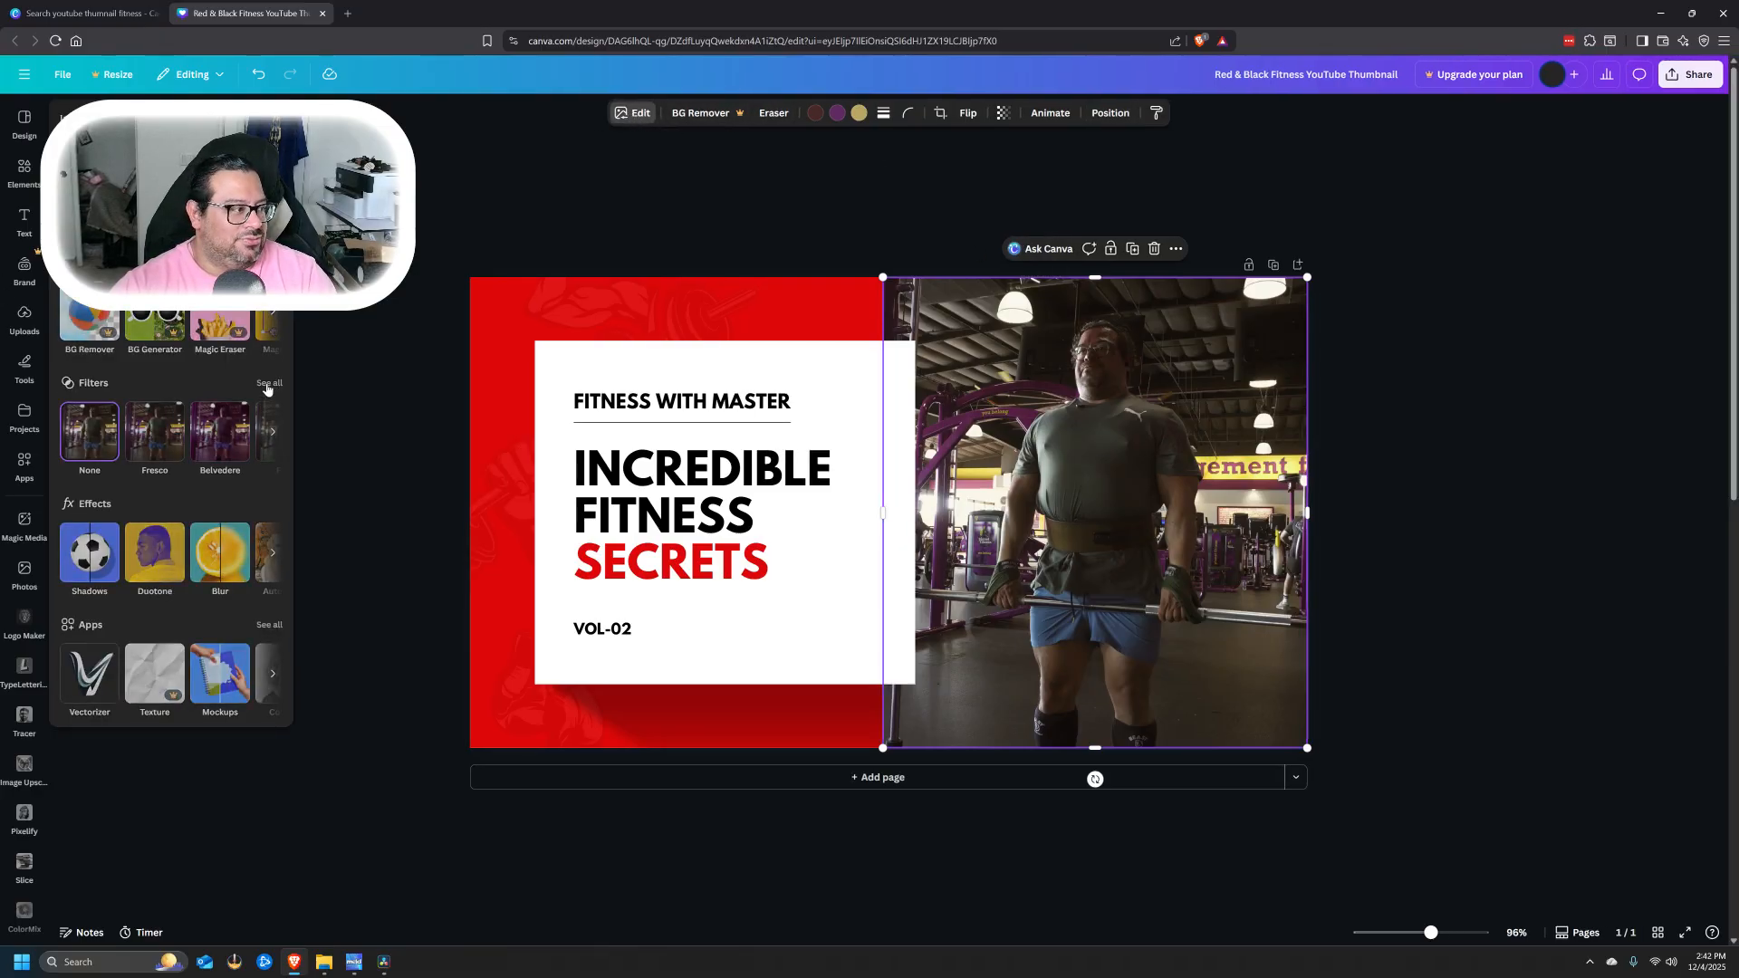
left_click(270, 388)
scroll(271, 489, "down", 5)
scroll(263, 507, "down", 1)
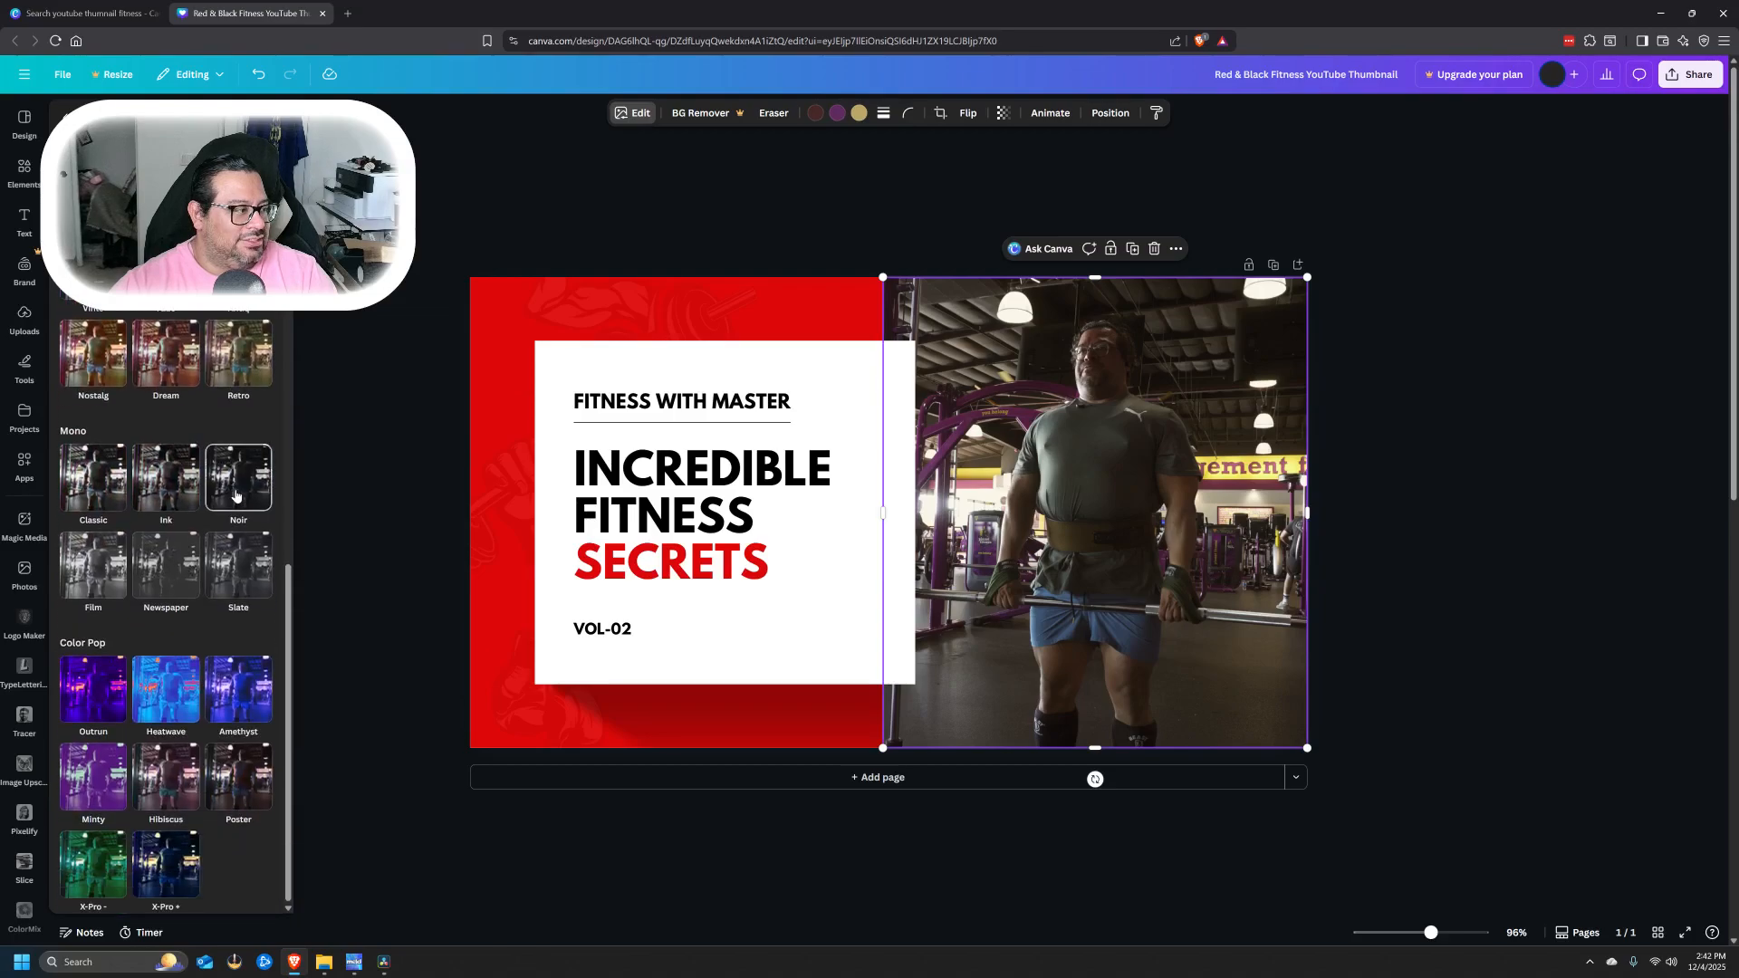
left_click(229, 485)
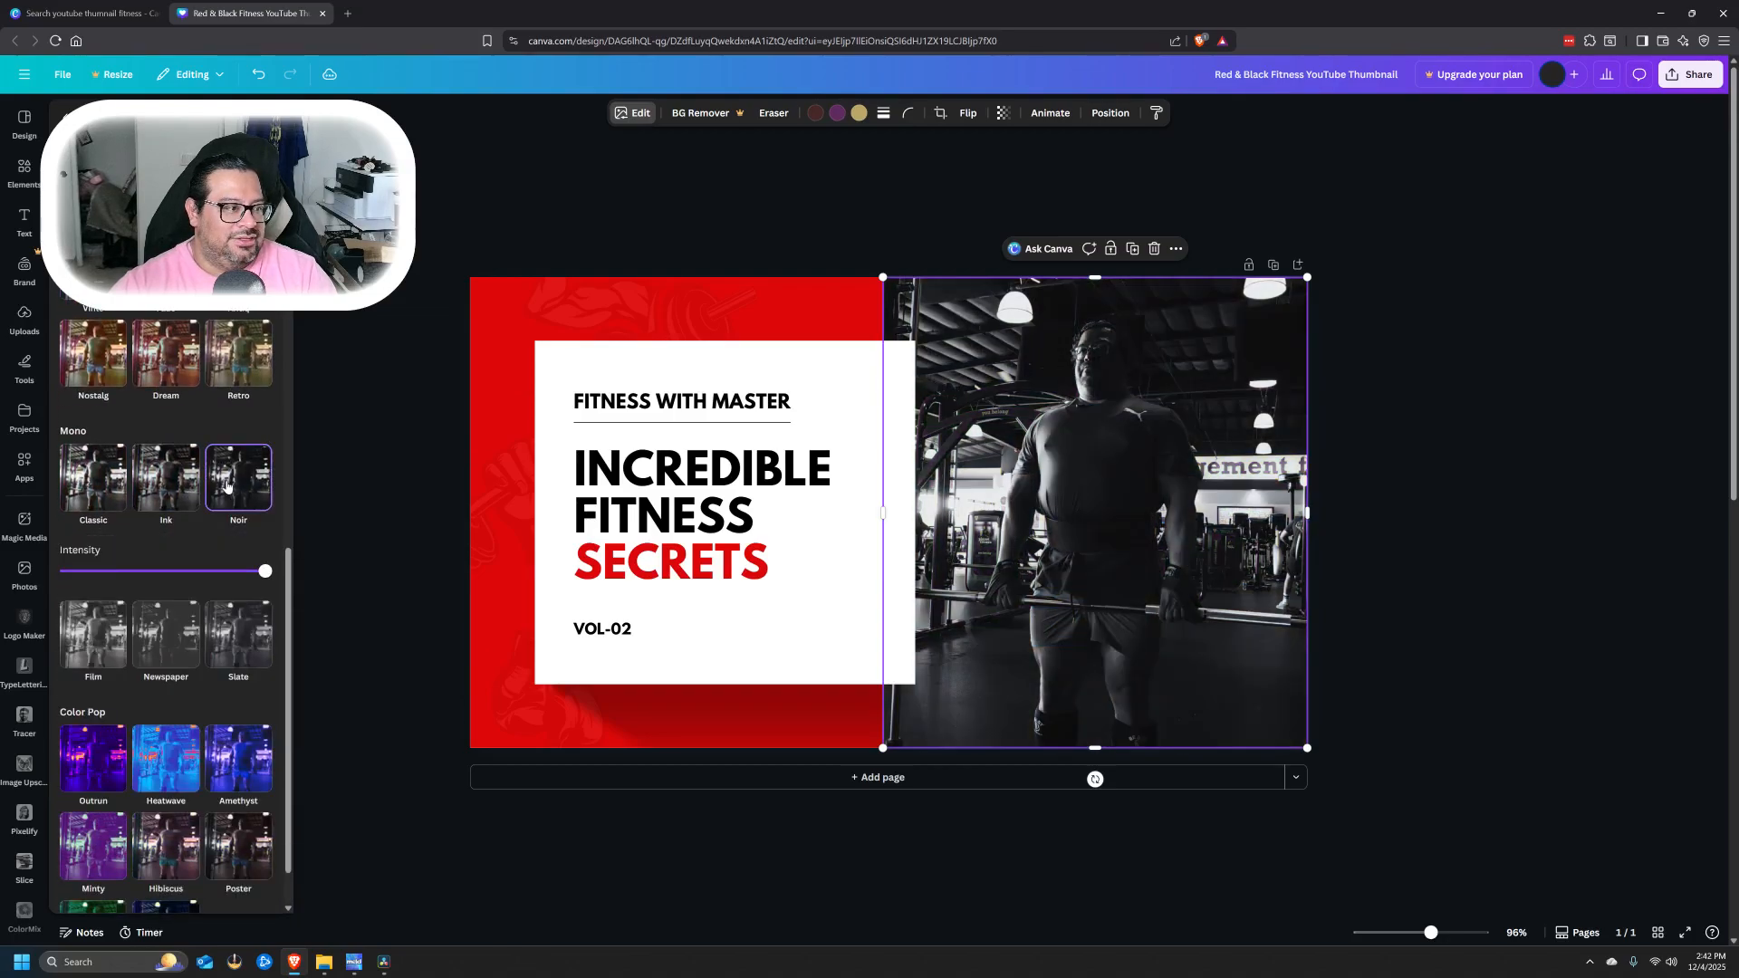
left_click(165, 652)
left_click(248, 576)
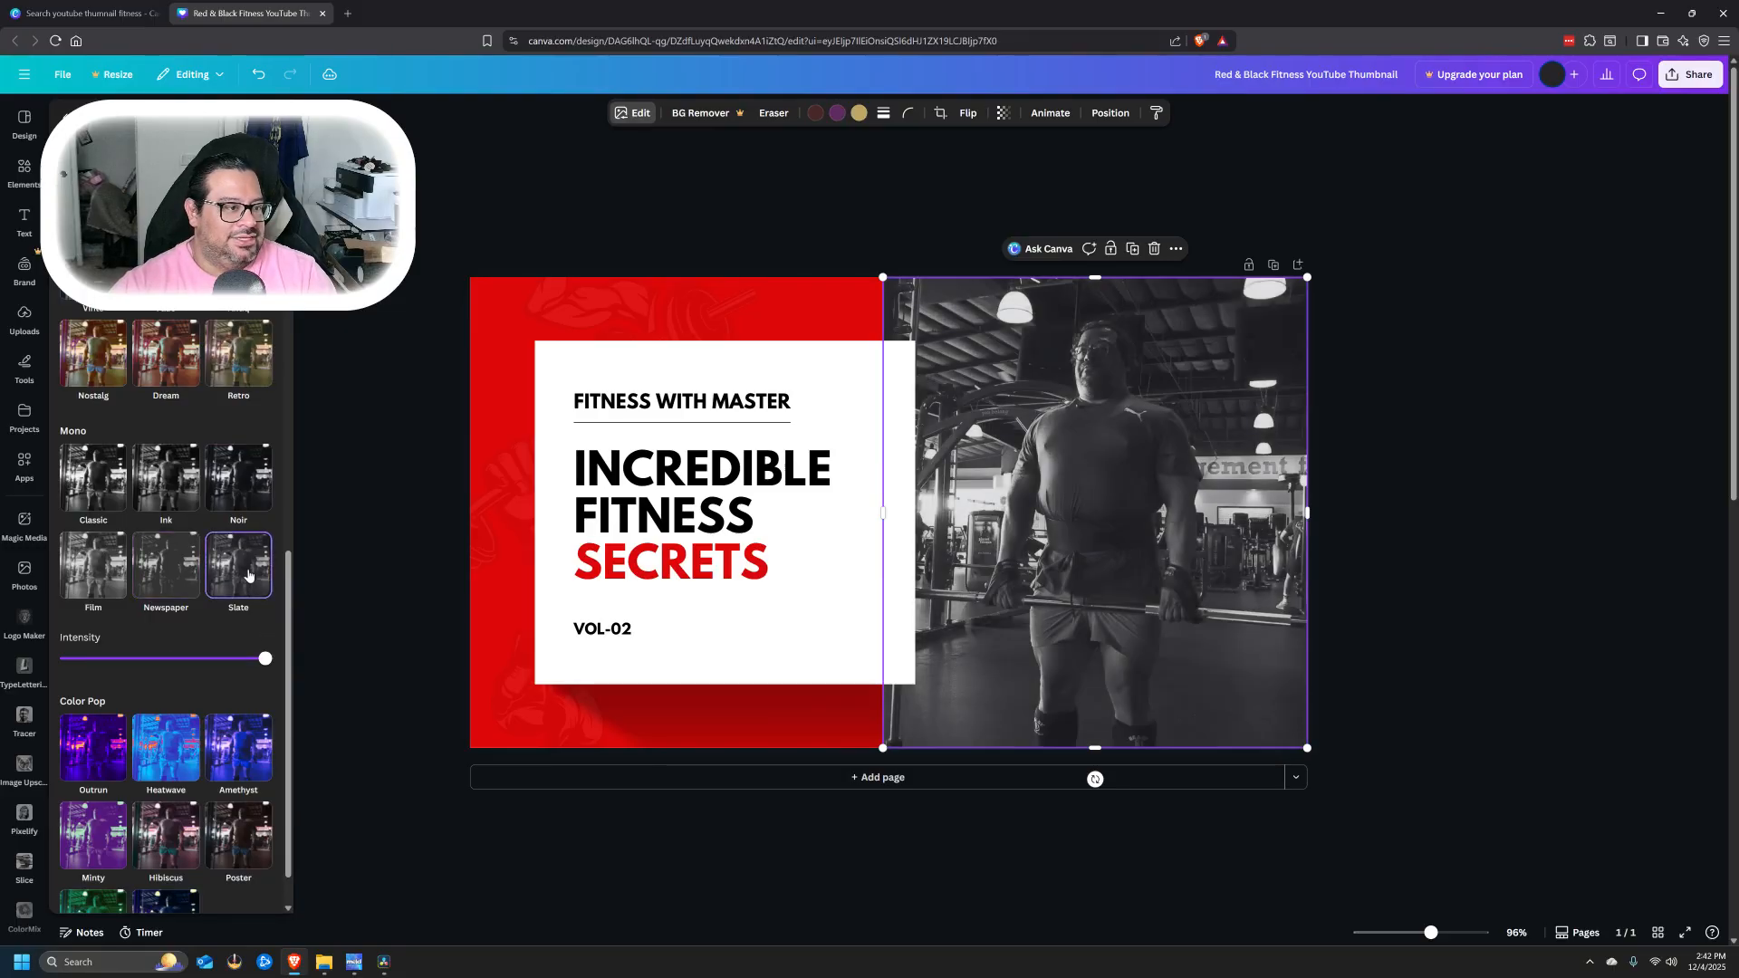
left_click(259, 475)
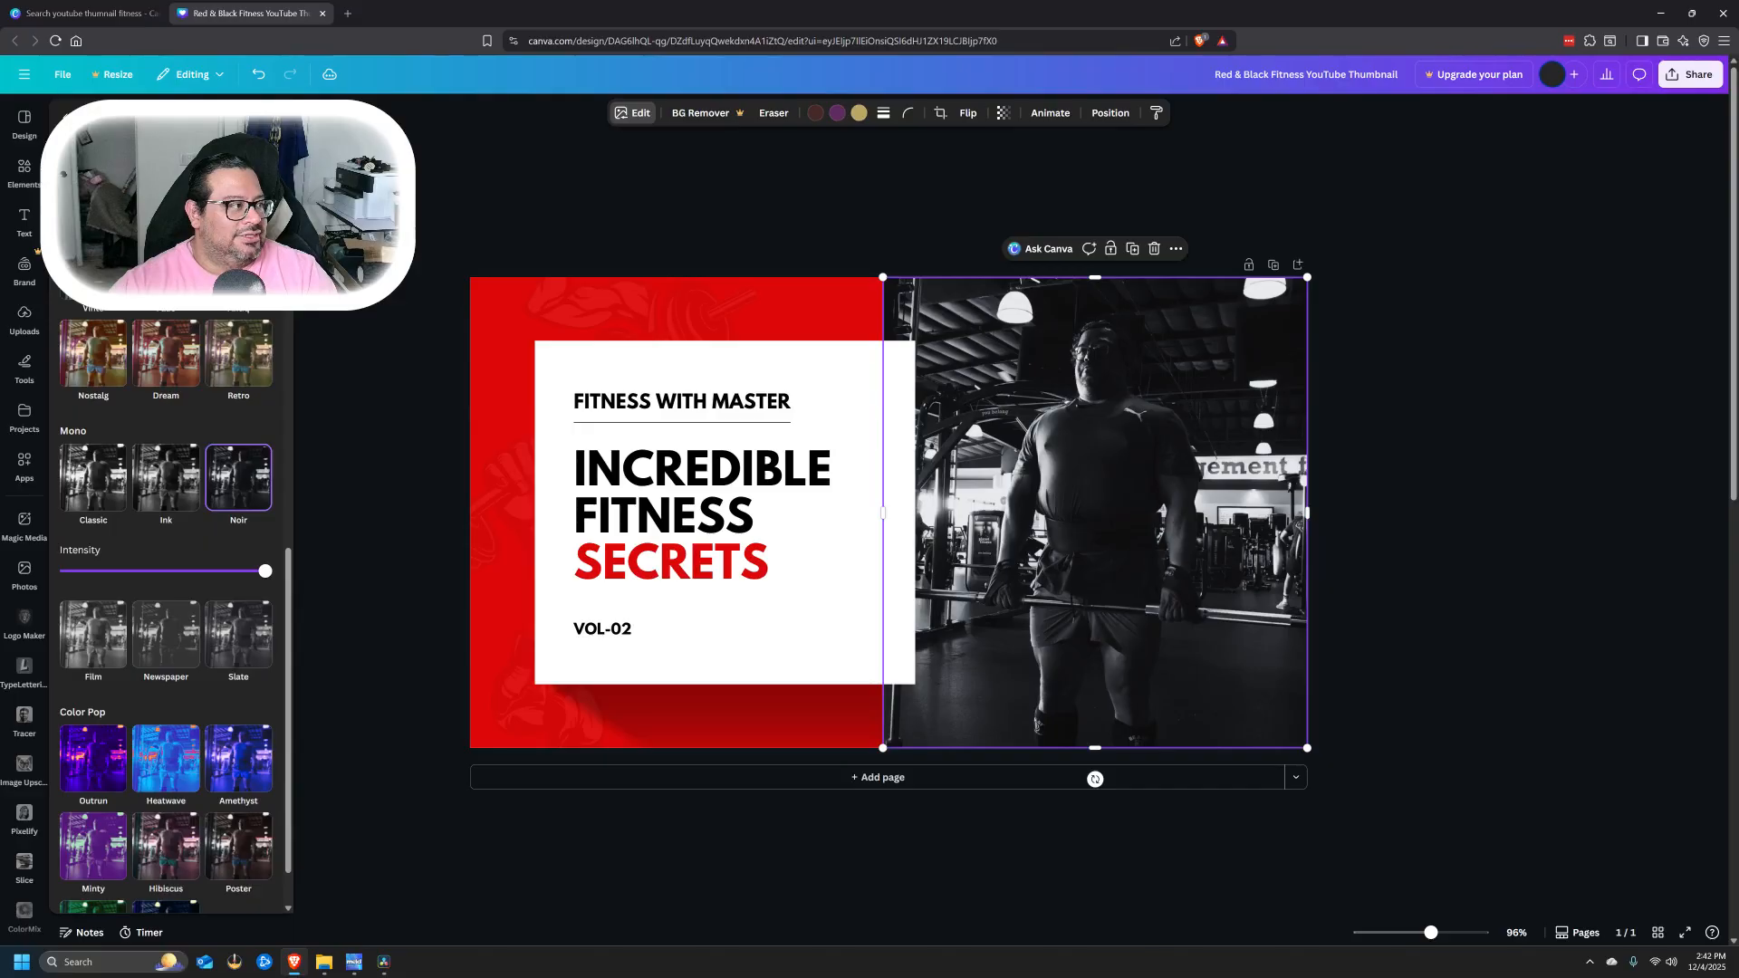
- Apply a photo effect that blurs the gym background while keeping the lifter sharp
left_click(273, 117)
left_click(631, 121)
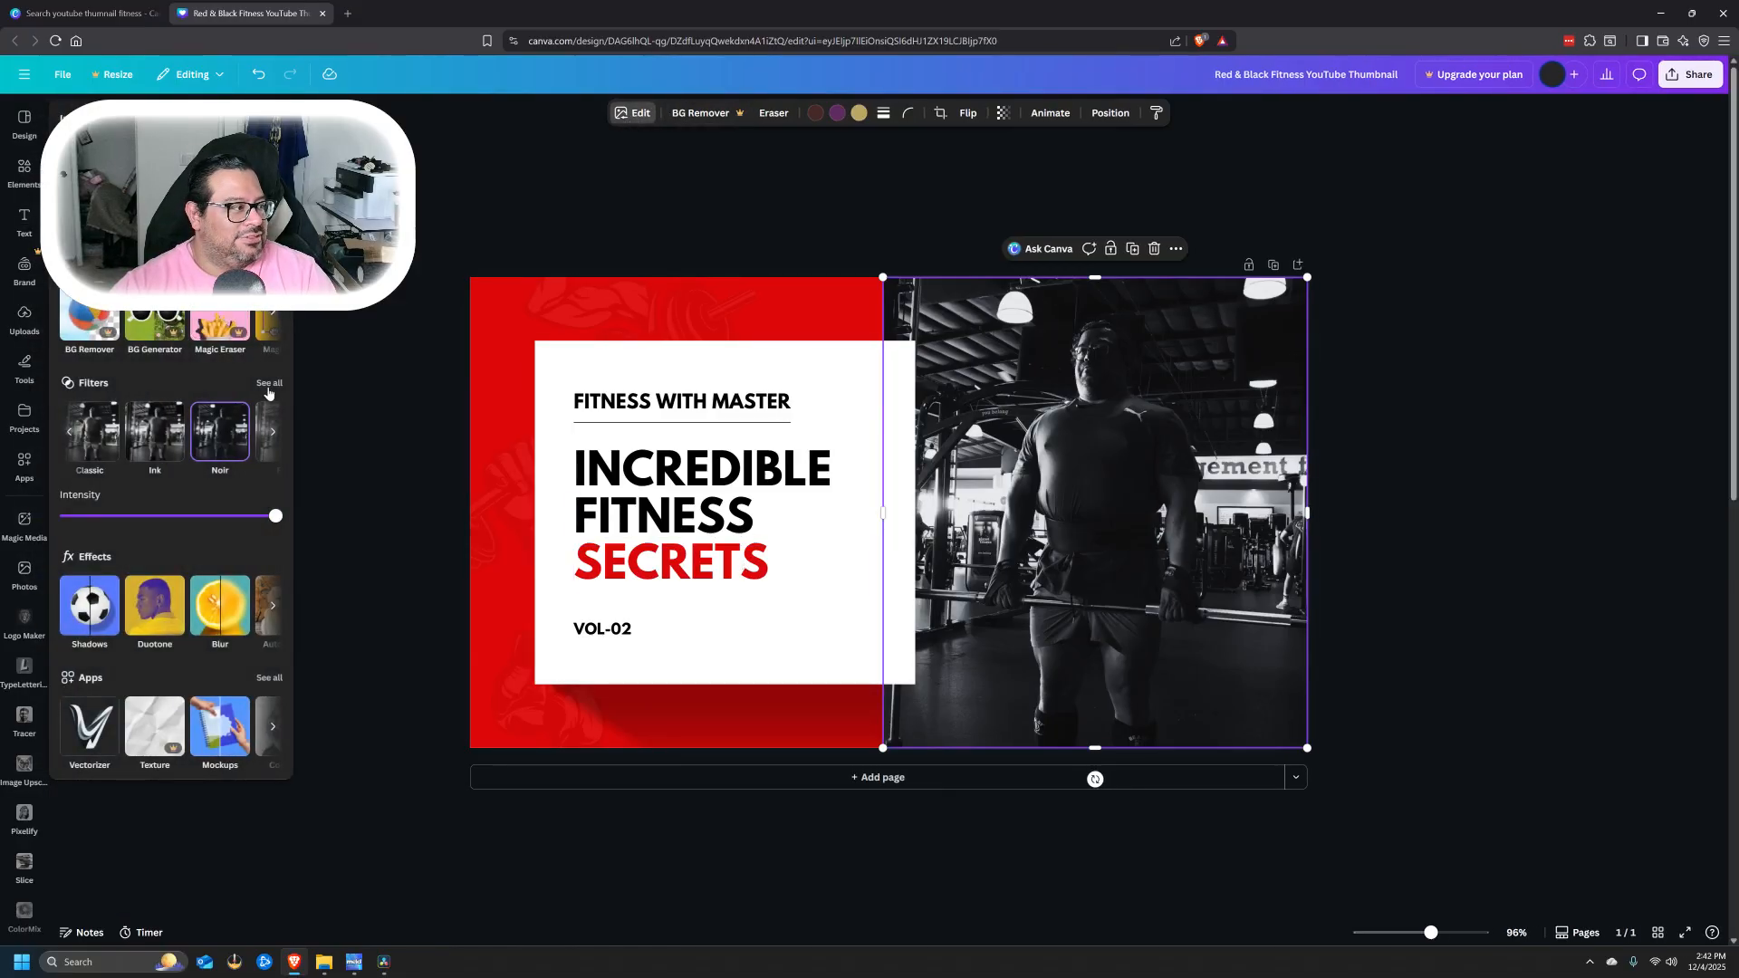
left_click(267, 614)
left_click(214, 601)
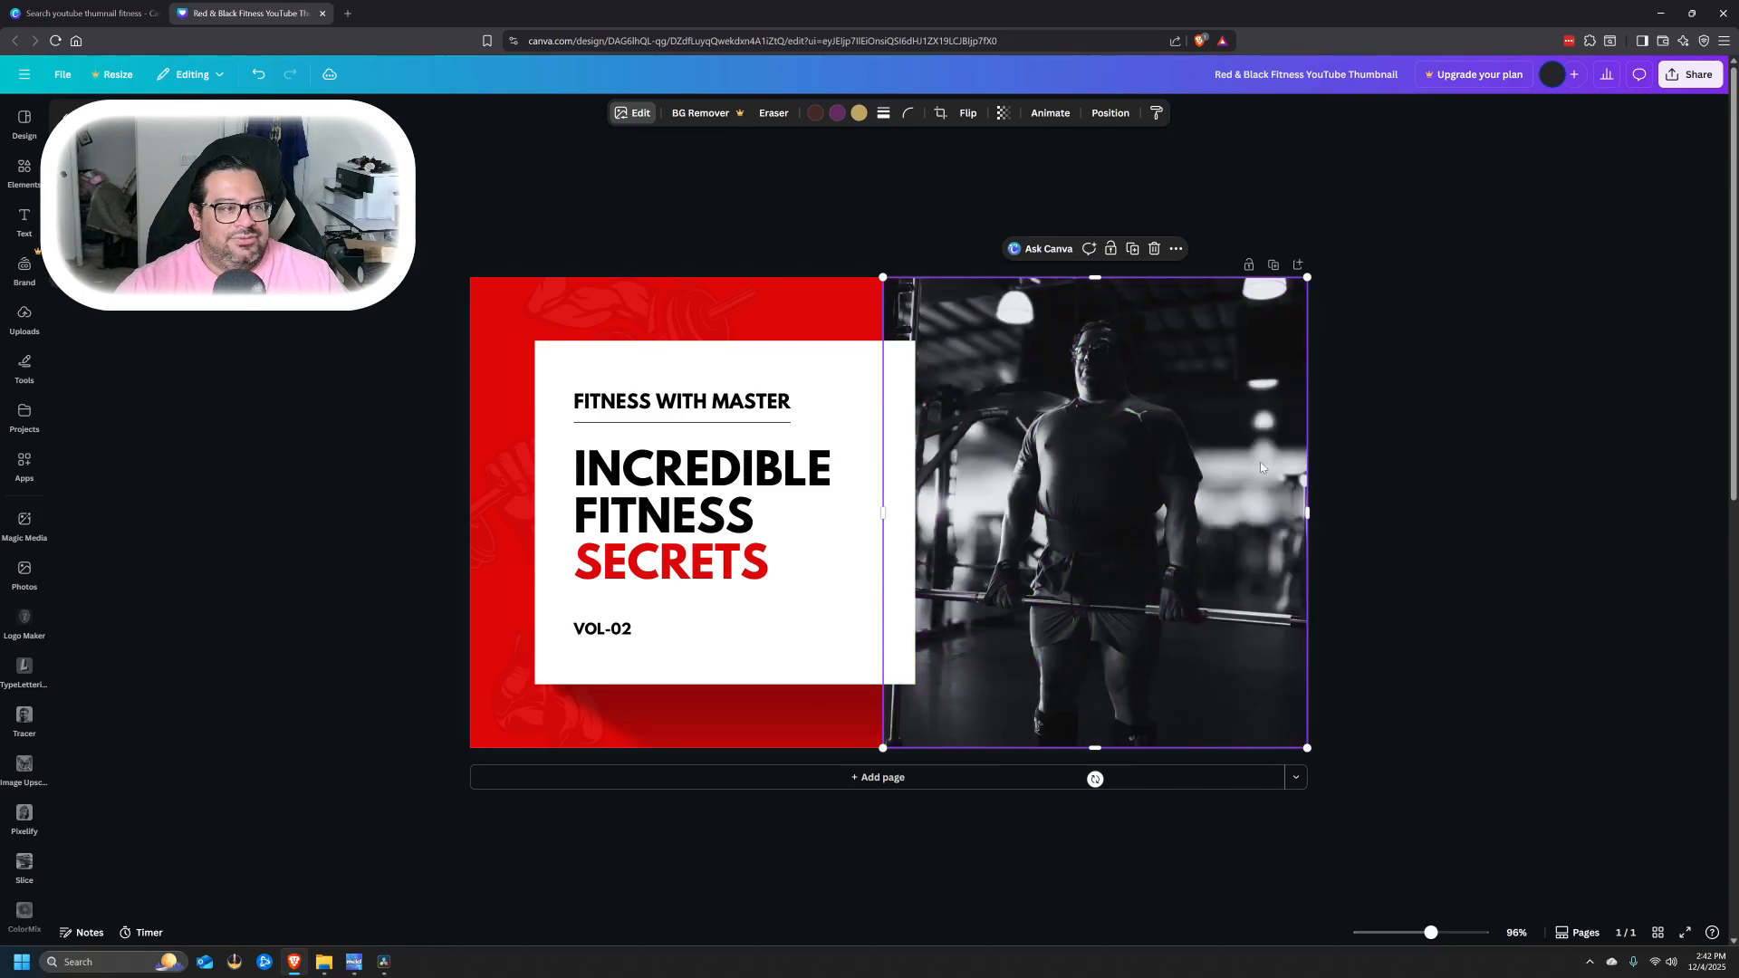
- Replace the small heading "Fitness with Master" with "GZCL WEEK 9 DAY 4"
double_click(692, 395)
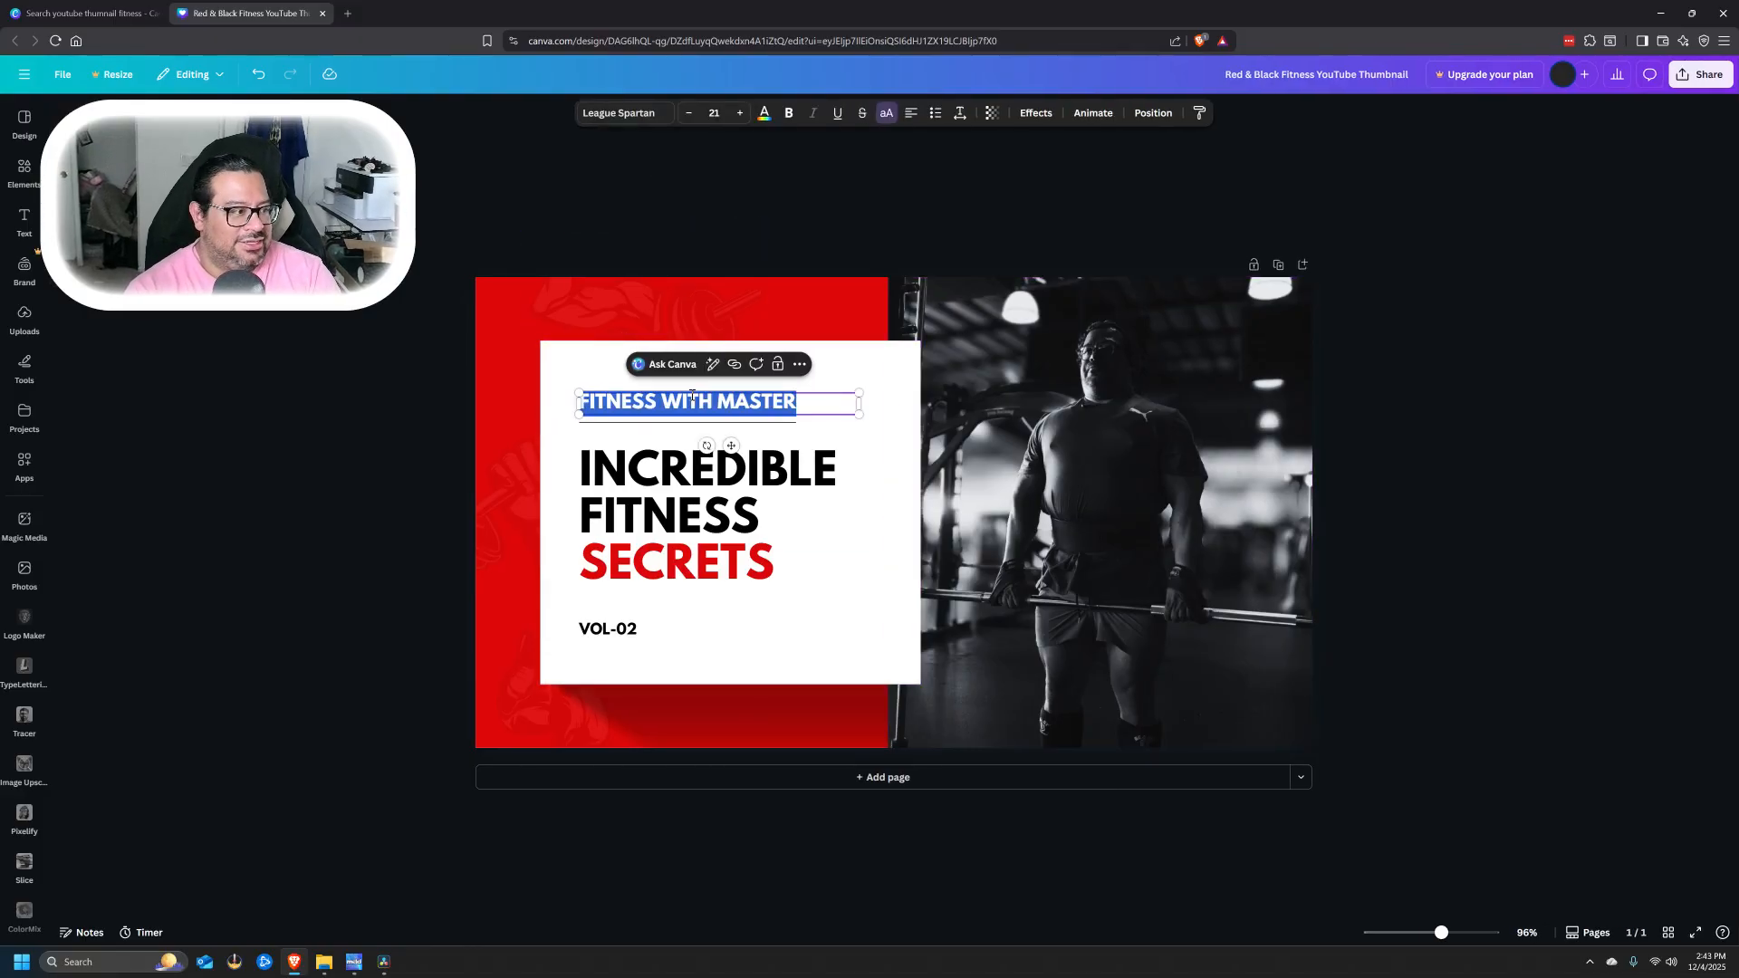
type("LUEP")
key("BackSpace")
key("BackSpace")
key("BackSpace")
key("BackSpace")
type("GZCL ")
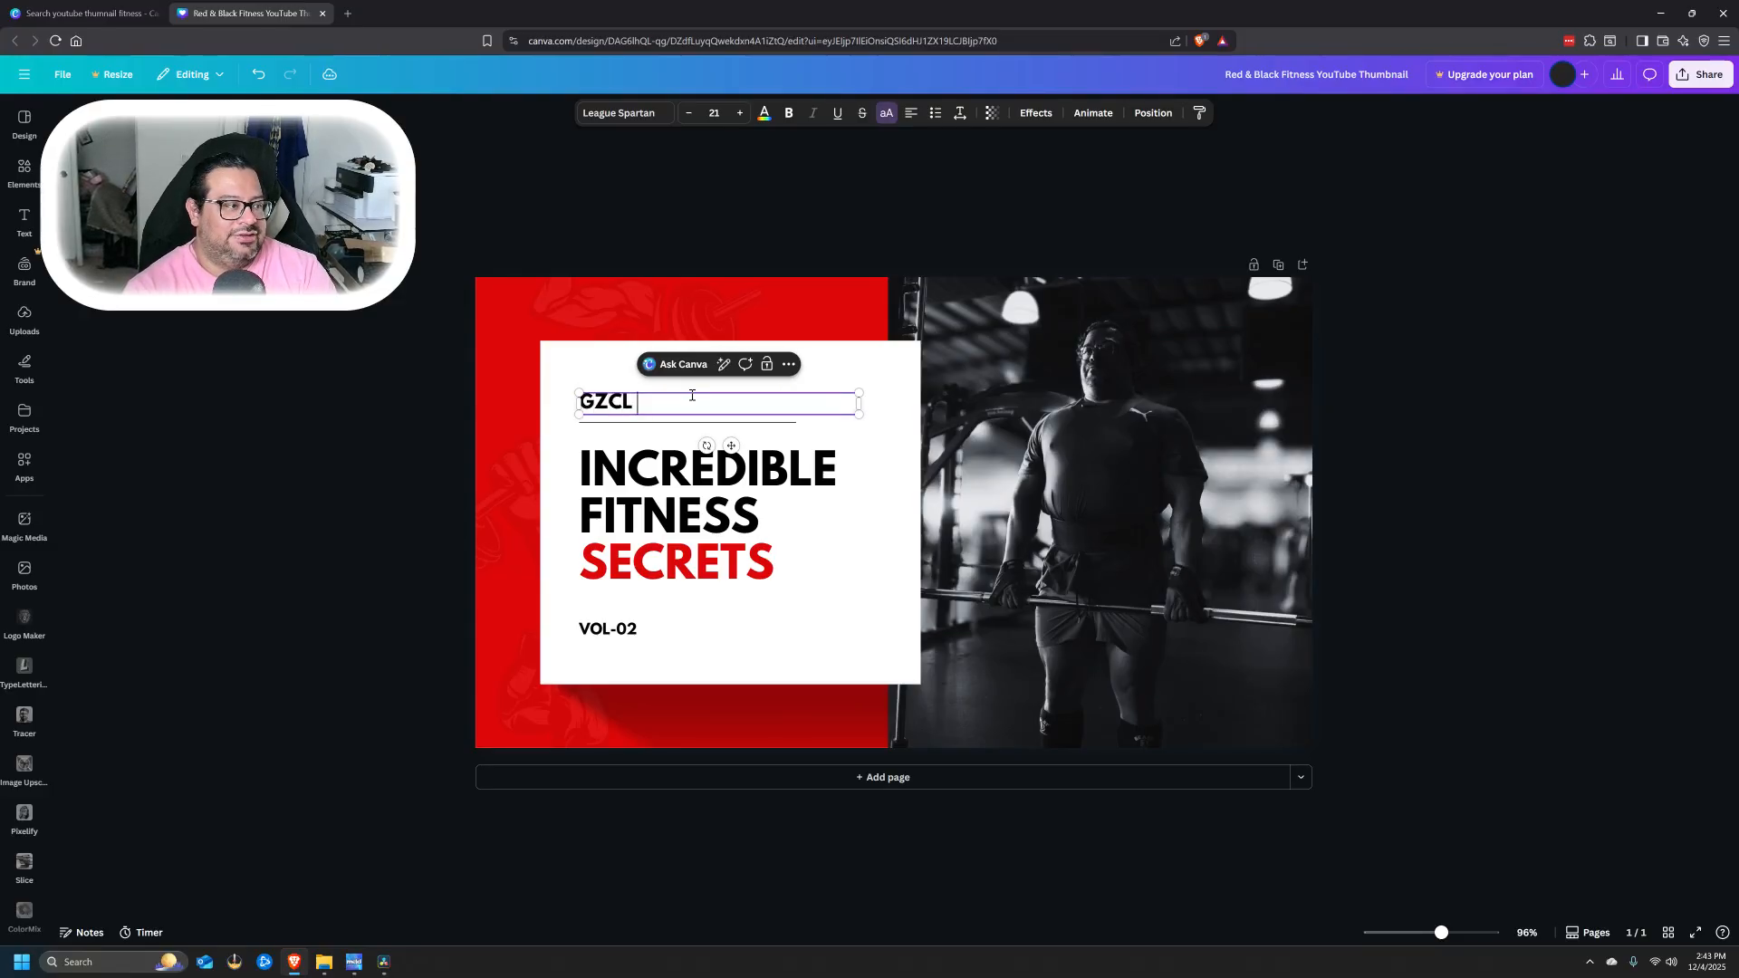
type("WEEK 9 DAY 4")
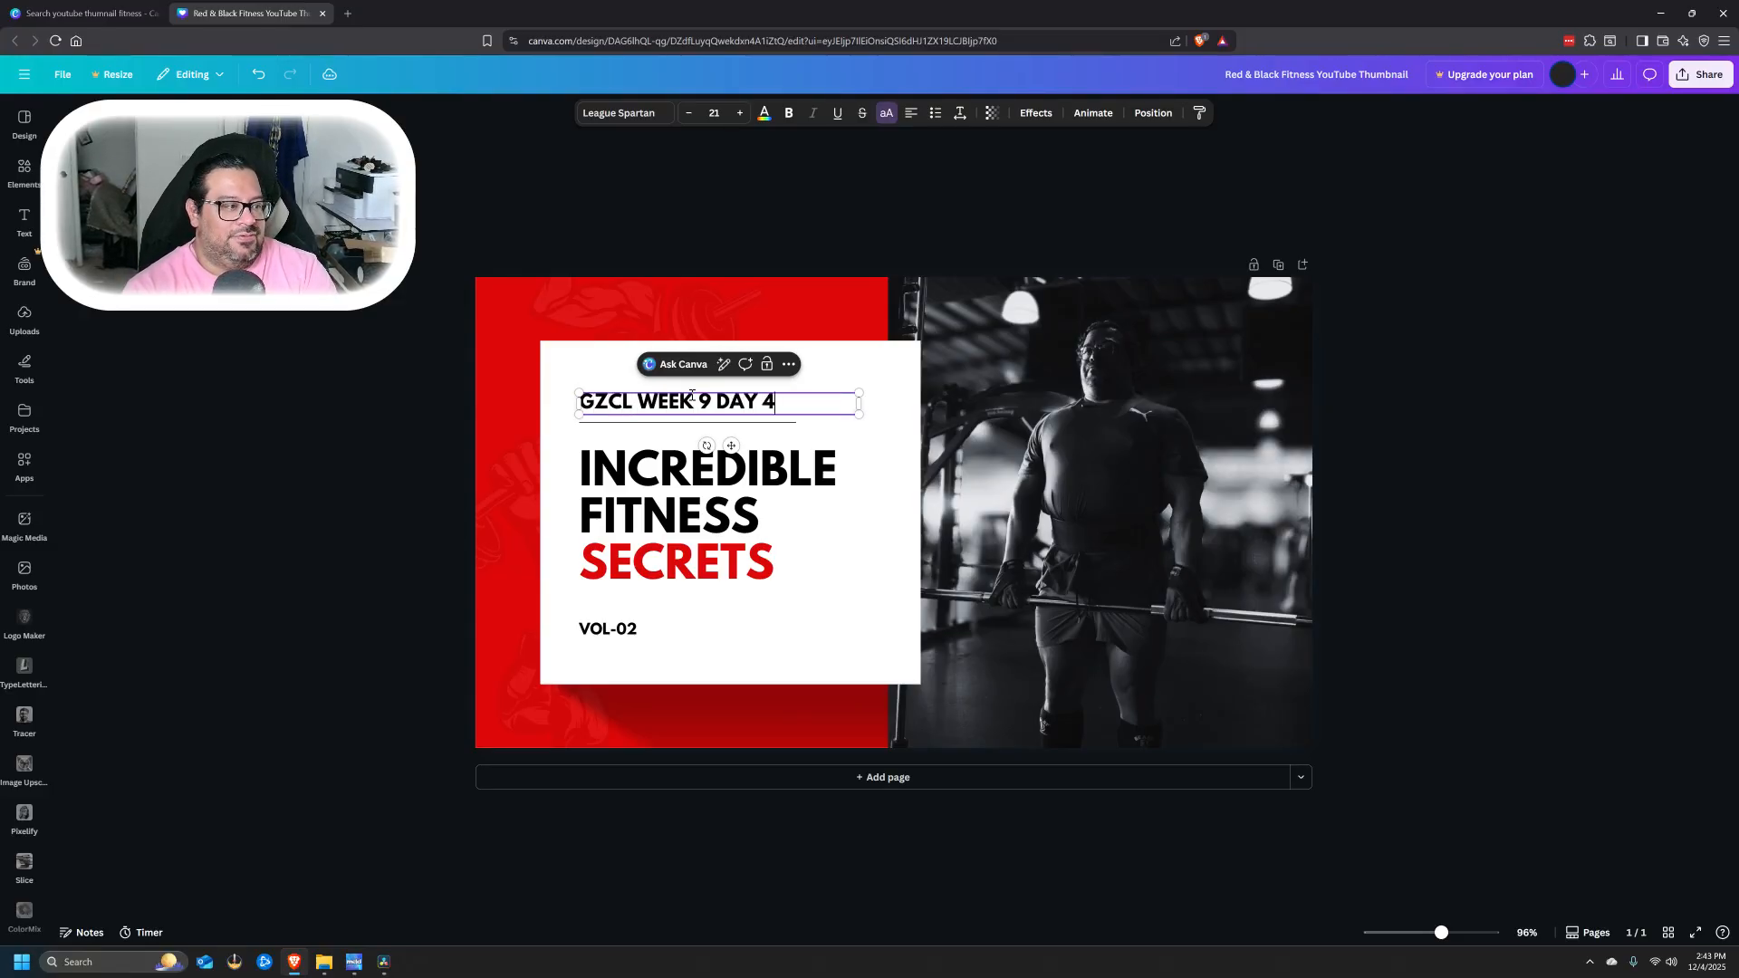
- Replace the black headline "Incredible Fitness" with "MASSIVE DEADLIFT DAY"
left_click(706, 493)
left_click(706, 494)
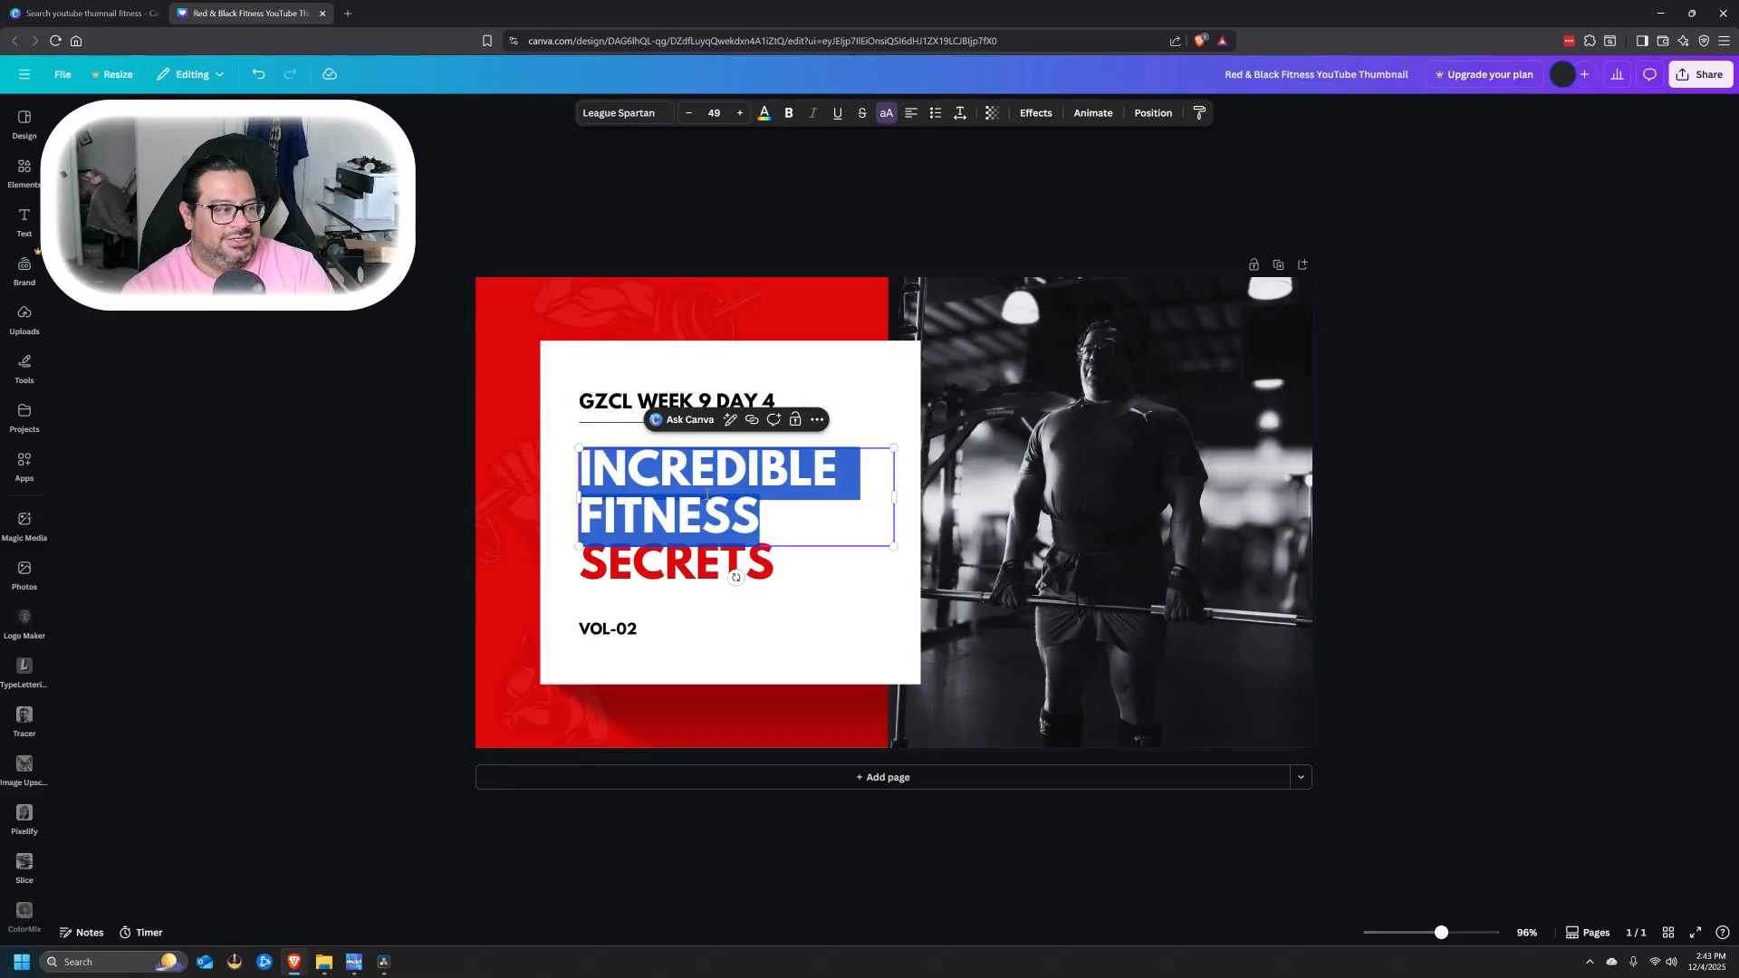
type("MASSIVE DEADLIFT DAY")
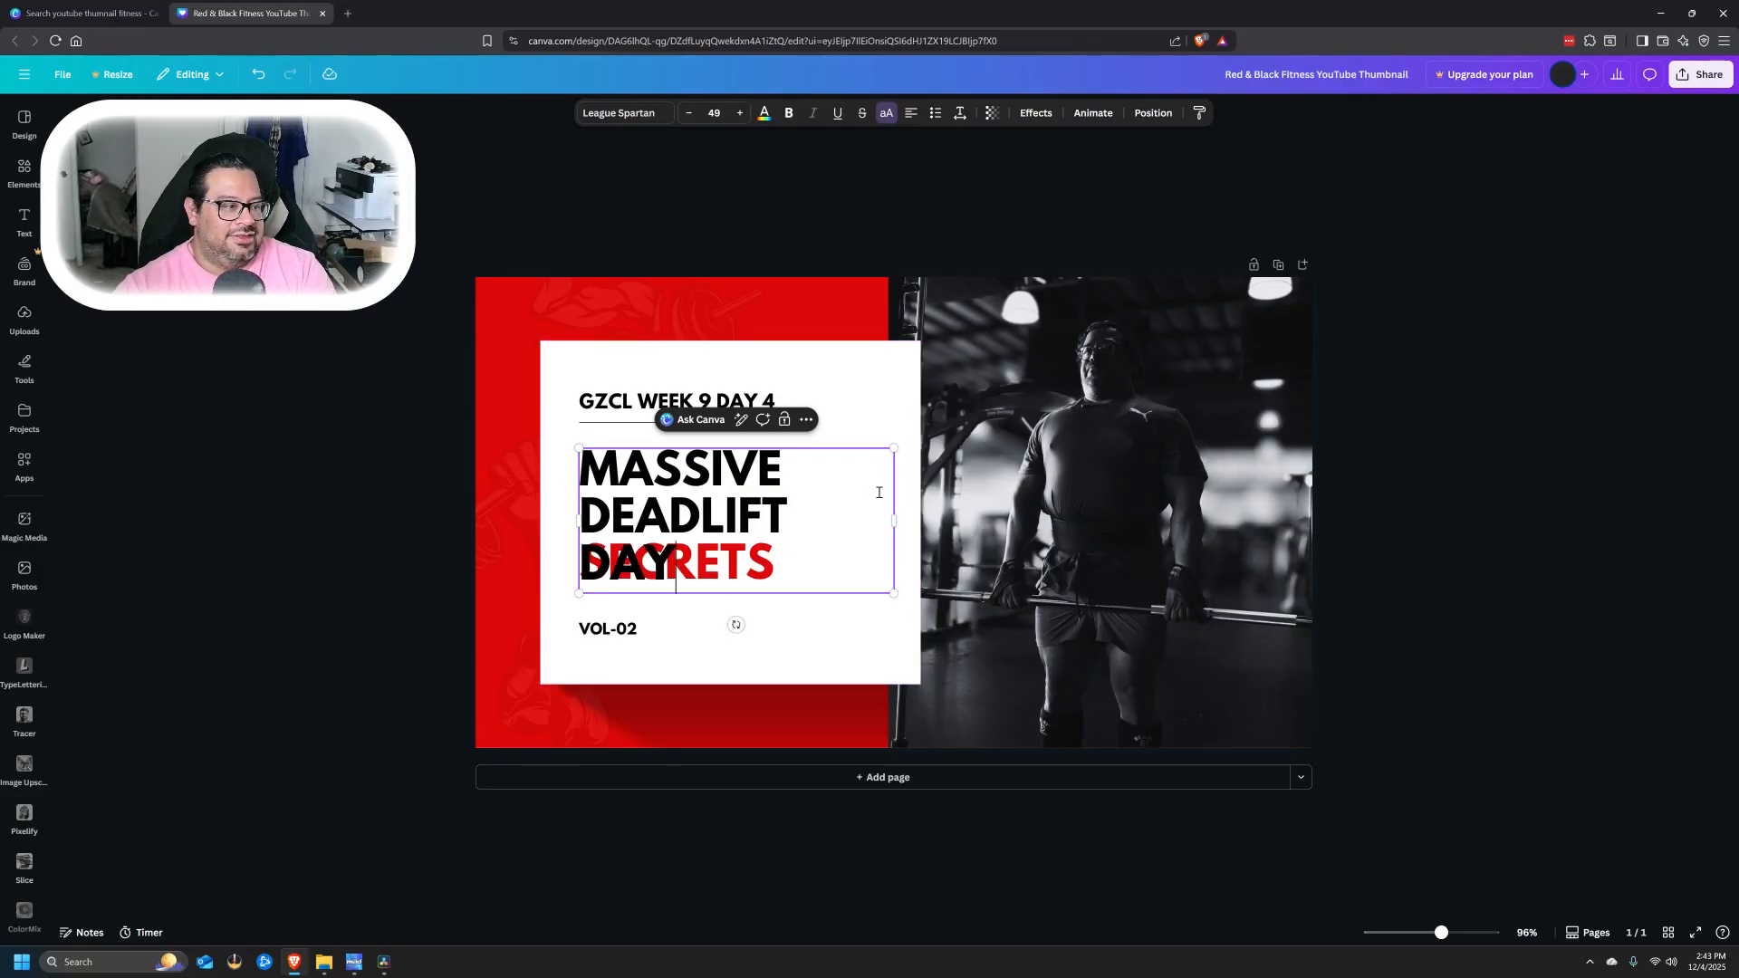
- Delete the red "SECRETS" text that overlaps the black headline on the white card
left_click(791, 648)
left_click(724, 566)
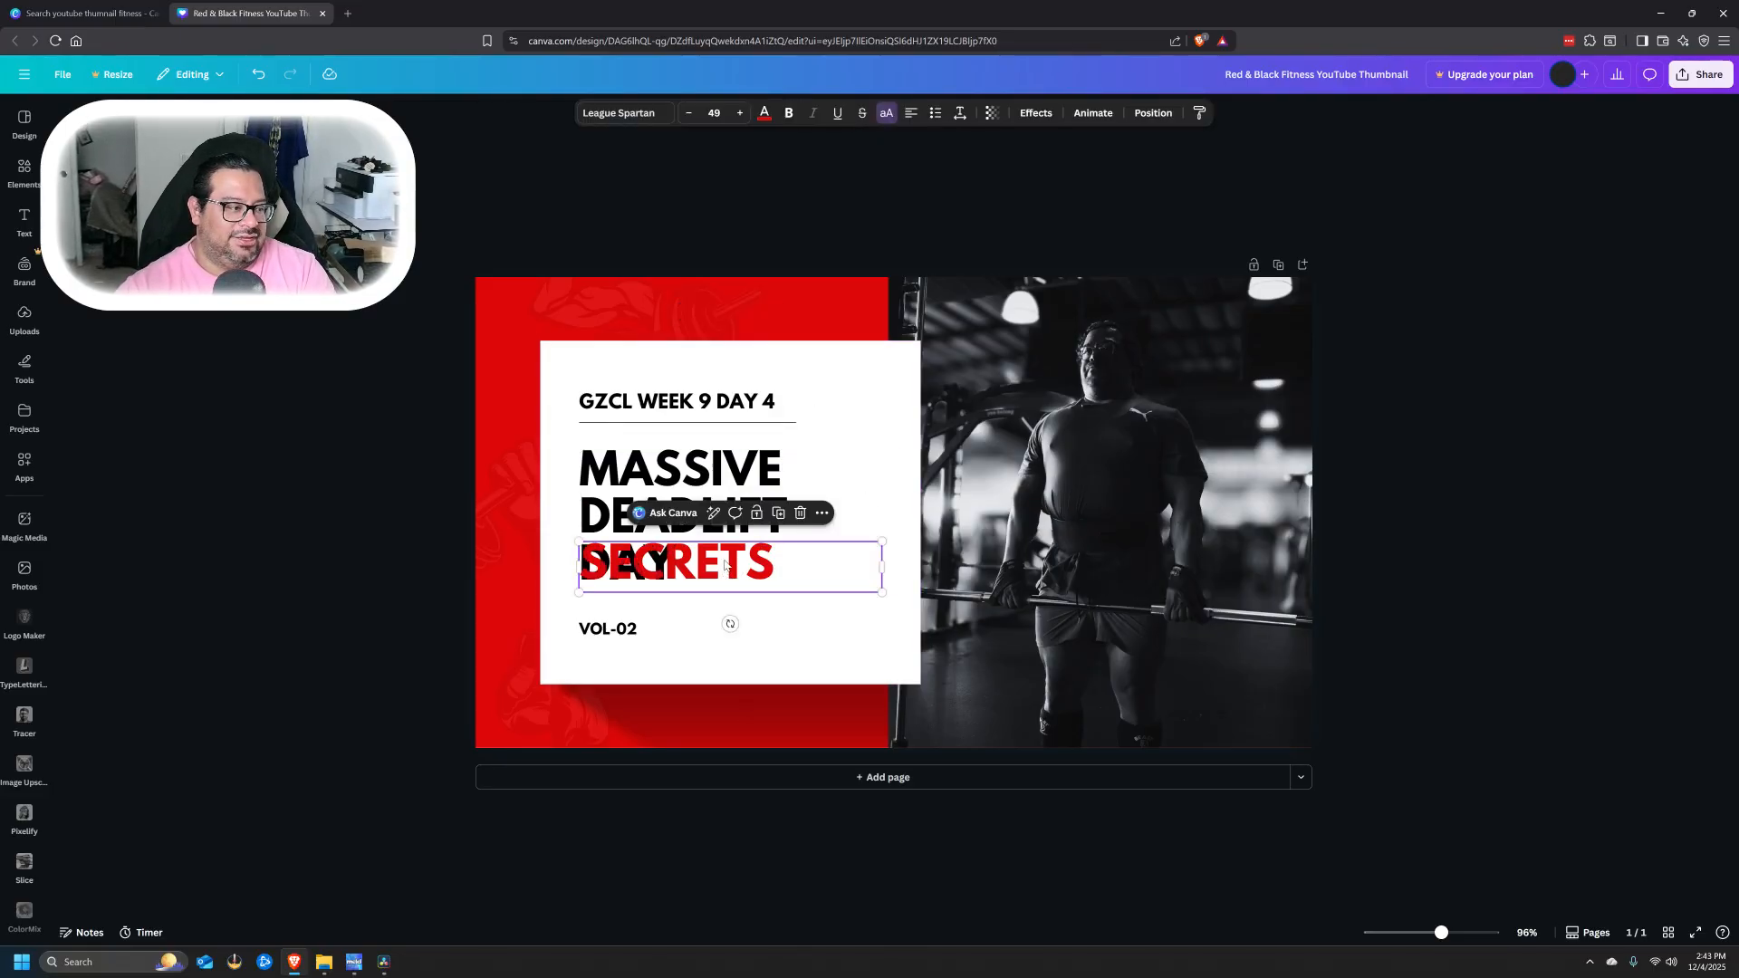
key("Delete")
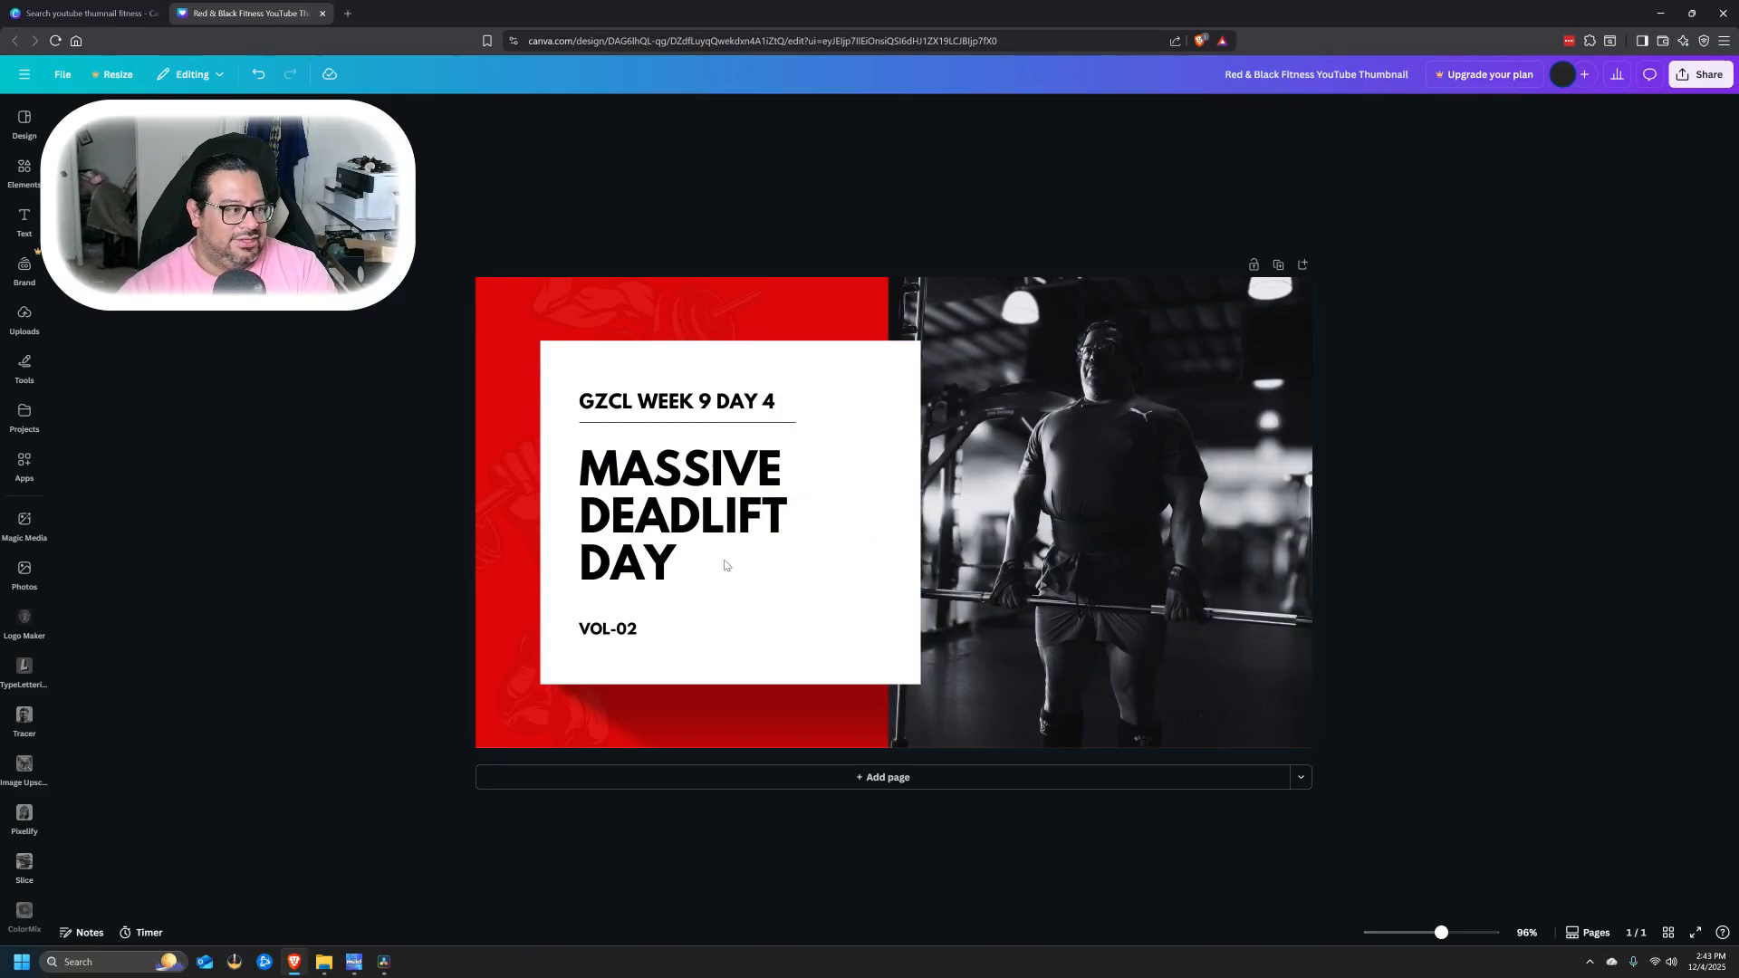
- Replace the small "VOL-02" label below the headline with "EPISODE 36"
left_click(614, 639)
double_click(614, 641)
type("EP")
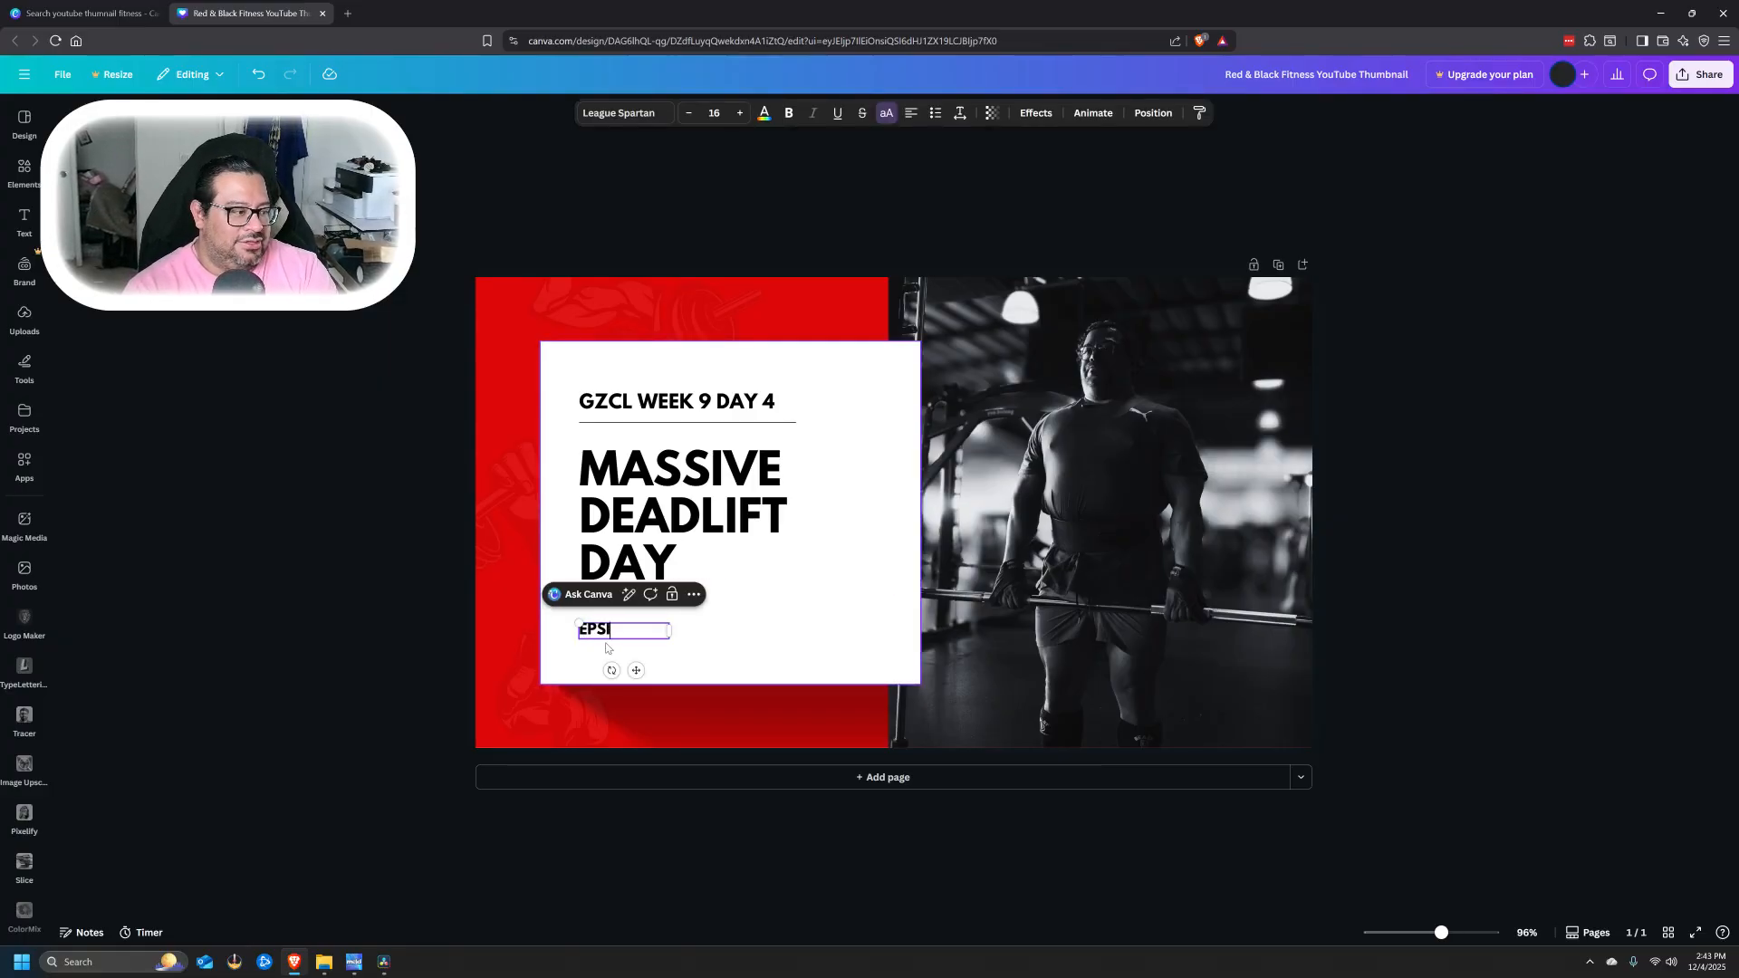
type("ISODE 4")
key("BackSpace")
type("36")
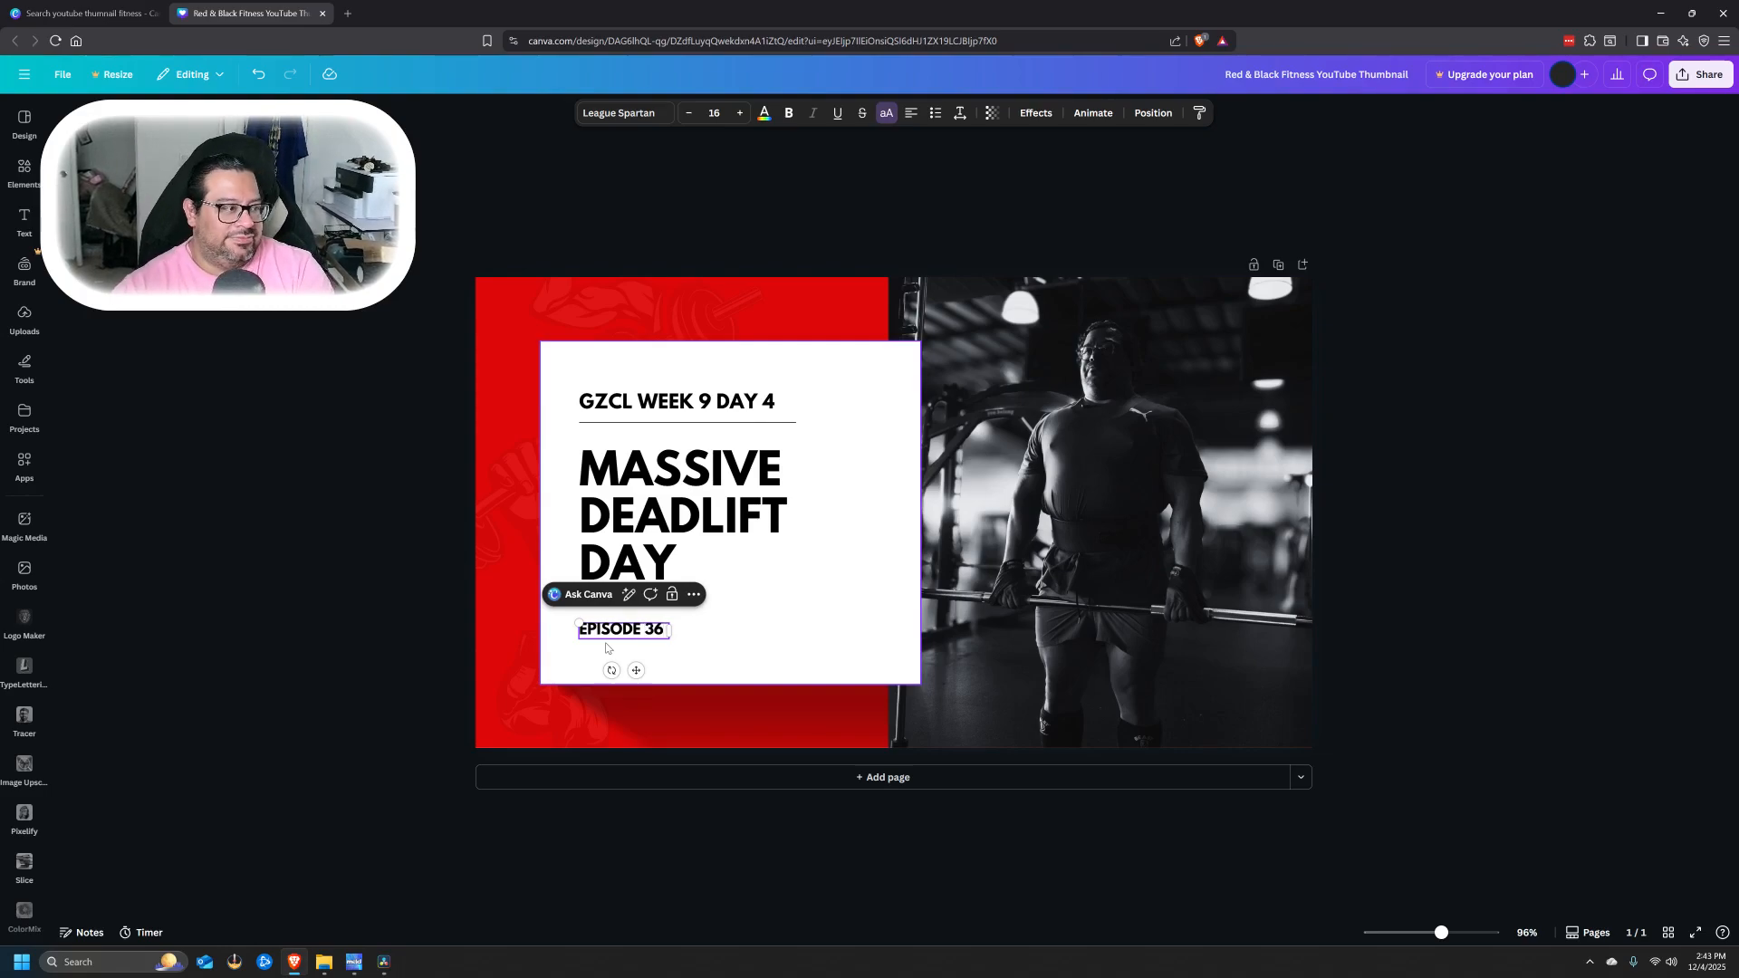
left_click(897, 206)
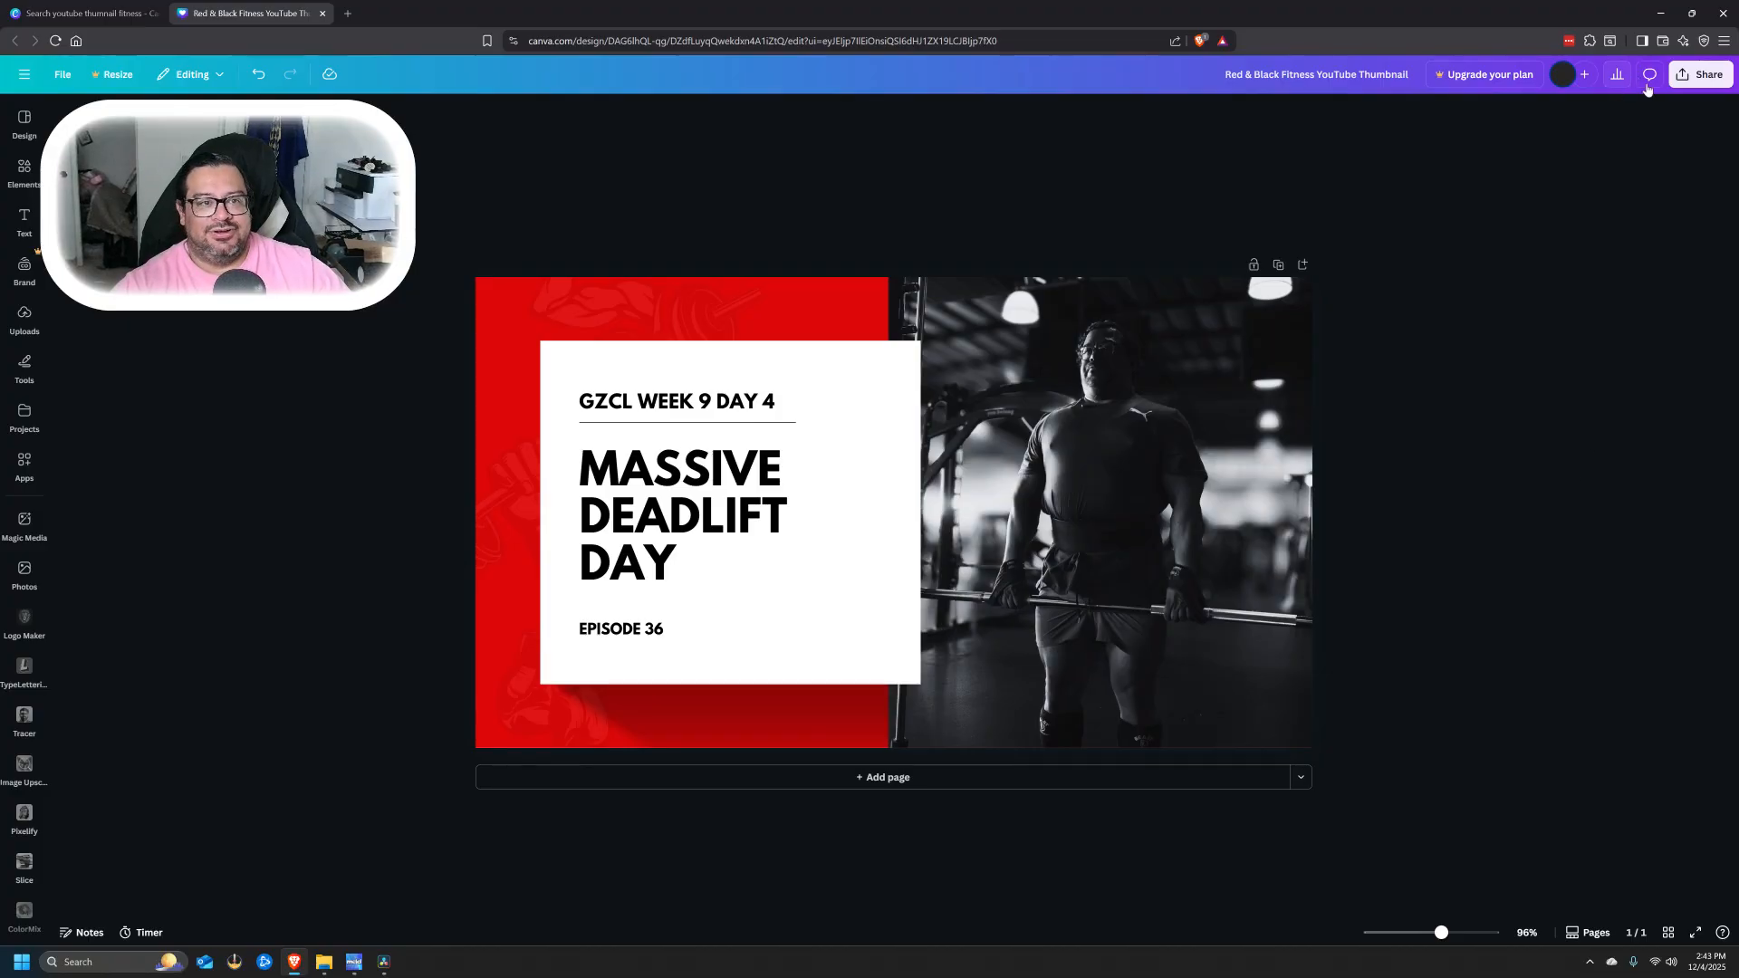
- Download the thumbnail as a PNG and save it as "Red & Black Fitness YouTube Thumbnail" in a day subfolder of Week 9
left_click(64, 84)
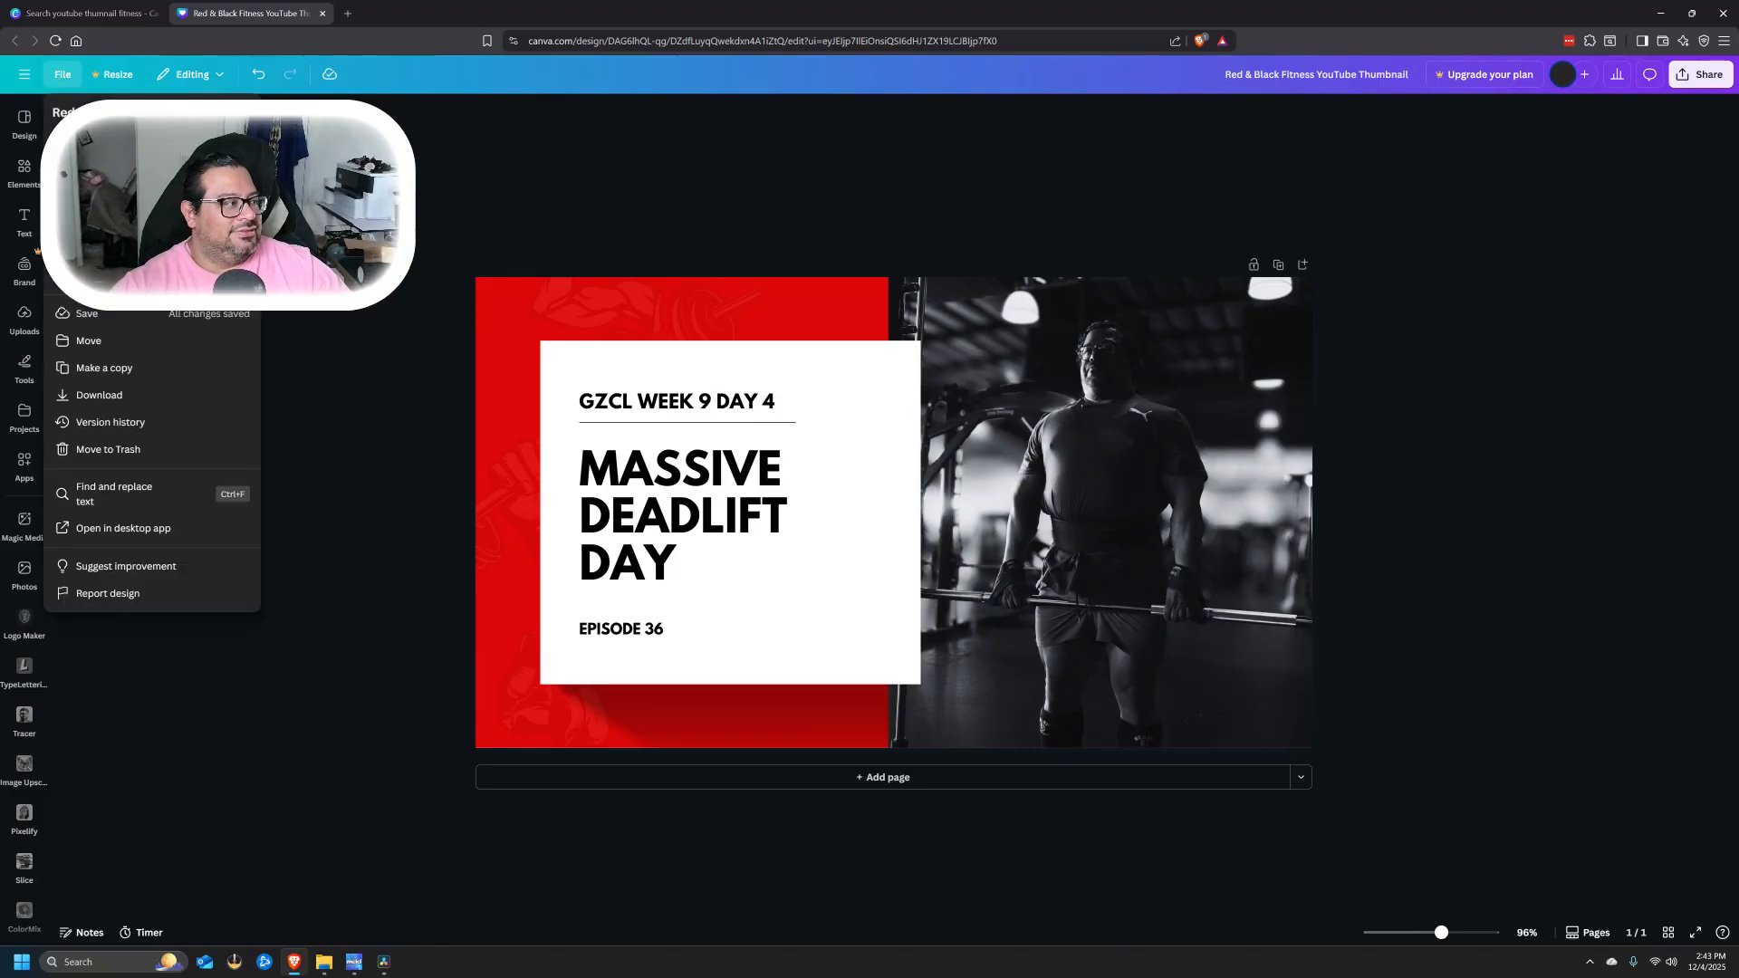
left_click(113, 395)
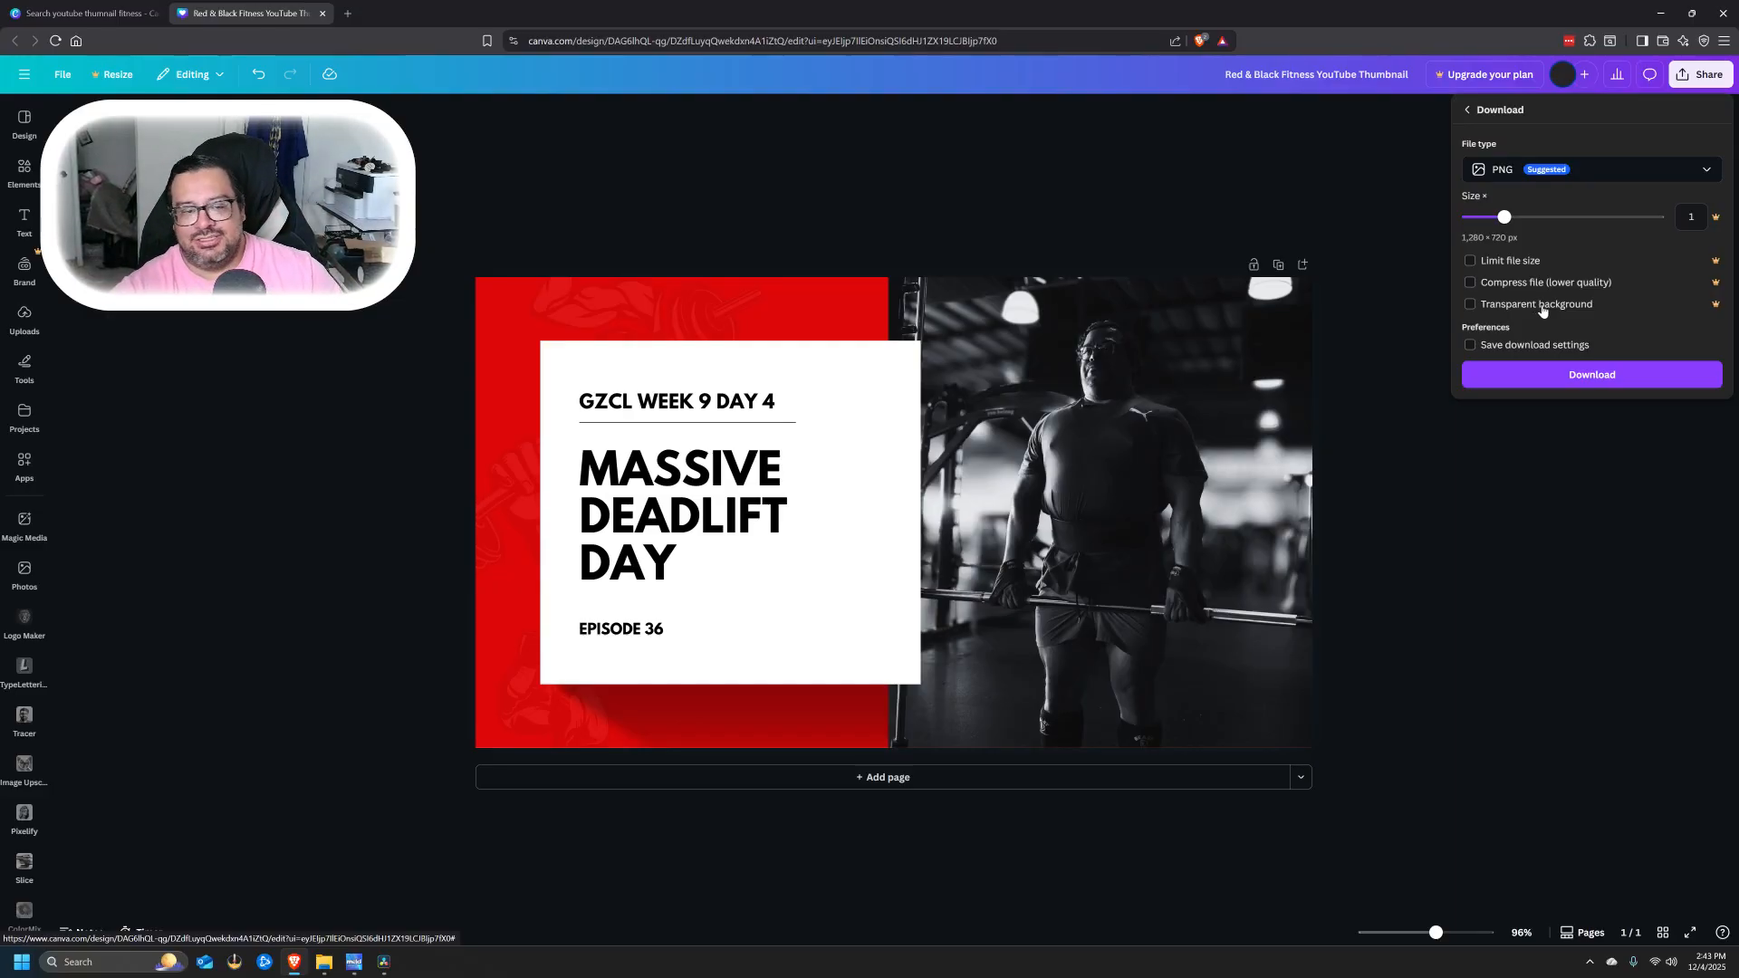
left_click(1608, 376)
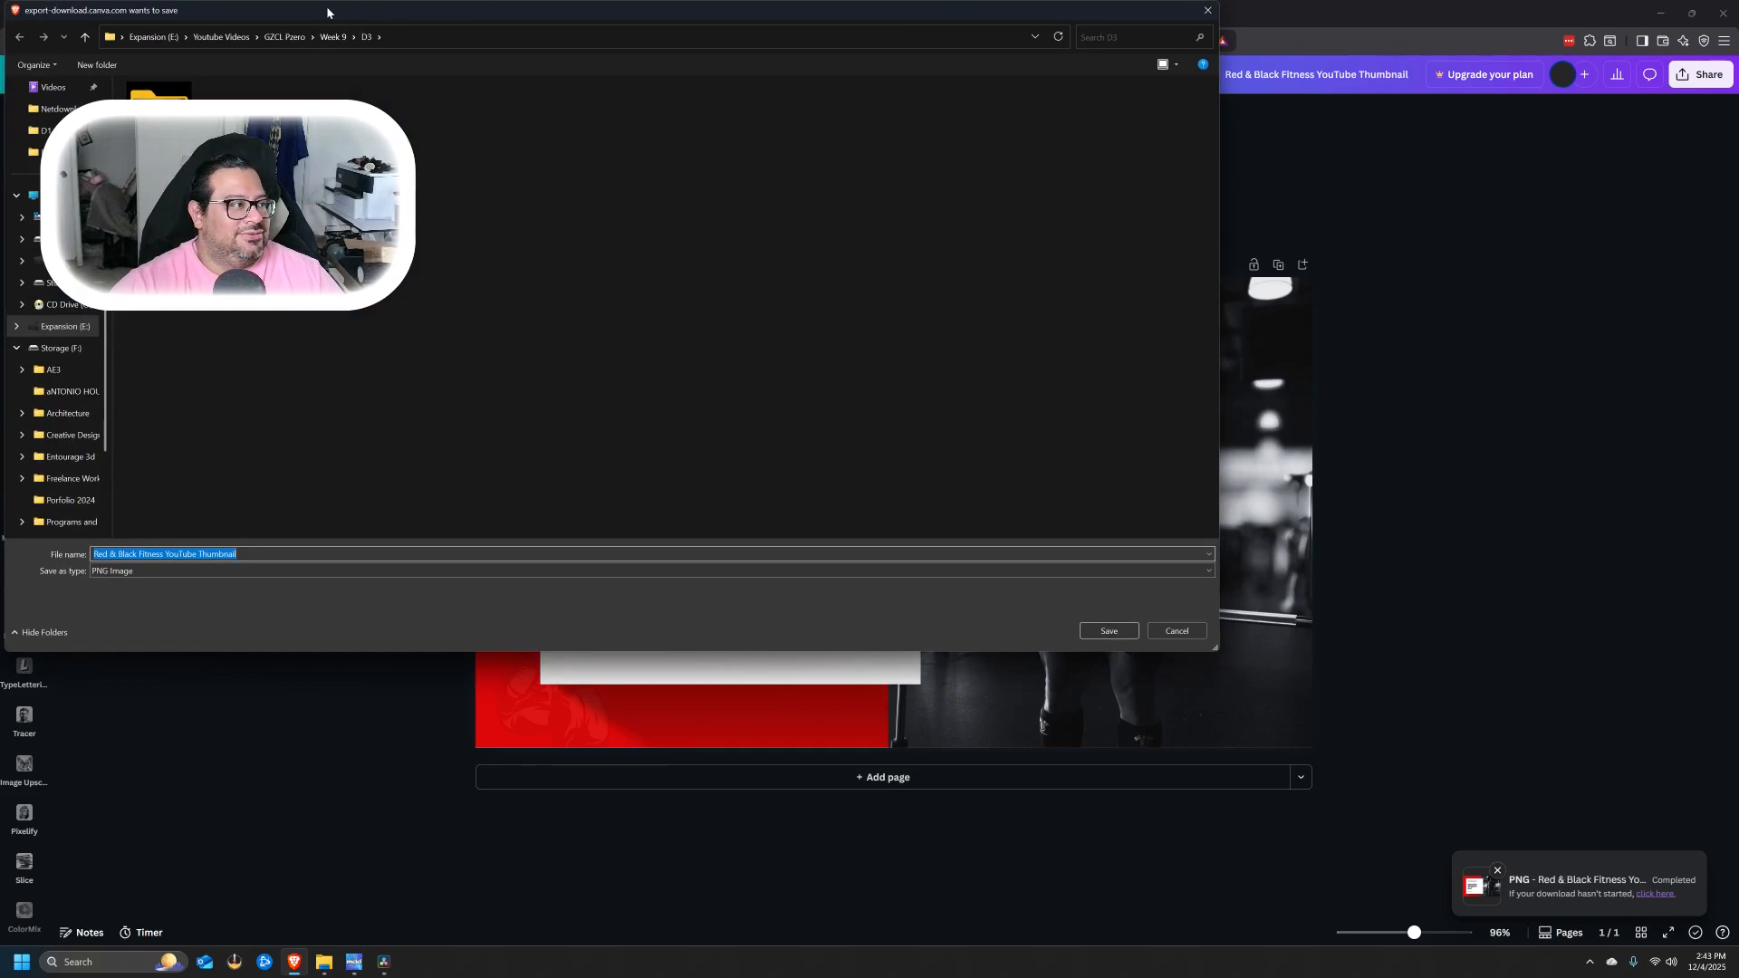
left_click(333, 37)
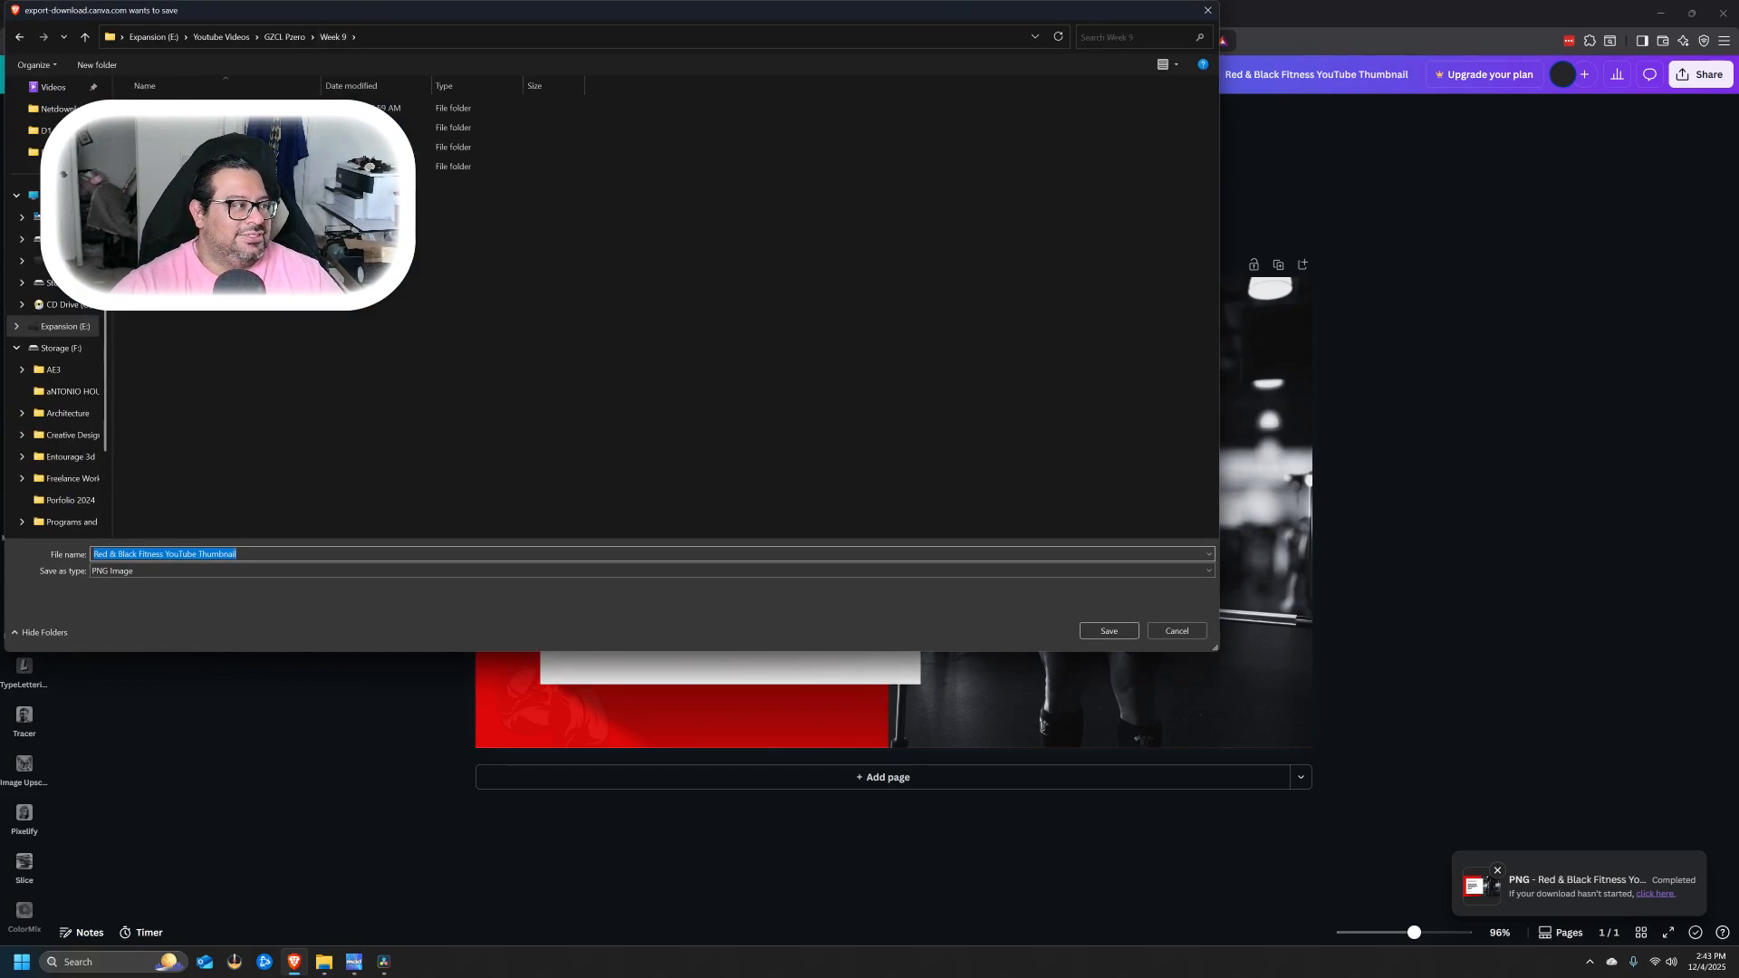
double_click(471, 146)
left_click(1109, 634)
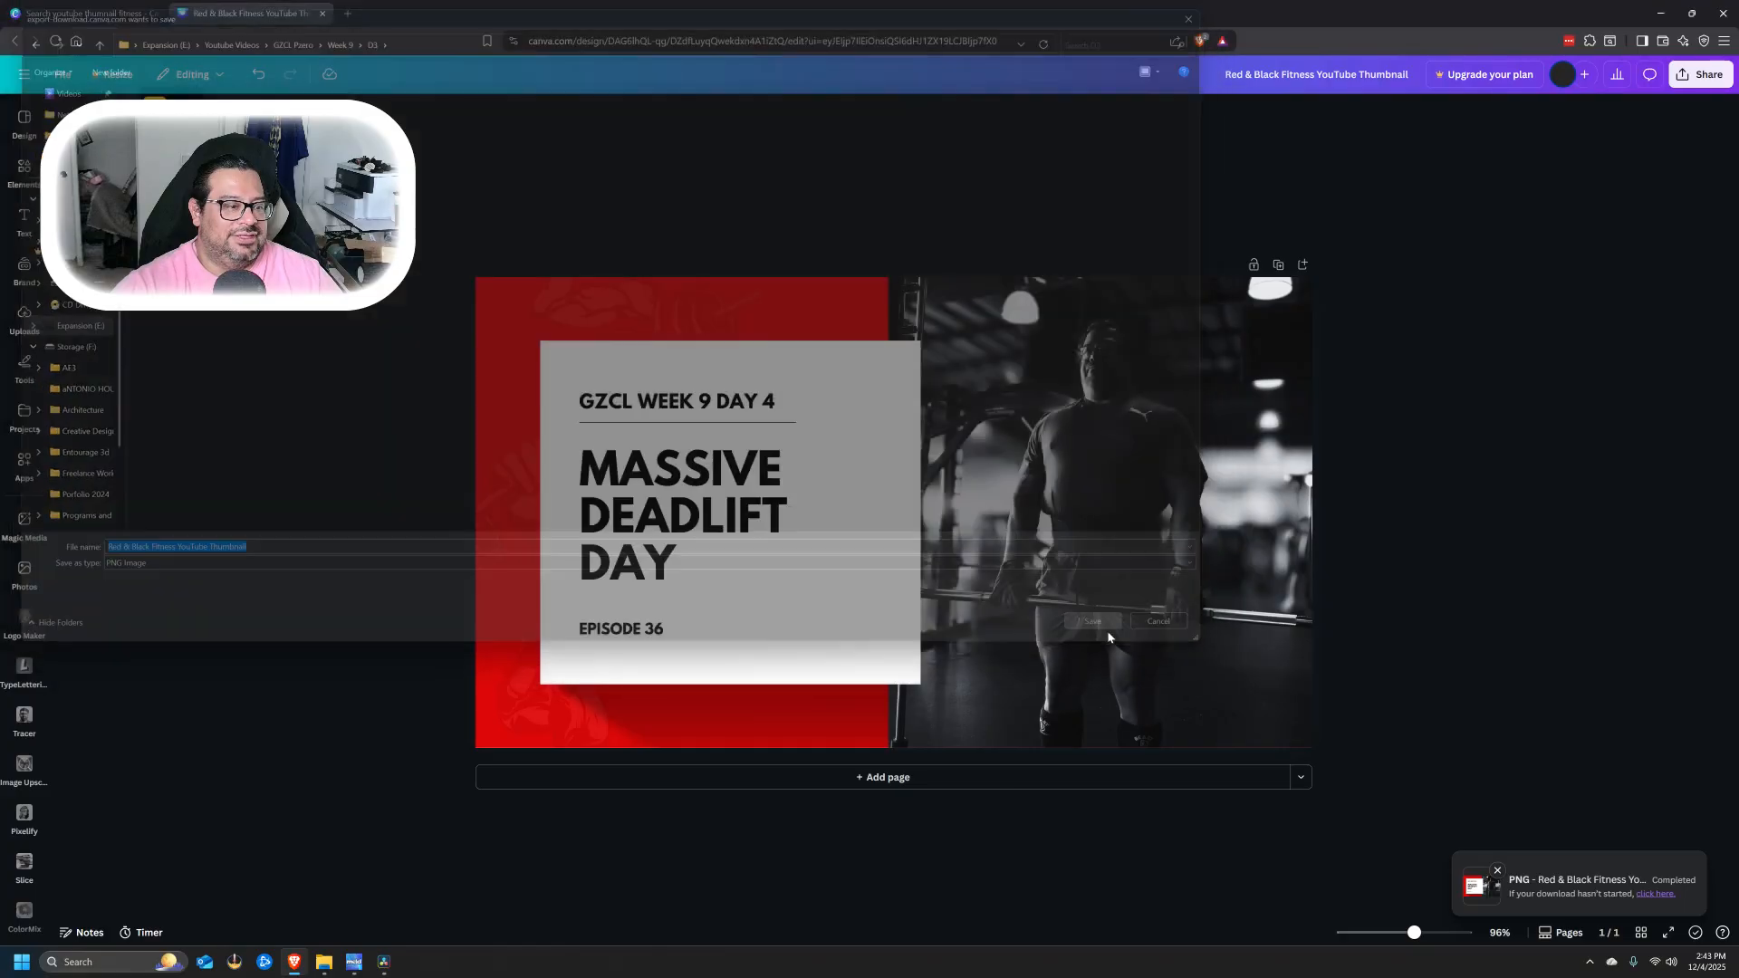